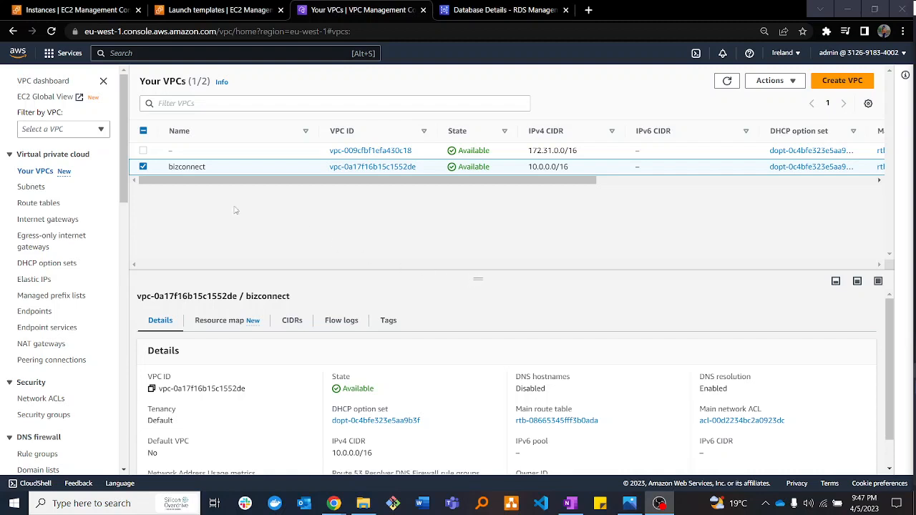
Look over the bizconnect VPC's entry in the VPC list, including its CIDR, route table and network ACL columns.
{"action": "scroll", "coordinate": [300, 187], "scroll_direction": "right", "scroll_amount": 5}
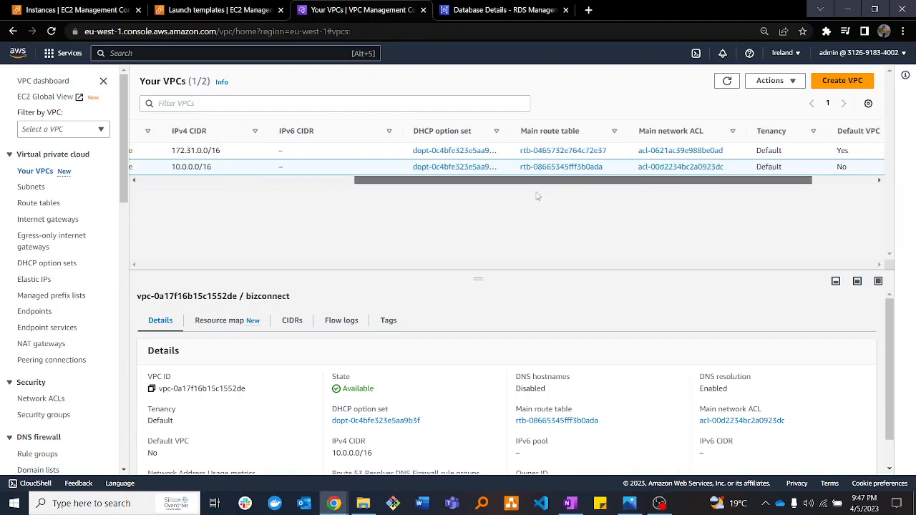
{"action": "scroll", "coordinate": [286, 192], "scroll_direction": "left", "scroll_amount": 5}
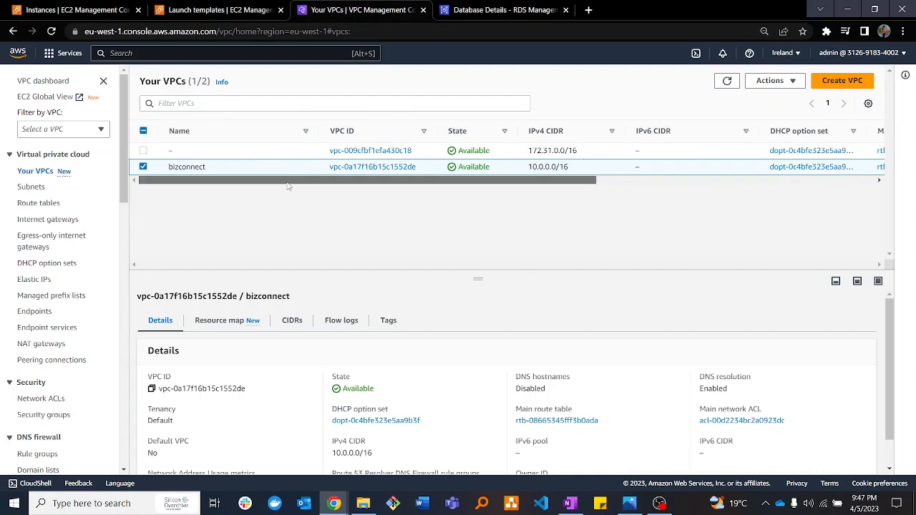
{"action": "left_click_drag", "start_coordinate": [289, 184], "coordinate": [294, 185]}
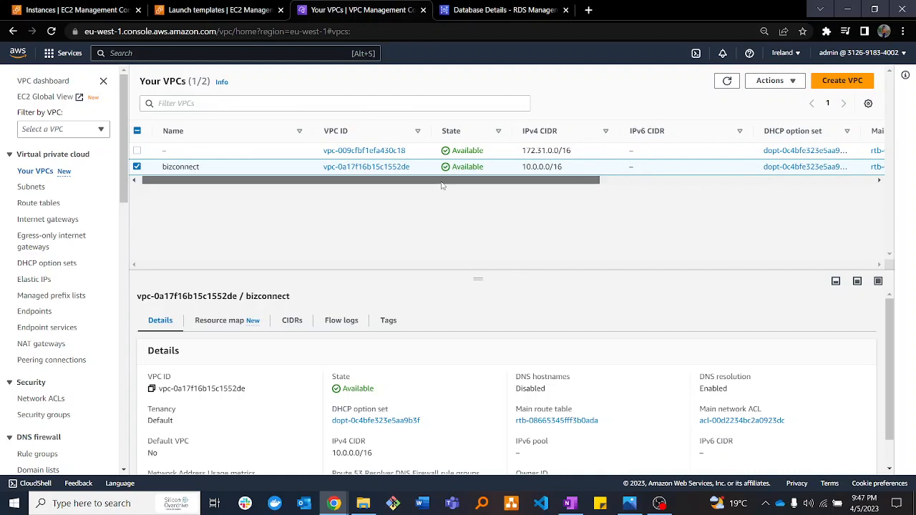
{"action": "left_click_drag", "start_coordinate": [441, 184], "coordinate": [438, 184]}
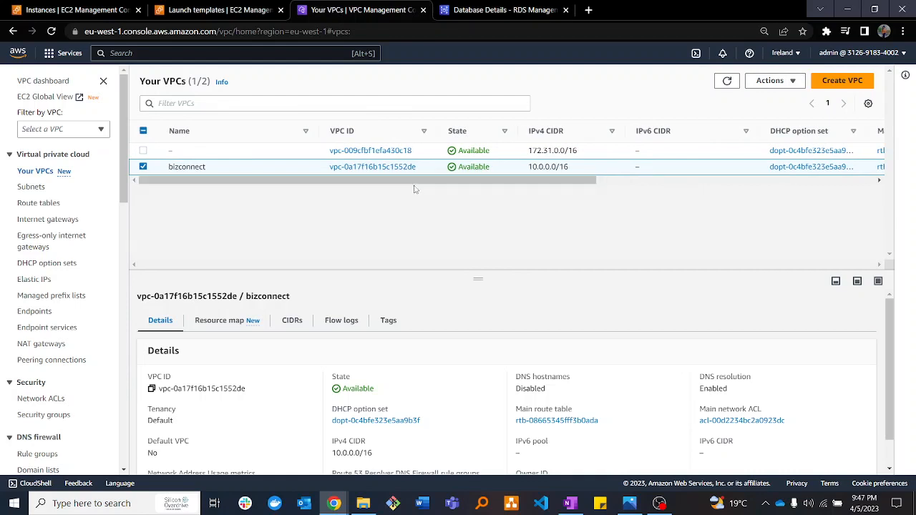
{"action": "left_click_drag", "start_coordinate": [352, 185], "coordinate": [315, 193]}
Show the subnets list, select alb-sub1 and alb-sub2 together, and refresh the list to clear the selection.
{"action": "left_click", "coordinate": [35, 187]}
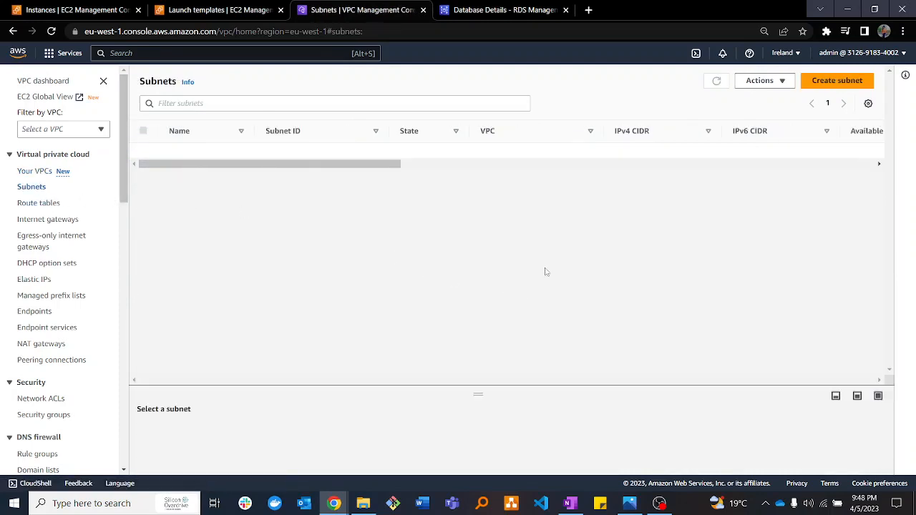
{"action": "left_click_drag", "start_coordinate": [479, 399], "coordinate": [479, 443]}
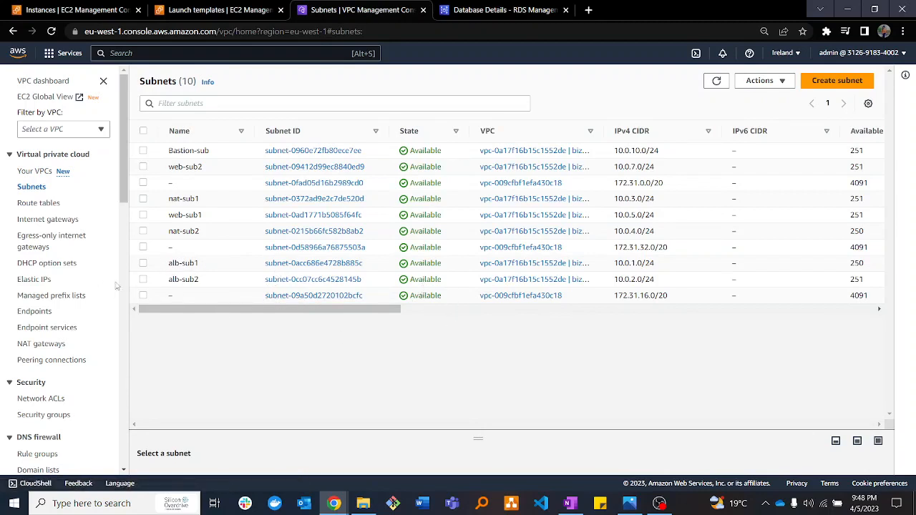
{"action": "left_click", "coordinate": [143, 263]}
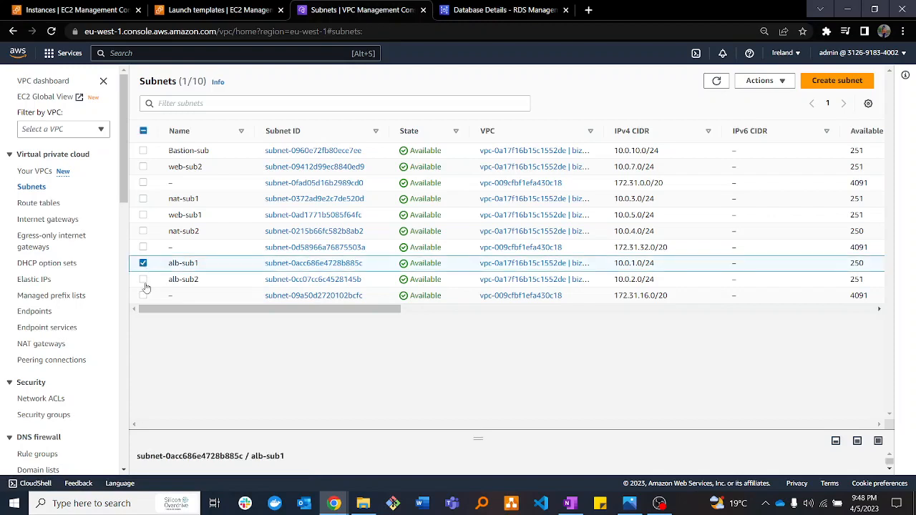
{"action": "left_click", "coordinate": [144, 282]}
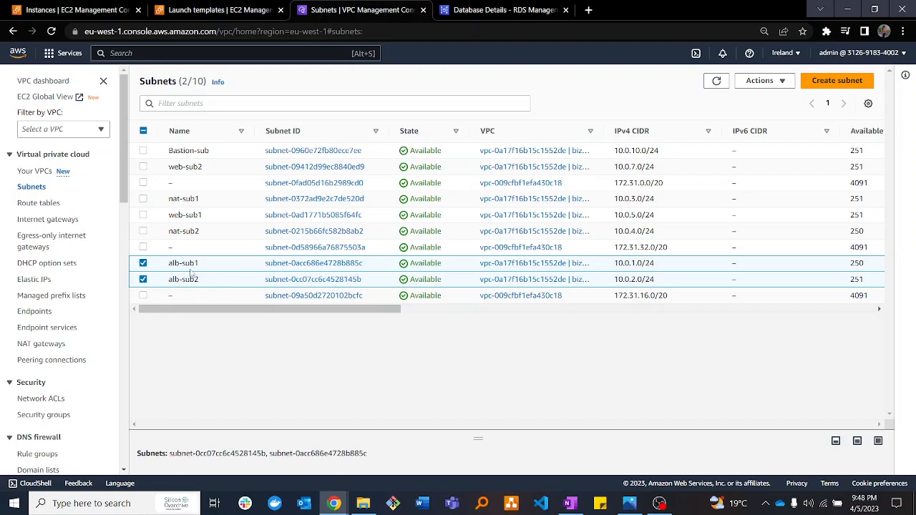
{"action": "left_click_drag", "start_coordinate": [474, 439], "coordinate": [457, 347]}
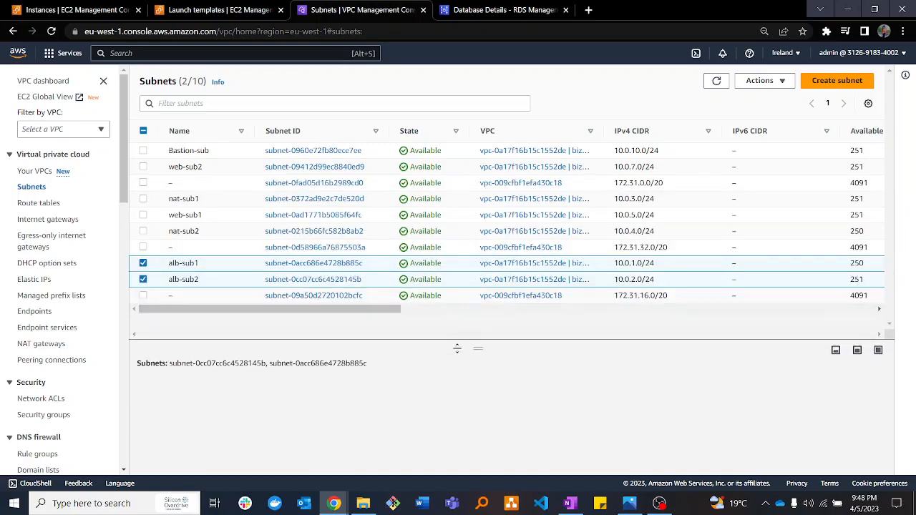
{"action": "left_click", "coordinate": [717, 80]}
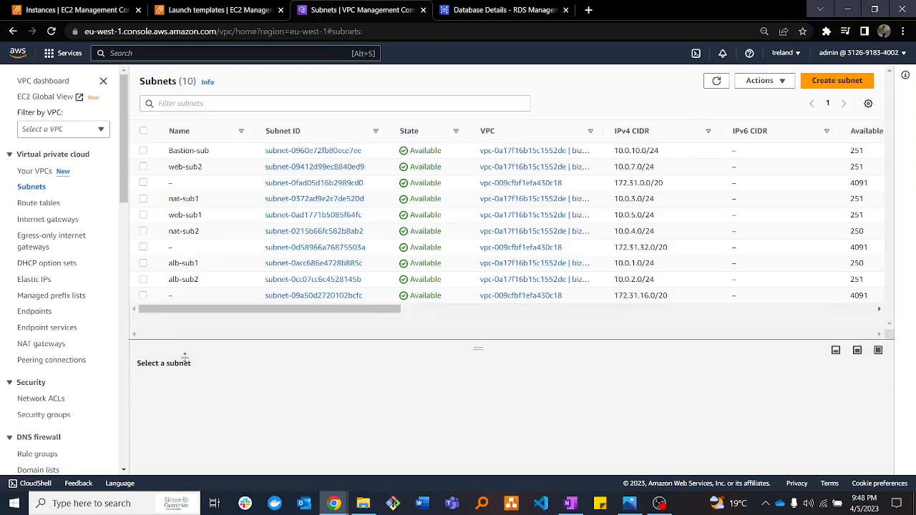
Examine the details of the alb-sub1 subnet, highlighting its Availability Zone.
{"action": "left_click", "coordinate": [143, 263]}
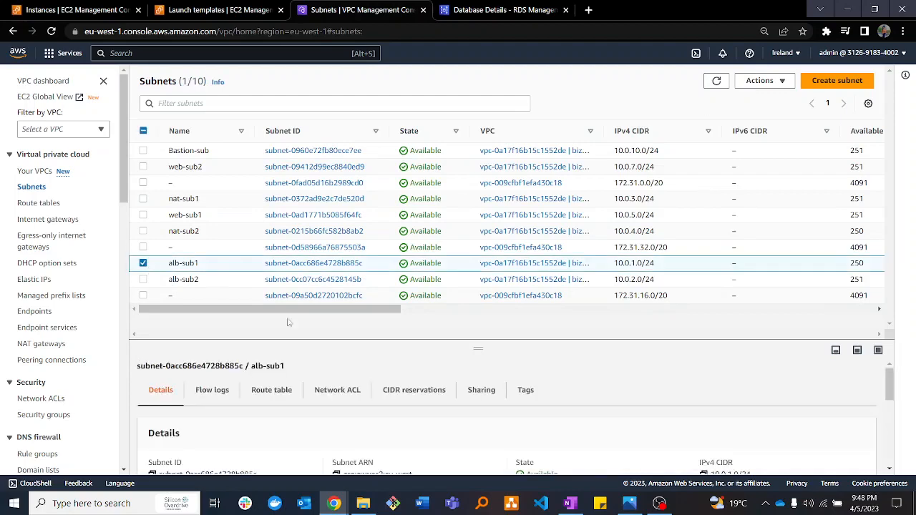
{"action": "left_click_drag", "start_coordinate": [478, 352], "coordinate": [478, 237]}
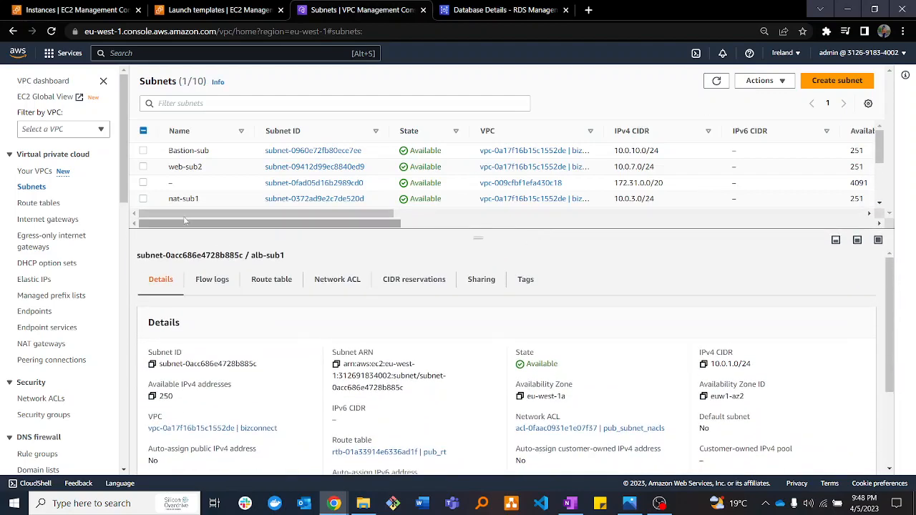
{"action": "left_click_drag", "start_coordinate": [570, 398], "coordinate": [526, 401]}
{"action": "left_click_drag", "start_coordinate": [479, 238], "coordinate": [478, 373]}
Examine the details of the alb-sub2 subnet, highlight its Availability Zone, and deselect the subnet.
{"action": "left_click", "coordinate": [144, 279]}
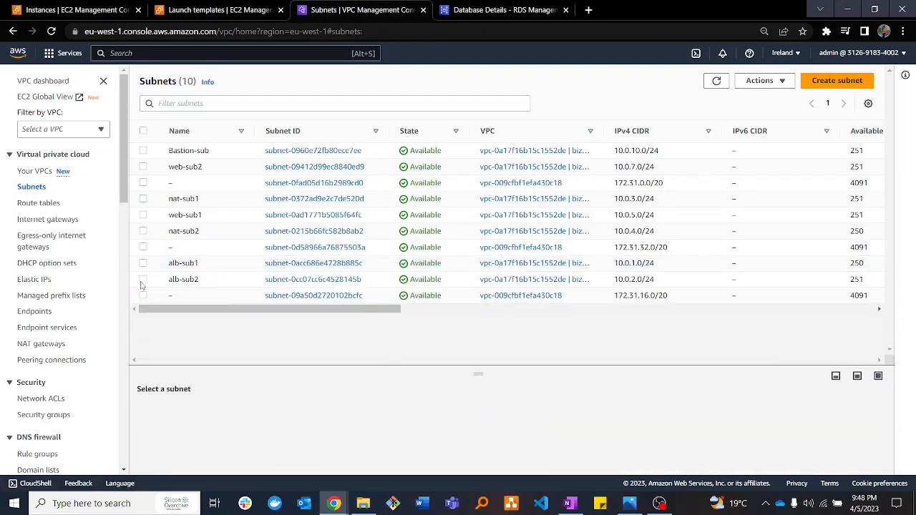
{"action": "left_click_drag", "start_coordinate": [478, 374], "coordinate": [479, 233]}
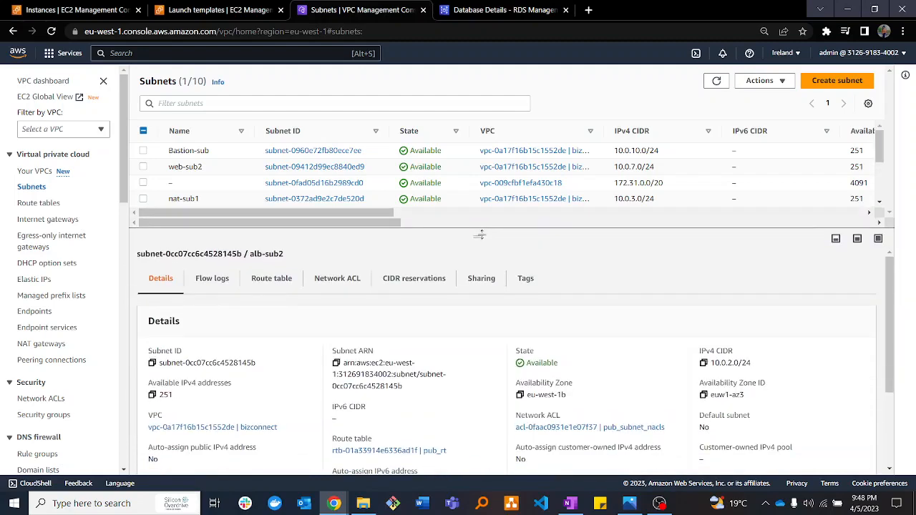
{"action": "left_click_drag", "start_coordinate": [578, 398], "coordinate": [521, 395]}
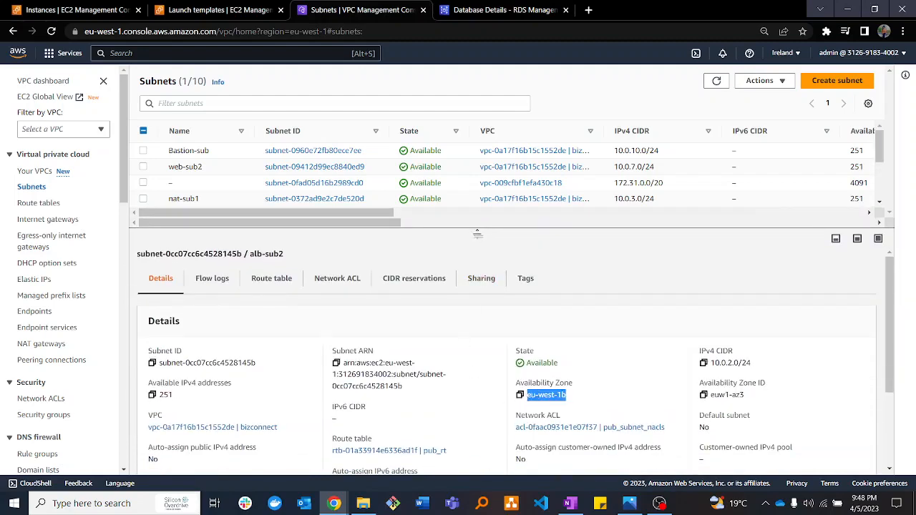
{"action": "left_click_drag", "start_coordinate": [477, 235], "coordinate": [470, 349]}
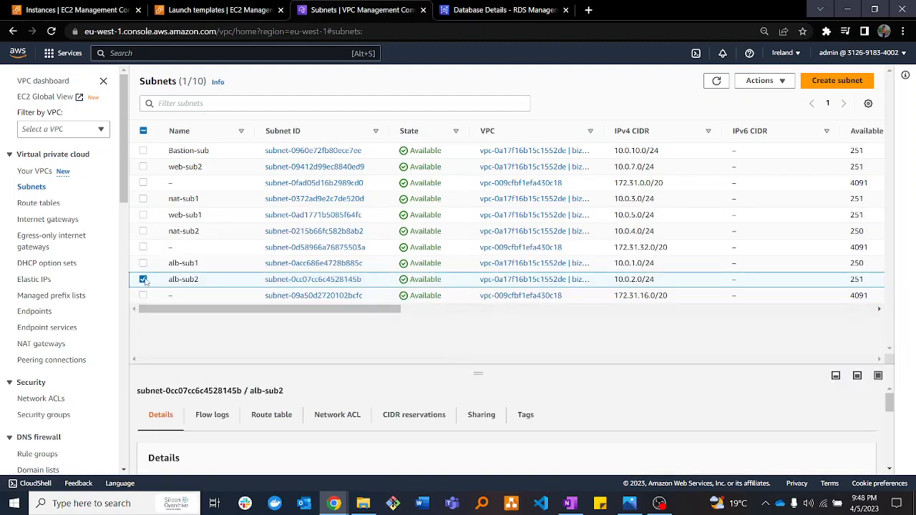
{"action": "left_click", "coordinate": [145, 279]}
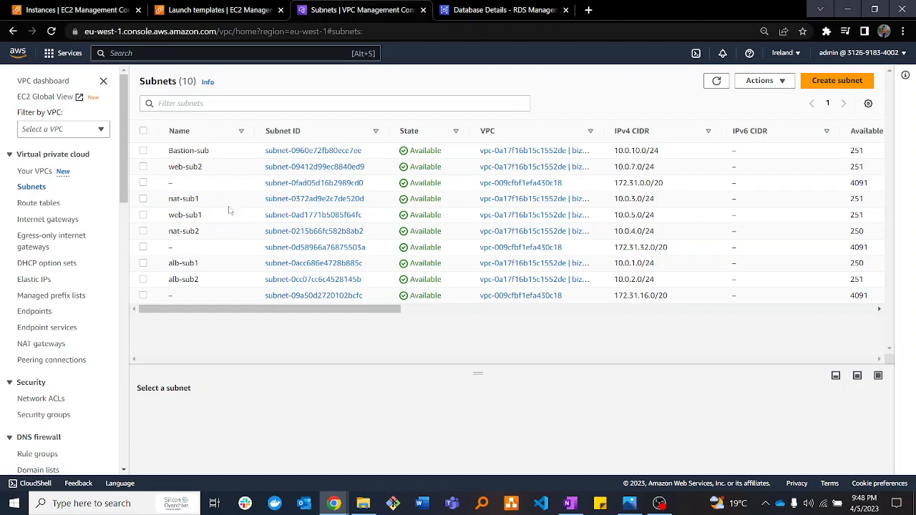
Show the route tables, examine the routes of the pub_rt route table, and deselect it.
{"action": "left_click", "coordinate": [26, 204]}
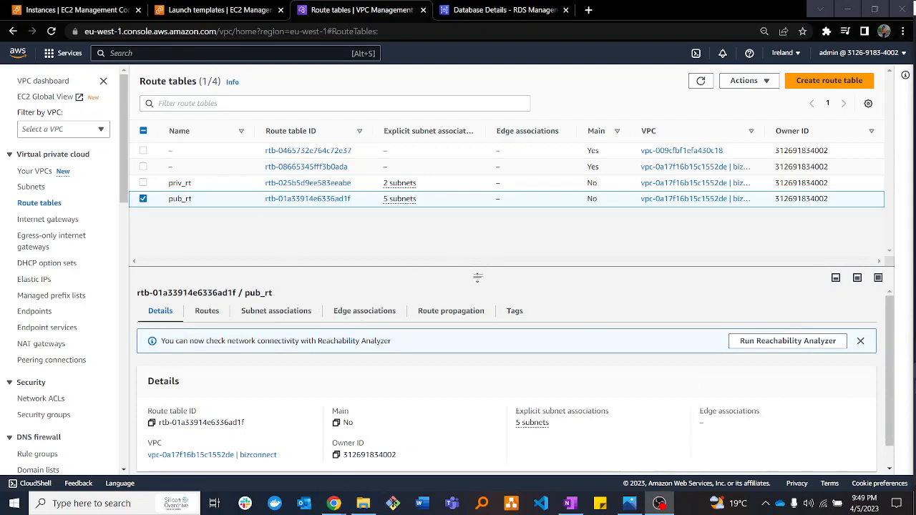
{"action": "left_click_drag", "start_coordinate": [477, 277], "coordinate": [487, 210]}
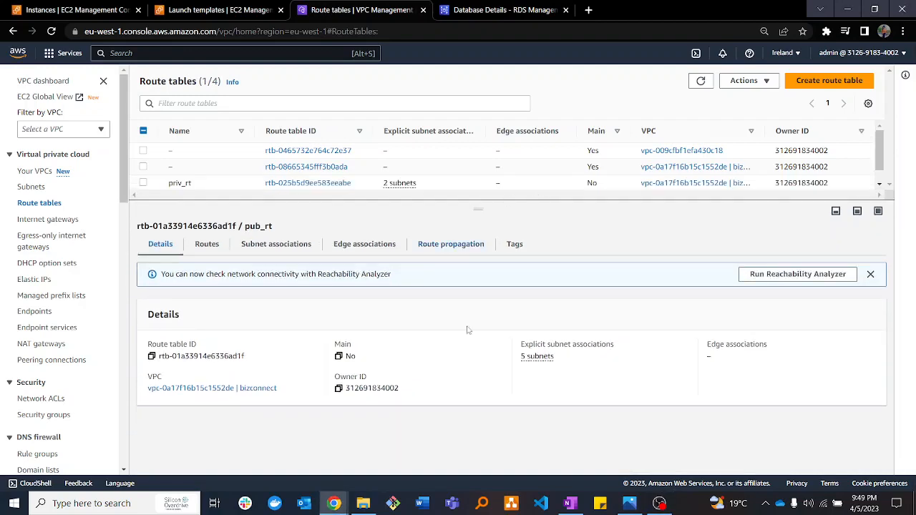
{"action": "left_click", "coordinate": [207, 244]}
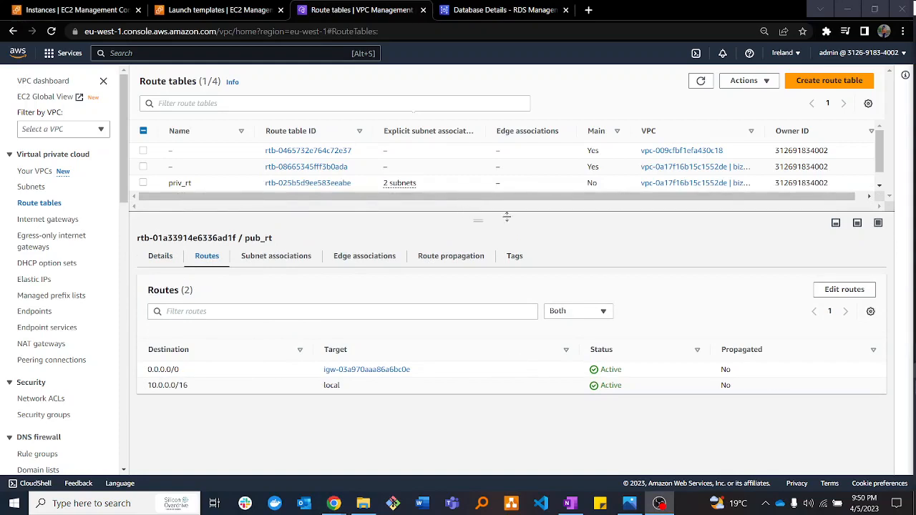
{"action": "left_click_drag", "start_coordinate": [478, 222], "coordinate": [478, 265]}
{"action": "left_click", "coordinate": [143, 198]}
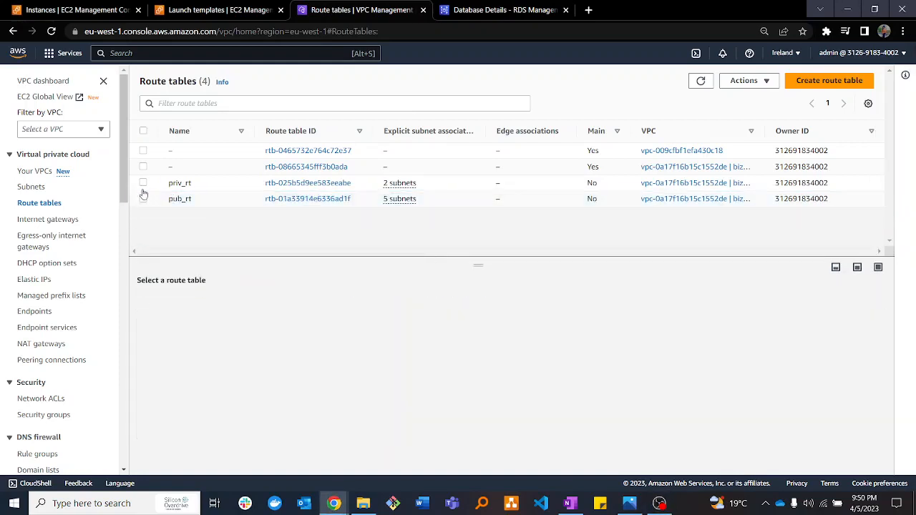
Examine the routes of the priv_rt route table.
{"action": "left_click", "coordinate": [143, 183]}
{"action": "left_click_drag", "start_coordinate": [478, 266], "coordinate": [478, 219]}
{"action": "left_click", "coordinate": [208, 255]}
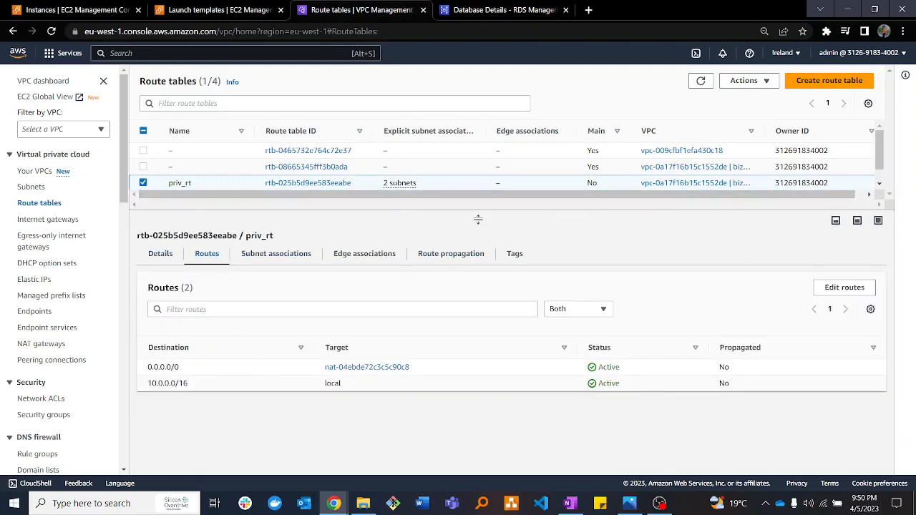
{"action": "left_click_drag", "start_coordinate": [478, 220], "coordinate": [478, 301]}
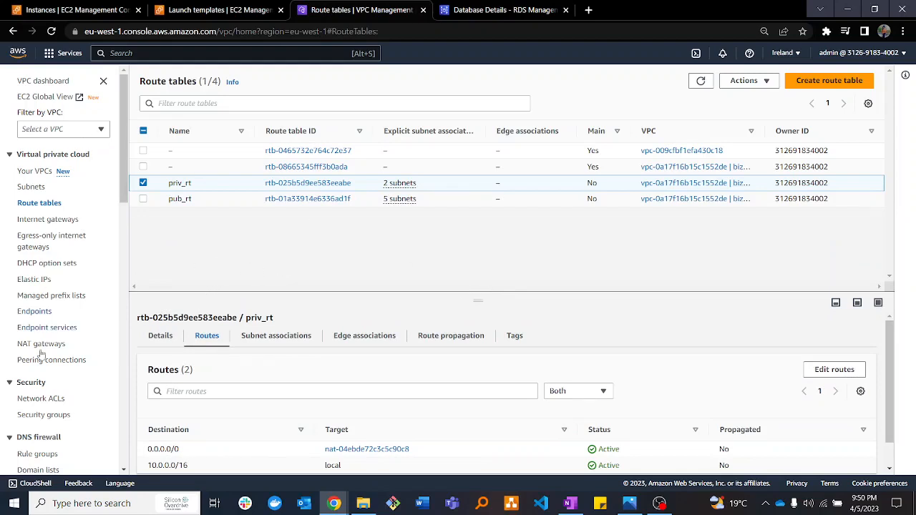
Show the security groups, examine the inbound rules of lb-sg across all columns, and deselect the group.
{"action": "left_click", "coordinate": [39, 414]}
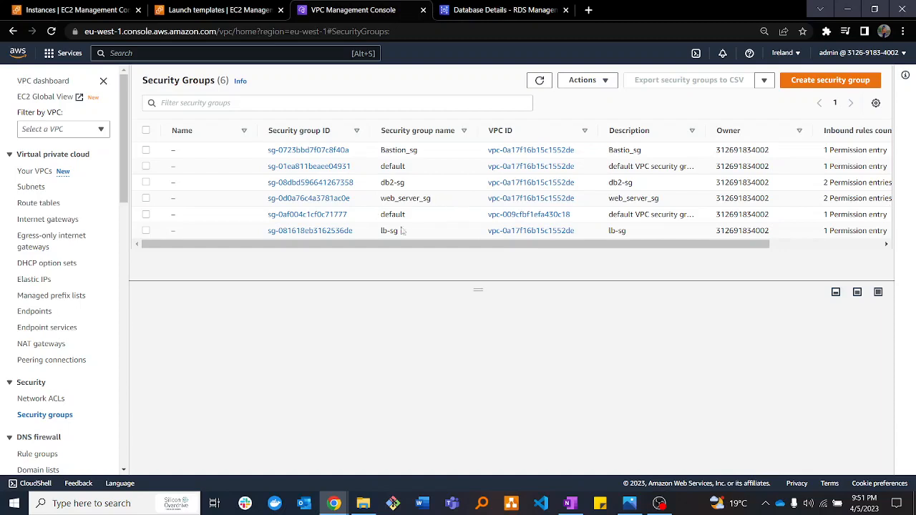
{"action": "left_click", "coordinate": [146, 231]}
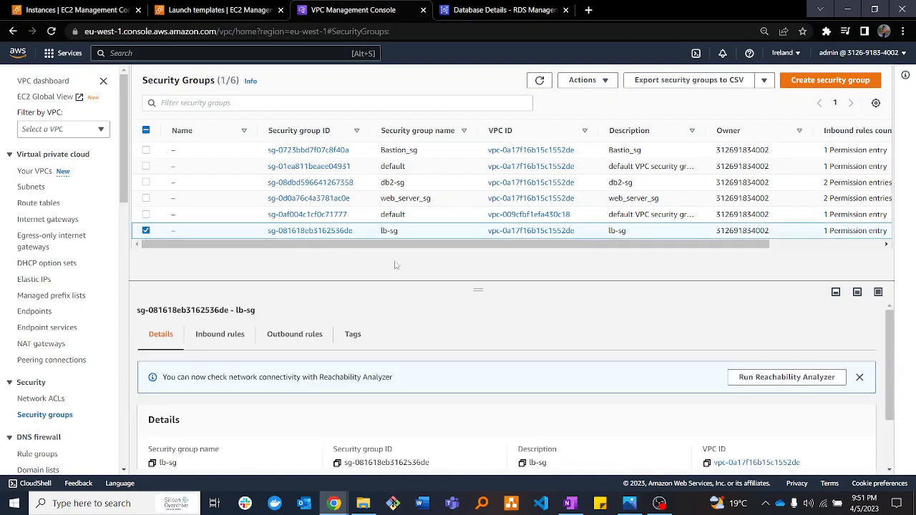
{"action": "left_click_drag", "start_coordinate": [478, 290], "coordinate": [478, 212]}
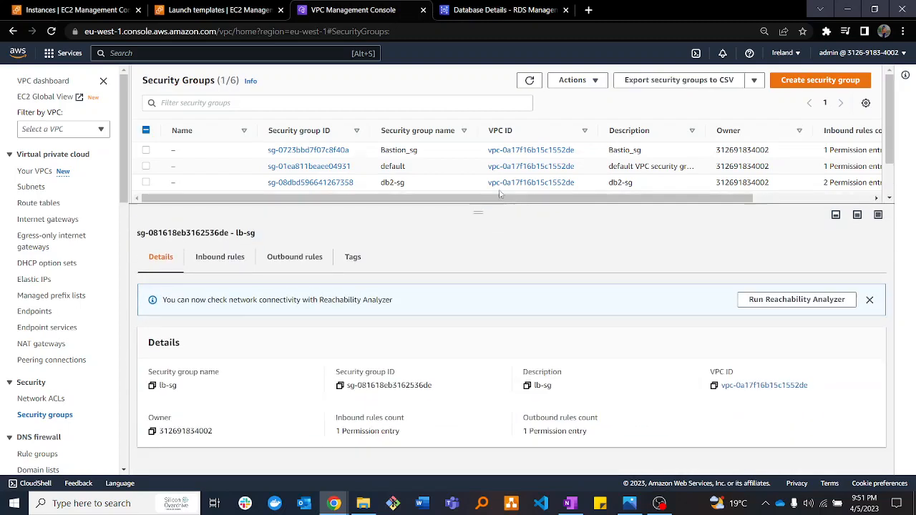
{"action": "left_click", "coordinate": [215, 267]}
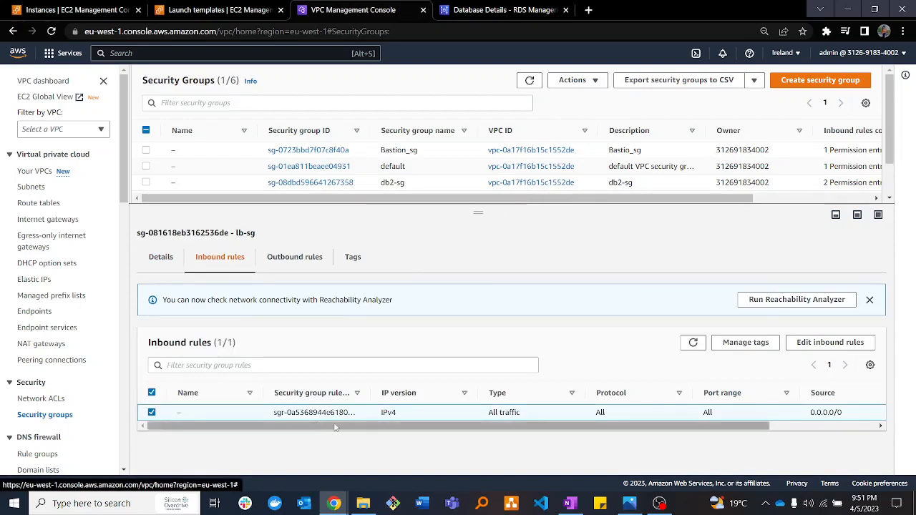
{"action": "left_click_drag", "start_coordinate": [334, 427], "coordinate": [599, 429]}
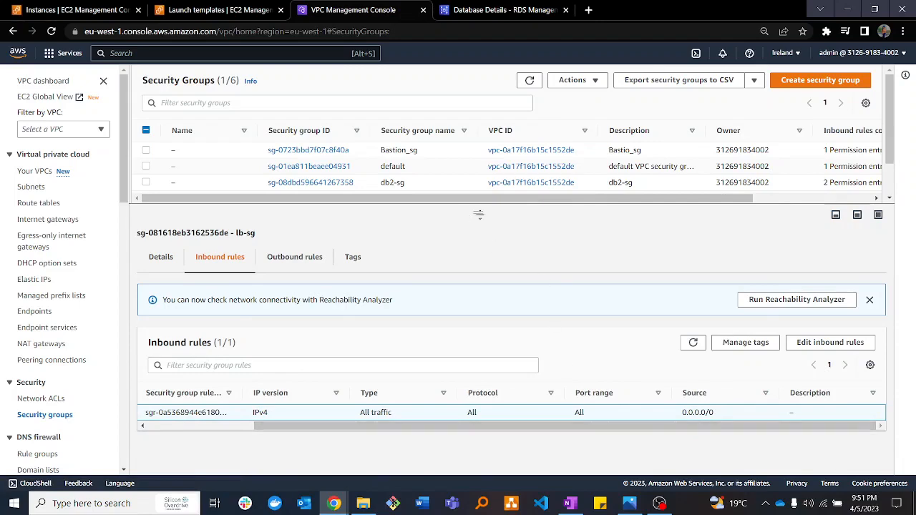
{"action": "left_click_drag", "start_coordinate": [479, 214], "coordinate": [481, 303]}
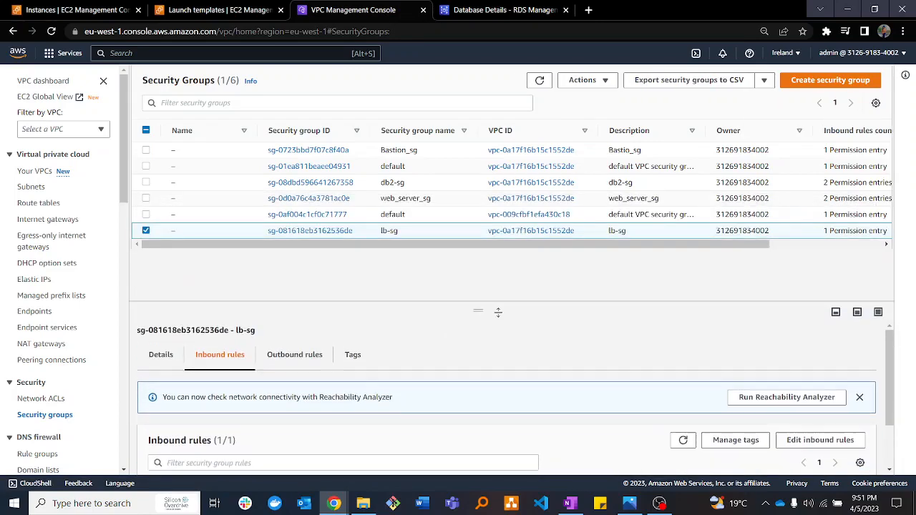
{"action": "left_click", "coordinate": [176, 225]}
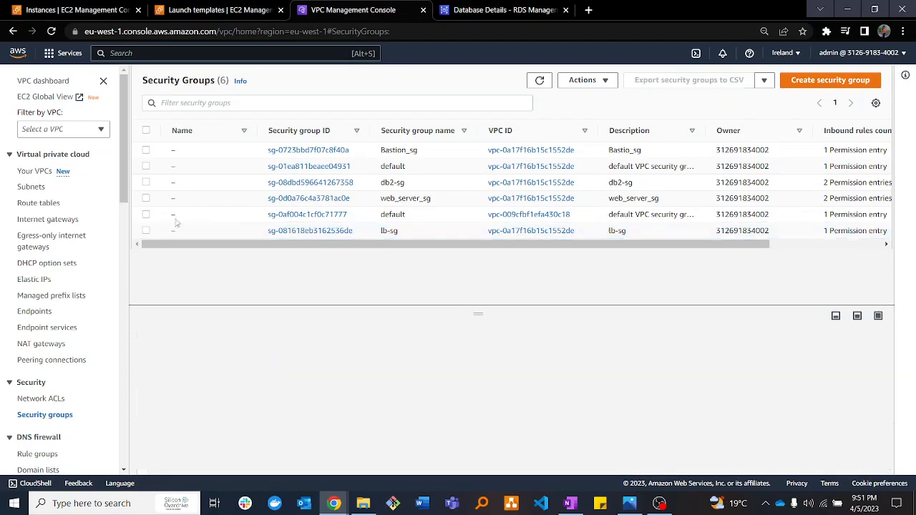
Examine the inbound rules of web_server_sg, widening the Source column to read the full source security groups.
{"action": "left_click", "coordinate": [145, 199]}
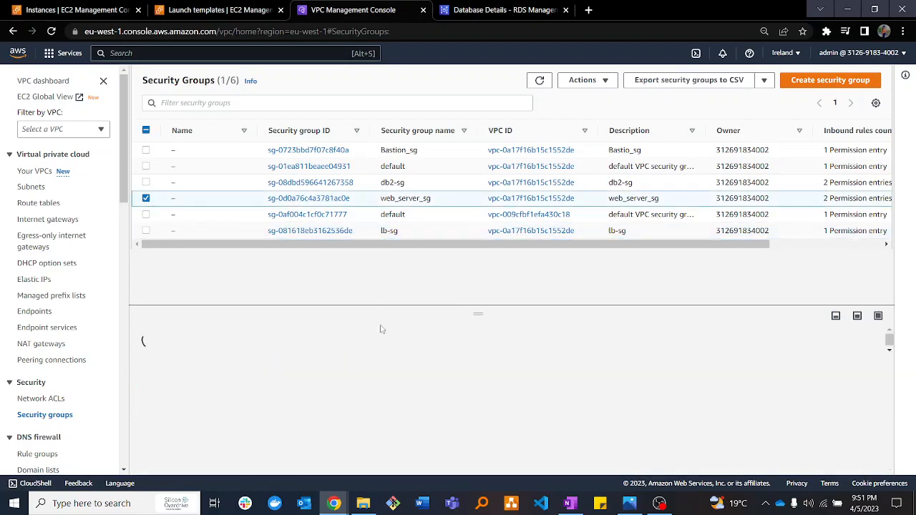
{"action": "left_click_drag", "start_coordinate": [486, 308], "coordinate": [521, 203]}
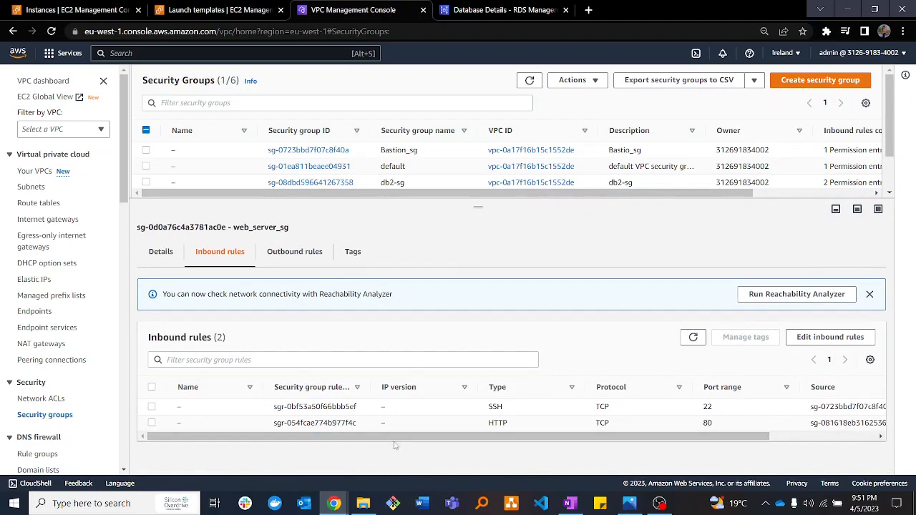
{"action": "left_click_drag", "start_coordinate": [394, 444], "coordinate": [599, 451]}
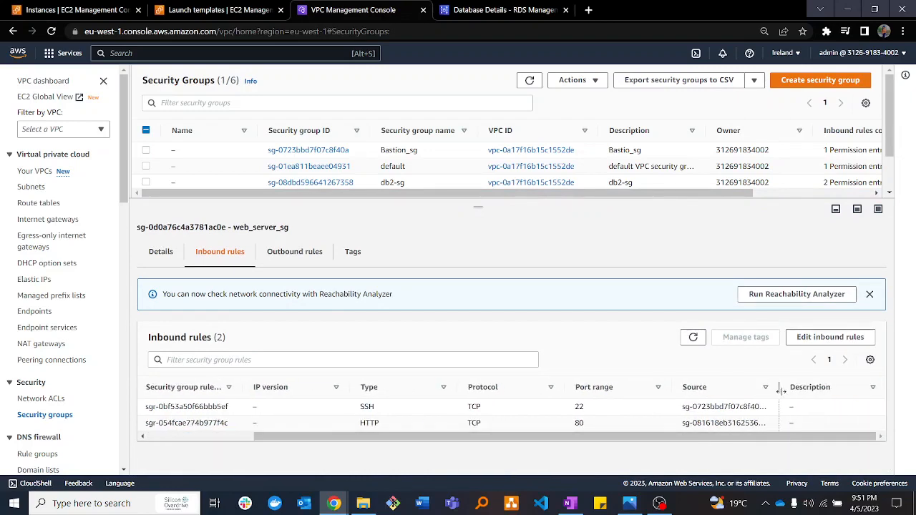
{"action": "left_click_drag", "start_coordinate": [782, 390], "coordinate": [874, 390]}
{"action": "left_click_drag", "start_coordinate": [730, 437], "coordinate": [718, 438]}
{"action": "left_click_drag", "start_coordinate": [495, 433], "coordinate": [648, 438]}
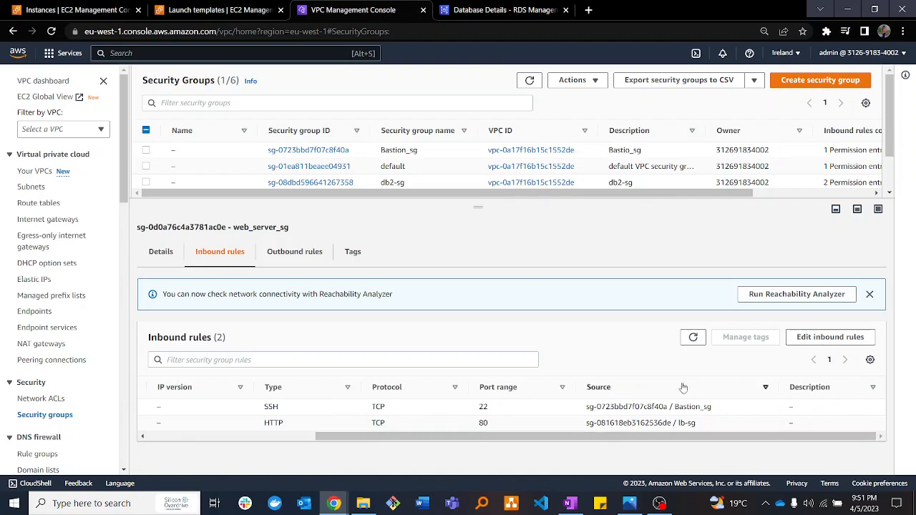
{"action": "left_click_drag", "start_coordinate": [419, 436], "coordinate": [287, 436]}
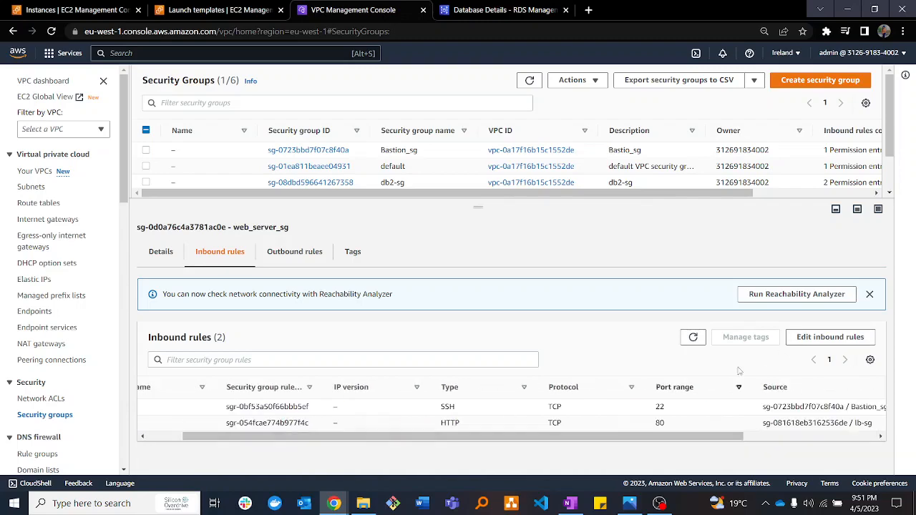
Delete the SSH inbound rule from web_server_sg and save the rules.
{"action": "left_click", "coordinate": [830, 337]}
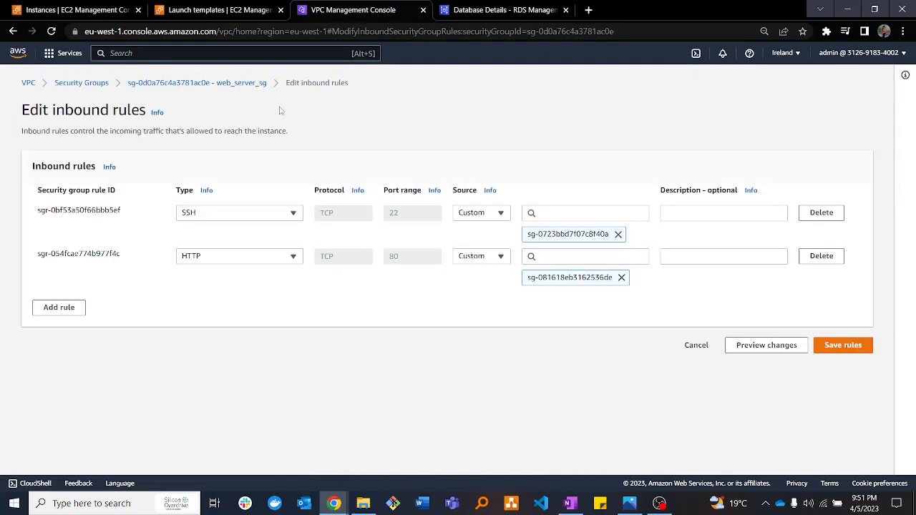
{"action": "left_click", "coordinate": [821, 214]}
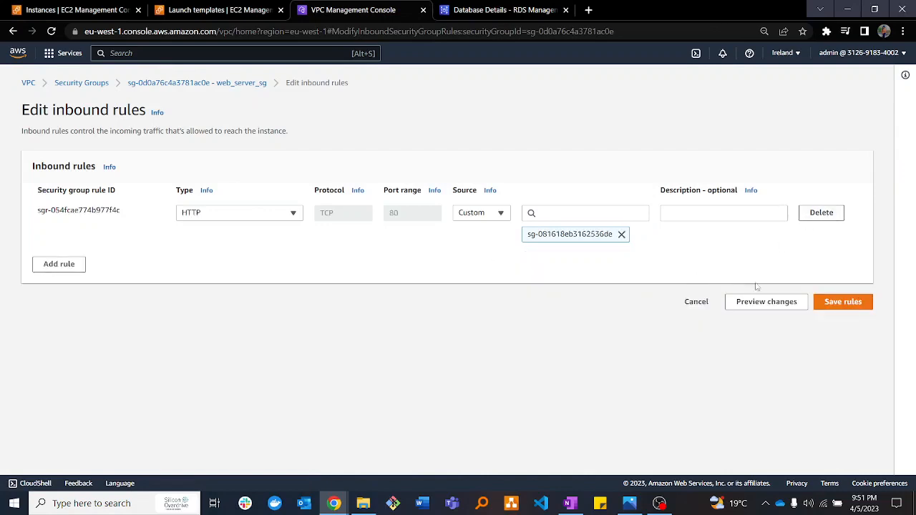
{"action": "left_click", "coordinate": [843, 303]}
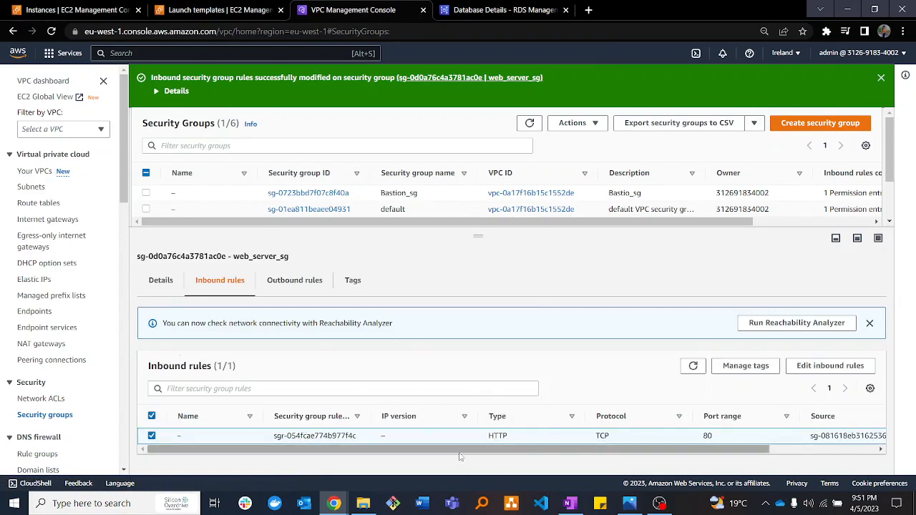
Examine the remaining HTTP inbound rule of web_server_sg, widening the Source column to read the full source security group.
{"action": "left_click_drag", "start_coordinate": [460, 450], "coordinate": [587, 461]}
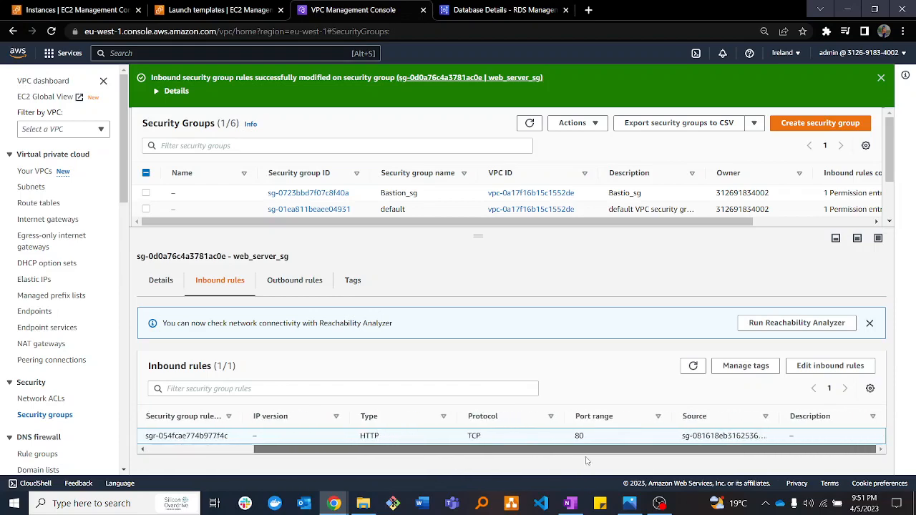
{"action": "left_click_drag", "start_coordinate": [694, 457], "coordinate": [703, 453]}
{"action": "left_click_drag", "start_coordinate": [778, 416], "coordinate": [867, 431]}
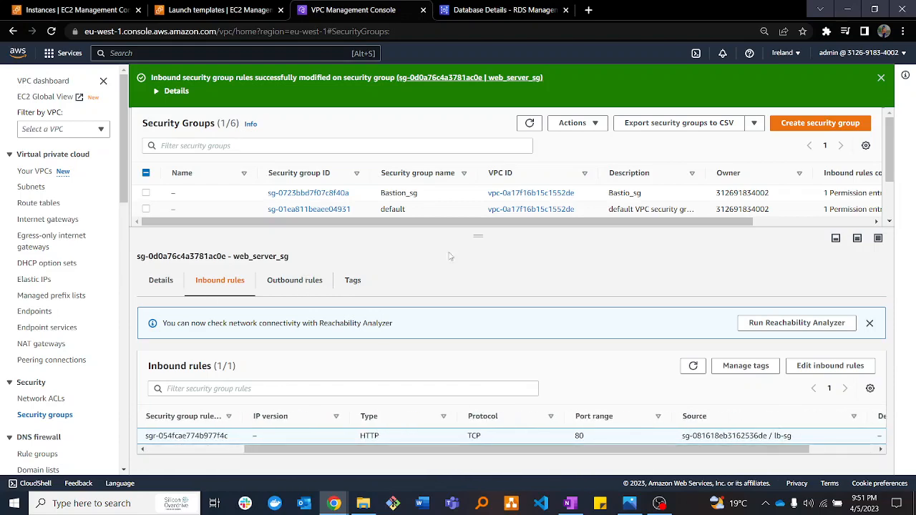
Select db2-sg instead of web_server_sg and examine its inbound rules across all columns.
{"action": "left_click_drag", "start_coordinate": [478, 236], "coordinate": [481, 322]}
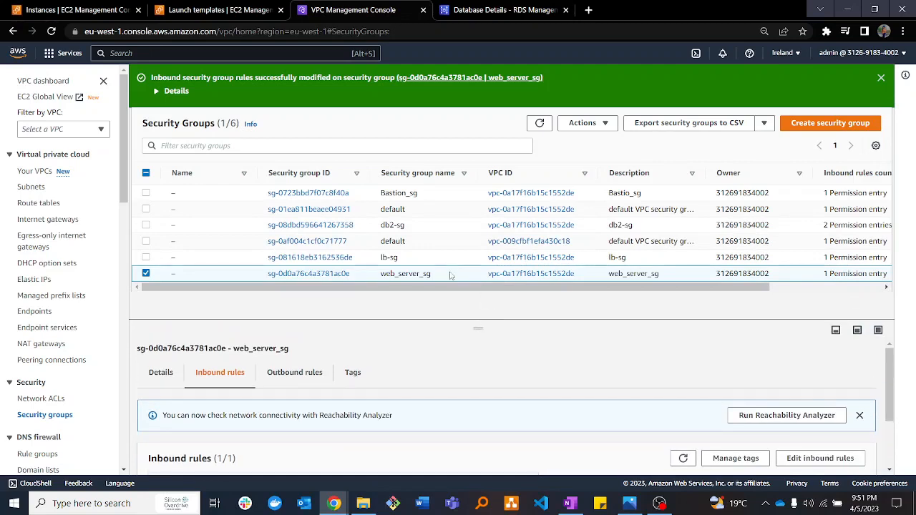
{"action": "left_click", "coordinate": [147, 273]}
{"action": "left_click", "coordinate": [147, 226]}
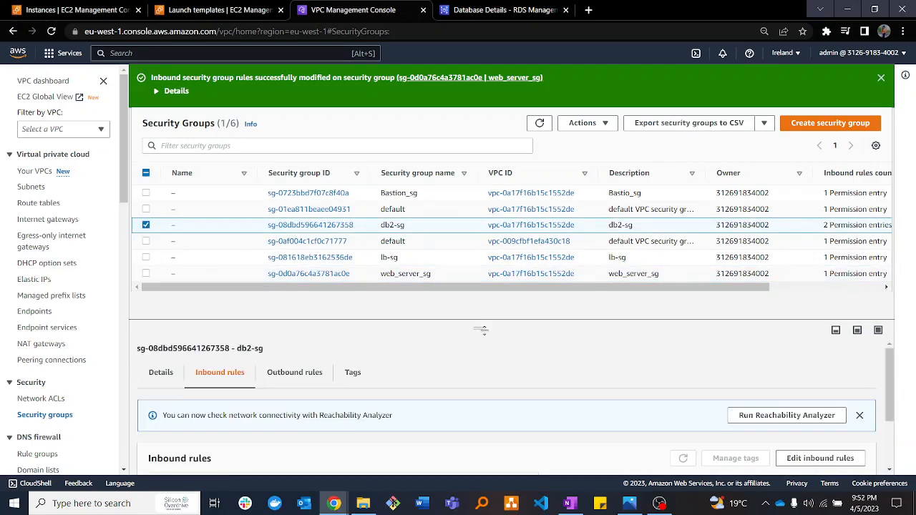
{"action": "left_click_drag", "start_coordinate": [478, 327], "coordinate": [476, 252]}
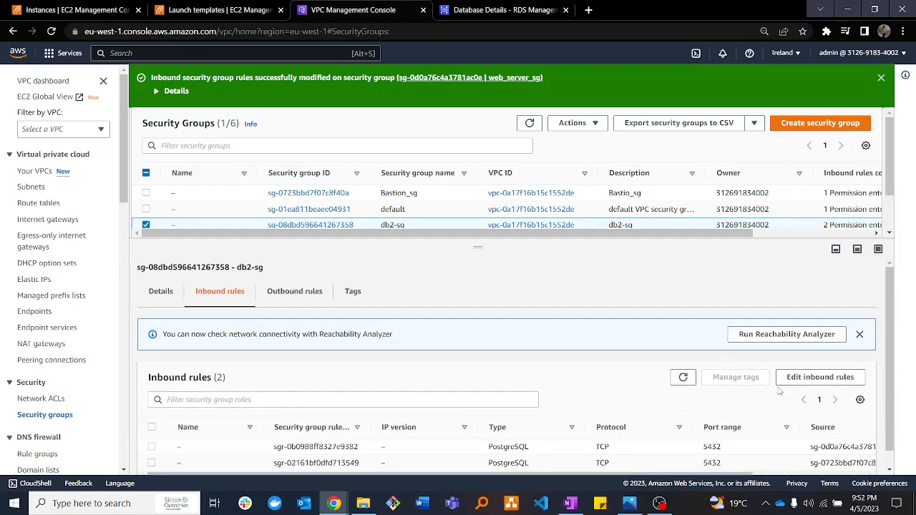
{"action": "scroll", "coordinate": [608, 429], "scroll_direction": "down", "scroll_amount": 1}
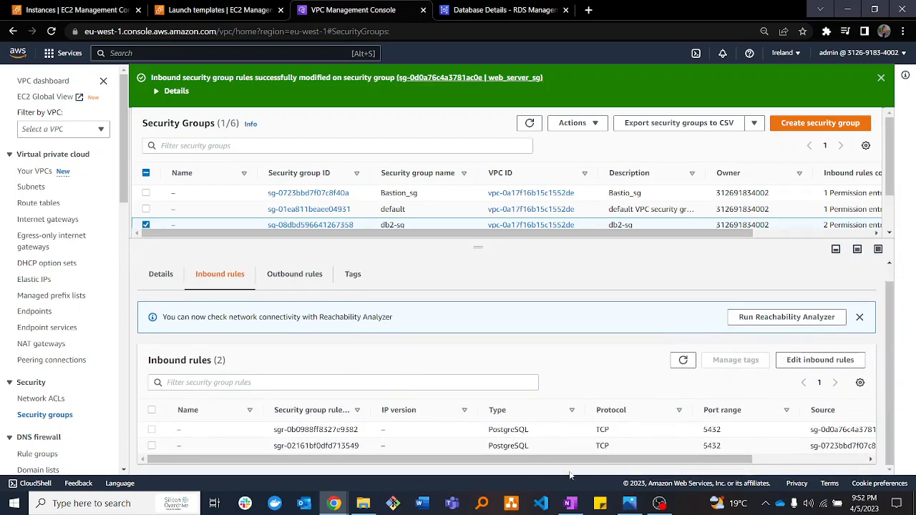
{"action": "left_click_drag", "start_coordinate": [414, 466], "coordinate": [469, 466]}
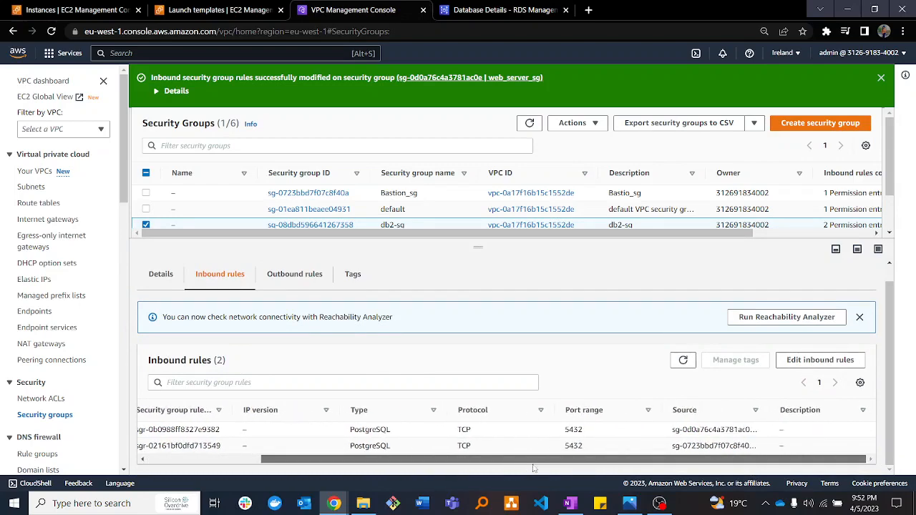
View db2-sg's rules in the inbound rule editor, leave without saving, and resize the Port range and Source columns to read the full sources.
{"action": "left_click", "coordinate": [820, 362]}
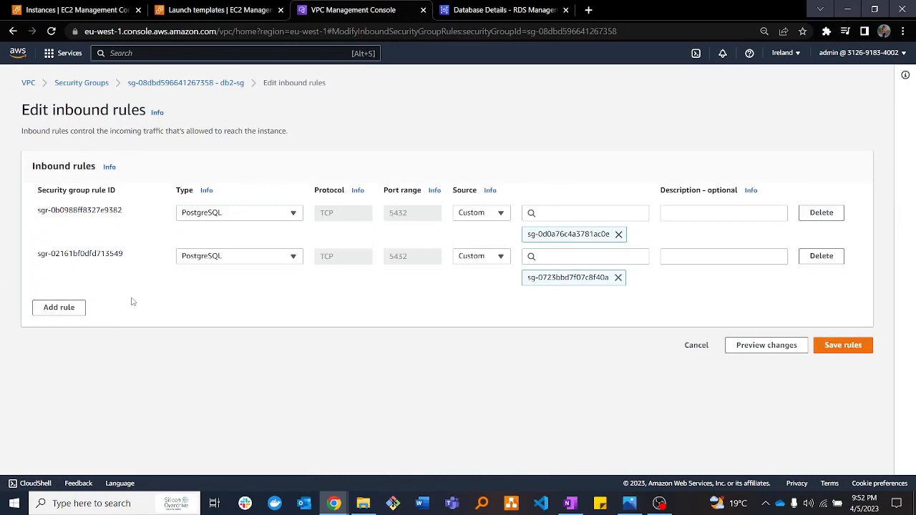
{"action": "left_click", "coordinate": [691, 346]}
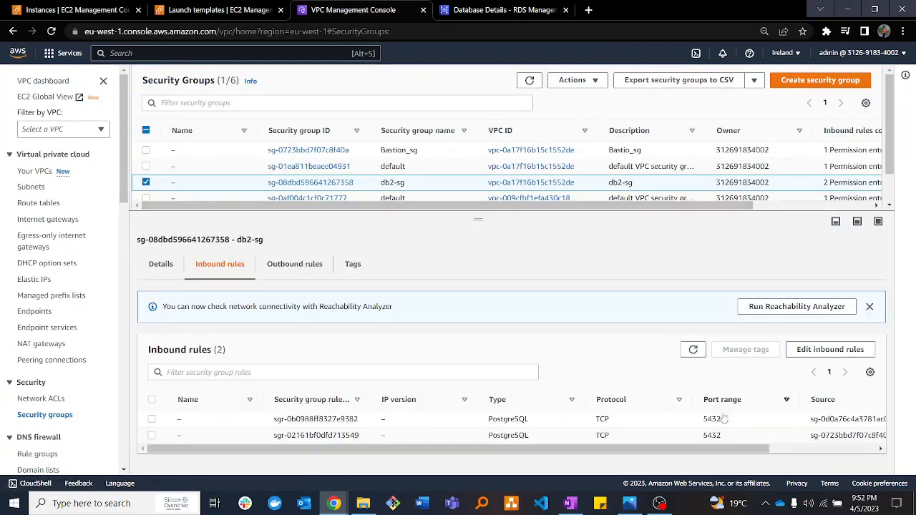
{"action": "left_click_drag", "start_coordinate": [799, 400], "coordinate": [759, 401]}
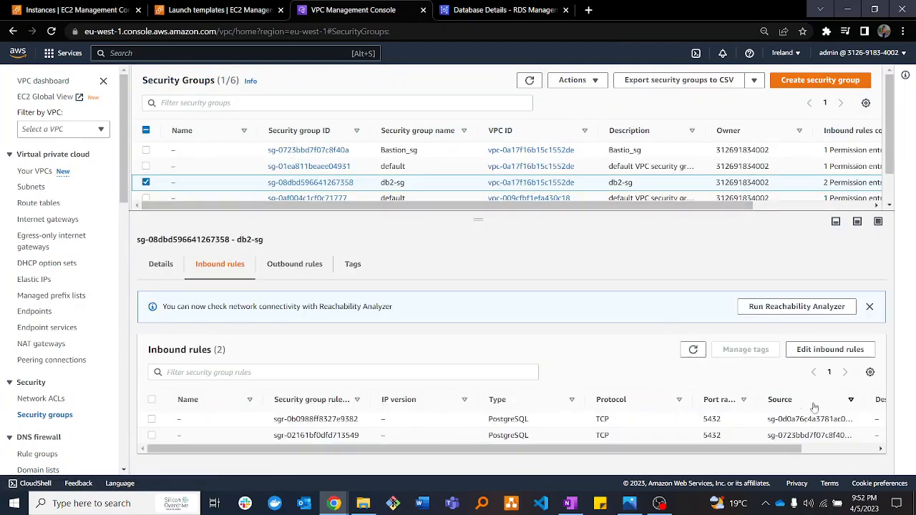
{"action": "left_click_drag", "start_coordinate": [864, 403], "coordinate": [866, 428]}
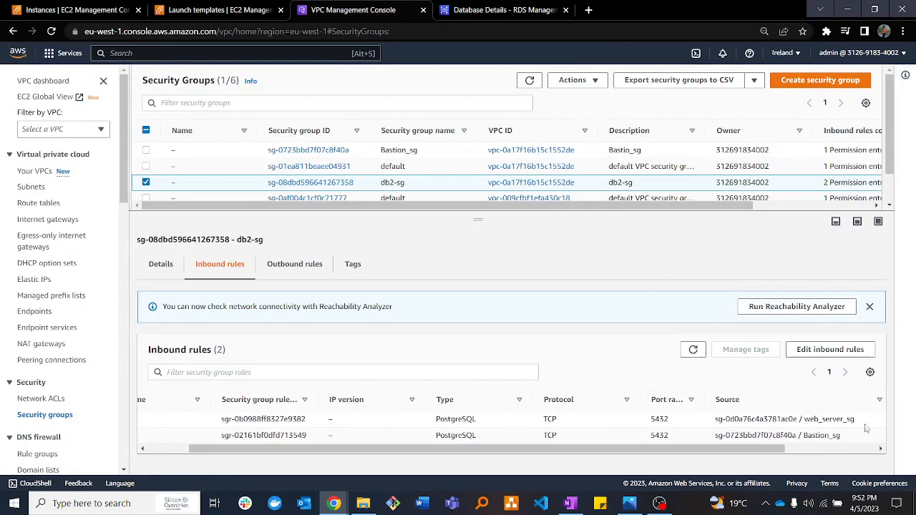
Delete the PostgreSQL inbound rule with source Bastion_sg from db2-sg and save the rules.
{"action": "left_click", "coordinate": [828, 350]}
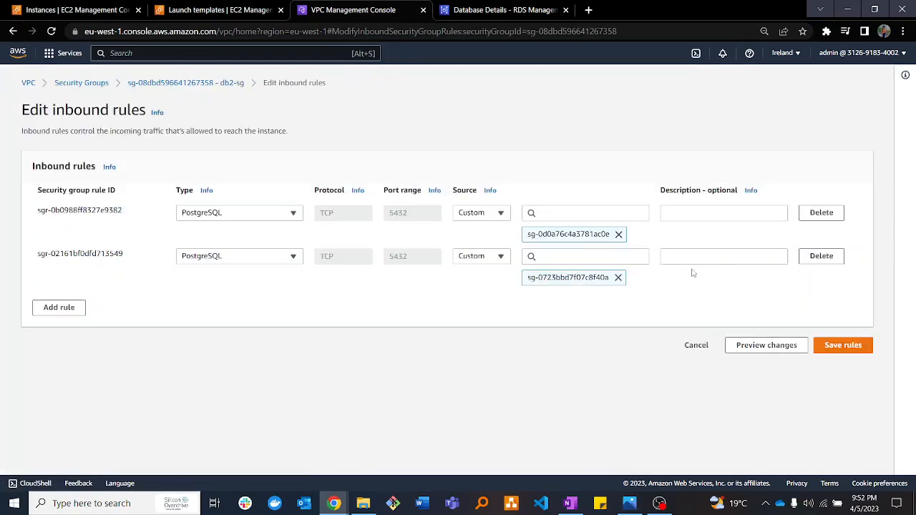
{"action": "left_click", "coordinate": [821, 256]}
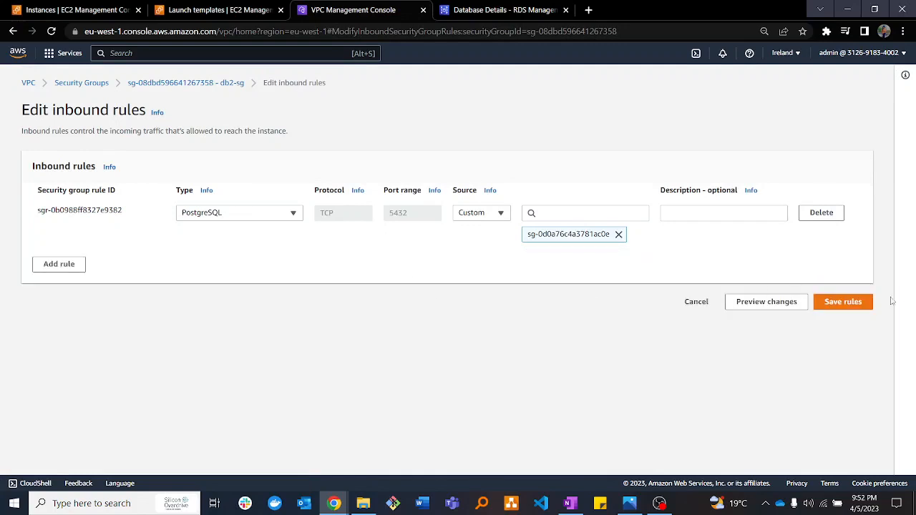
{"action": "left_click", "coordinate": [843, 302]}
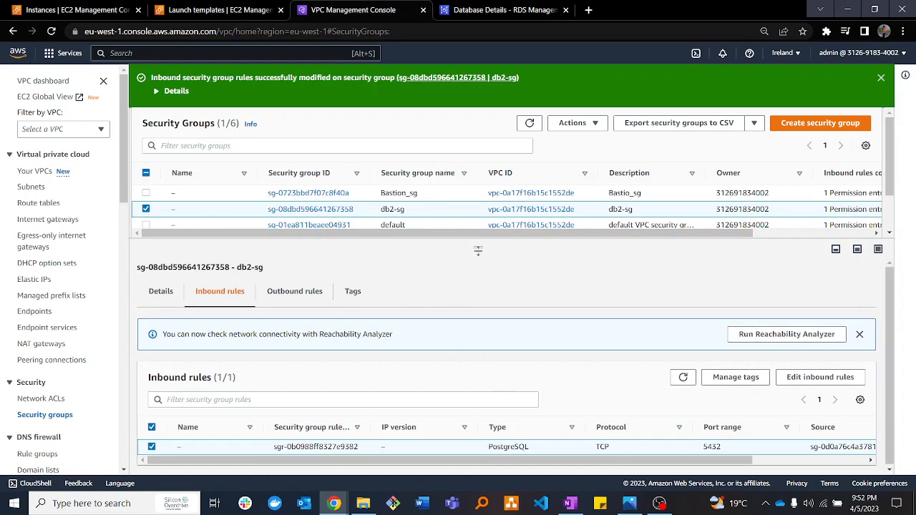
Examine the type and source of db2-sg's remaining inbound rule, bring the full security group list back into view, and dismiss the notification.
{"action": "left_click_drag", "start_coordinate": [478, 251], "coordinate": [474, 229]}
{"action": "scroll", "coordinate": [394, 446], "scroll_direction": "right", "scroll_amount": 3}
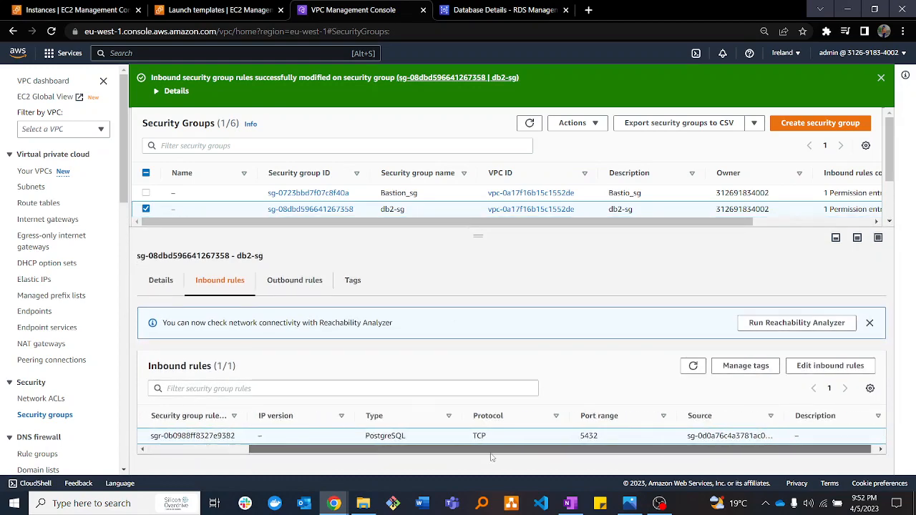
{"action": "double_click", "coordinate": [404, 440]}
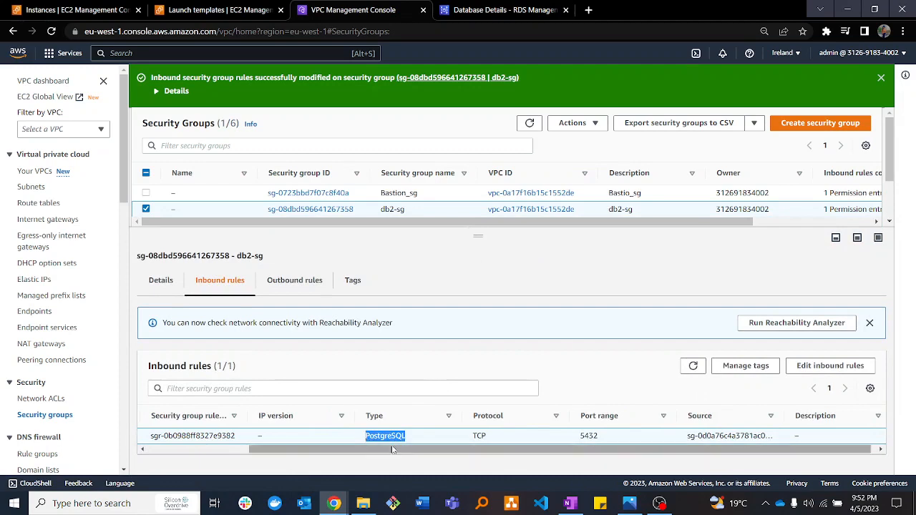
{"action": "left_click_drag", "start_coordinate": [778, 416], "coordinate": [770, 438]}
{"action": "left_click_drag", "start_coordinate": [478, 236], "coordinate": [518, 348]}
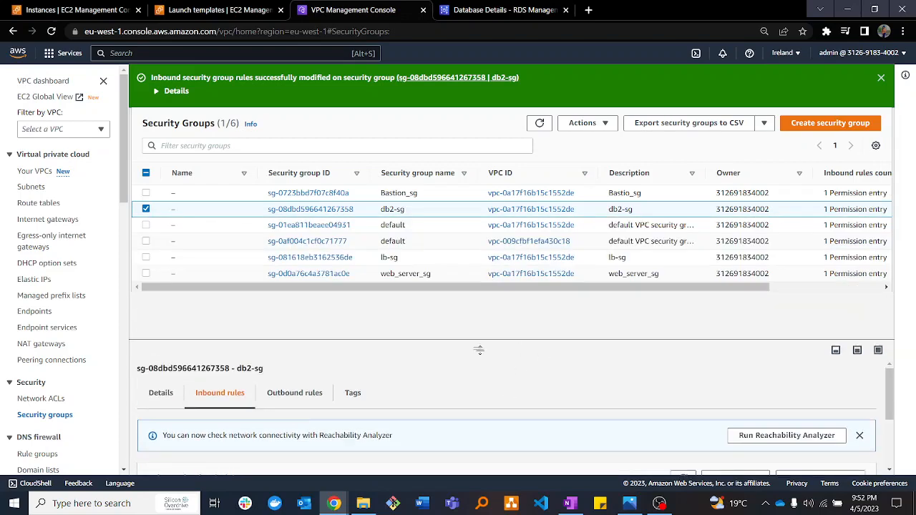
{"action": "left_click", "coordinate": [881, 78]}
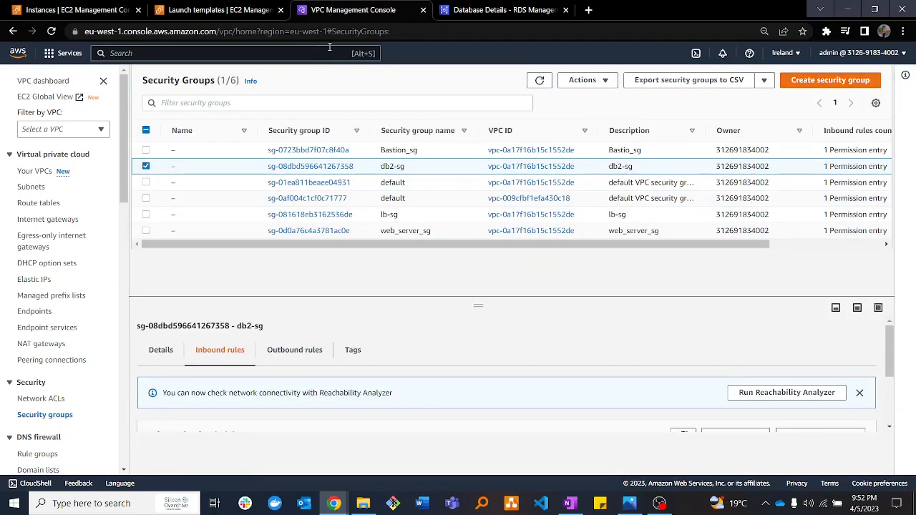
Switch to the RDS console, show the database list, and check the region and availability zone of bizconnect.
{"action": "left_click", "coordinate": [505, 9]}
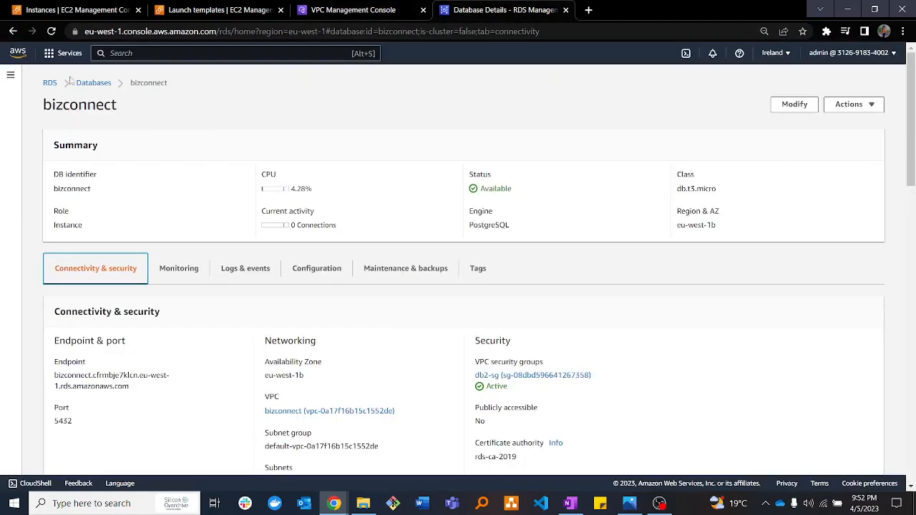
{"action": "left_click", "coordinate": [93, 83]}
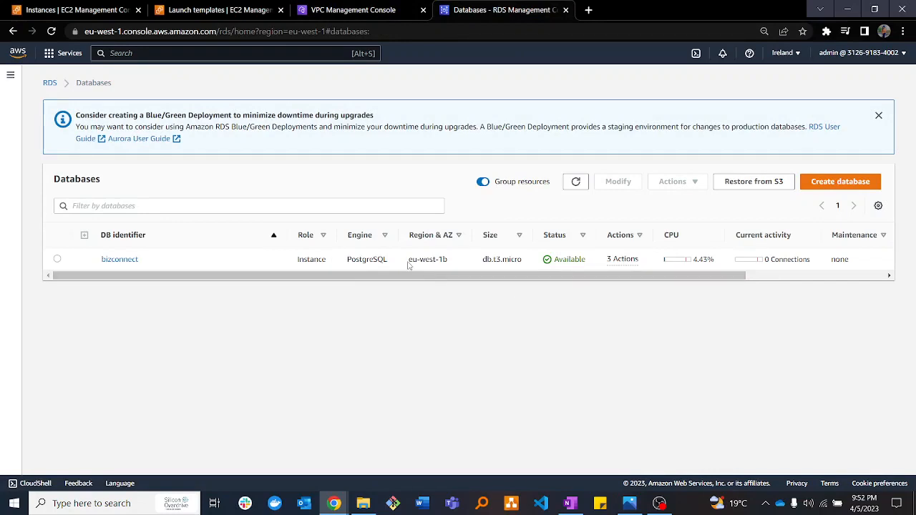
{"action": "left_click_drag", "start_coordinate": [408, 265], "coordinate": [448, 262]}
{"action": "scroll", "coordinate": [358, 281], "scroll_direction": "right", "scroll_amount": 1}
{"action": "scroll", "coordinate": [359, 281], "scroll_direction": "left", "scroll_amount": 1}
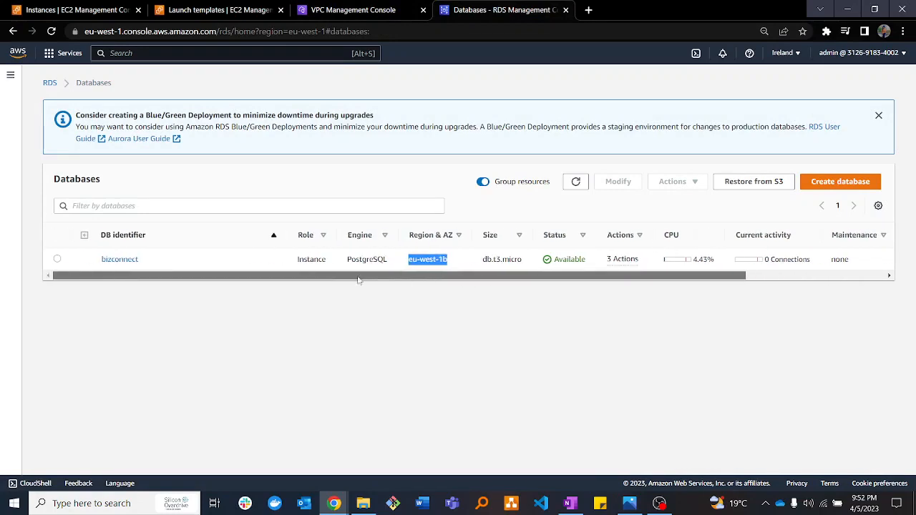
Open the bizconnect database's details and examine its connectivity and security information, highlighting the endpoint.
{"action": "left_click", "coordinate": [118, 260]}
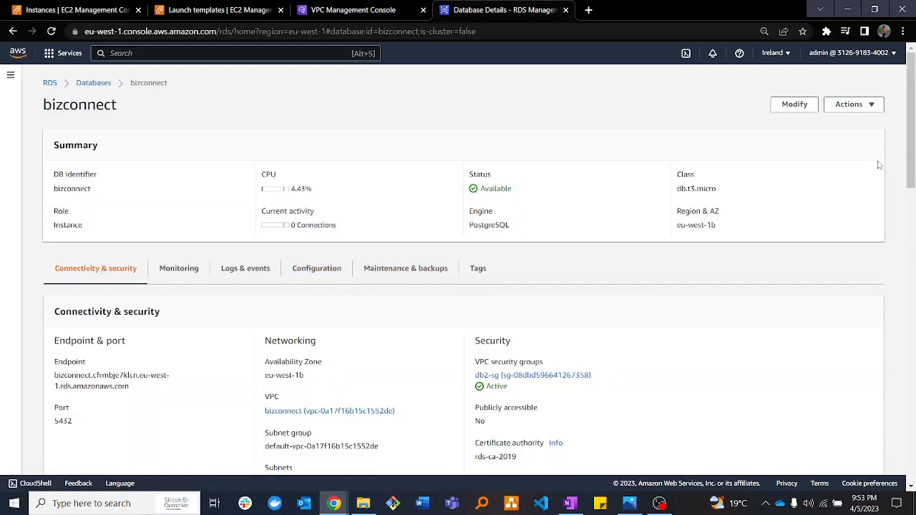
{"action": "left_click_drag", "start_coordinate": [910, 127], "coordinate": [911, 188]}
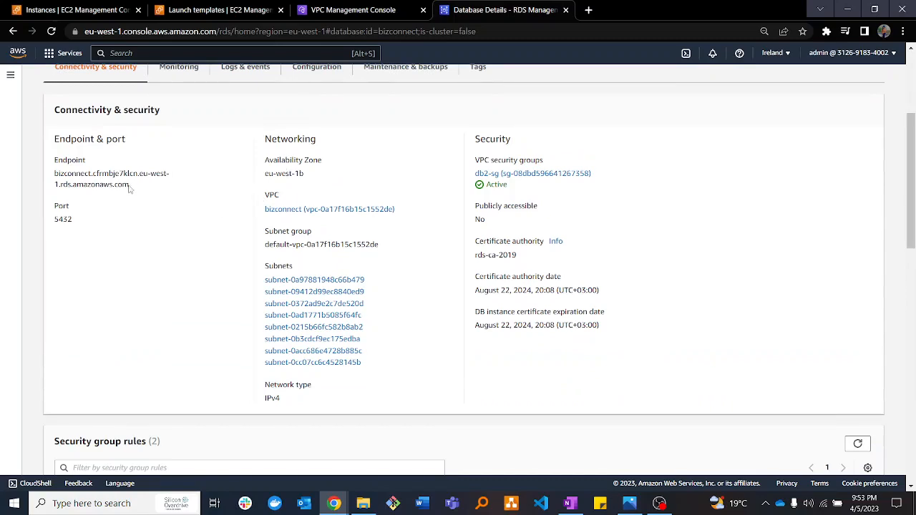
{"action": "left_click_drag", "start_coordinate": [133, 188], "coordinate": [55, 182]}
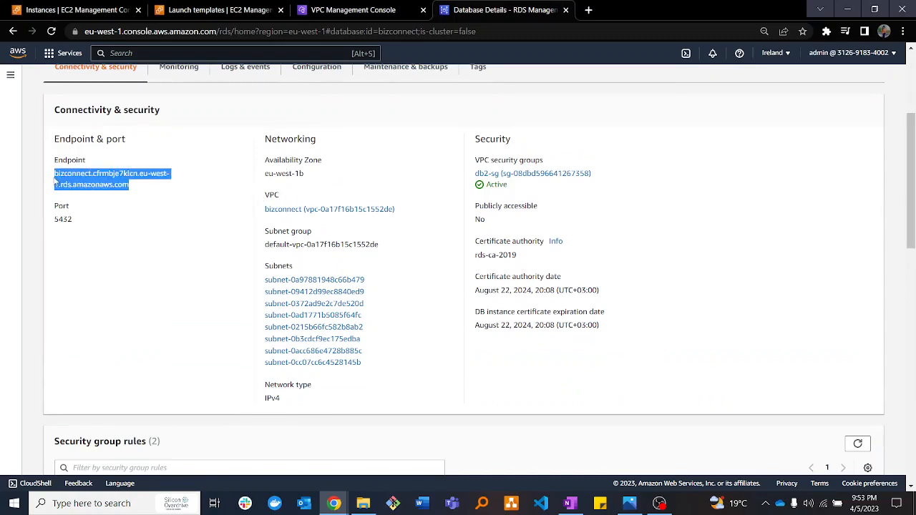
Show the bizconnect database's configuration and examine its DB name, master username and master password fields.
{"action": "left_click", "coordinate": [317, 67]}
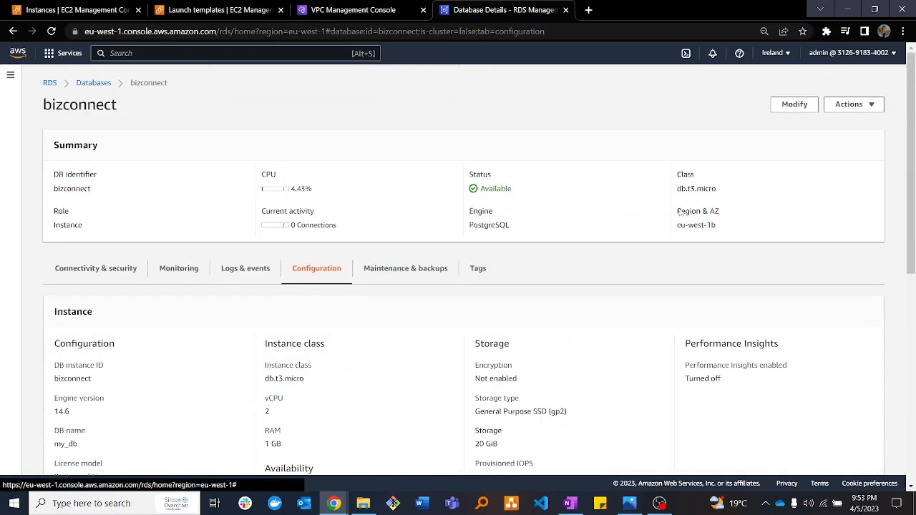
{"action": "left_click_drag", "start_coordinate": [911, 127], "coordinate": [909, 232]}
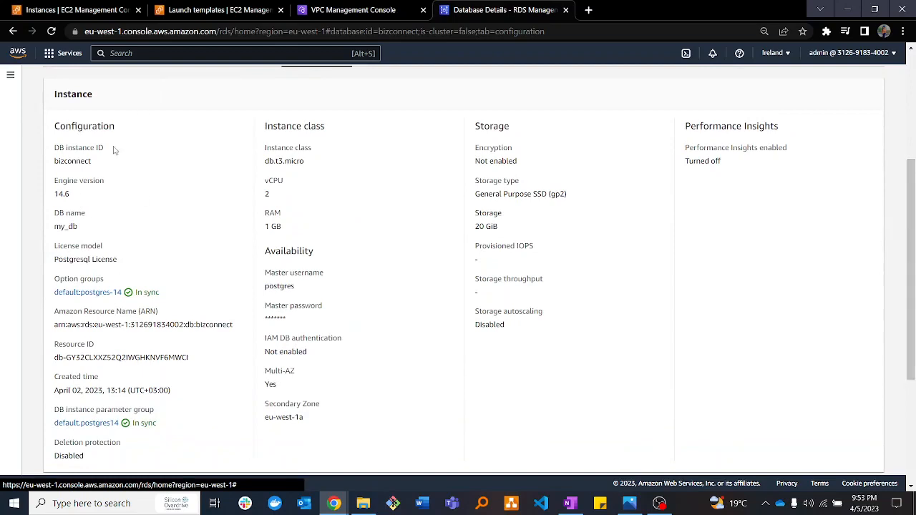
{"action": "left_click_drag", "start_coordinate": [84, 233], "coordinate": [30, 227]}
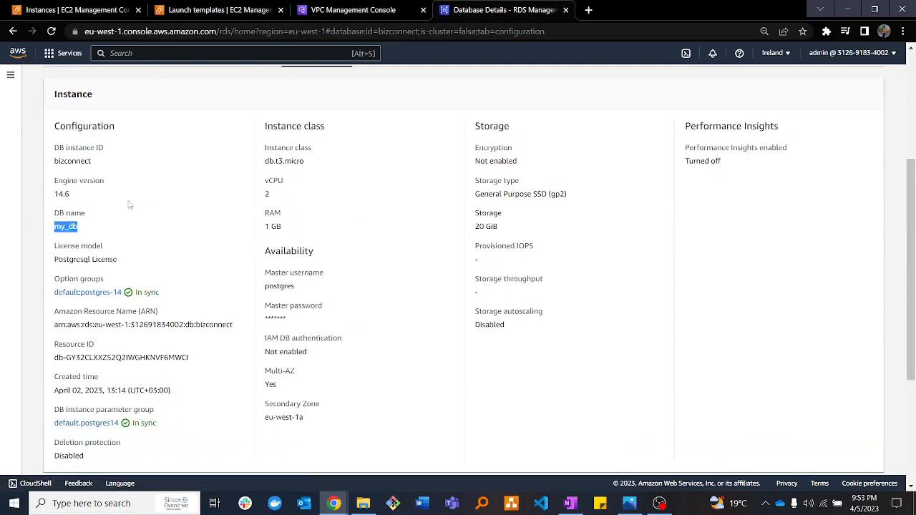
{"action": "left_click_drag", "start_coordinate": [301, 294], "coordinate": [241, 292]}
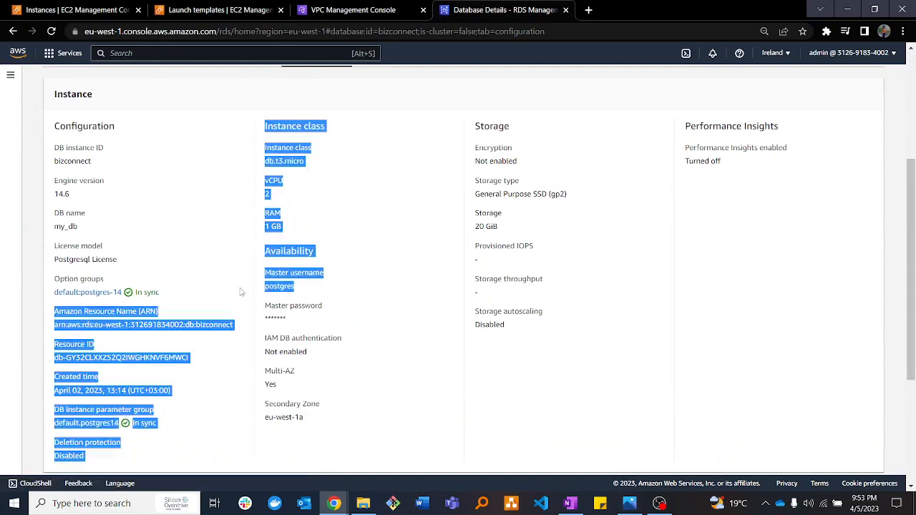
{"action": "left_click", "coordinate": [308, 330]}
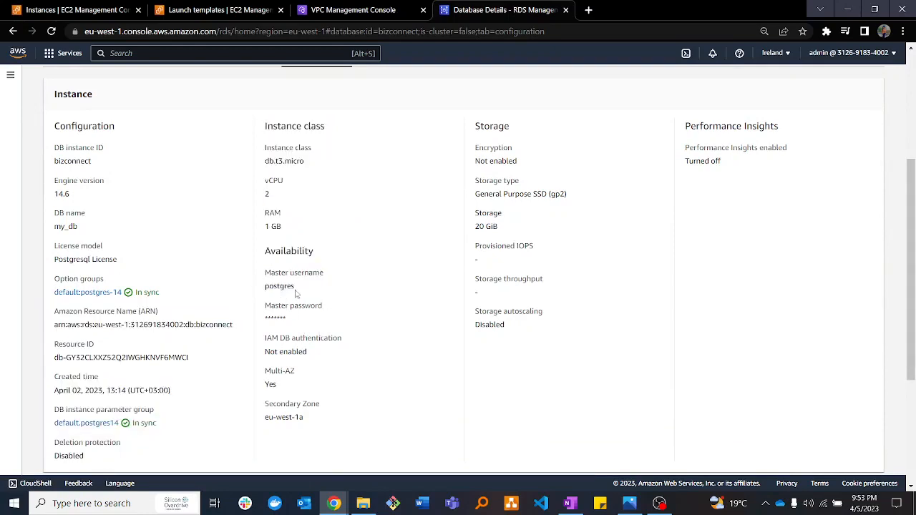
{"action": "double_click", "coordinate": [295, 289]}
{"action": "left_click", "coordinate": [297, 326]}
{"action": "scroll", "coordinate": [306, 327], "scroll_direction": "up", "scroll_amount": 3}
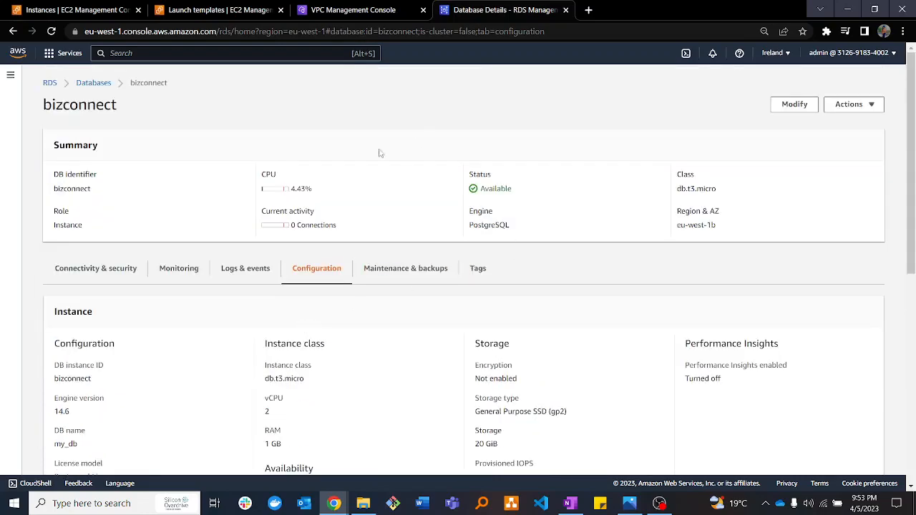
Return to the EC2 console's instance list.
{"action": "left_click", "coordinate": [367, 12]}
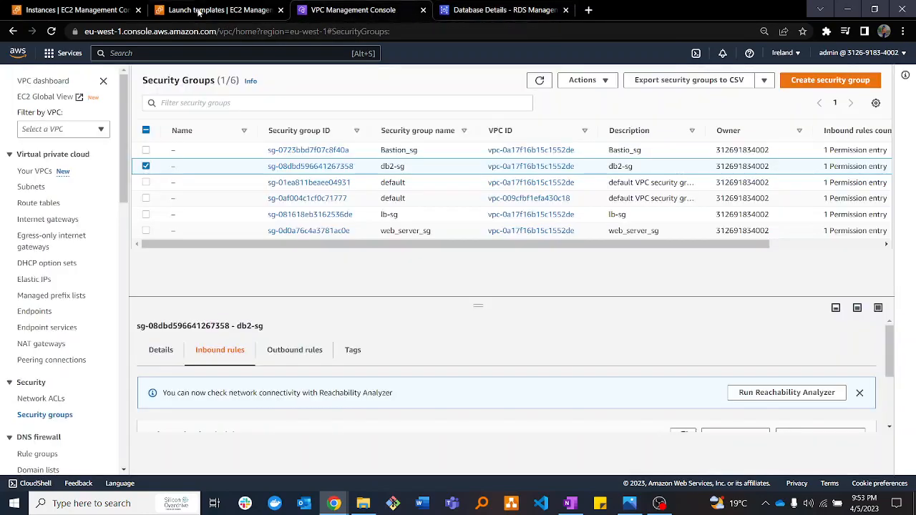
{"action": "left_click", "coordinate": [183, 15]}
{"action": "left_click", "coordinate": [93, 11]}
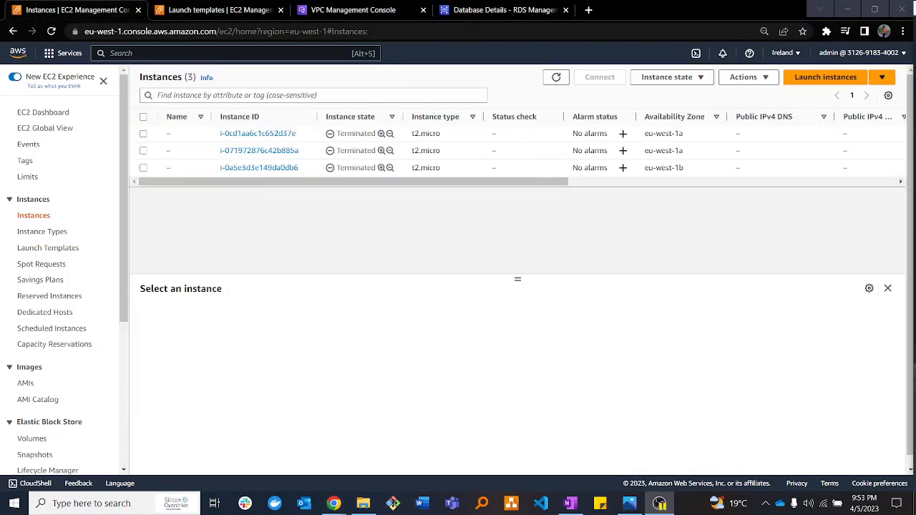
Start launching a new EC2 instance and select the Ubuntu Server 22.04 LTS quick-start image.
{"action": "left_click", "coordinate": [849, 75]}
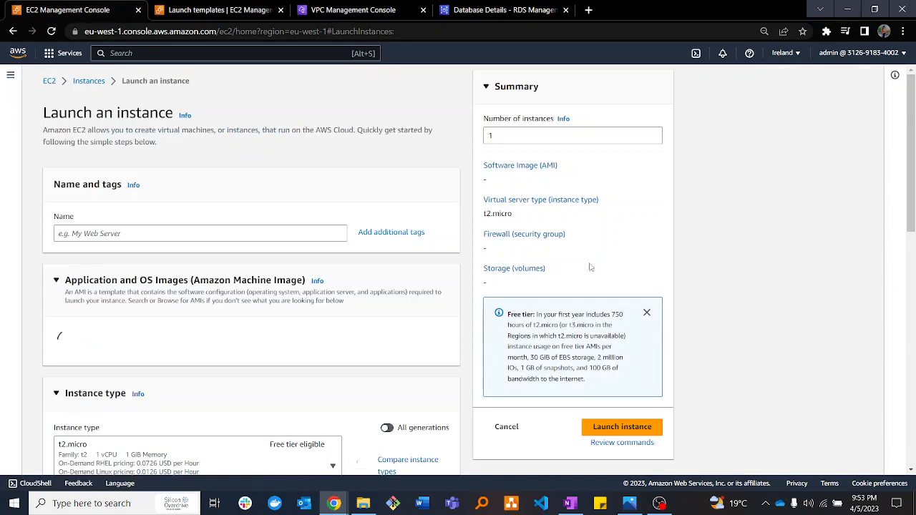
{"action": "left_click", "coordinate": [143, 235]}
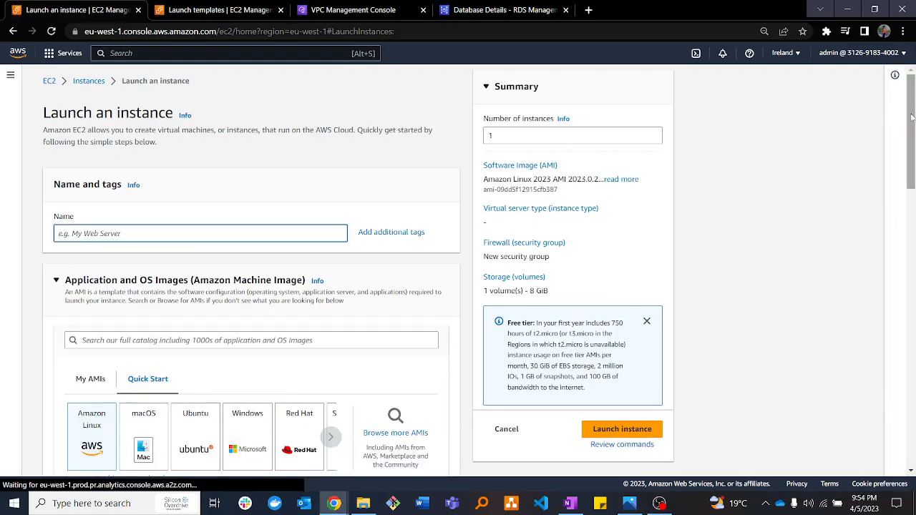
{"action": "scroll", "coordinate": [824, 167], "scroll_direction": "down", "scroll_amount": 3}
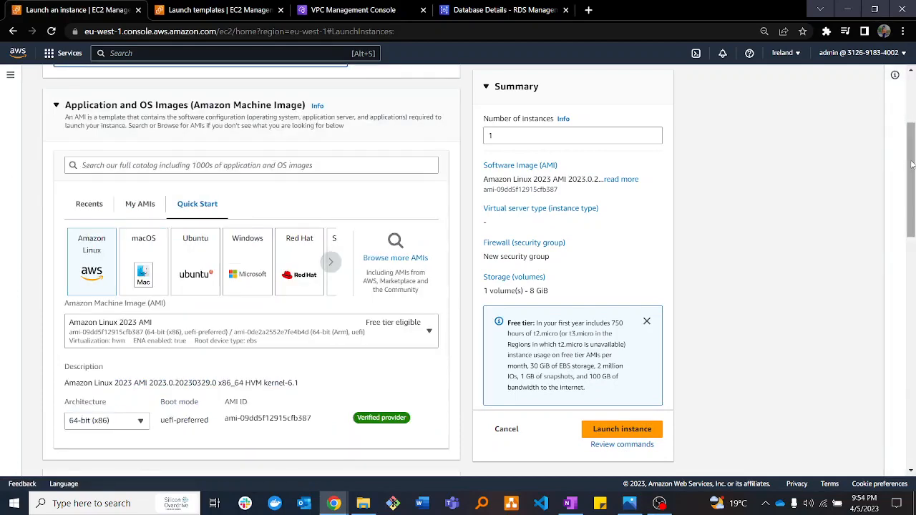
{"action": "scroll", "coordinate": [903, 117], "scroll_direction": "up", "scroll_amount": 3}
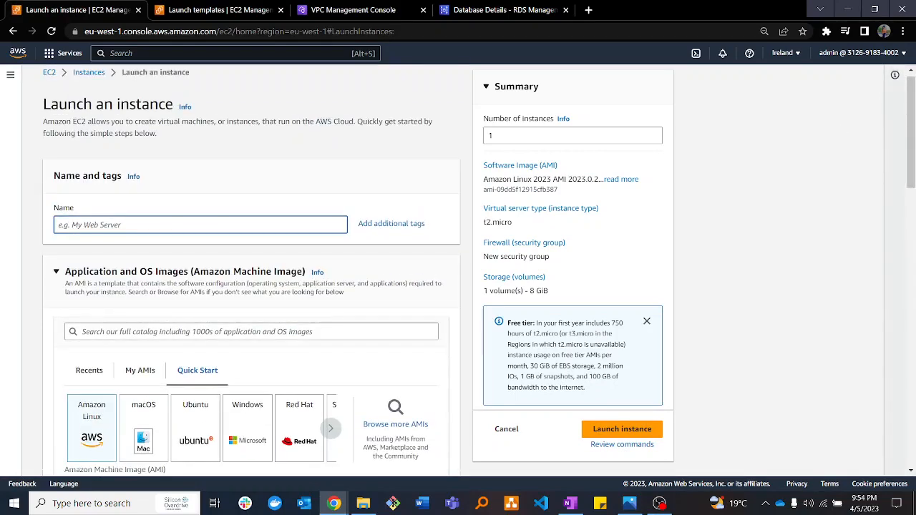
{"action": "left_click_drag", "start_coordinate": [912, 113], "coordinate": [912, 159]}
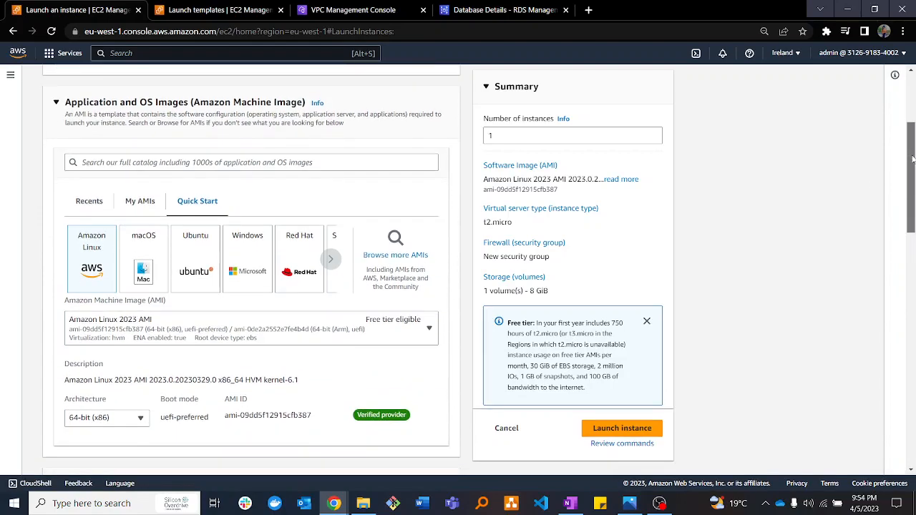
{"action": "left_click", "coordinate": [183, 255]}
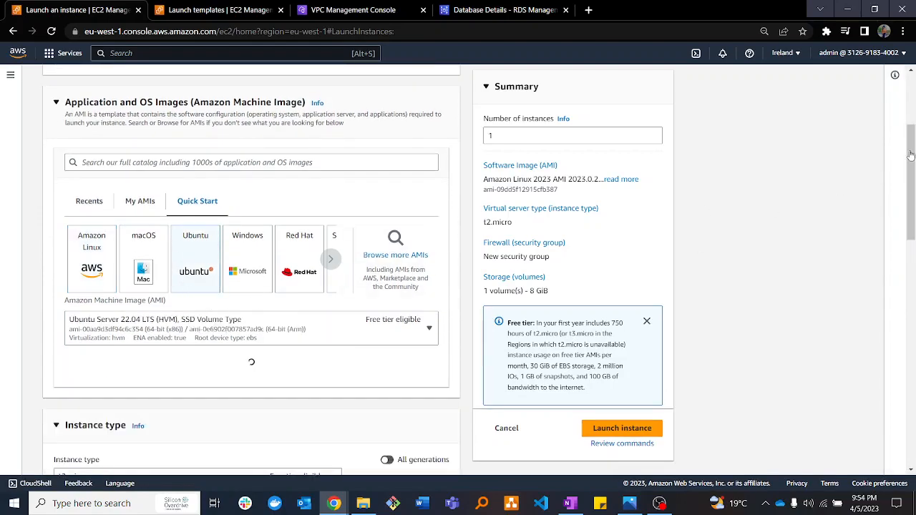
Look at the key pair choices for login without picking one, and collapse the Key pair section.
{"action": "scroll", "coordinate": [807, 161], "scroll_direction": "down", "scroll_amount": 3}
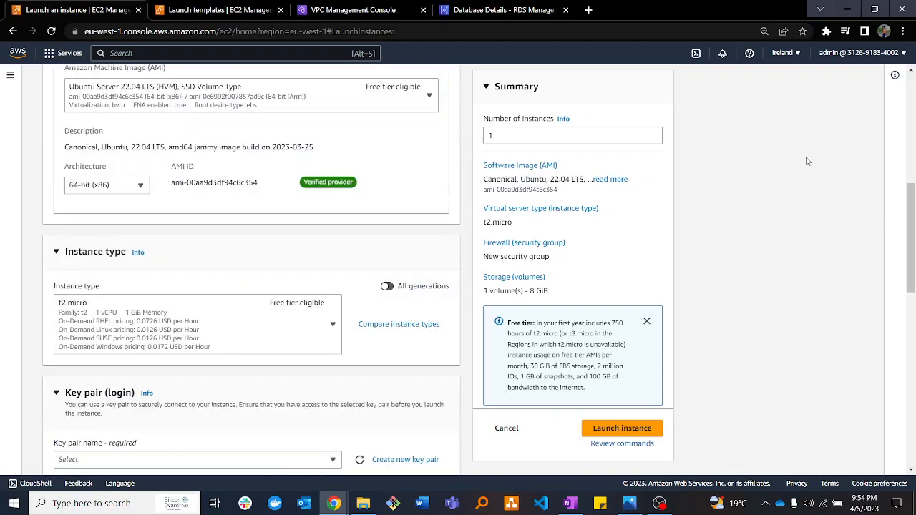
{"action": "left_click_drag", "start_coordinate": [910, 217], "coordinate": [911, 256]}
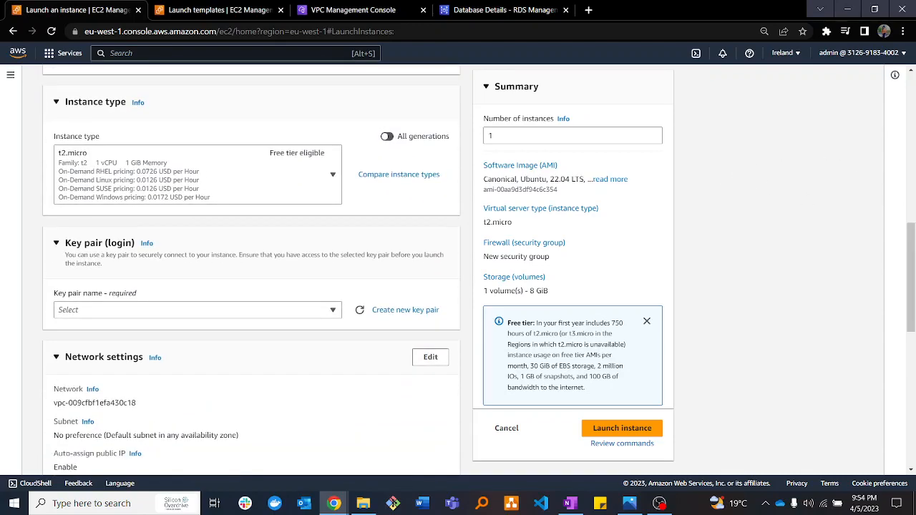
{"action": "scroll", "coordinate": [886, 243], "scroll_direction": "down", "scroll_amount": 1}
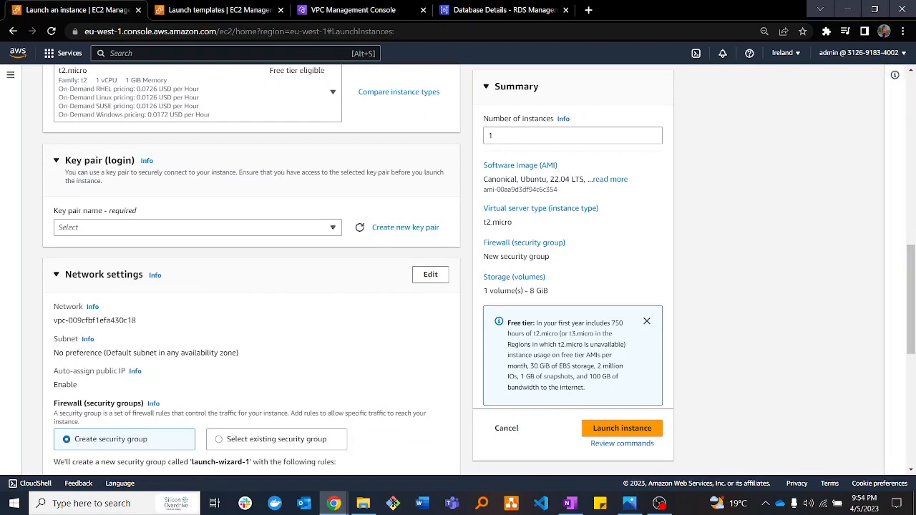
{"action": "left_click", "coordinate": [285, 230]}
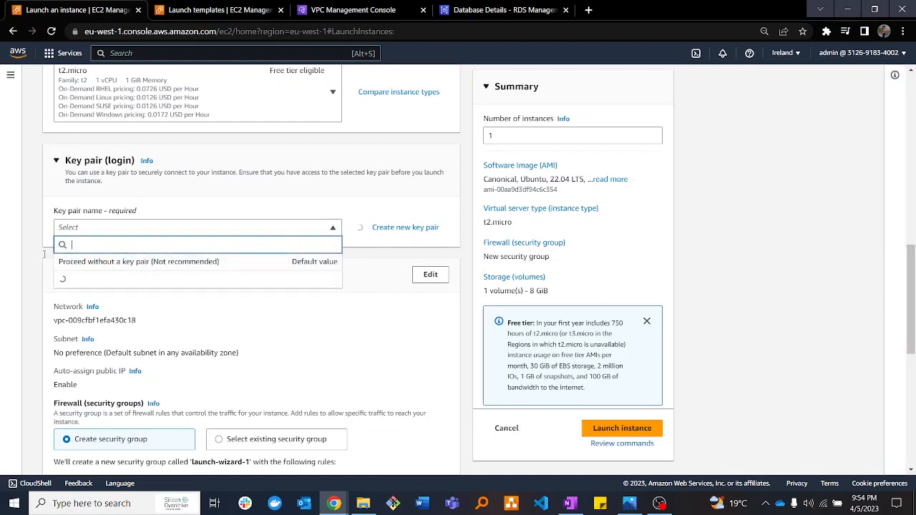
{"action": "left_click", "coordinate": [294, 201]}
{"action": "left_click", "coordinate": [266, 188]}
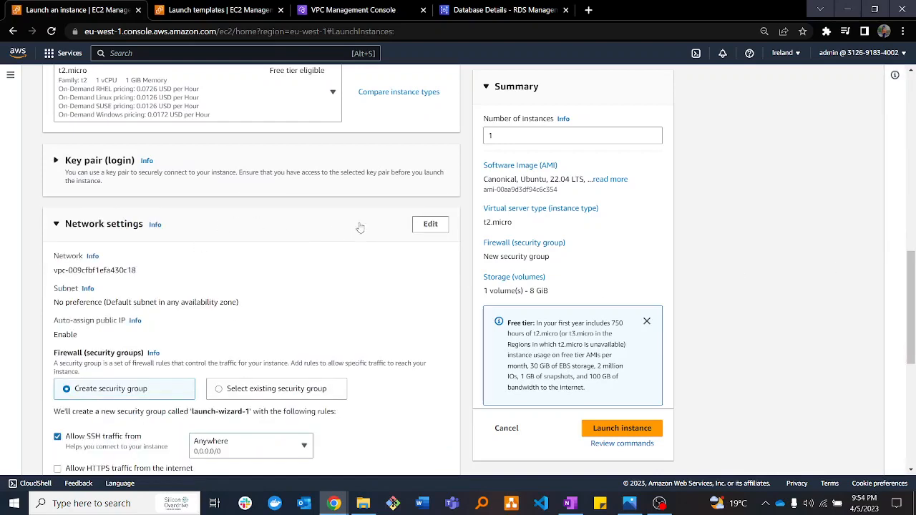
Edit the network settings to use the bizconnect VPC and the Bastion-sub subnet, with auto-assign public IP enabled.
{"action": "left_click", "coordinate": [428, 225]}
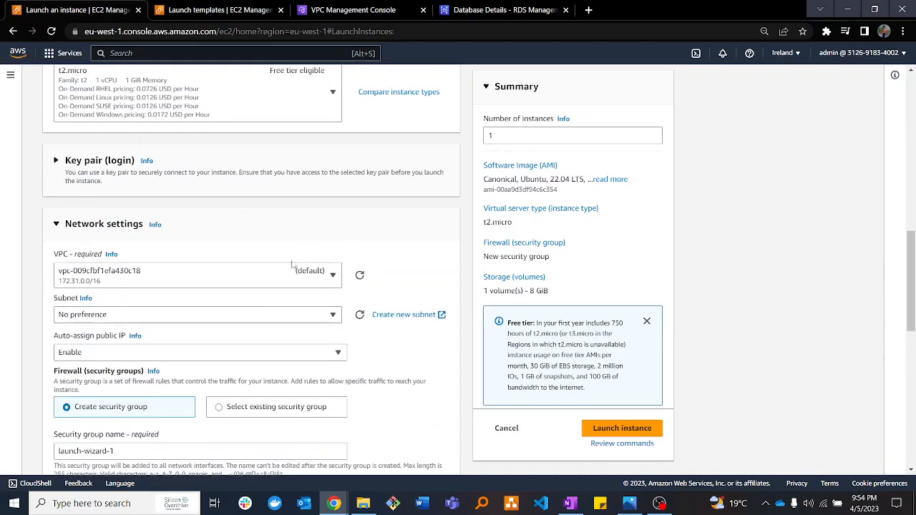
{"action": "scroll", "coordinate": [334, 161], "scroll_direction": "down", "scroll_amount": 2}
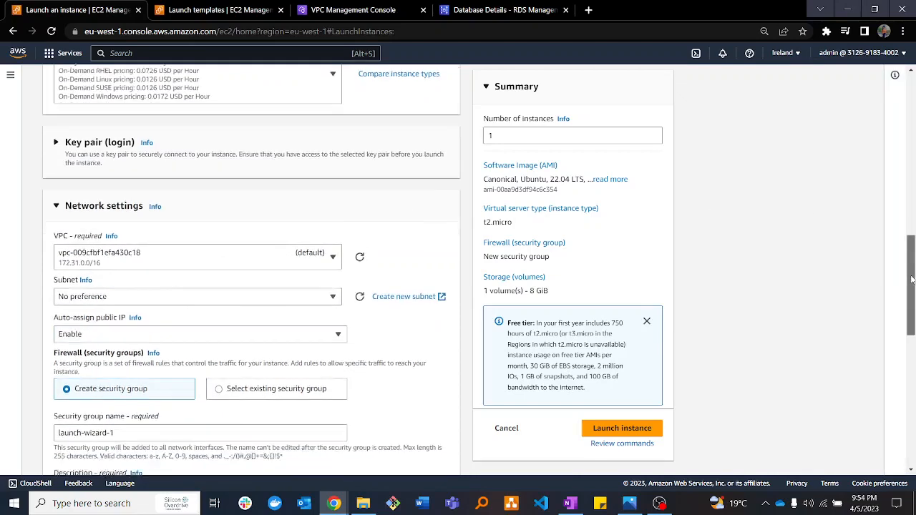
{"action": "left_click", "coordinate": [333, 158]}
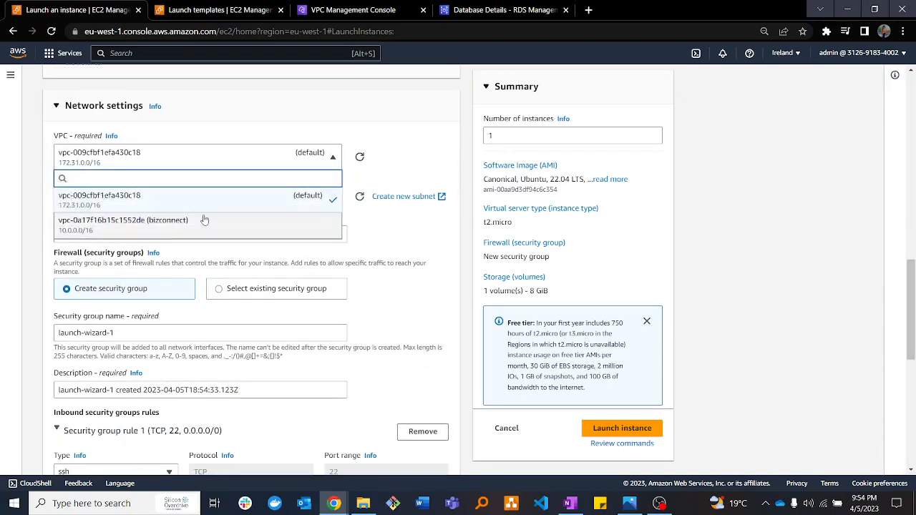
{"action": "left_click", "coordinate": [179, 224]}
{"action": "left_click", "coordinate": [315, 206]}
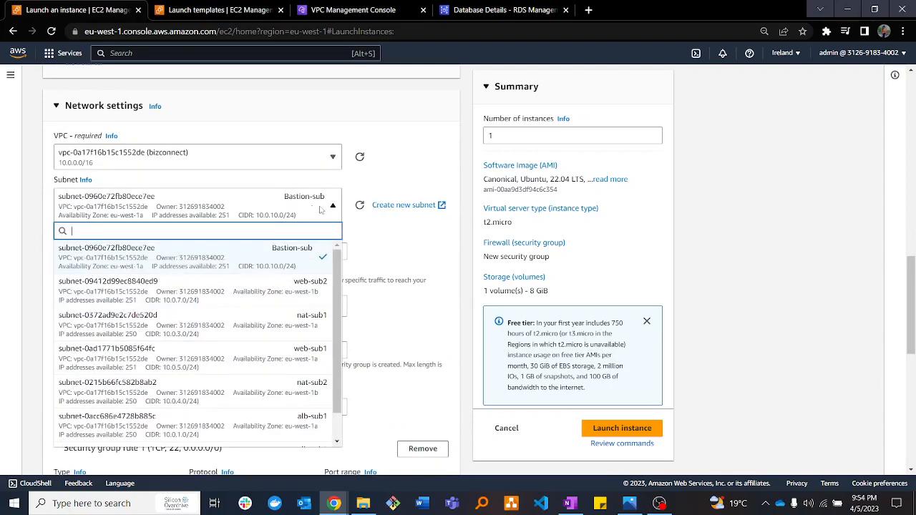
{"action": "left_click", "coordinate": [302, 250]}
{"action": "left_click", "coordinate": [302, 251]}
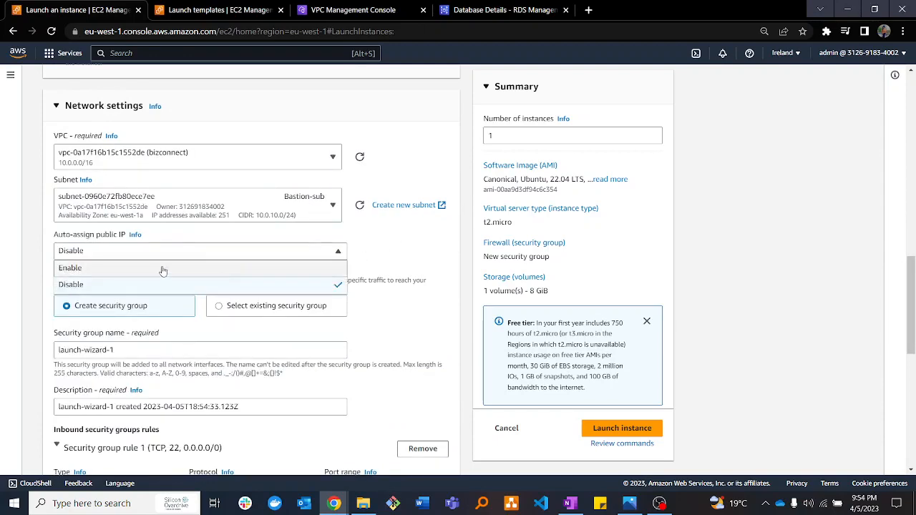
{"action": "left_click", "coordinate": [164, 267]}
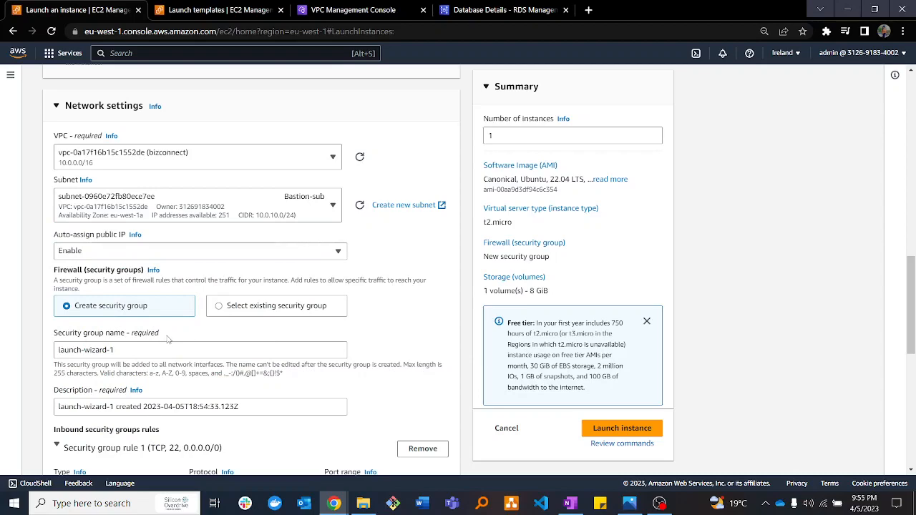
Use an existing security group as the instance's firewall and select Bastion_sg.
{"action": "scroll", "coordinate": [168, 339], "scroll_direction": "down", "scroll_amount": 5}
{"action": "scroll", "coordinate": [168, 340], "scroll_direction": "up", "scroll_amount": 5}
{"action": "left_click", "coordinate": [238, 309]}
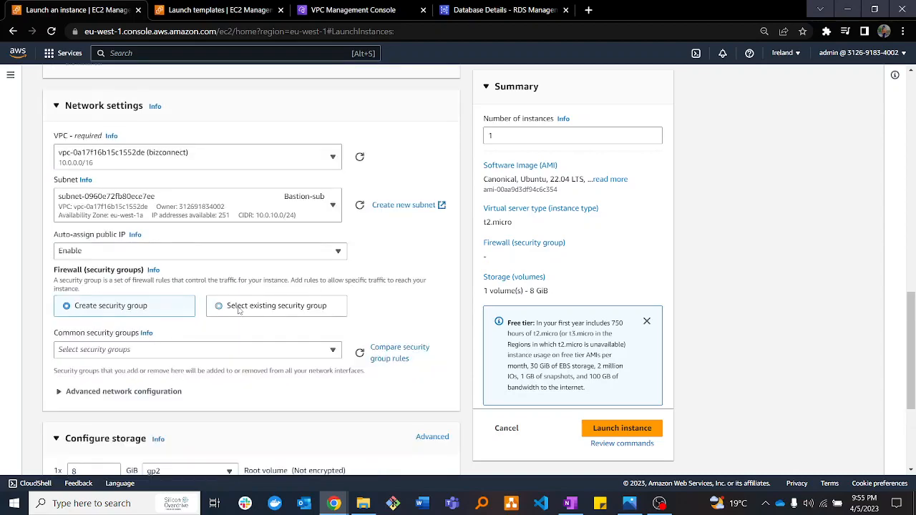
{"action": "left_click", "coordinate": [117, 351]}
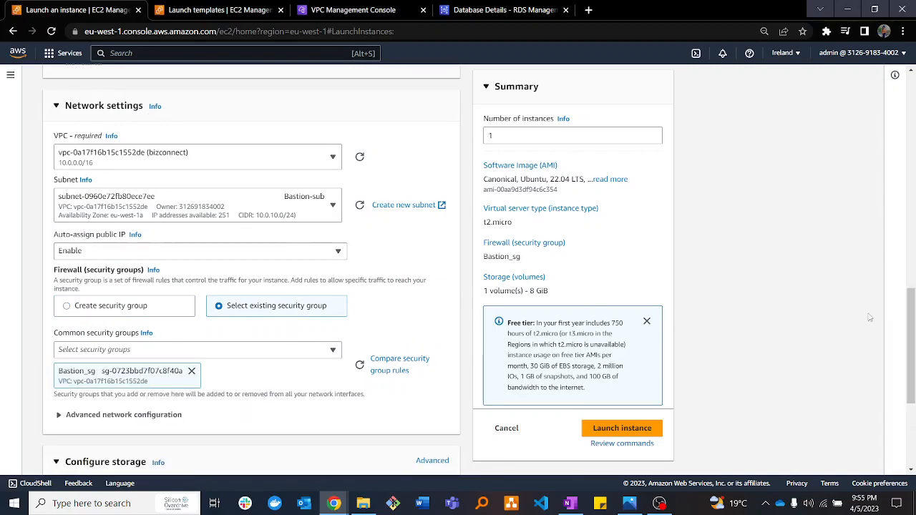
In the advanced details, assign the ssm-role IAM instance profile and enable resource-based IPv4 (A record) DNS requests.
{"action": "left_click_drag", "start_coordinate": [912, 324], "coordinate": [912, 359]}
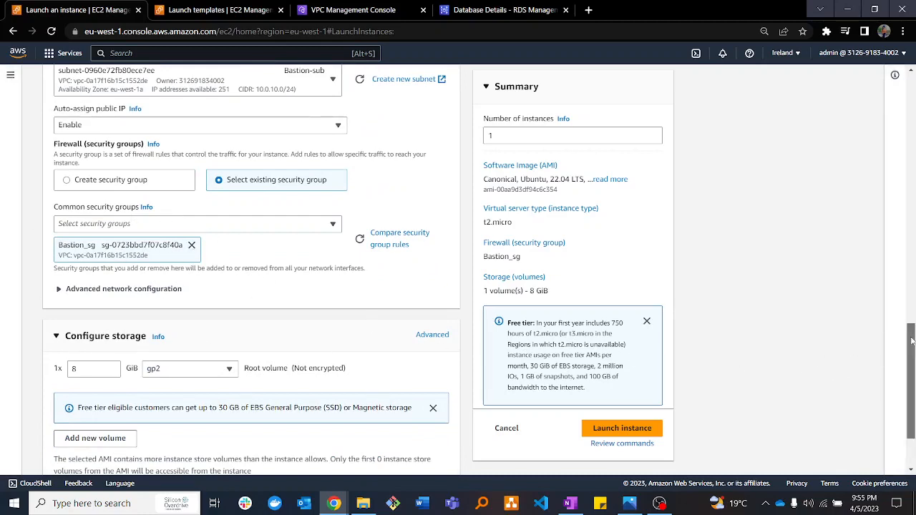
{"action": "left_click_drag", "start_coordinate": [912, 358], "coordinate": [912, 383]}
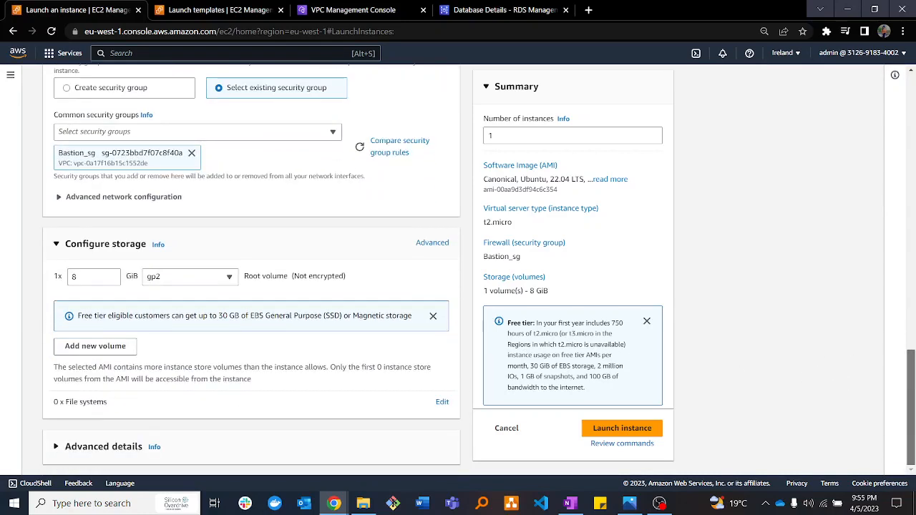
{"action": "left_click", "coordinate": [121, 450]}
{"action": "scroll", "coordinate": [461, 287], "scroll_direction": "down", "scroll_amount": 4}
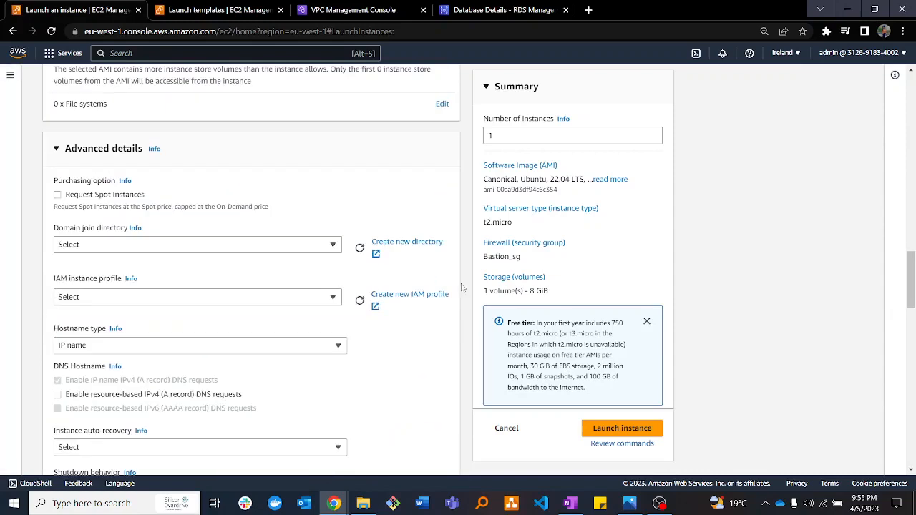
{"action": "left_click", "coordinate": [321, 301]}
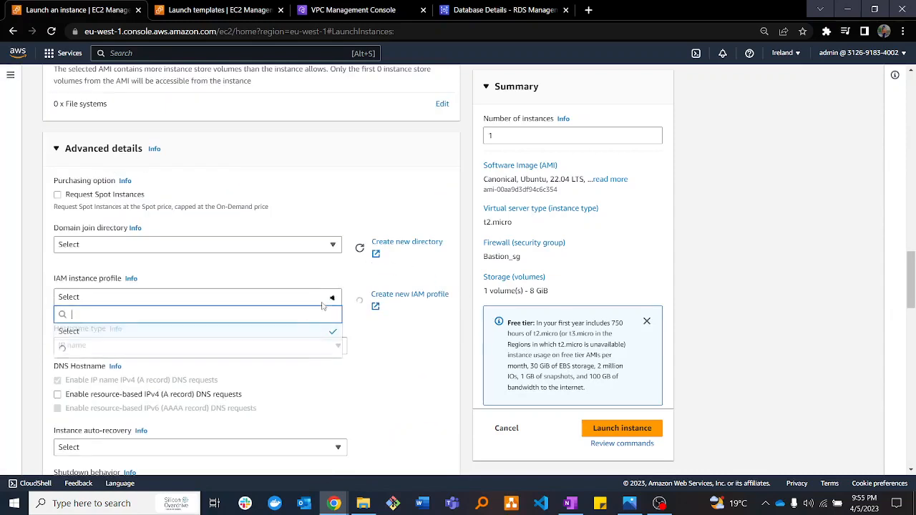
{"action": "scroll", "coordinate": [233, 395], "scroll_direction": "down", "scroll_amount": 3}
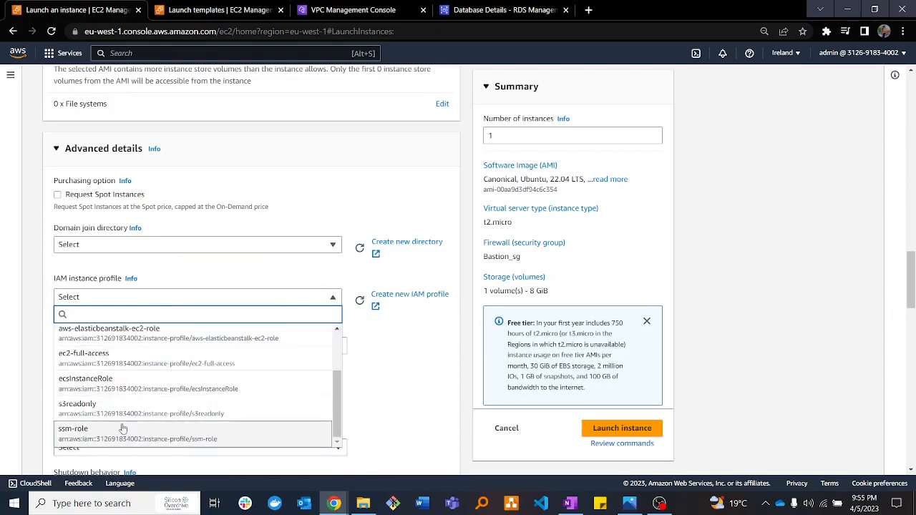
{"action": "left_click", "coordinate": [107, 429]}
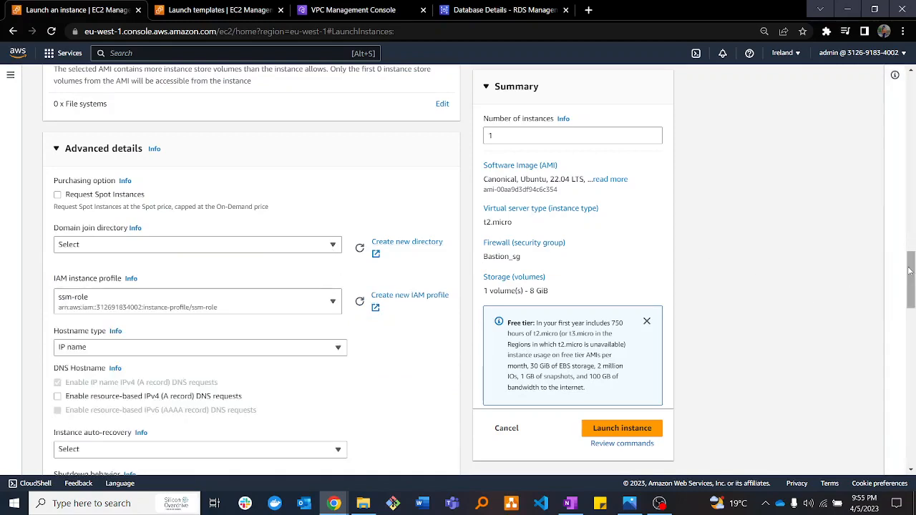
{"action": "scroll", "coordinate": [911, 290], "scroll_direction": "down", "scroll_amount": 2}
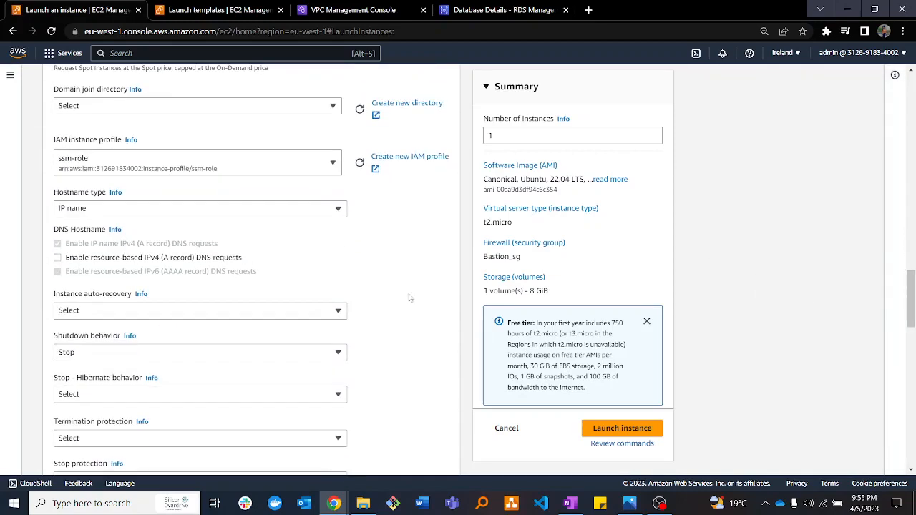
{"action": "left_click", "coordinate": [146, 258]}
Review the whole launch form, from the name and image through network and storage to the user data field.
{"action": "scroll", "coordinate": [380, 293], "scroll_direction": "down", "scroll_amount": 12}
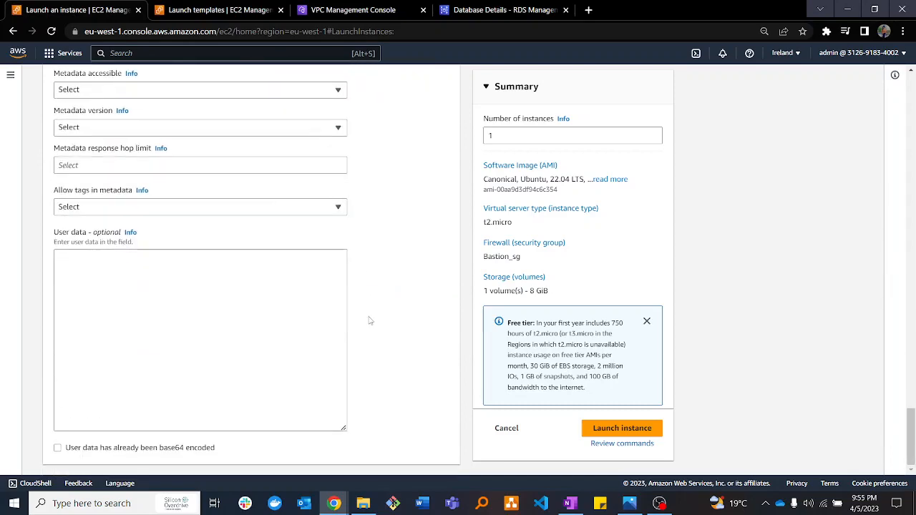
{"action": "scroll", "coordinate": [64, 370], "scroll_direction": "up", "scroll_amount": 12}
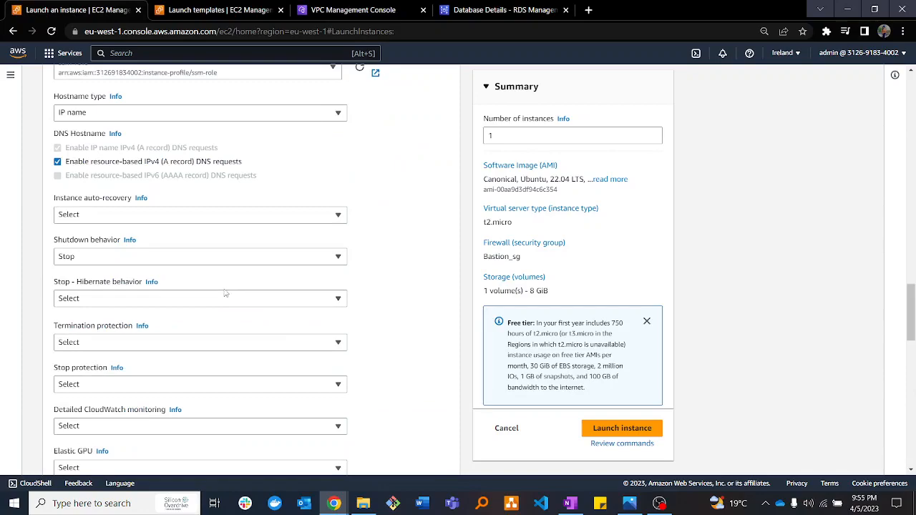
{"action": "scroll", "coordinate": [225, 294], "scroll_direction": "up", "scroll_amount": 15}
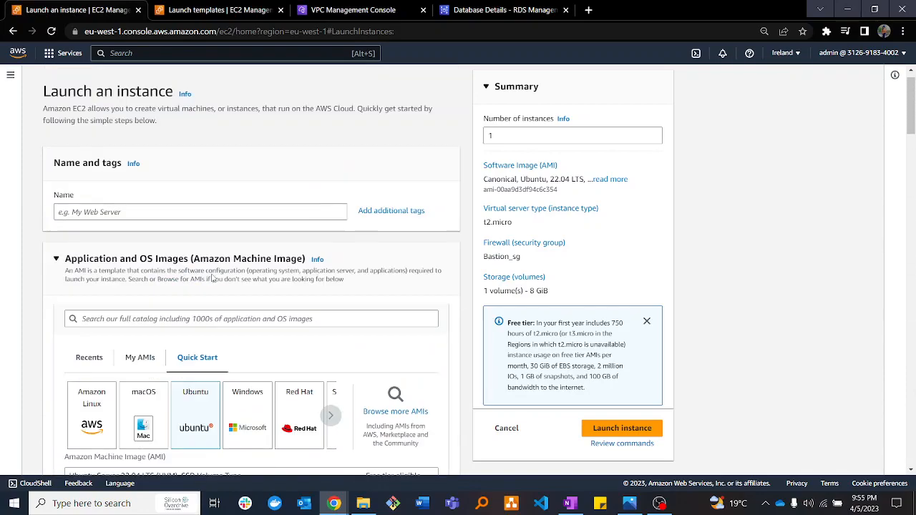
{"action": "scroll", "coordinate": [215, 286], "scroll_direction": "down", "scroll_amount": 20}
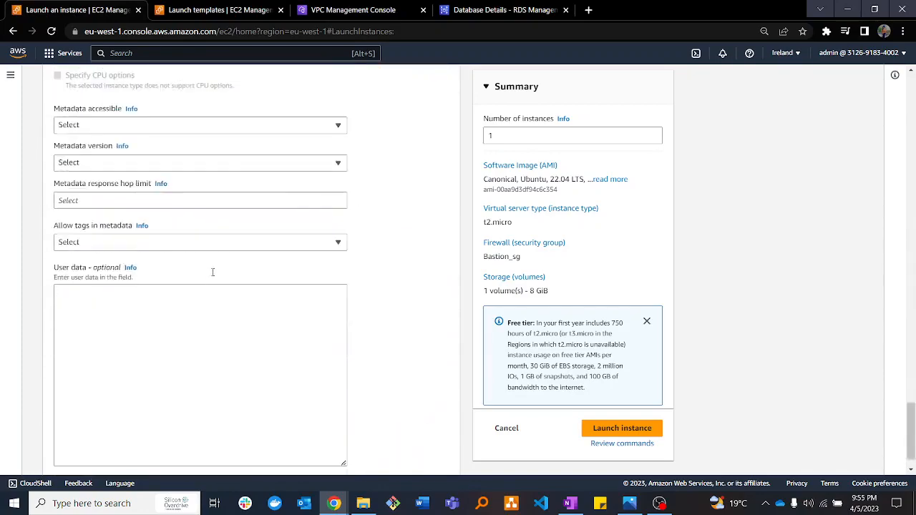
{"action": "scroll", "coordinate": [220, 321], "scroll_direction": "up", "scroll_amount": 15}
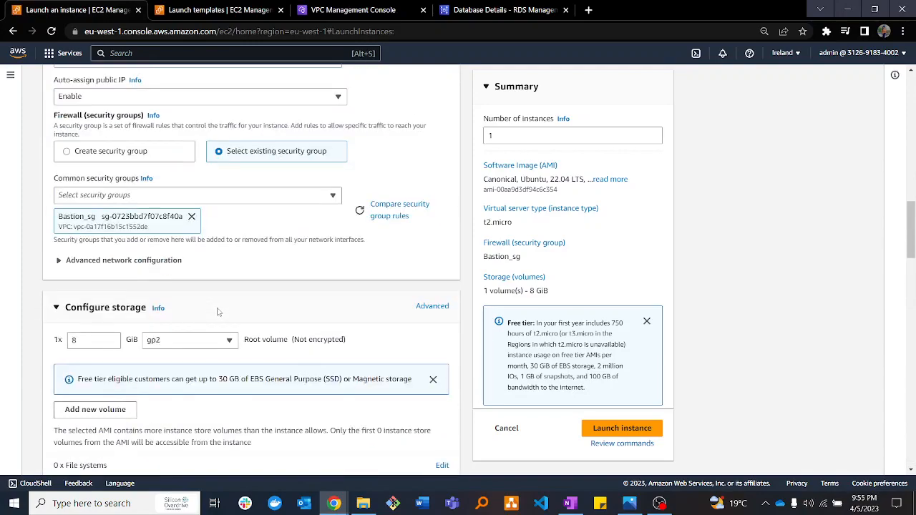
{"action": "scroll", "coordinate": [219, 311], "scroll_direction": "up", "scroll_amount": 5}
{"action": "scroll", "coordinate": [218, 311], "scroll_direction": "down", "scroll_amount": 10}
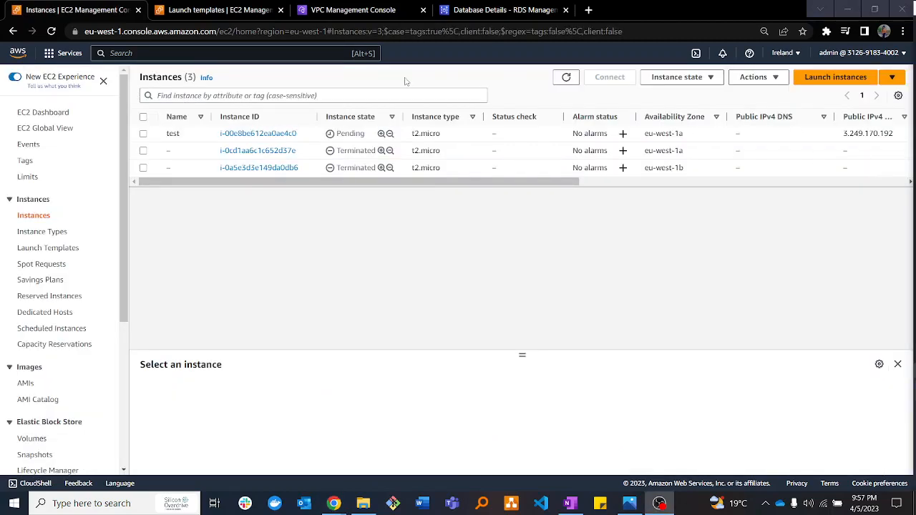
Enlarge the instance details pane, check the launch templates page, and switch to the VPC console's security group list.
{"action": "left_click_drag", "start_coordinate": [522, 356], "coordinate": [540, 276]}
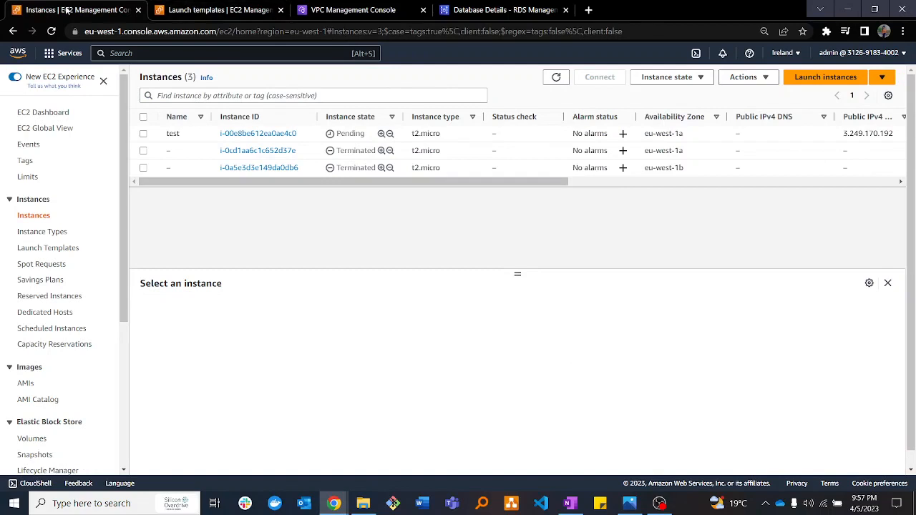
{"action": "left_click", "coordinate": [214, 10]}
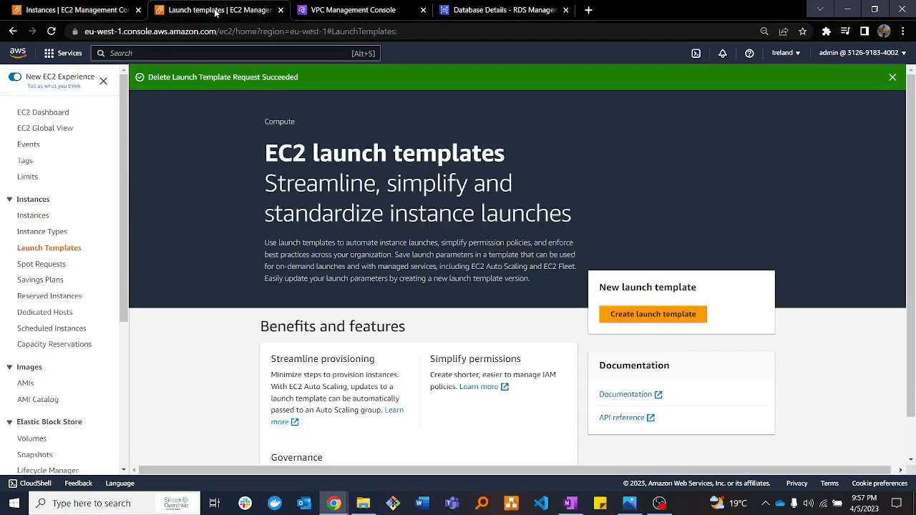
{"action": "left_click", "coordinate": [358, 10]}
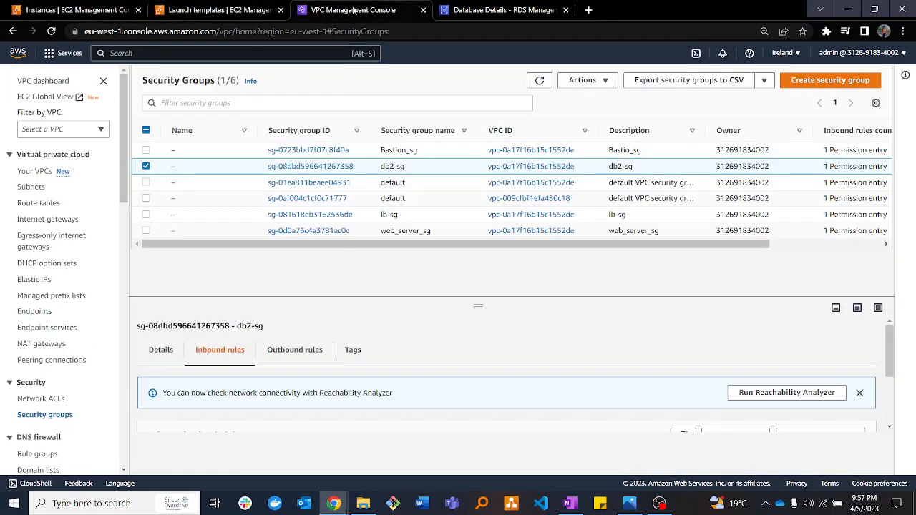
Open the db2-sg security group's inbound rules for editing and add a second rule of type PostgreSQL.
{"action": "left_click", "coordinate": [306, 166]}
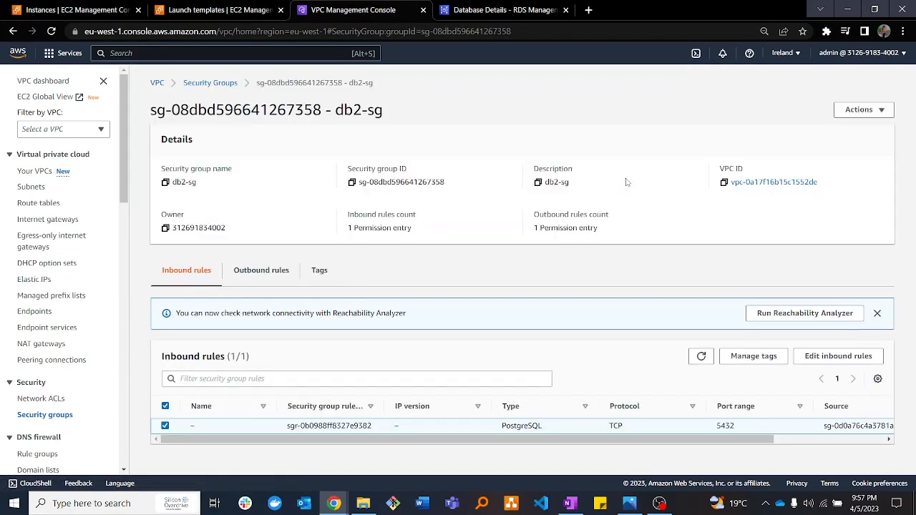
{"action": "left_click", "coordinate": [838, 356]}
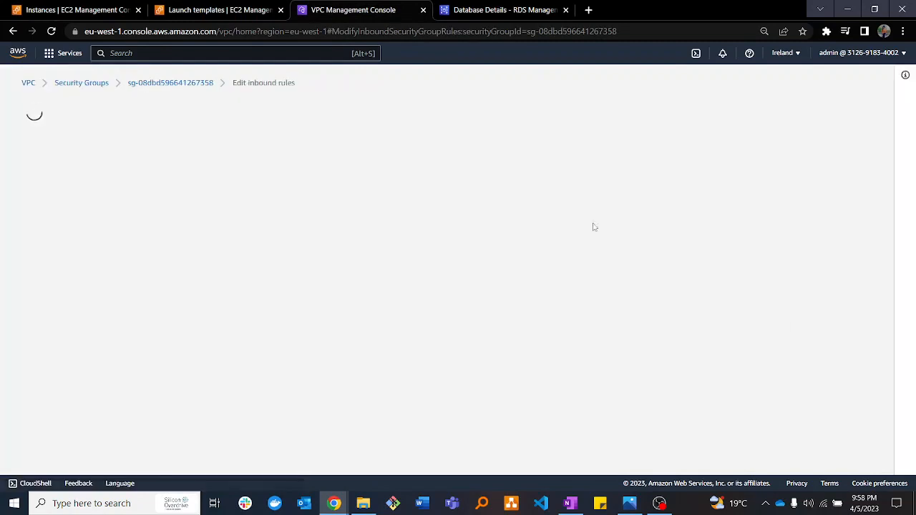
{"action": "left_click", "coordinate": [43, 264]}
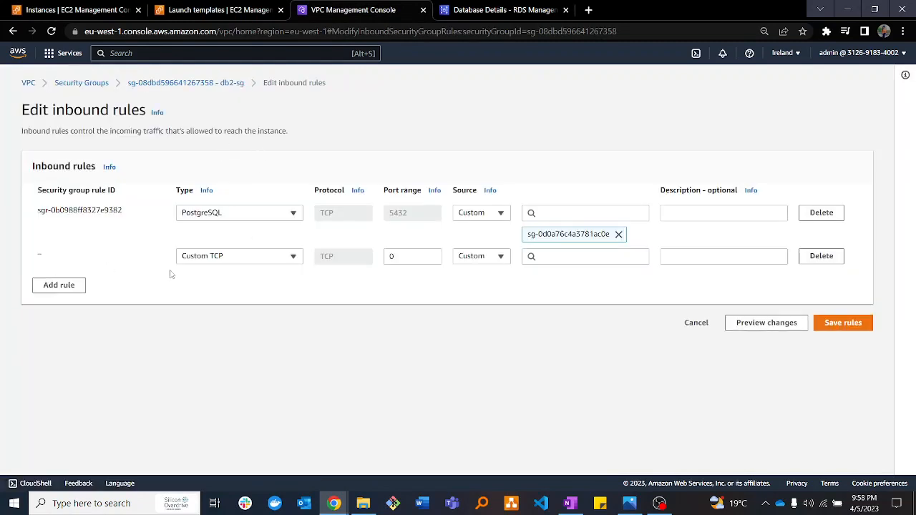
{"action": "left_click", "coordinate": [250, 258]}
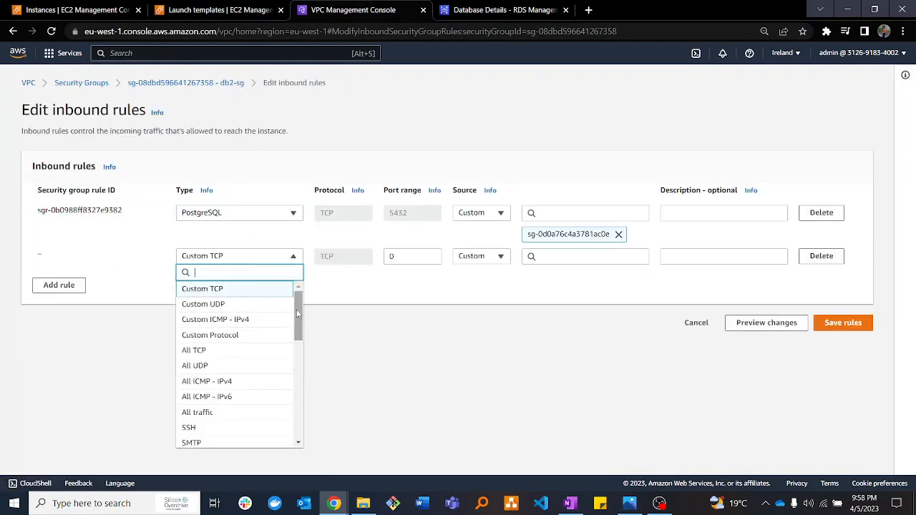
{"action": "left_click_drag", "start_coordinate": [298, 320], "coordinate": [299, 358]}
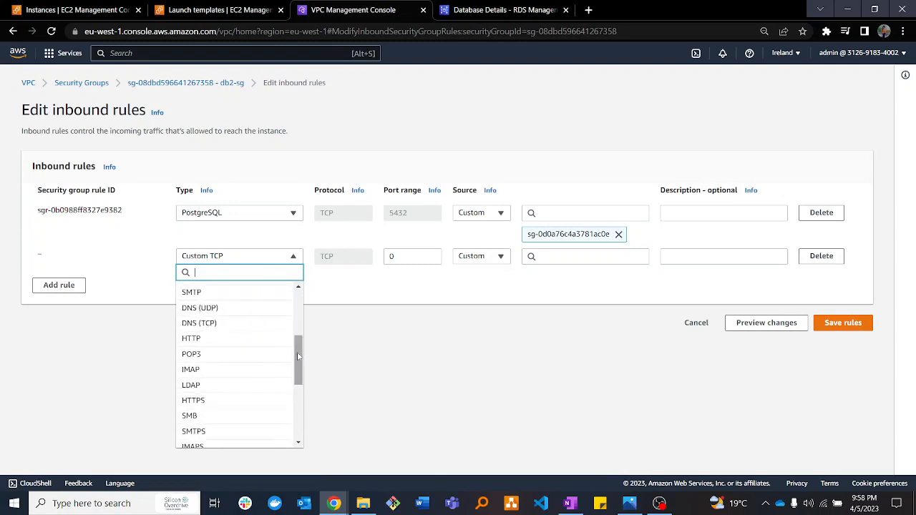
{"action": "scroll", "coordinate": [265, 386], "scroll_direction": "down", "scroll_amount": 2}
{"action": "scroll", "coordinate": [262, 399], "scroll_direction": "down", "scroll_amount": 2}
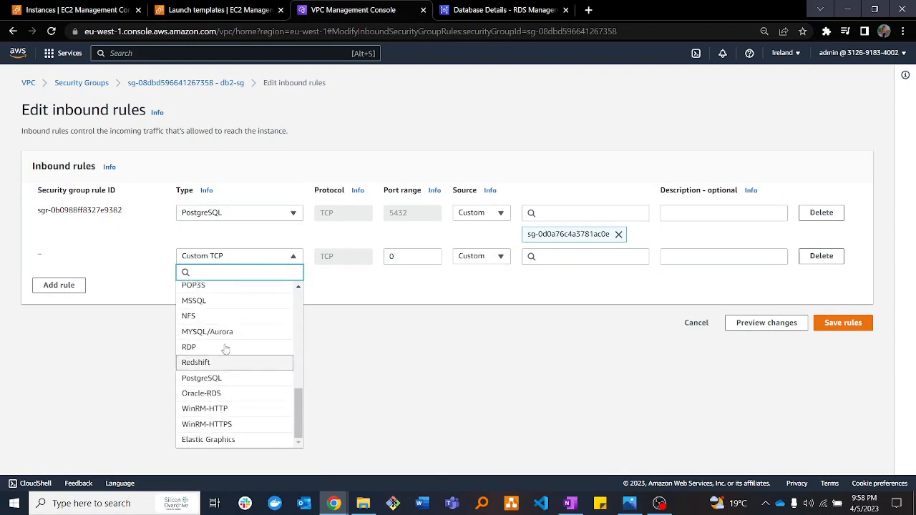
{"action": "left_click", "coordinate": [229, 379]}
Set the new PostgreSQL rule's source to the Bastion_sg security group and save the inbound rules.
{"action": "left_click", "coordinate": [565, 256]}
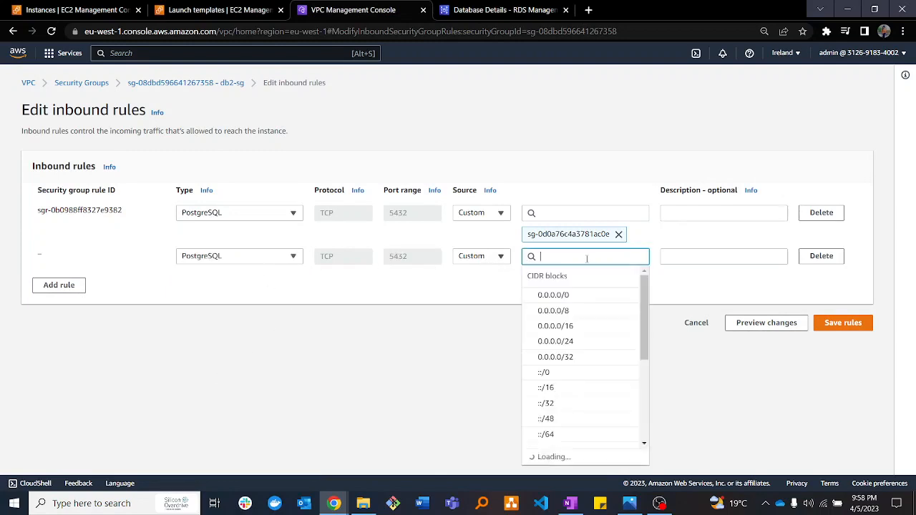
{"action": "left_click_drag", "start_coordinate": [647, 315], "coordinate": [647, 372]}
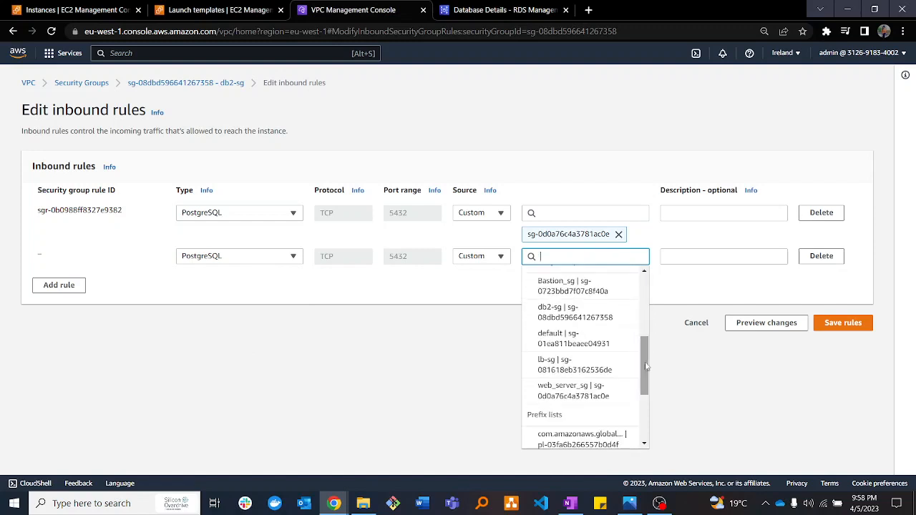
{"action": "left_click", "coordinate": [558, 279]}
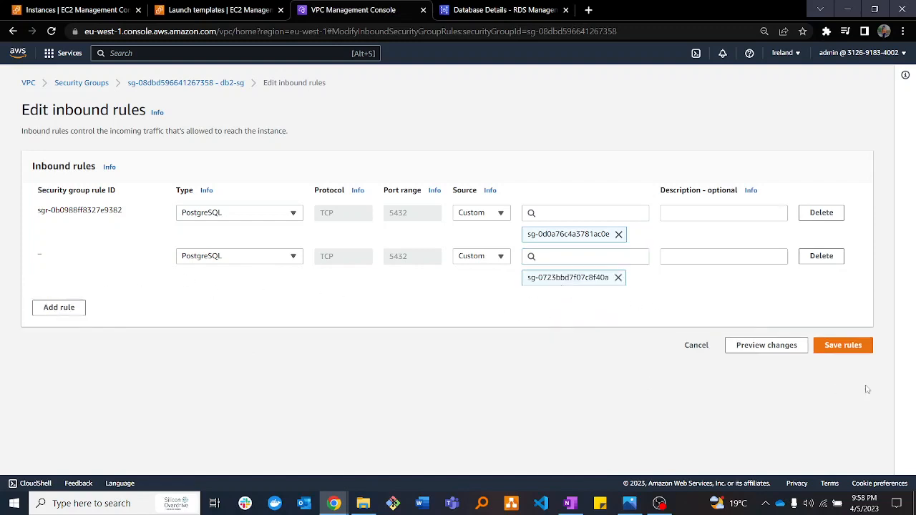
{"action": "left_click", "coordinate": [842, 346]}
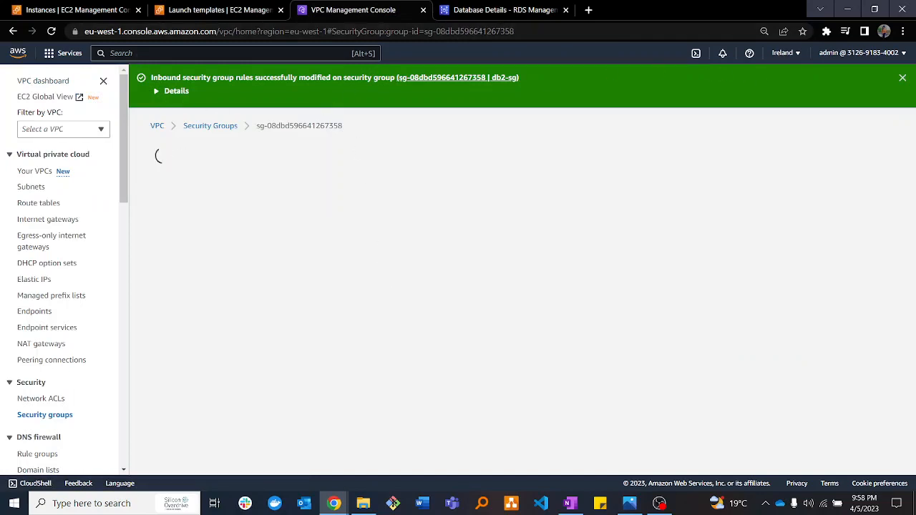
Return to the EC2 instances list and refresh it to check the test instance's state.
{"action": "left_click", "coordinate": [187, 14]}
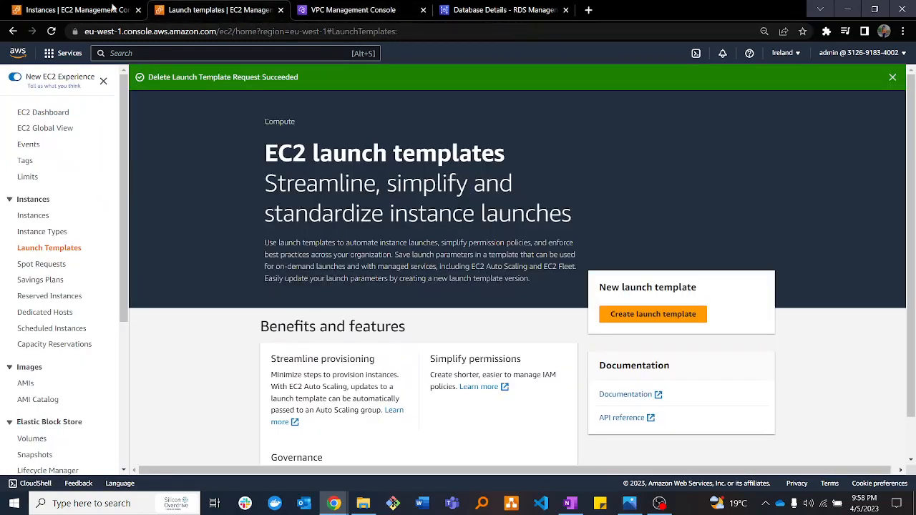
{"action": "left_click", "coordinate": [112, 8]}
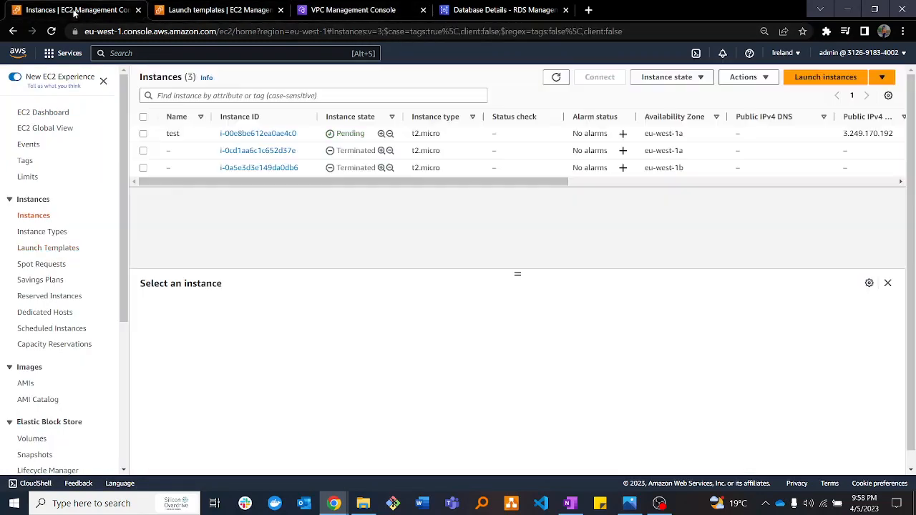
{"action": "left_click", "coordinate": [555, 79]}
{"action": "left_click_drag", "start_coordinate": [517, 275], "coordinate": [518, 253]}
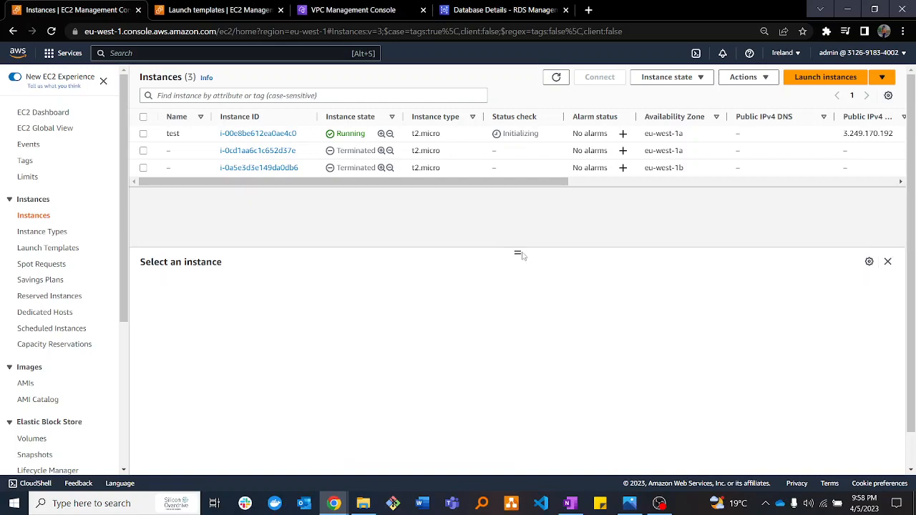
{"action": "key", "text": "alt+Tab"}
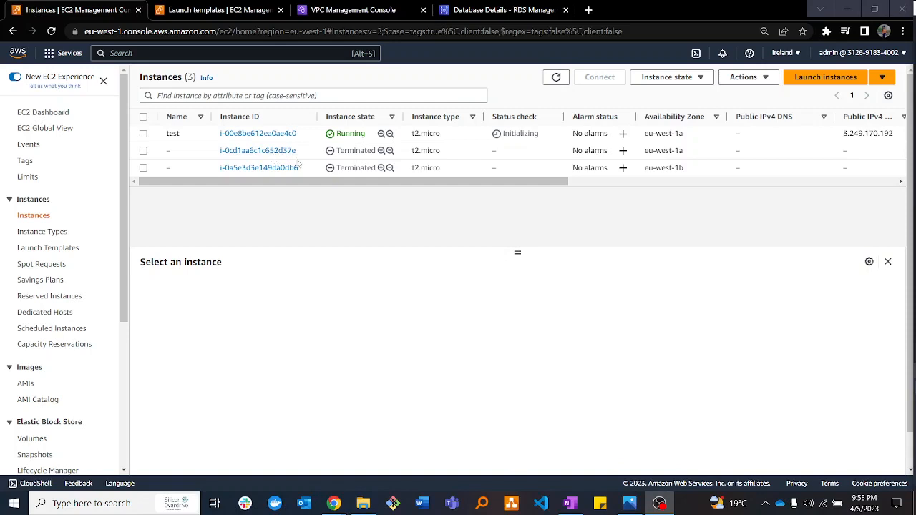
Select the test instance and connect to it through Session Manager.
{"action": "left_click", "coordinate": [143, 134]}
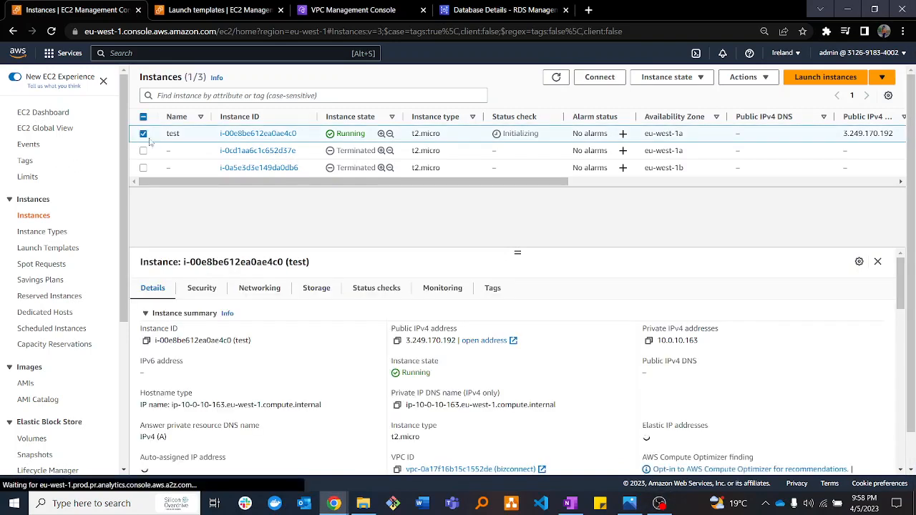
{"action": "left_click", "coordinate": [600, 77]}
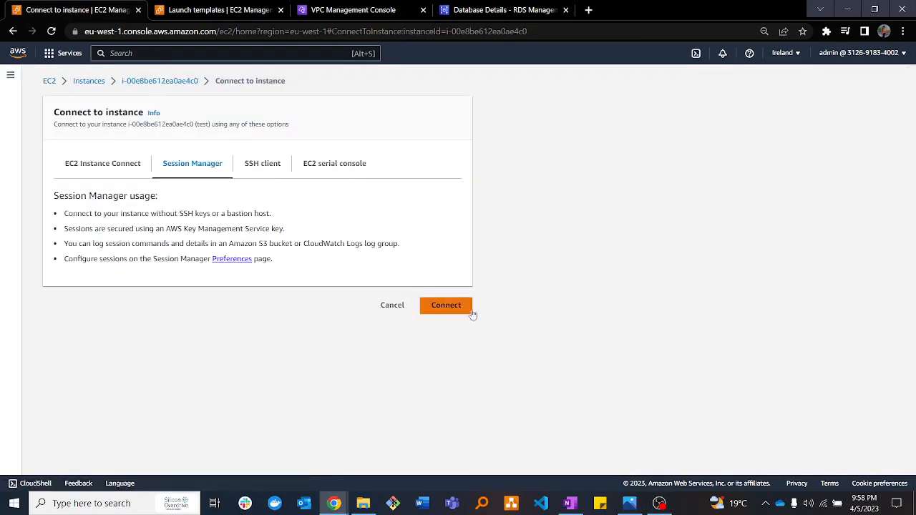
{"action": "left_click", "coordinate": [466, 308]}
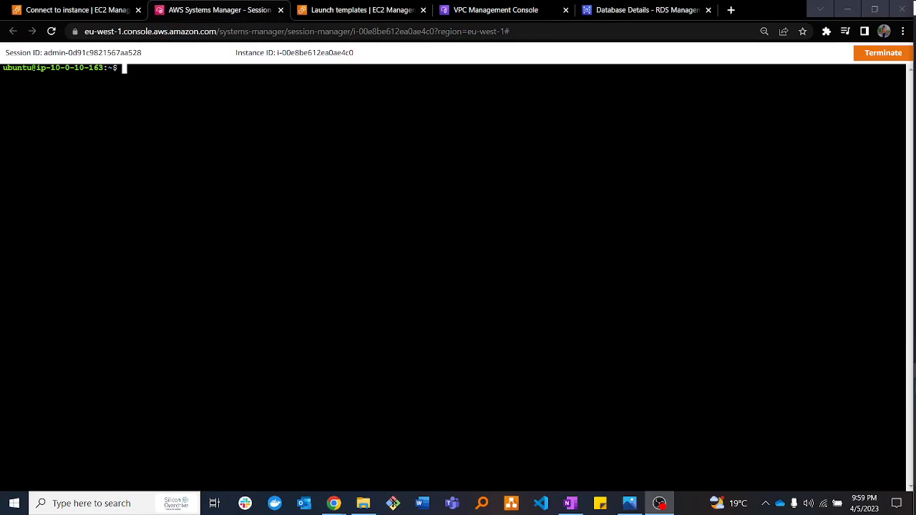
Switch to a root shell in the session terminal with "sudo -i".
{"action": "left_click", "coordinate": [122, 84]}
{"action": "type", "text": "sudo a"}
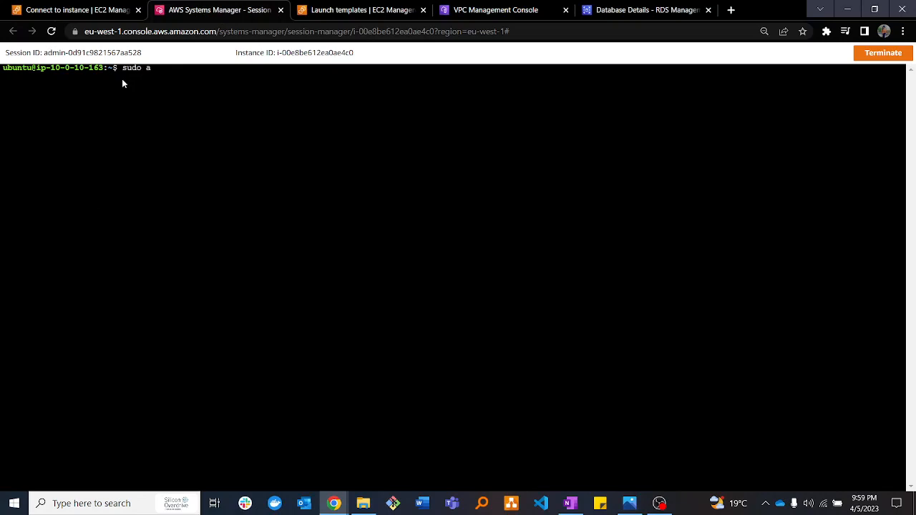
{"action": "key", "text": "BackSpace"}
{"action": "type", "text": "-i"}
{"action": "key", "text": "Return"}
Update the package lists with "apt-get update -y".
{"action": "type", "text": "apt"}
{"action": "key", "text": "BackSpace"}
{"action": "key", "text": "BackSpace"}
{"action": "key", "text": "BackSpace"}
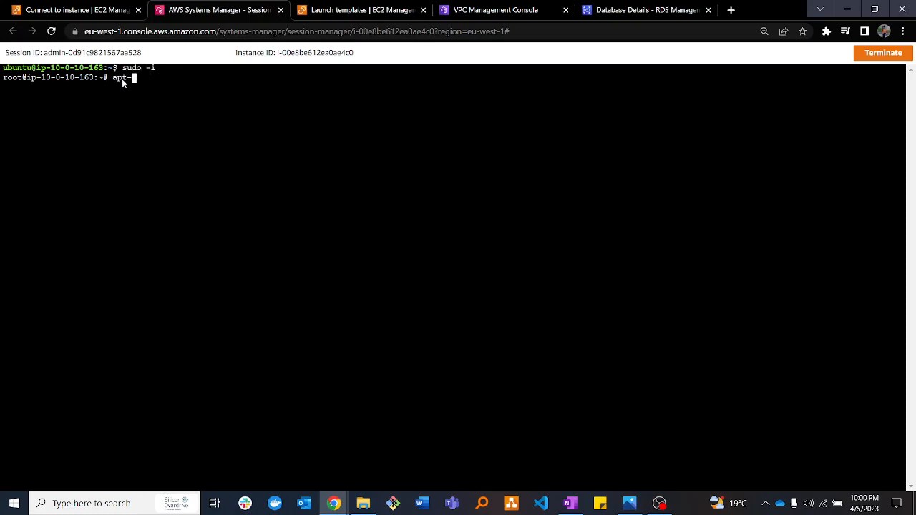
{"action": "type", "text": "get update -y"}
{"action": "key", "text": "Return"}
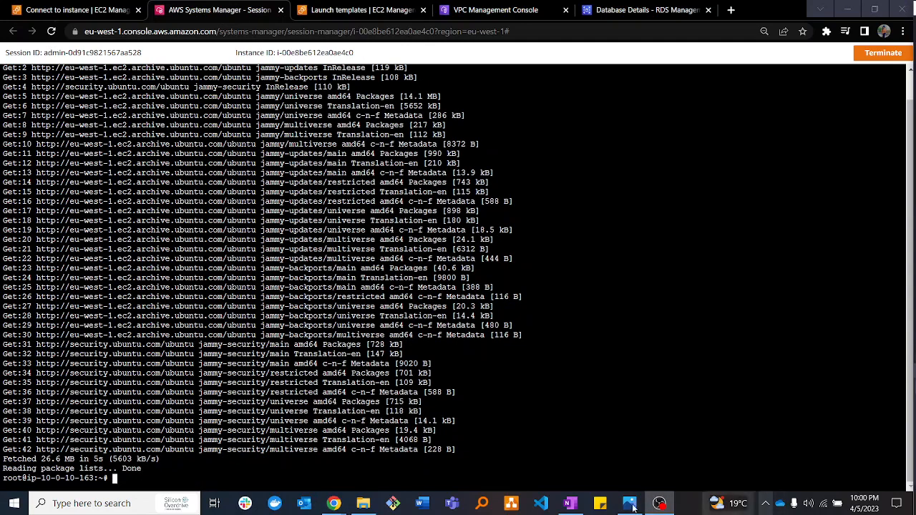
Upgrade the installed packages with "apt-get upgrade -y" and return to a fresh prompt.
{"action": "double_click", "coordinate": [143, 478]}
{"action": "type", "text": "apt-get update -y"}
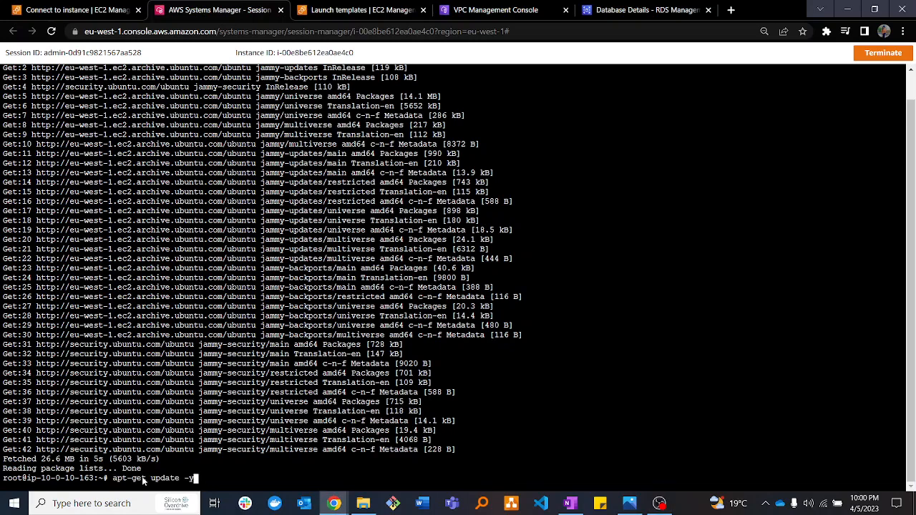
{"action": "key", "text": "Left"}
{"action": "key", "text": "Left"}
{"action": "key", "text": "Left"}
{"action": "key", "text": "BackSpace"}
{"action": "key", "text": "BackSpace"}
{"action": "key", "text": "BackSpace"}
{"action": "type", "text": "grade"}
{"action": "key", "text": "Return"}
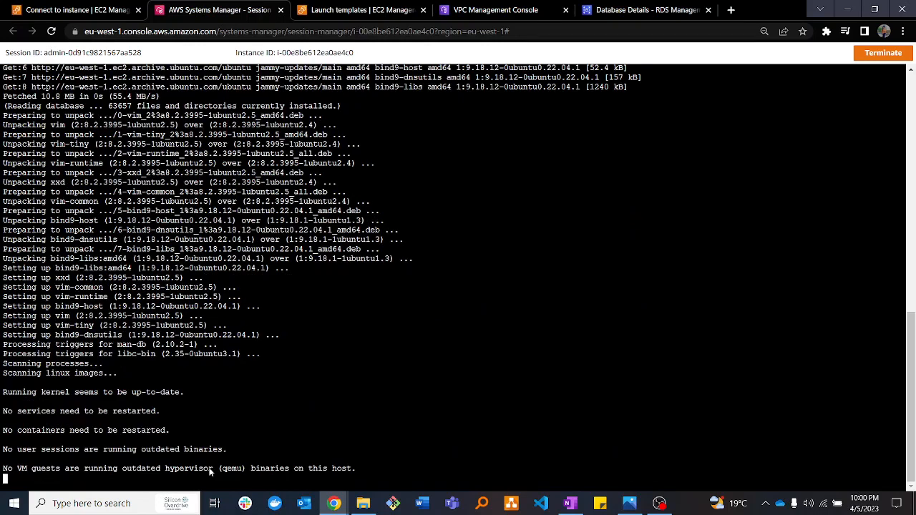
{"action": "key", "text": "Return"}
{"action": "key", "text": "Return"}
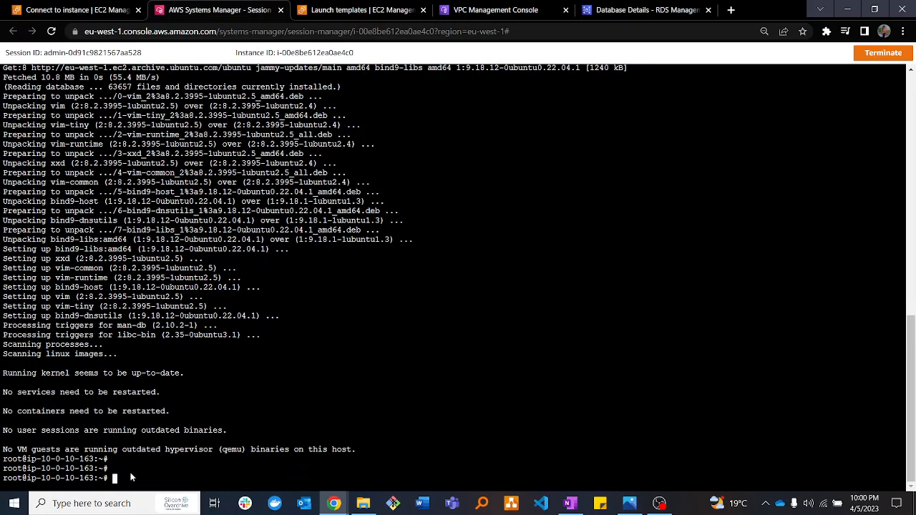
Try to install PostgreSQL with "apt-install postgresql -y".
{"action": "type", "text": "apt-"}
{"action": "type", "text": "insya"}
{"action": "type", "text": "al"}
{"action": "key", "text": "BackSpace"}
{"action": "key", "text": "BackSpace"}
{"action": "key", "text": "BackSpace"}
{"action": "type", "text": "tall postgresql -y"}
{"action": "key", "text": "Return"}
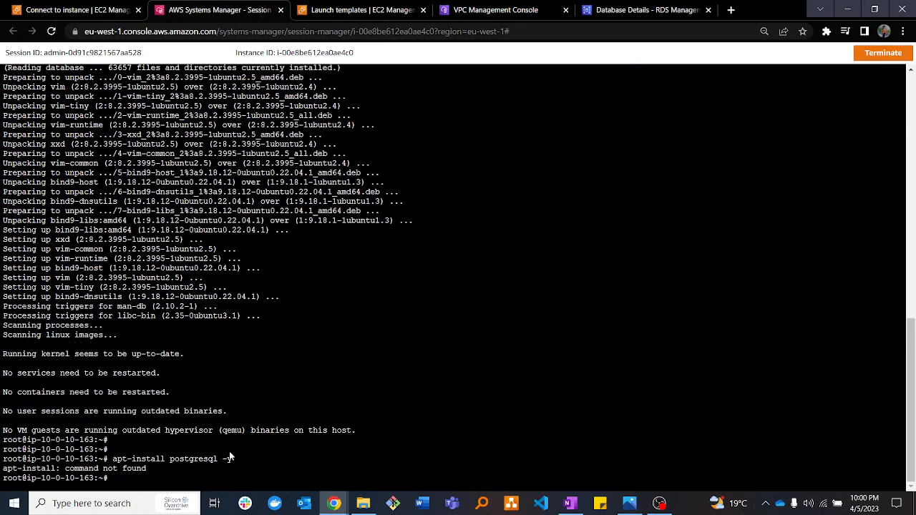
Correct the previous command to "apt-get install postgresql -y" and run it to install PostgreSQL.
{"action": "key", "text": "Up"}
{"action": "key", "text": "Left"}
{"action": "key", "text": "Left"}
{"action": "key", "text": "Left"}
{"action": "key", "text": "Left"}
{"action": "key", "text": "Left"}
{"action": "key", "text": "Left"}
{"action": "key", "text": "Left"}
{"action": "key", "text": "Left"}
{"action": "key", "text": "Left"}
{"action": "key", "text": "Left"}
{"action": "key", "text": "Left"}
{"action": "key", "text": "Left"}
{"action": "key", "text": "Left"}
{"action": "key", "text": "Left"}
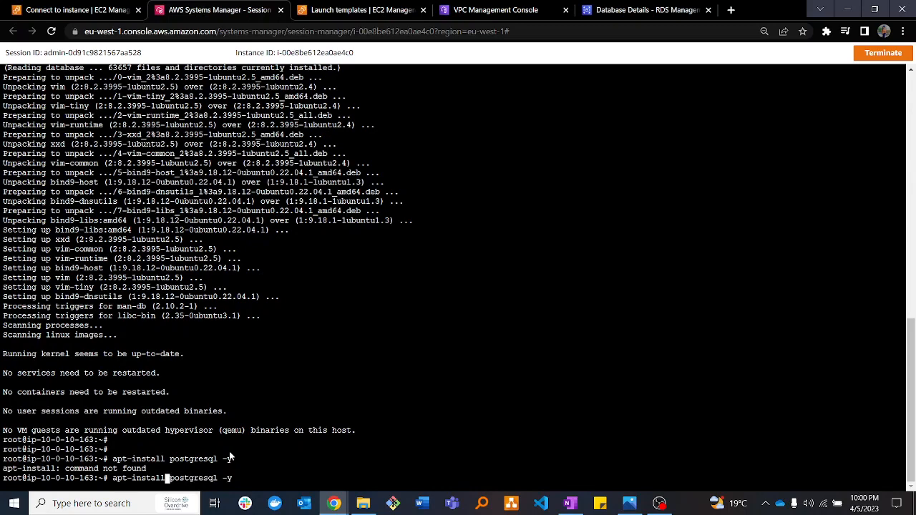
{"action": "key", "text": "Left"}
{"action": "key", "text": "Left"}
{"action": "key", "text": "Left"}
{"action": "key", "text": "Left"}
{"action": "key", "text": "Left"}
{"action": "key", "text": "Left"}
{"action": "key", "text": "Left"}
{"action": "type", "text": "get"}
{"action": "key", "text": "Return"}
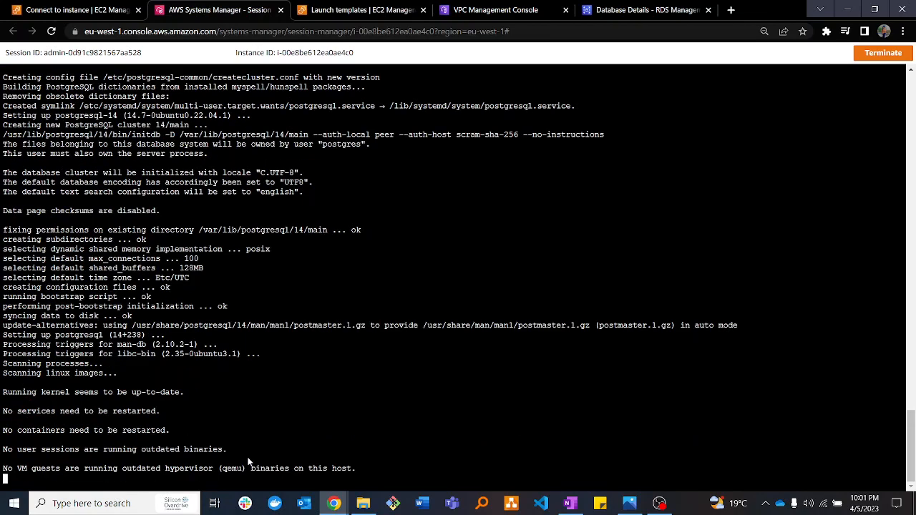
{"action": "key", "text": "Return"}
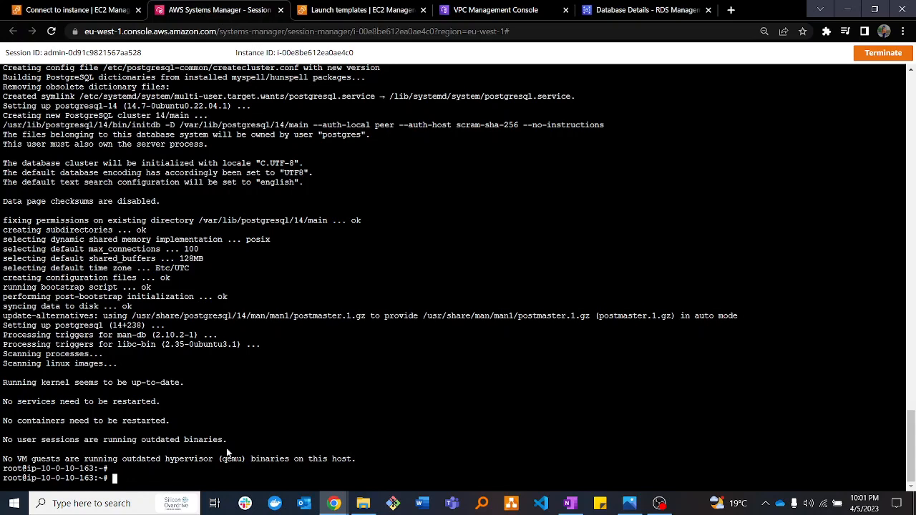
Reuse the install command with the package changed to nodejs, running "apt-get install nodejs -y".
{"action": "key", "text": "Up"}
{"action": "key", "text": "BackSpace"}
{"action": "key", "text": "BackSpace"}
{"action": "key", "text": "BackSpace"}
{"action": "key", "text": "BackSpace"}
{"action": "key", "text": "BackSpace"}
{"action": "key", "text": "BackSpace"}
{"action": "key", "text": "BackSpace"}
{"action": "key", "text": "BackSpace"}
{"action": "key", "text": "BackSpace"}
{"action": "key", "text": "BackSpace"}
{"action": "key", "text": "BackSpace"}
{"action": "key", "text": "BackSpace"}
{"action": "type", "text": "nodejs -y"}
{"action": "key", "text": "Return"}
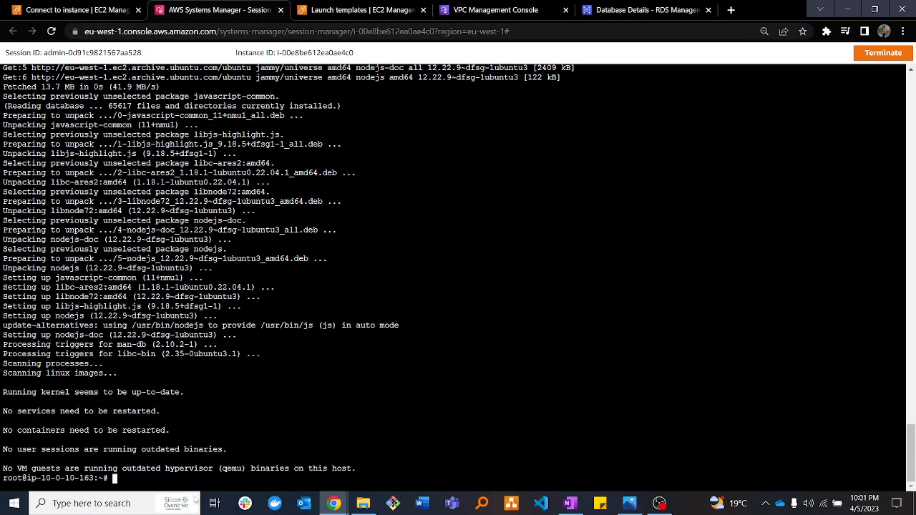
{"action": "key", "text": "Return"}
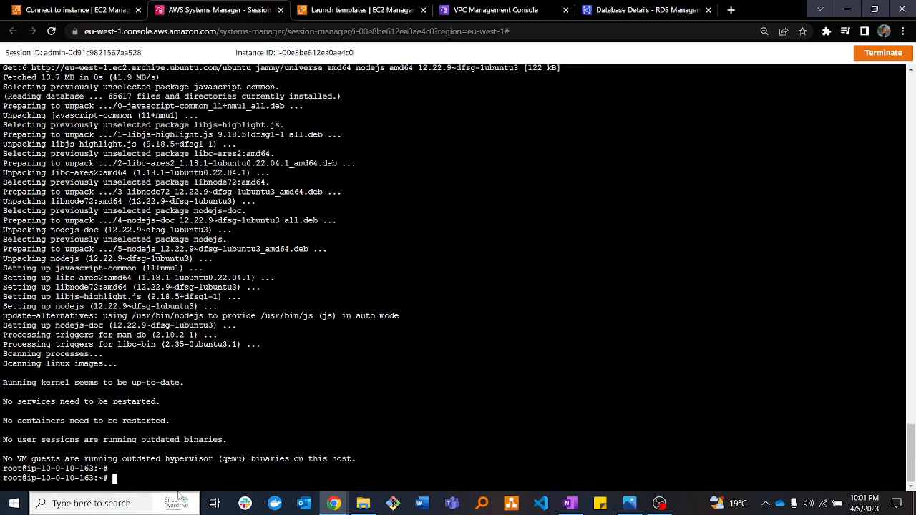
Check the installed Node.js version with "node -v" and highlight the output.
{"action": "type", "text": "node -v"}
{"action": "key", "text": "Return"}
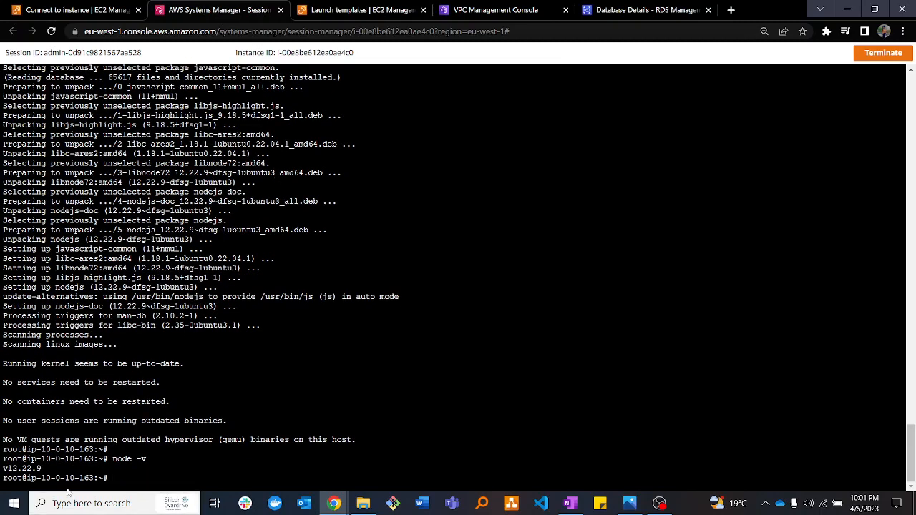
{"action": "left_click_drag", "start_coordinate": [43, 471], "coordinate": [2, 469]}
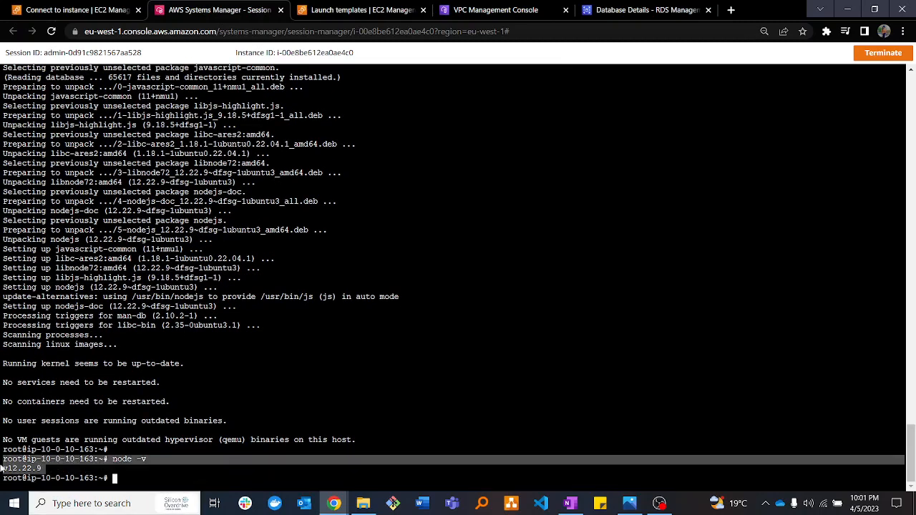
{"action": "left_click", "coordinate": [33, 469]}
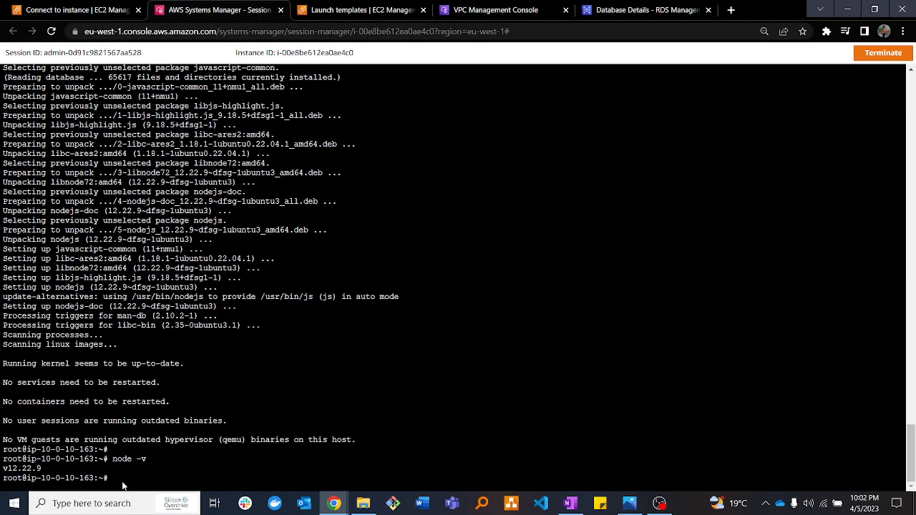
Recall the nodejs install command, replace the package with npm, and run it to install npm.
{"action": "key", "text": "Up"}
{"action": "key", "text": "Up"}
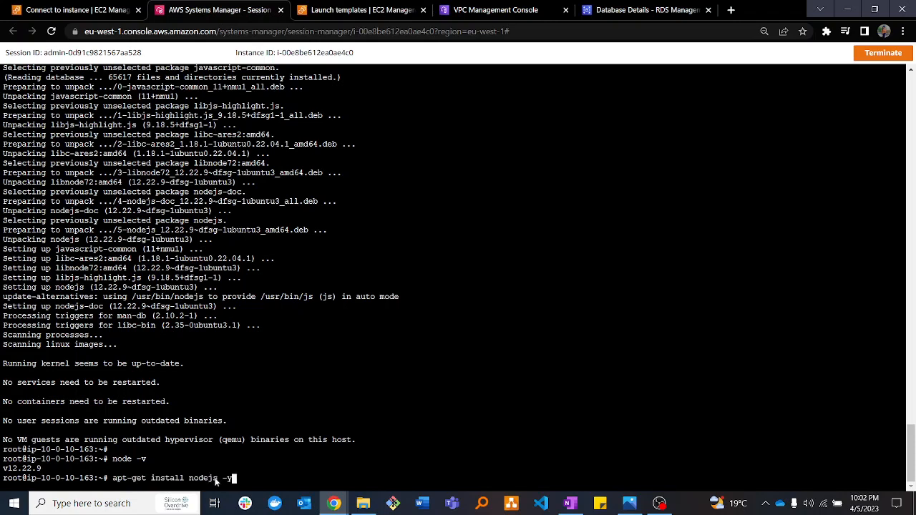
{"action": "key", "text": "Left"}
{"action": "key", "text": "BackSpace"}
{"action": "key", "text": "BackSpace"}
{"action": "key", "text": "BackSpace"}
{"action": "key", "text": "BackSpace"}
{"action": "key", "text": "BackSpace"}
{"action": "key", "text": "BackSpace"}
{"action": "type", "text": "npm"}
{"action": "key", "text": "Return"}
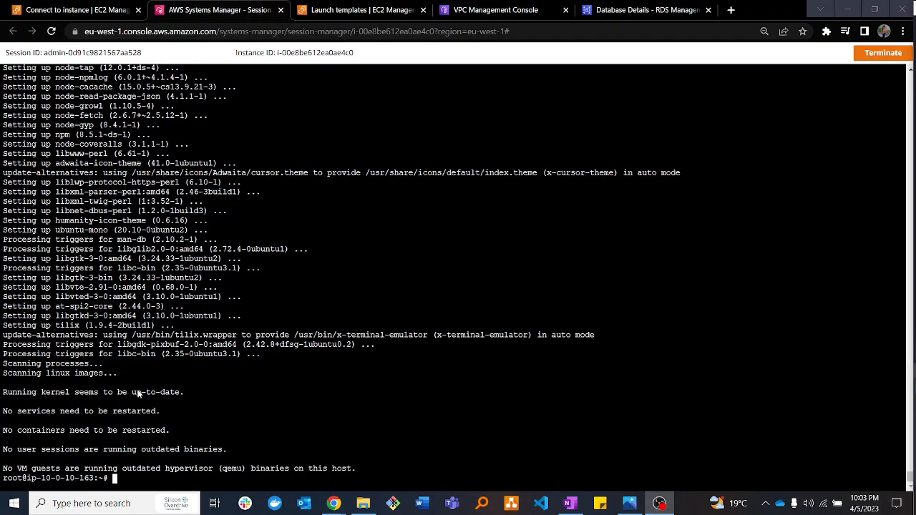
{"action": "left_click", "coordinate": [108, 484]}
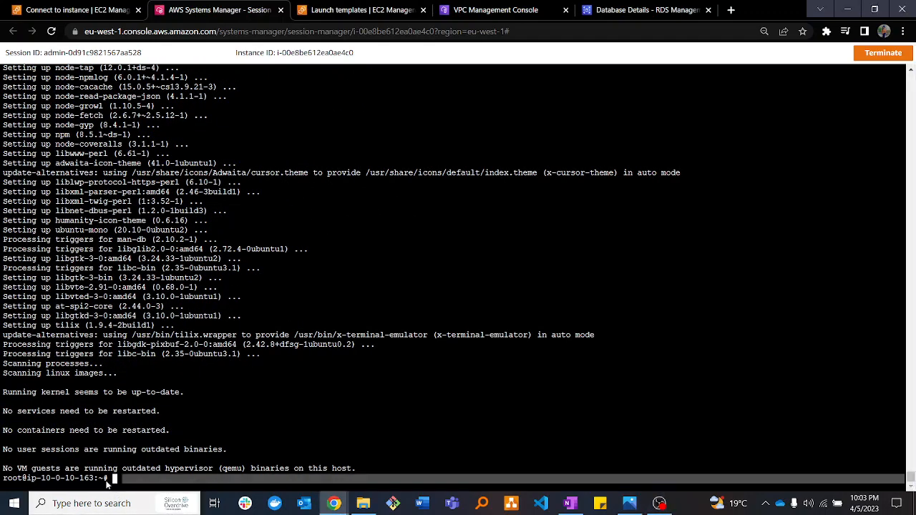
Switch to the ubuntu user with "su ubuntu" and change to its home directory with "cd ~".
{"action": "type", "text": "su ubuntu"}
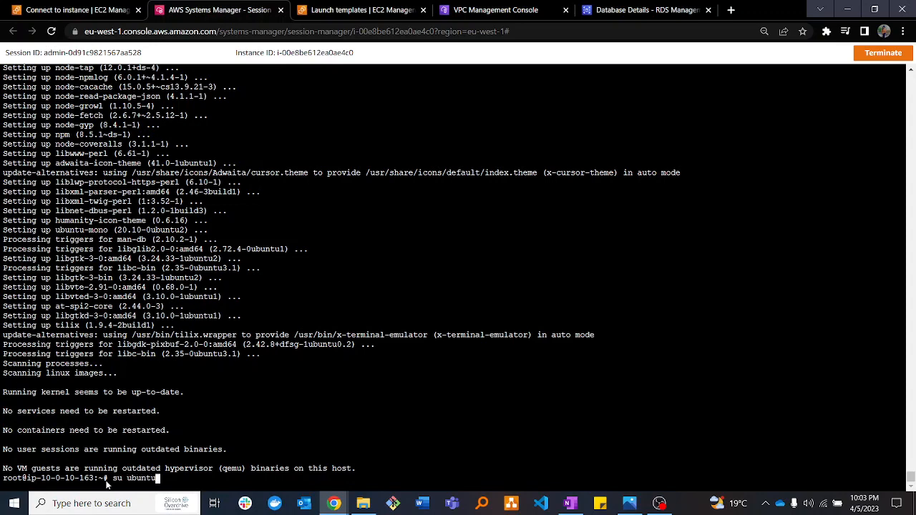
{"action": "key", "text": "Return"}
{"action": "type", "text": "cd "}
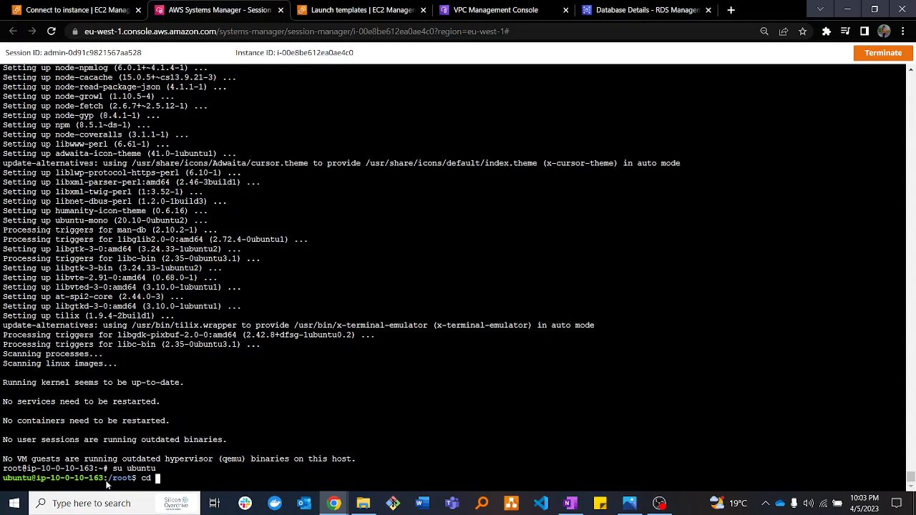
{"action": "type", "text": "~"}
{"action": "key", "text": "Return"}
{"action": "key", "text": "Return"}
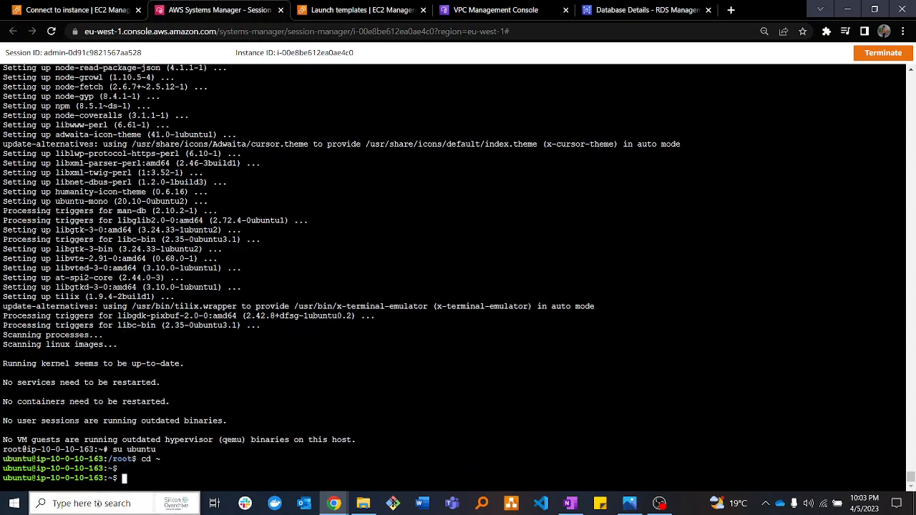
Check the current directory with "pwd" and list its contents with "ls".
{"action": "type", "text": "pwd"}
{"action": "key", "text": "Return"}
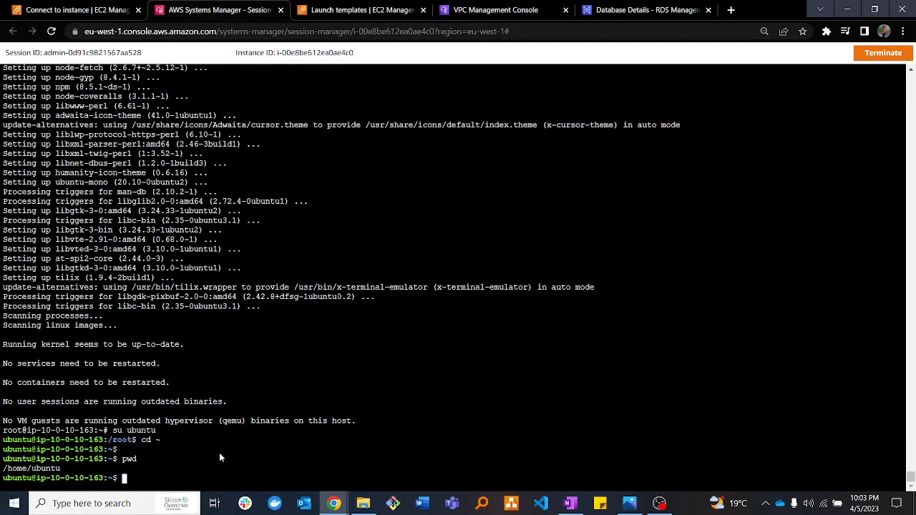
{"action": "key", "text": "Return"}
{"action": "type", "text": "ls"}
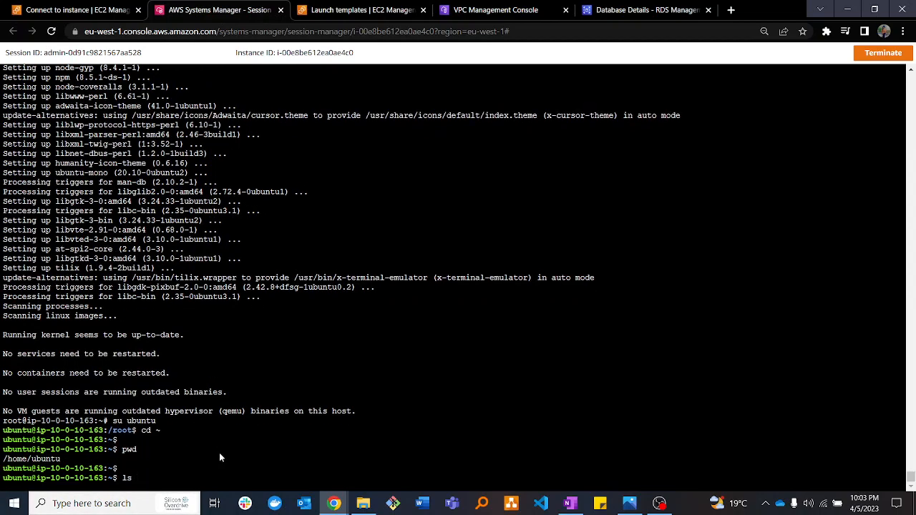
{"action": "key", "text": "Return"}
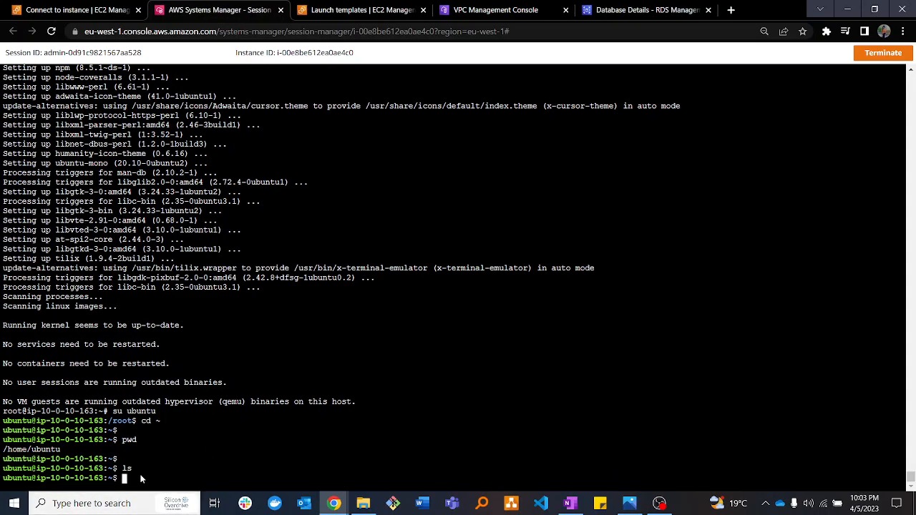
{"action": "key", "text": "Return"}
{"action": "key", "text": "Return"}
Begin a "git clone" command, find the todo-app-express-ejs repository on GitHub in a new browser tab, and copy its HTTPS clone URL.
{"action": "type", "text": "git clone"}
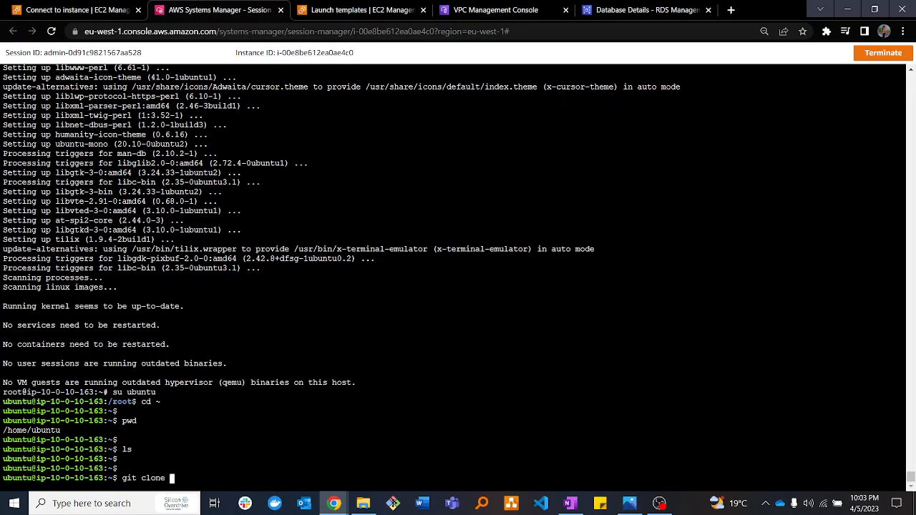
{"action": "left_click", "coordinate": [731, 10]}
{"action": "left_click", "coordinate": [587, 29]}
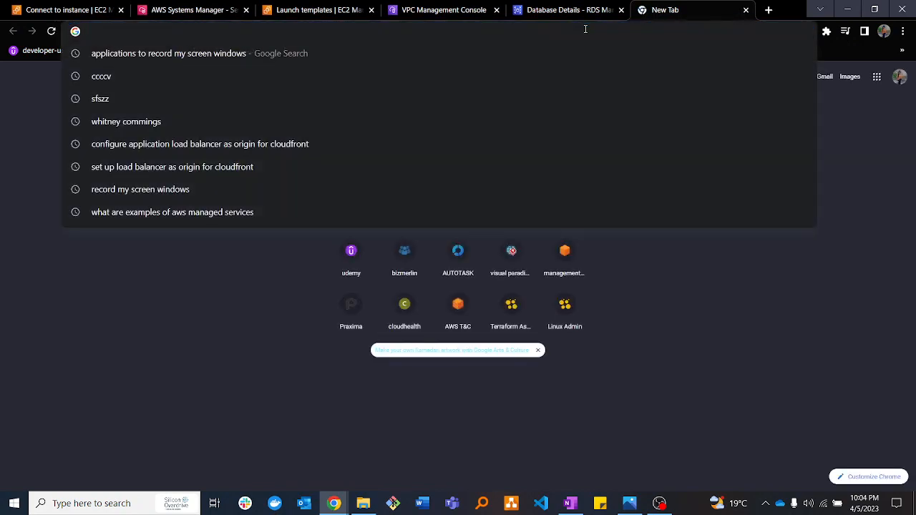
{"action": "type", "text": "gt"}
{"action": "key", "text": "BackSpace"}
{"action": "type", "text": "i"}
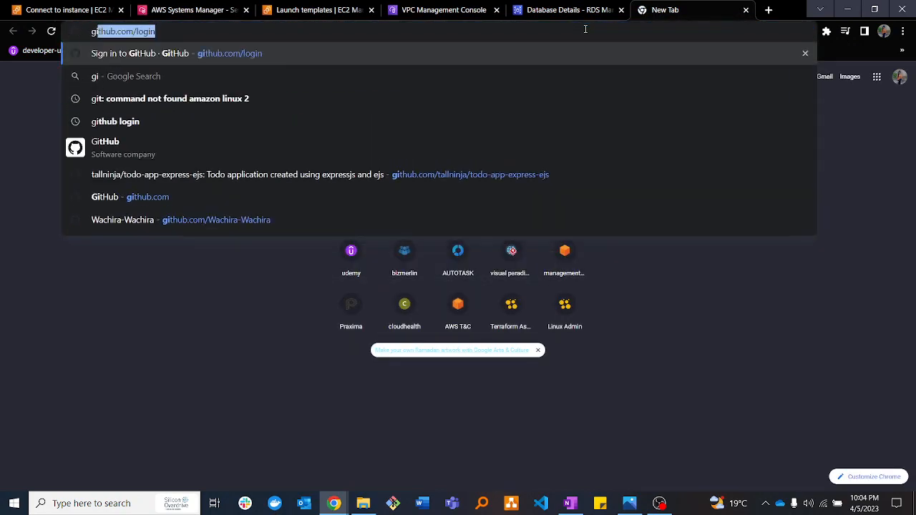
{"action": "left_click", "coordinate": [360, 176]}
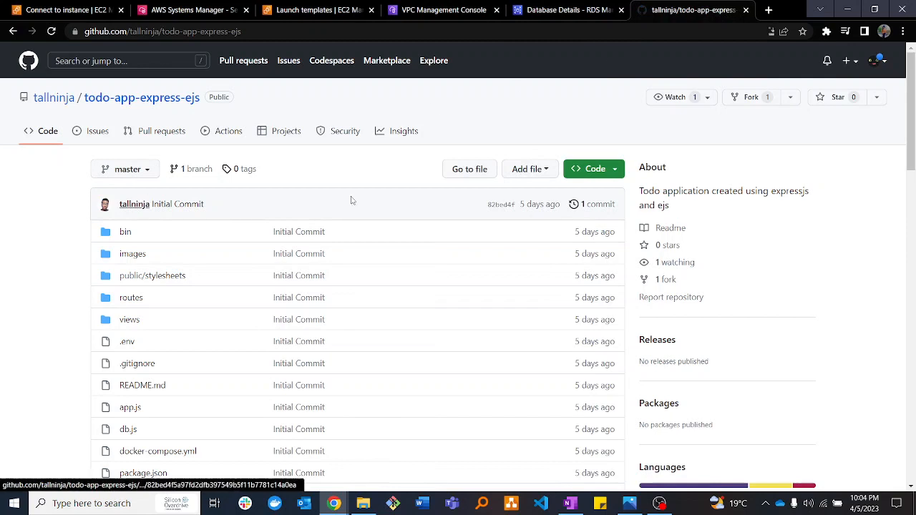
{"action": "left_click", "coordinate": [618, 174]}
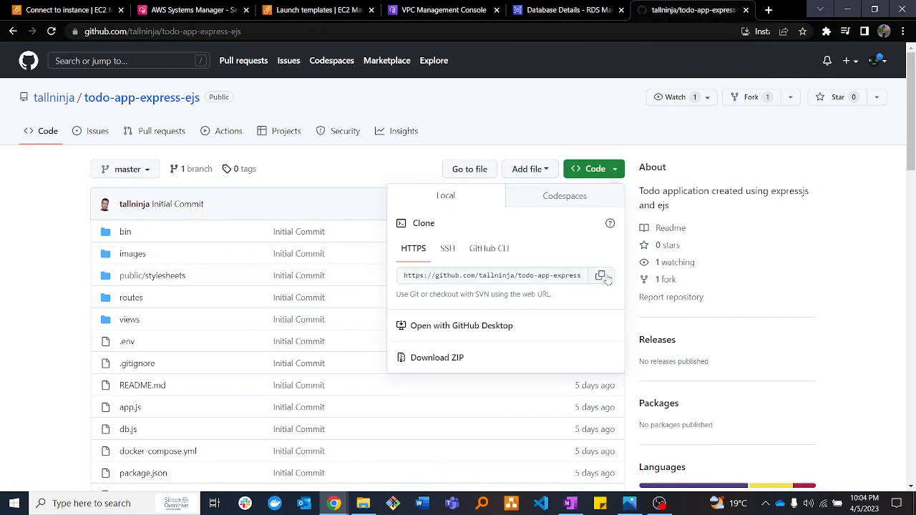
{"action": "left_click", "coordinate": [601, 275]}
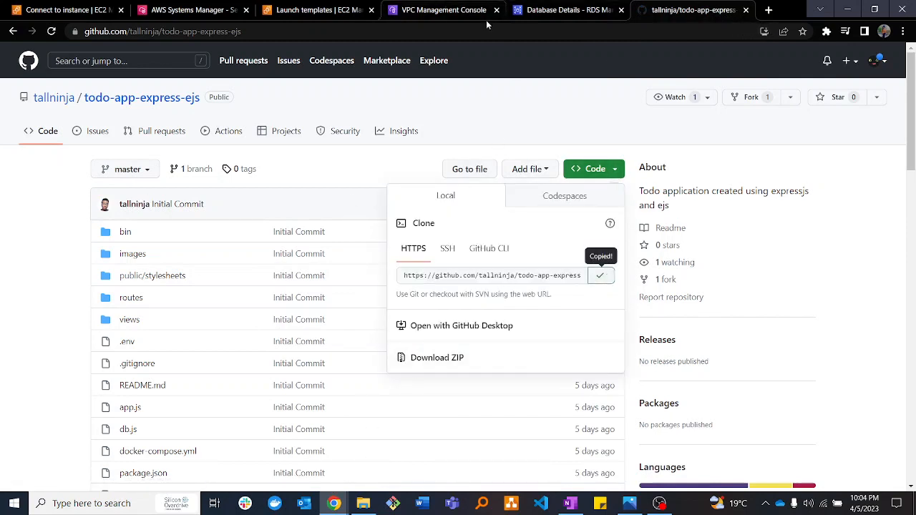
Complete the "git clone" command in the Session Manager terminal with the copied URL, run it, and list the home directory.
{"action": "left_click", "coordinate": [192, 10]}
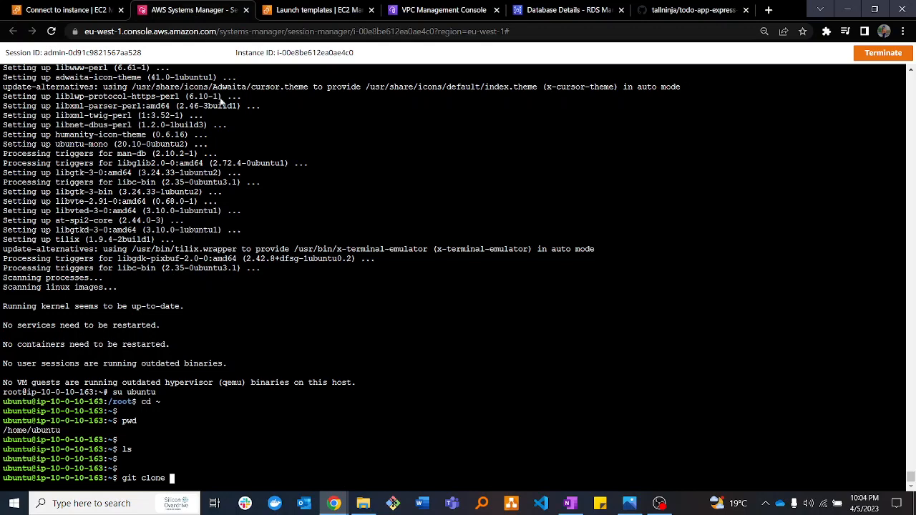
{"action": "right_click", "coordinate": [175, 482]}
{"action": "left_click", "coordinate": [215, 384]}
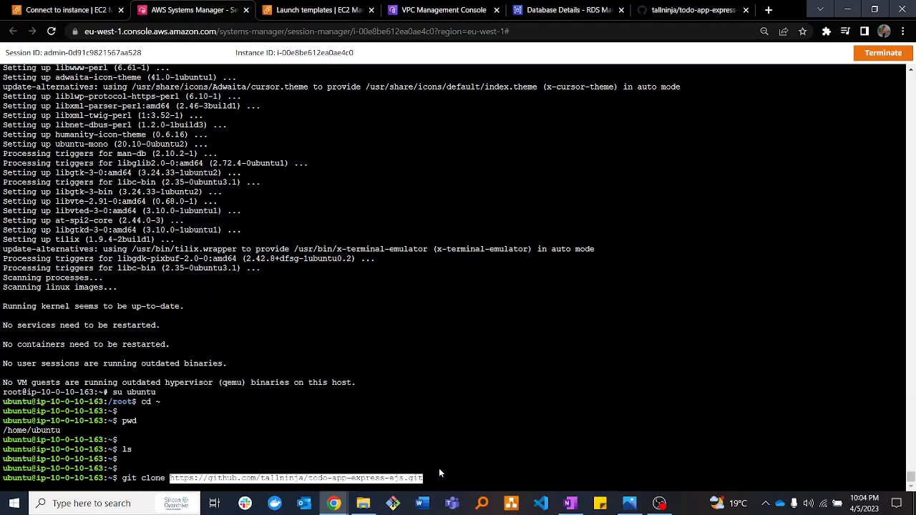
{"action": "key", "text": "Return"}
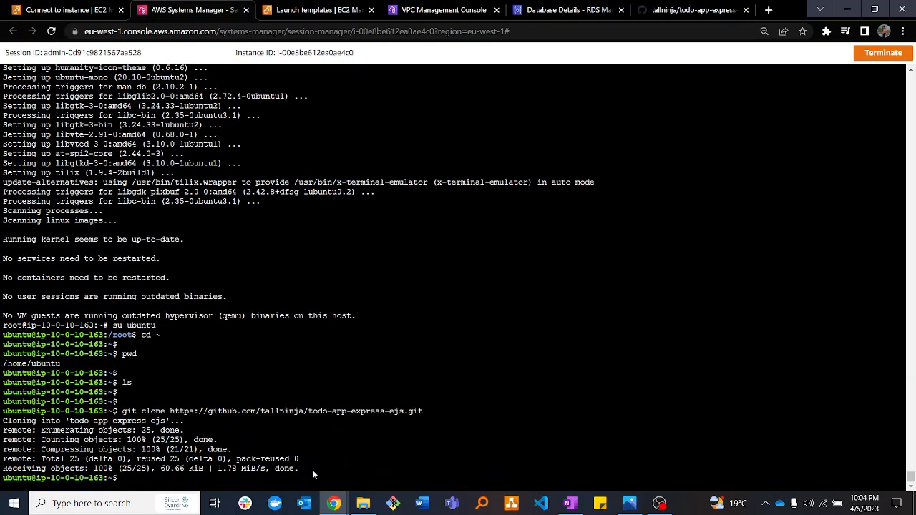
{"action": "type", "text": "ls"}
{"action": "key", "text": "Return"}
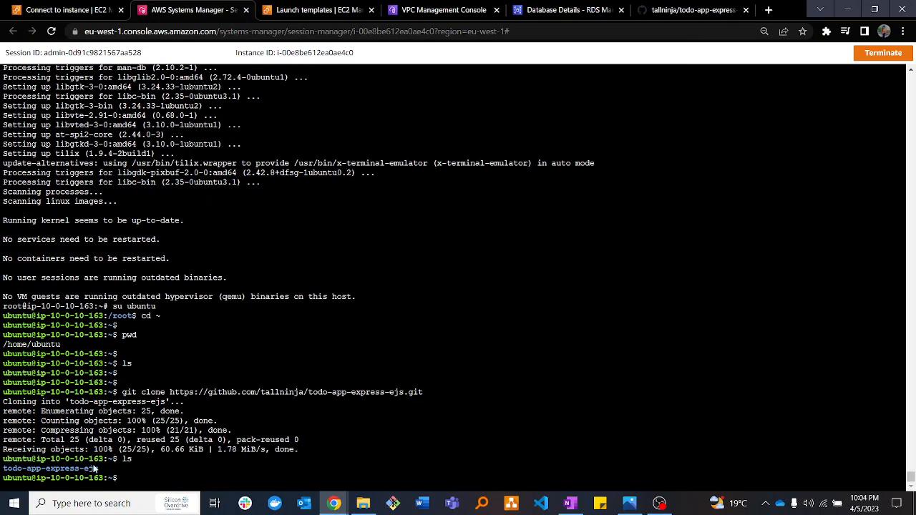
Change into the cloned repository by copying its folder name and running "cd todo-app-express-ejs".
{"action": "left_click_drag", "start_coordinate": [99, 475], "coordinate": [3, 470]}
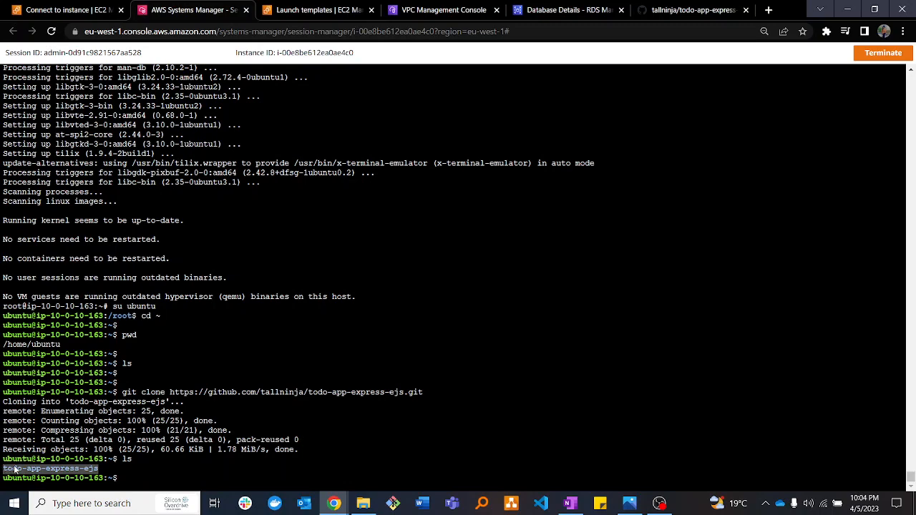
{"action": "right_click", "coordinate": [14, 470]}
{"action": "left_click", "coordinate": [44, 322]}
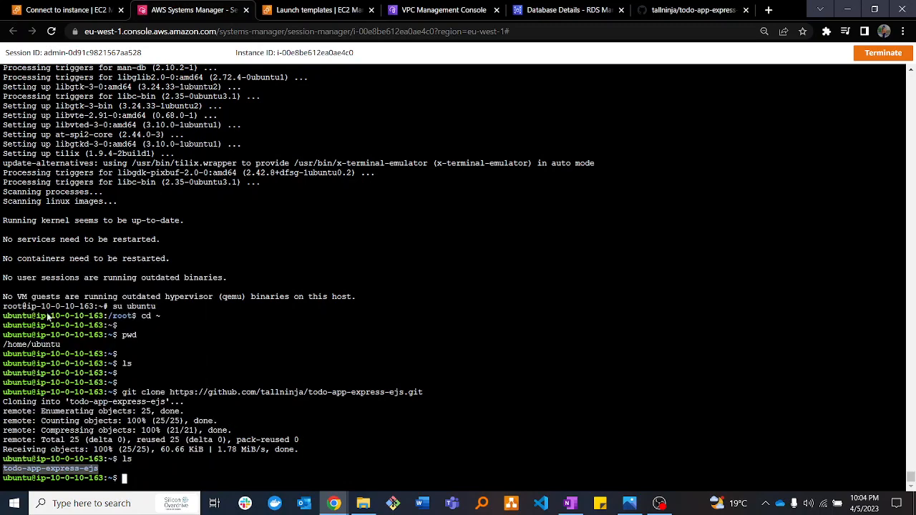
{"action": "left_click", "coordinate": [123, 481]}
{"action": "right_click", "coordinate": [124, 480]}
{"action": "left_click", "coordinate": [154, 383]}
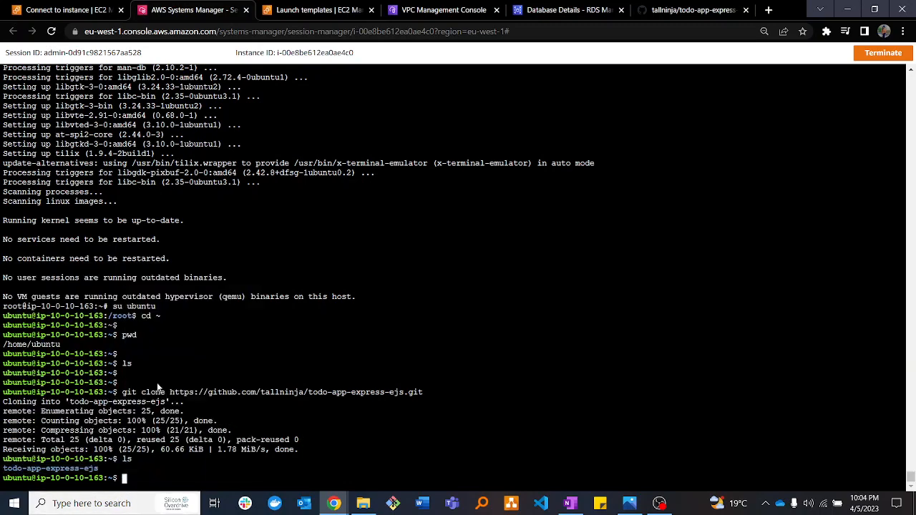
{"action": "mouse_move", "coordinate": [334, 503]}
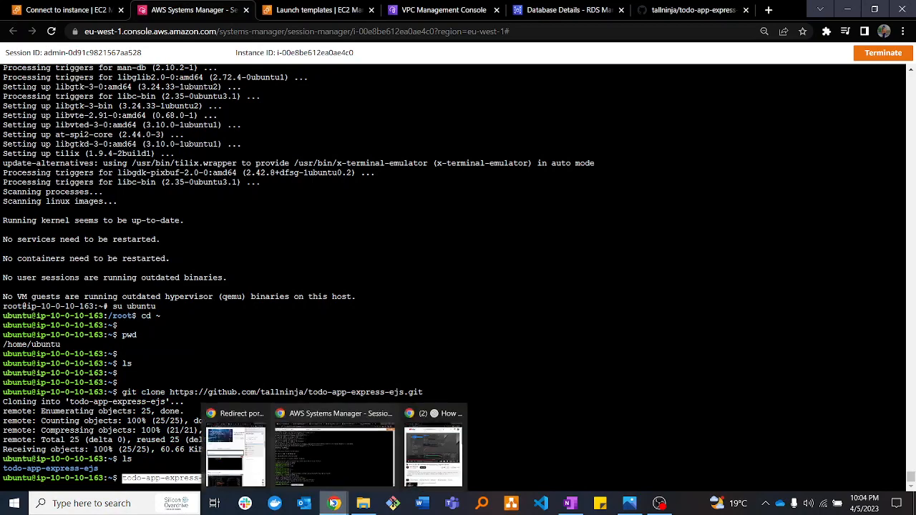
{"action": "key", "text": "Left"}
{"action": "key", "text": "Left"}
{"action": "key", "text": "Left"}
{"action": "key", "text": "Left"}
{"action": "key", "text": "Left"}
{"action": "key", "text": "Left"}
{"action": "key", "text": "Left"}
{"action": "key", "text": "Left"}
{"action": "key", "text": "Left"}
{"action": "key", "text": "Left"}
{"action": "key", "text": "Left"}
{"action": "key", "text": "Left"}
{"action": "key", "text": "Left"}
{"action": "key", "text": "Left"}
{"action": "key", "text": "Left"}
{"action": "key", "text": "Left"}
{"action": "key", "text": "Left"}
{"action": "key", "text": "Left"}
{"action": "key", "text": "Left"}
{"action": "key", "text": "Left"}
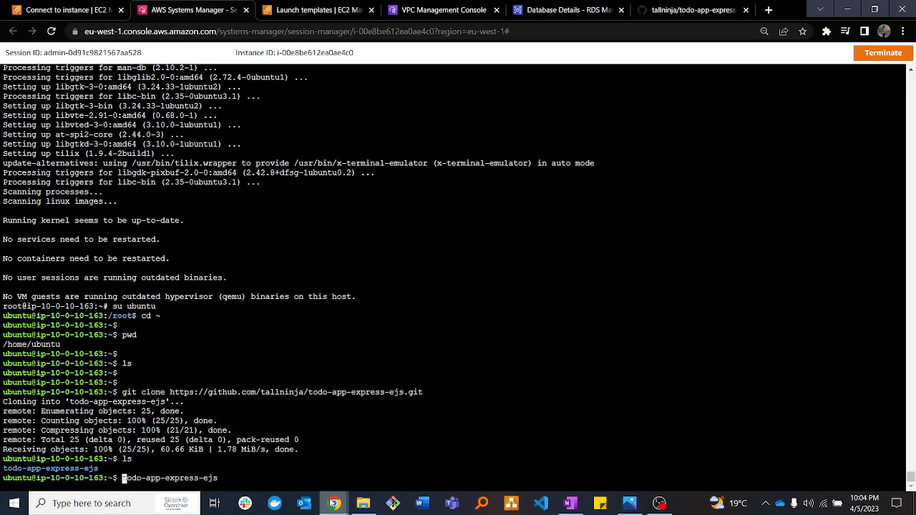
{"action": "type", "text": "cd"}
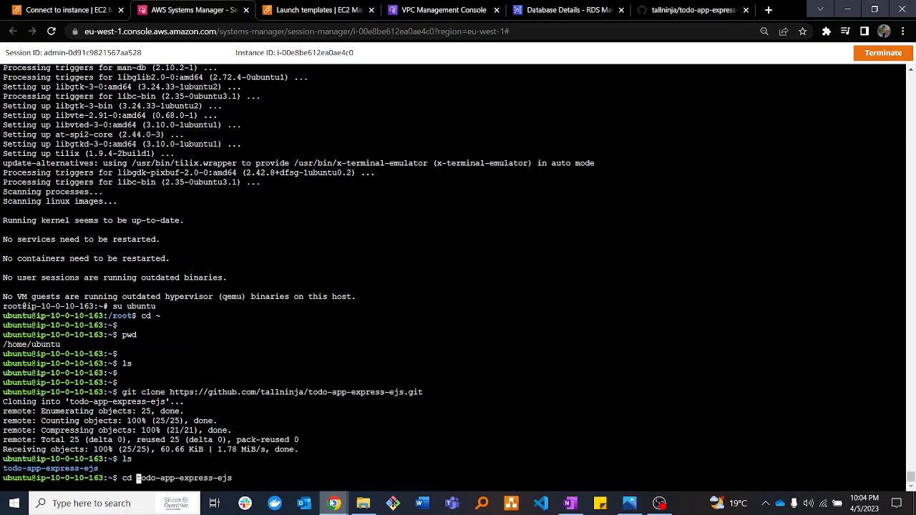
{"action": "key", "text": "Return"}
List all project files, including hidden ones, with "ls -al" and highlight the .env entry.
{"action": "type", "text": "ls -al"}
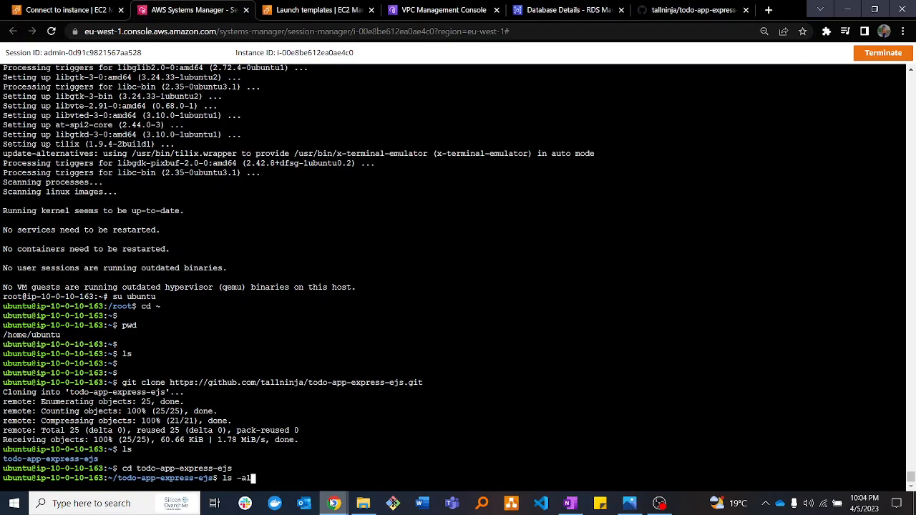
{"action": "key", "text": "Return"}
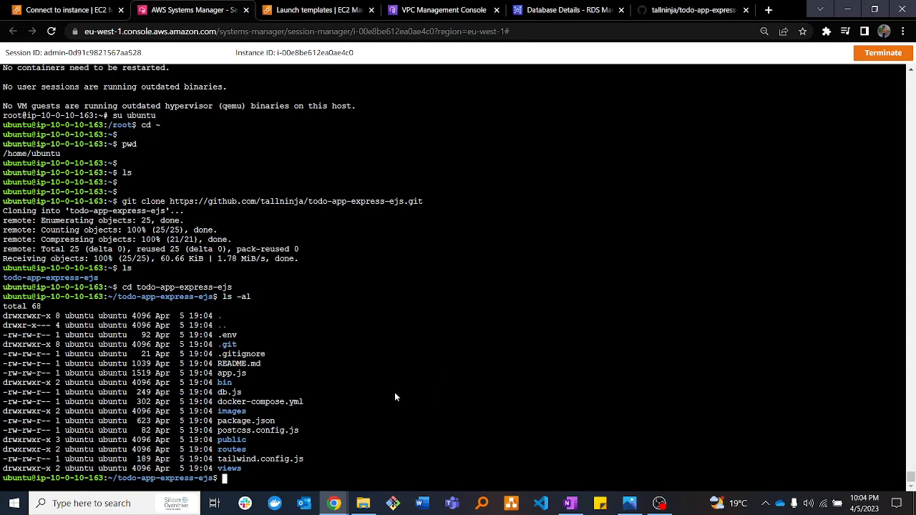
{"action": "left_click_drag", "start_coordinate": [252, 337], "coordinate": [6, 336]}
{"action": "left_click", "coordinate": [311, 351]}
{"action": "left_click_drag", "start_coordinate": [241, 334], "coordinate": [213, 335]}
{"action": "left_click", "coordinate": [227, 336]}
{"action": "left_click_drag", "start_coordinate": [229, 339], "coordinate": [210, 336]}
{"action": "left_click", "coordinate": [224, 337]}
{"action": "left_click", "coordinate": [569, 11]}
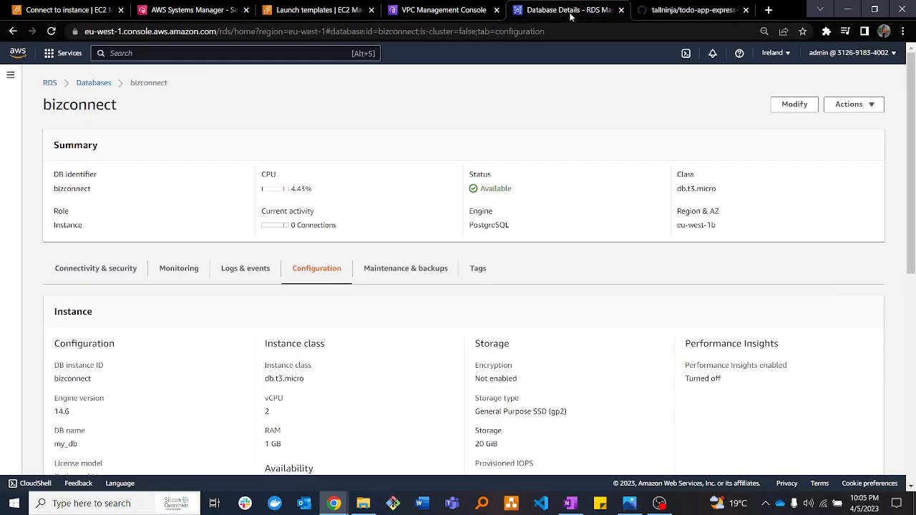
{"action": "left_click", "coordinate": [694, 10]}
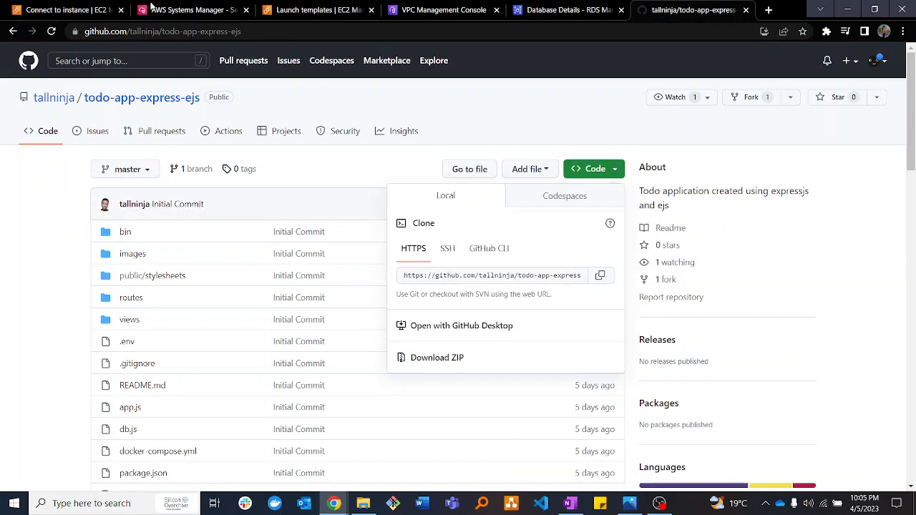
{"action": "left_click", "coordinate": [566, 10]}
{"action": "left_click", "coordinate": [192, 10]}
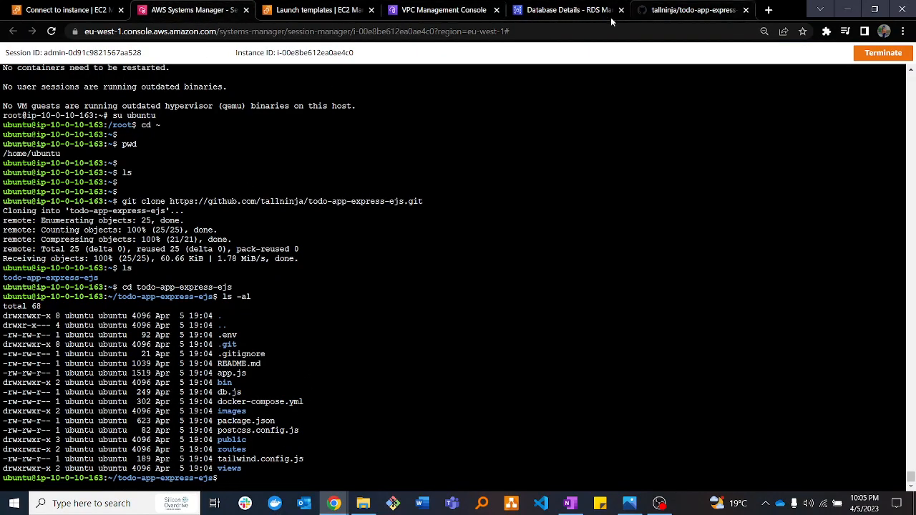
{"action": "left_click", "coordinate": [565, 17]}
{"action": "left_click", "coordinate": [191, 10]}
Open the environment file with "sudo nano .env" and copy the bizconnect database endpoint from its RDS connectivity details.
{"action": "type", "text": "sudo nano .env"}
{"action": "key", "text": "Return"}
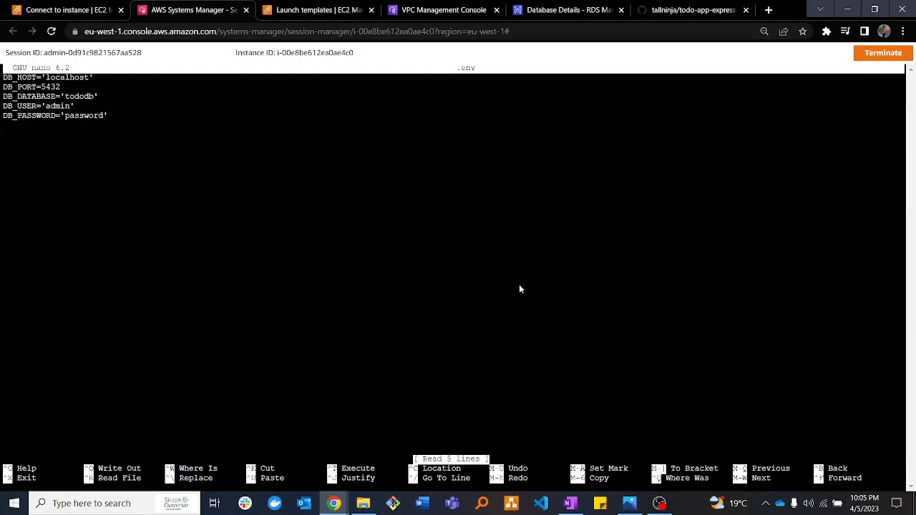
{"action": "left_click", "coordinate": [566, 10]}
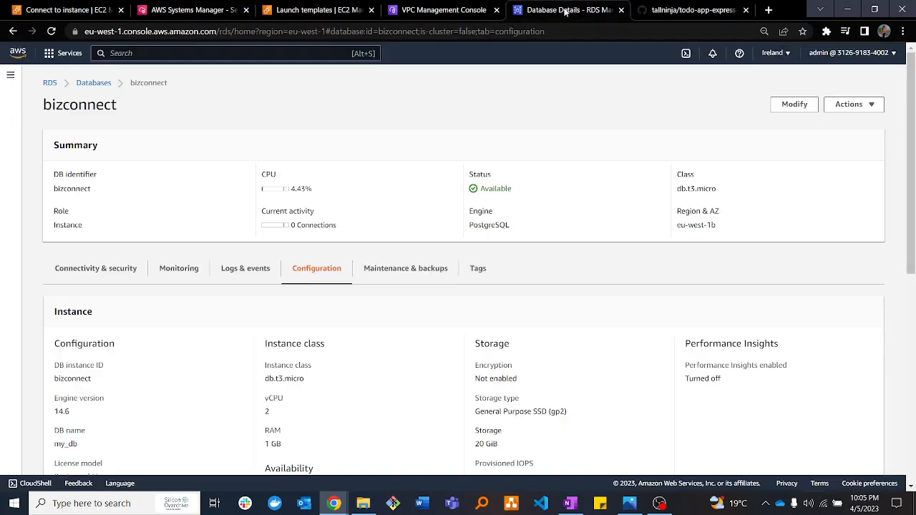
{"action": "left_click", "coordinate": [98, 270]}
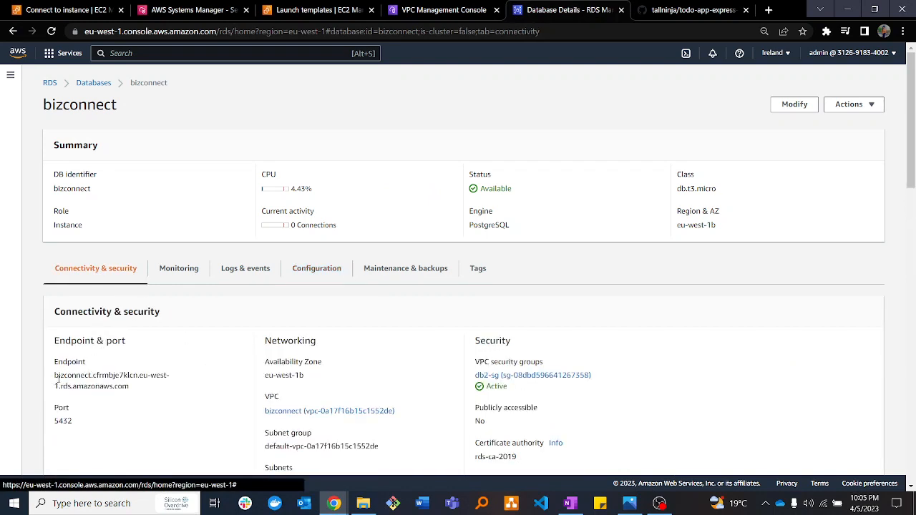
{"action": "left_click_drag", "start_coordinate": [56, 378], "coordinate": [131, 387]}
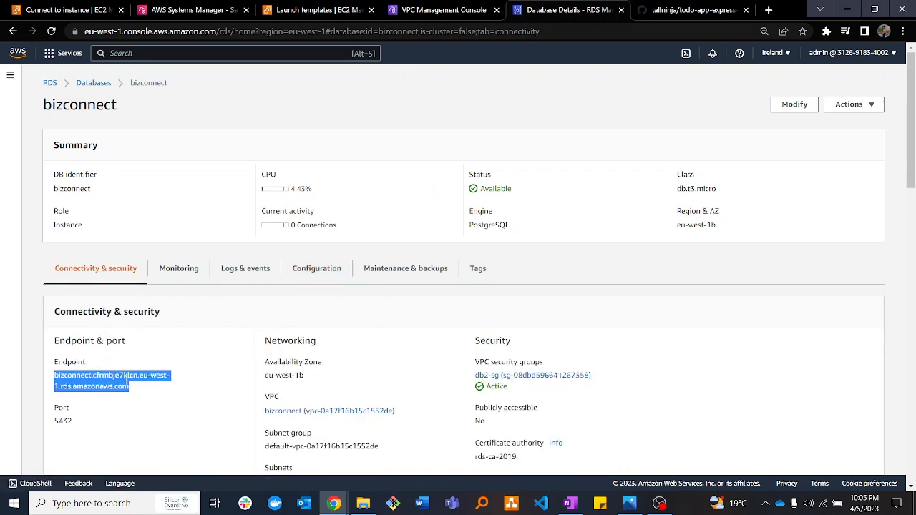
Delete the localhost value from the DB_HOST line of the .env file in the terminal.
{"action": "left_click", "coordinate": [192, 10]}
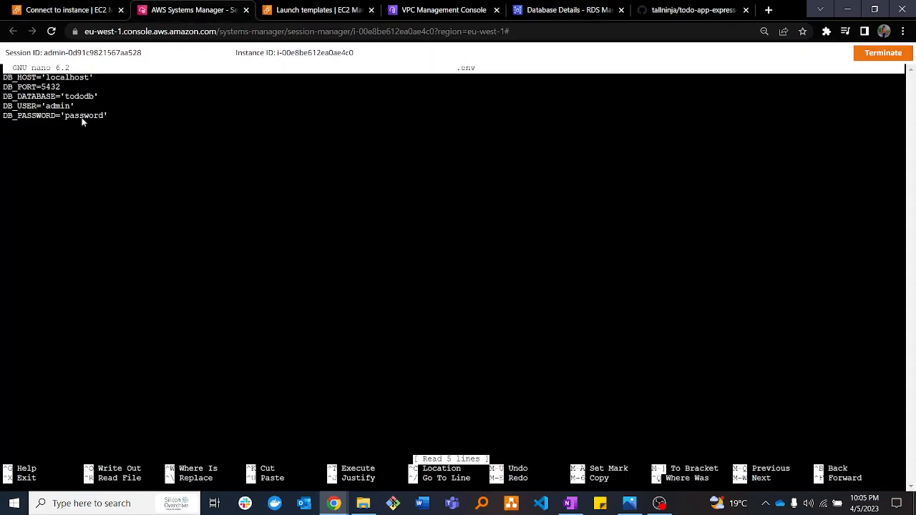
{"action": "key", "text": "Right"}
{"action": "key", "text": "Right"}
{"action": "key", "text": "Right"}
{"action": "key", "text": "Right"}
{"action": "key", "text": "Right"}
{"action": "key", "text": "Right"}
{"action": "key", "text": "Right"}
{"action": "key", "text": "Right"}
{"action": "key", "text": "Right"}
{"action": "key", "text": "Delete"}
{"action": "key", "text": "Delete"}
{"action": "key", "text": "Delete"}
{"action": "key", "text": "Delete"}
{"action": "key", "text": "Delete"}
{"action": "key", "text": "Delete"}
{"action": "key", "text": "Delete"}
{"action": "key", "text": "Up"}
{"action": "key", "text": "Up"}
{"action": "key", "text": "Up"}
{"action": "key", "text": "Up"}
{"action": "key", "text": "Up"}
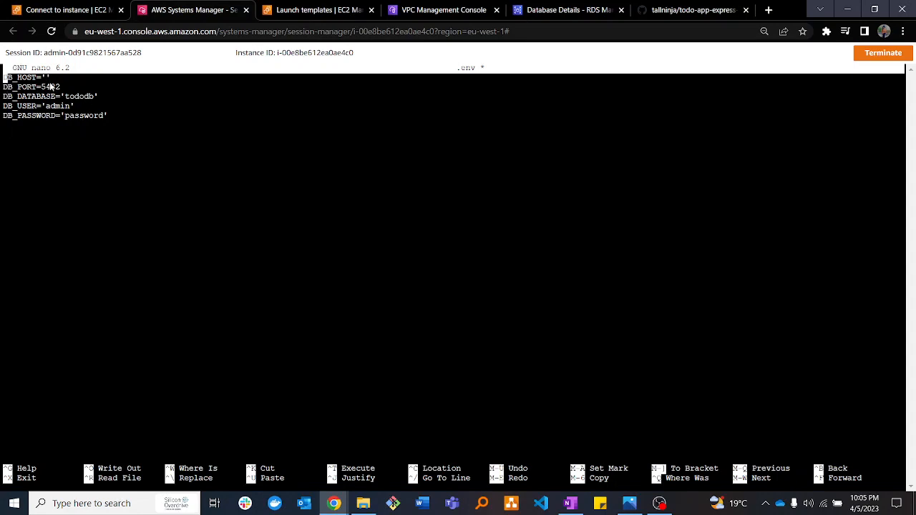
Paste the copied bizconnect RDS endpoint as the DB_HOST value.
{"action": "key", "text": "Right"}
{"action": "key", "text": "Right"}
{"action": "key", "text": "Right"}
{"action": "key", "text": "Right"}
{"action": "key", "text": "Right"}
{"action": "key", "text": "Right"}
{"action": "key", "text": "Right"}
{"action": "key", "text": "Right"}
{"action": "key", "text": "Right"}
{"action": "right_click", "coordinate": [46, 81]}
{"action": "left_click", "coordinate": [78, 172]}
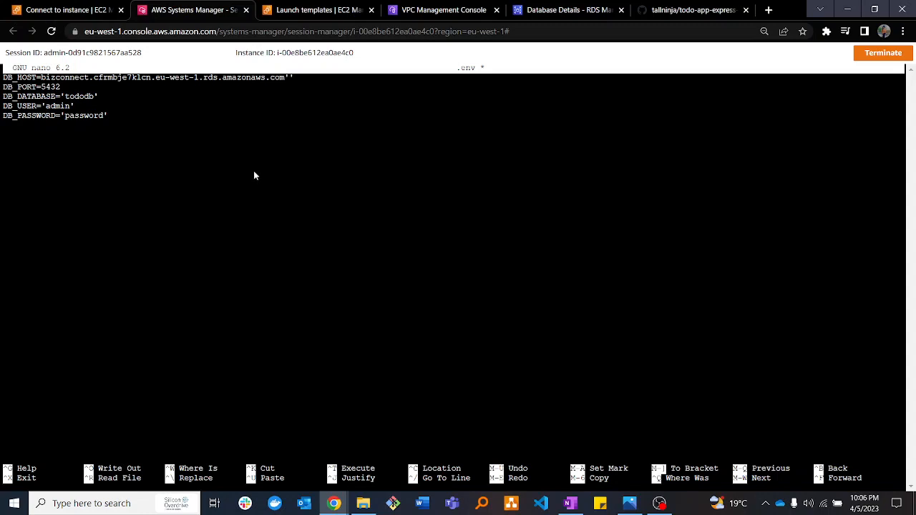
Correct the quoting of the DB_HOST value by removing the extra closing quote and adding an opening quote before the endpoint.
{"action": "key", "text": "BackSpace"}
{"action": "type", "text": "m"}
{"action": "key", "text": "Left"}
{"action": "key", "text": "Left"}
{"action": "key", "text": "Left"}
{"action": "key", "text": "Left"}
{"action": "key", "text": "Left"}
{"action": "key", "text": "Left"}
{"action": "key", "text": "Left"}
{"action": "key", "text": "Left"}
{"action": "key", "text": "Left"}
{"action": "key", "text": "Left"}
{"action": "key", "text": "Left"}
{"action": "key", "text": "Left"}
{"action": "key", "text": "Left"}
{"action": "key", "text": "Left"}
{"action": "key", "text": "Left"}
{"action": "key", "text": "Left"}
{"action": "key", "text": "Left"}
{"action": "key", "text": "Left"}
{"action": "key", "text": "Left"}
{"action": "key", "text": "Left"}
{"action": "key", "text": "Left"}
{"action": "type", "text": "'"}
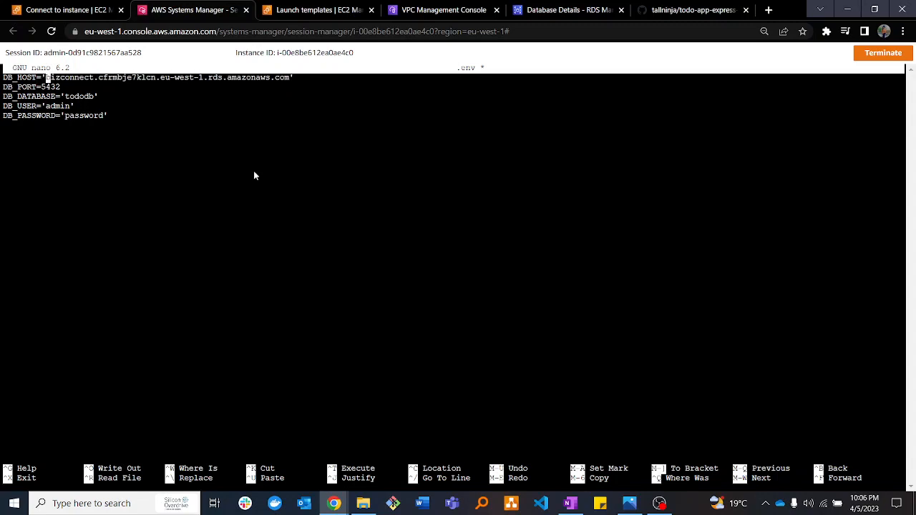
Delete the tododb value from the DB_DATABASE line of the .env file.
{"action": "key", "text": "Down"}
{"action": "key", "text": "Right"}
{"action": "key", "text": "Right"}
{"action": "key", "text": "Right"}
{"action": "key", "text": "Right"}
{"action": "key", "text": "Right"}
{"action": "key", "text": "Right"}
{"action": "key", "text": "Right"}
{"action": "key", "text": "Right"}
{"action": "key", "text": "Right"}
{"action": "key", "text": "BackSpace"}
{"action": "key", "text": "BackSpace"}
{"action": "key", "text": "BackSpace"}
{"action": "key", "text": "BackSpace"}
{"action": "key", "text": "BackSpace"}
{"action": "key", "text": "BackSpace"}
Look up the DB name in the bizconnect RDS configuration and set DB_DATABASE to my_db in the .env file.
{"action": "left_click", "coordinate": [565, 10]}
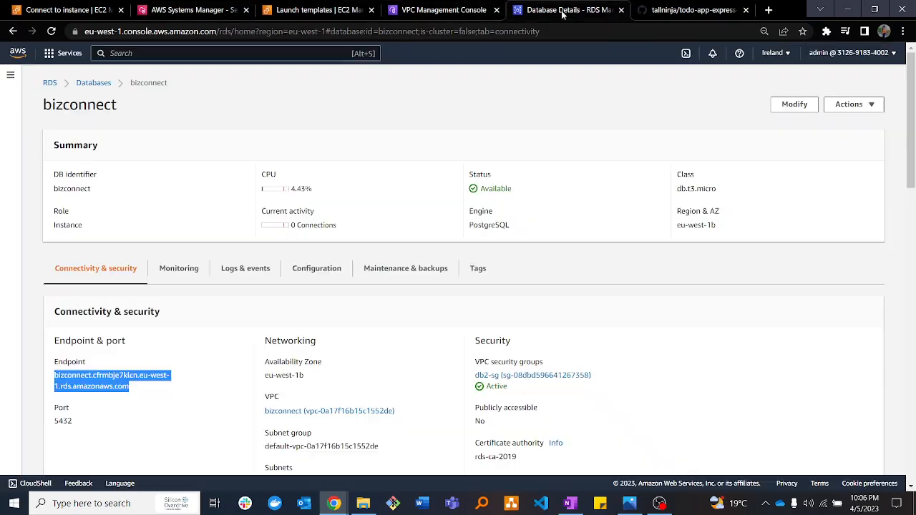
{"action": "left_click", "coordinate": [316, 269]}
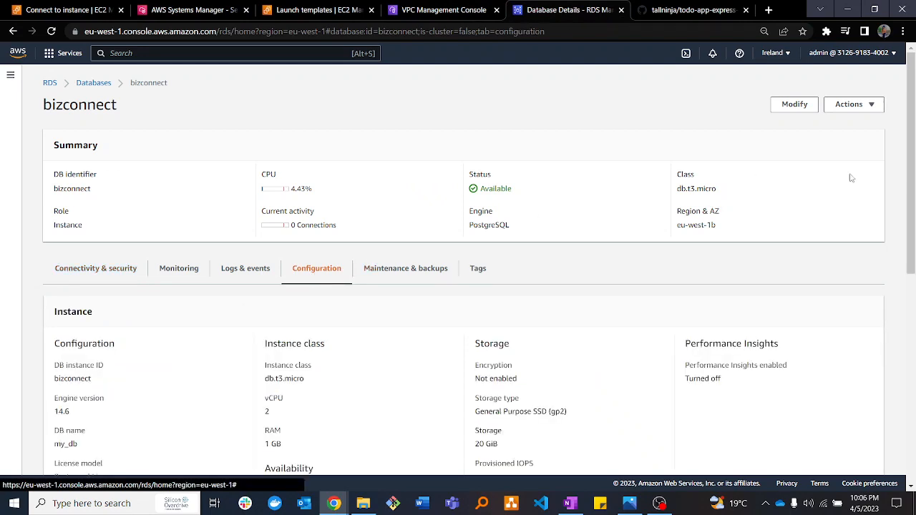
{"action": "left_click_drag", "start_coordinate": [912, 125], "coordinate": [911, 225]}
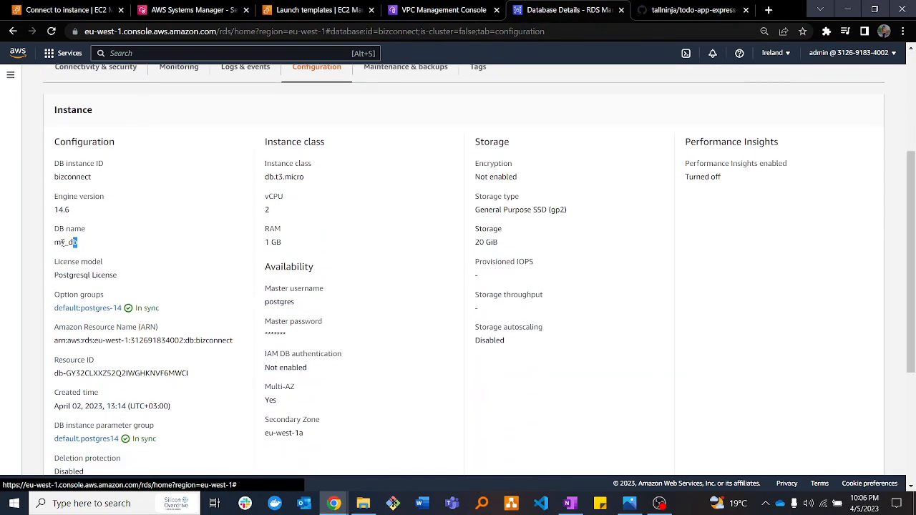
{"action": "left_click_drag", "start_coordinate": [77, 244], "coordinate": [55, 242]}
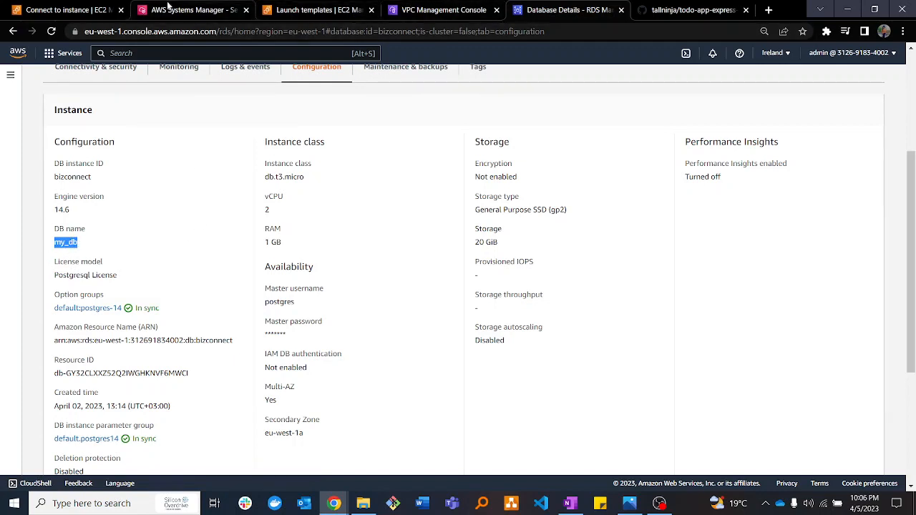
{"action": "left_click", "coordinate": [190, 9]}
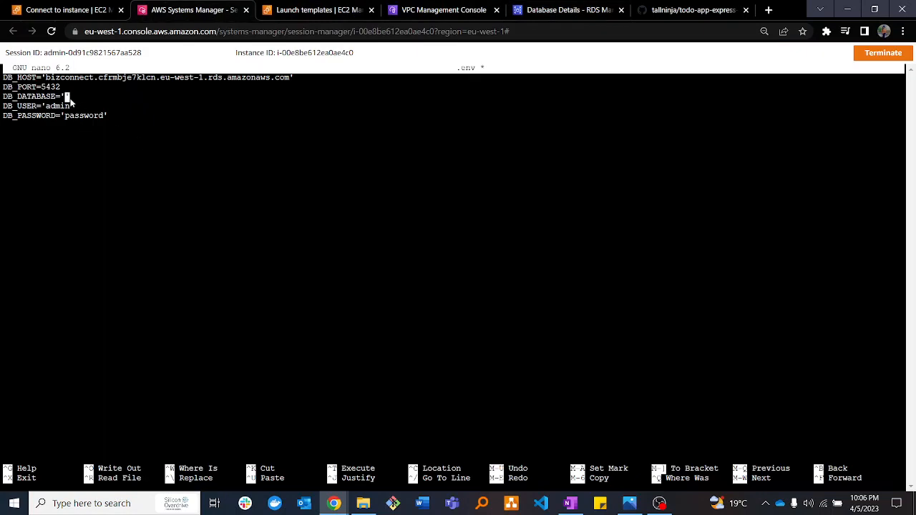
{"action": "type", "text": "my_db"}
Look up the RDS master username and replace the DB_USER value in the .env file with postgres.
{"action": "left_click", "coordinate": [541, 9]}
{"action": "left_click_drag", "start_coordinate": [301, 305], "coordinate": [240, 307]}
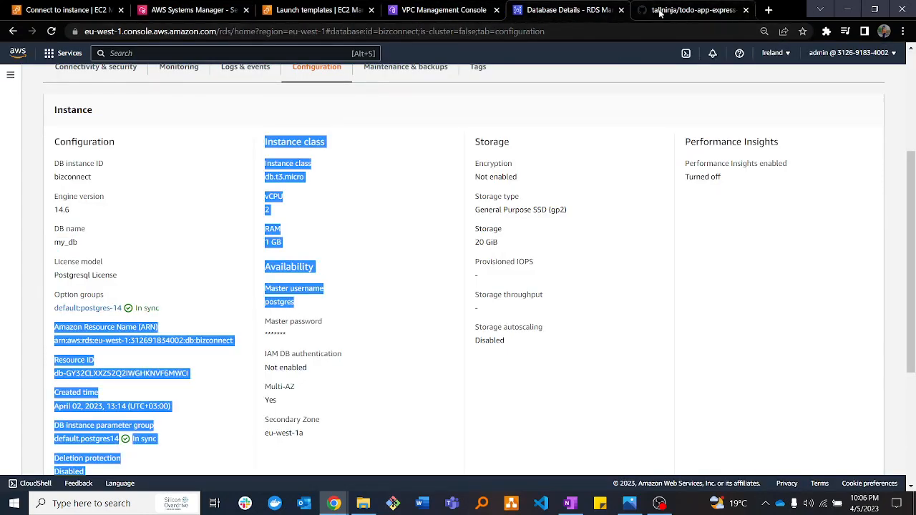
{"action": "left_click", "coordinate": [192, 10]}
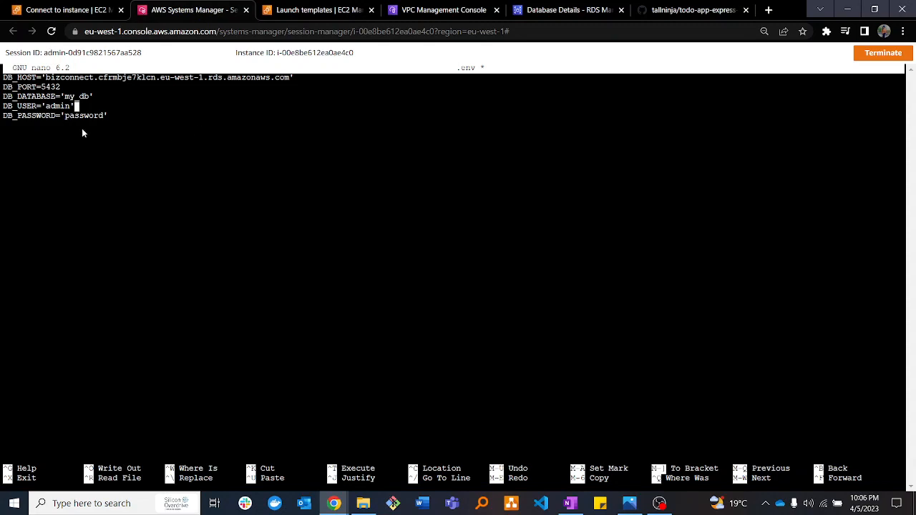
{"action": "key", "text": "BackSpace"}
{"action": "key", "text": "BackSpace"}
{"action": "key", "text": "BackSpace"}
{"action": "key", "text": "BackSpace"}
{"action": "key", "text": "BackSpace"}
{"action": "type", "text": "pos"}
Clear the placeholder value between the quotes on the DB_PASSWORD line of the .env file.
{"action": "key", "text": "Down"}
{"action": "key", "text": "Right"}
{"action": "key", "text": "Right"}
{"action": "key", "text": "Right"}
{"action": "key", "text": "BackSpace"}
{"action": "key", "text": "BackSpace"}
{"action": "key", "text": "BackSpace"}
{"action": "key", "text": "BackSpace"}
{"action": "key", "text": "BackSpace"}
{"action": "key", "text": "BackSpace"}
{"action": "key", "text": "BackSpace"}
{"action": "key", "text": "BackSpace"}
{"action": "key", "text": "alt+Tab"}
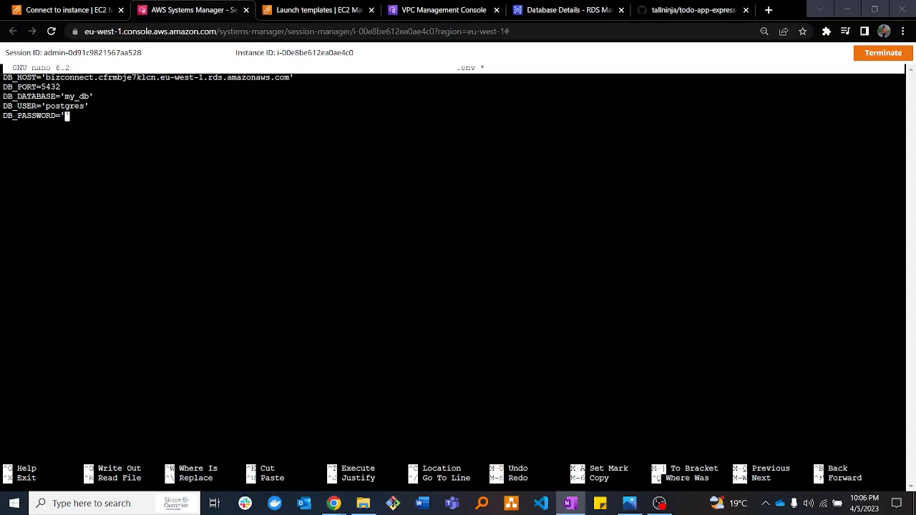
{"action": "key", "text": "alt+Tab"}
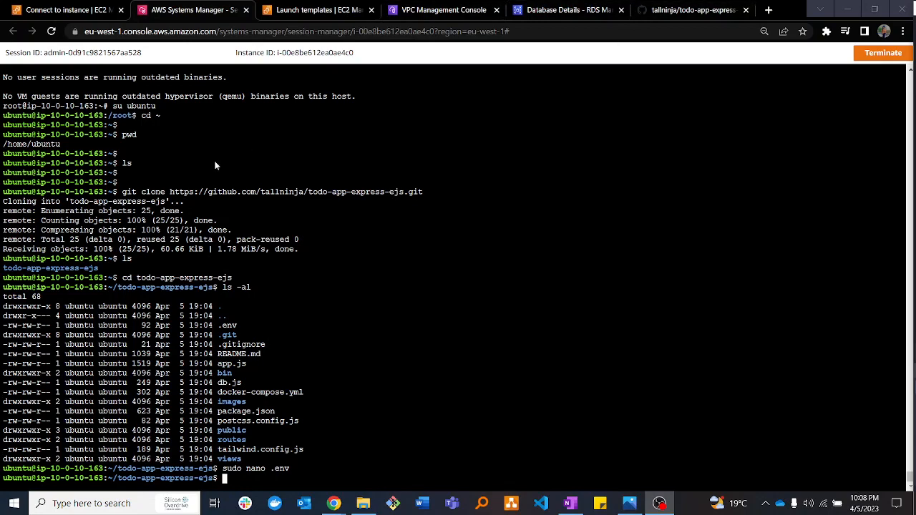
Install the project's dependencies with "npm install" and start the todo app with "npm start".
{"action": "type", "text": "npm install"}
{"action": "key", "text": "Return"}
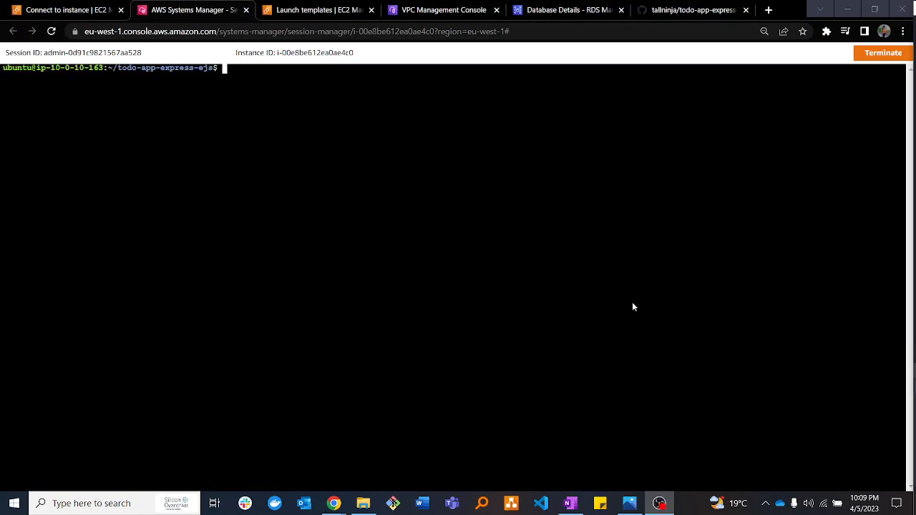
{"action": "left_click", "coordinate": [224, 71]}
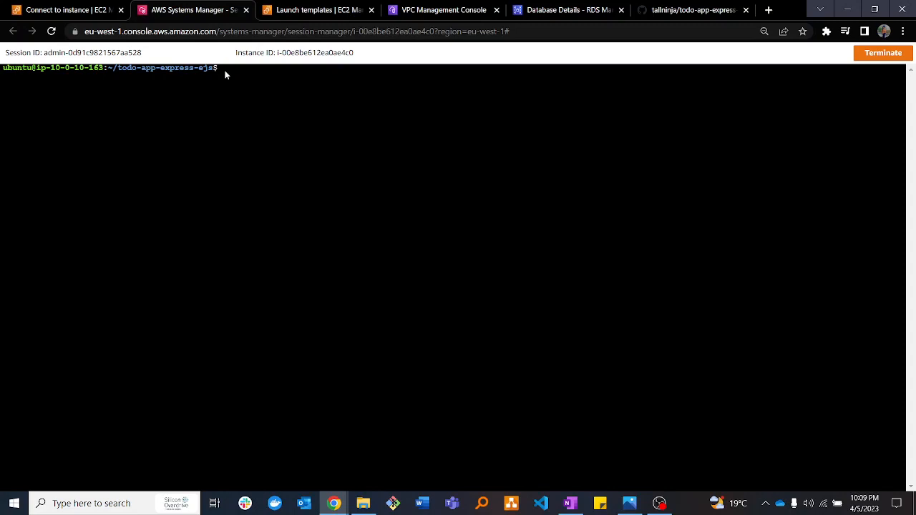
{"action": "type", "text": "npm start"}
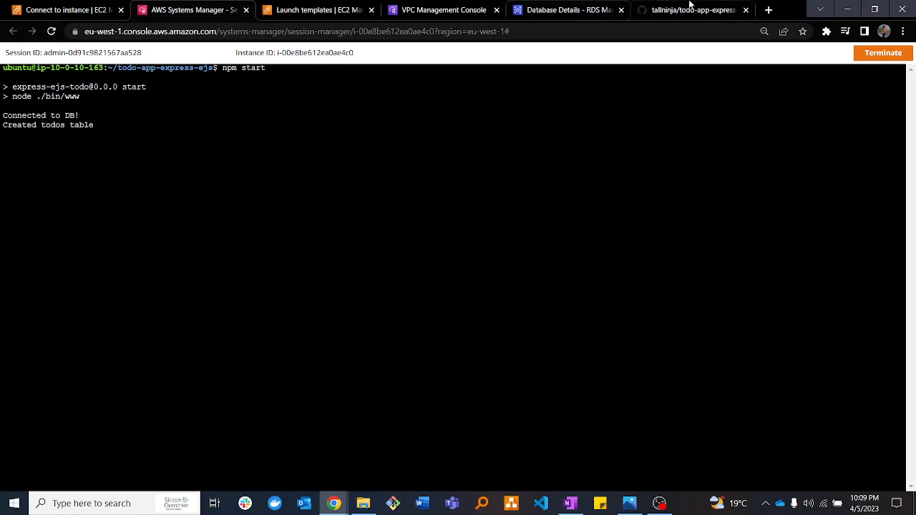
Check the port number in the running instructions of the todo-app-express-ejs README on GitHub.
{"action": "left_click", "coordinate": [663, 5]}
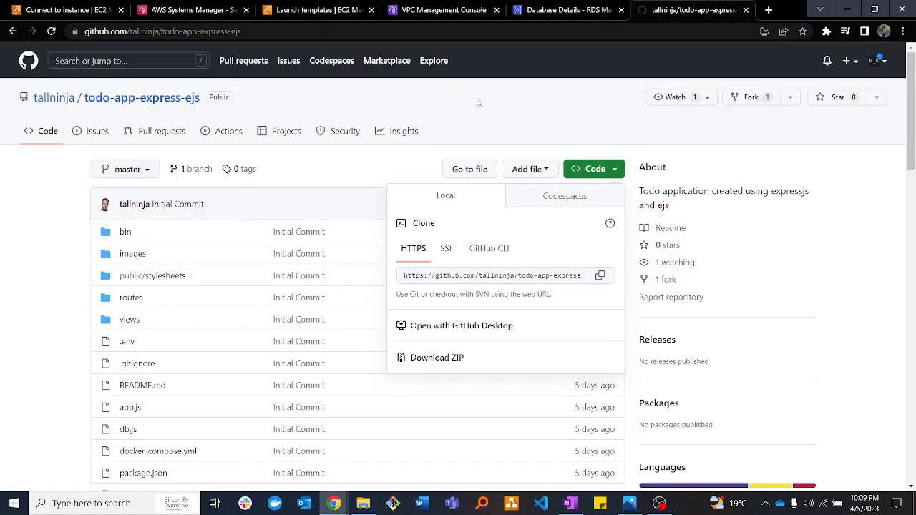
{"action": "left_click", "coordinate": [270, 349]}
{"action": "scroll", "coordinate": [270, 348], "scroll_direction": "down", "scroll_amount": 15}
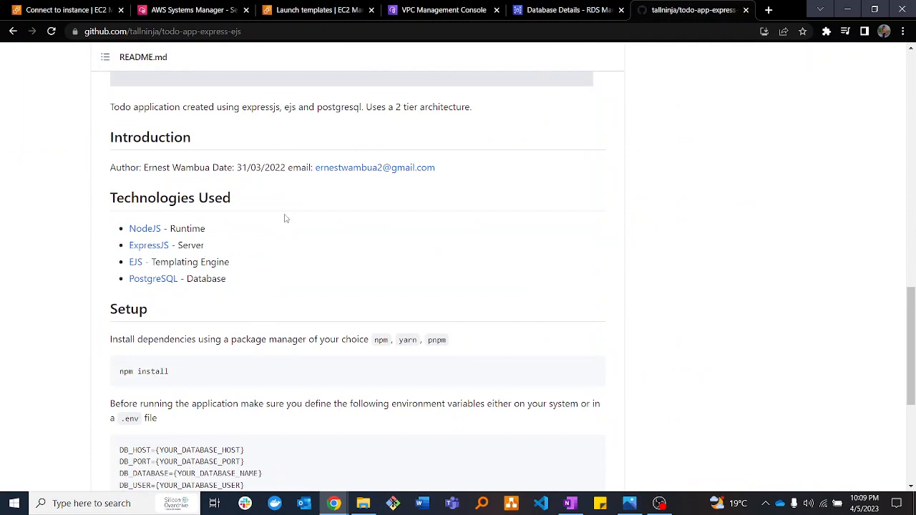
{"action": "scroll", "coordinate": [349, 381], "scroll_direction": "down", "scroll_amount": 4}
{"action": "left_click_drag", "start_coordinate": [302, 351], "coordinate": [271, 350]}
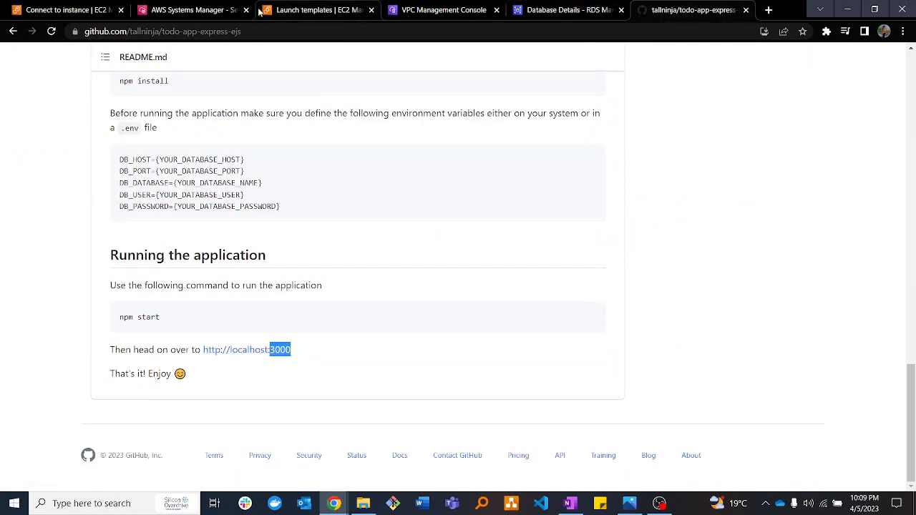
Return to the EC2 instances list and copy the public IPv4 address of the test instance.
{"action": "left_click", "coordinate": [331, 9]}
{"action": "left_click", "coordinate": [190, 9]}
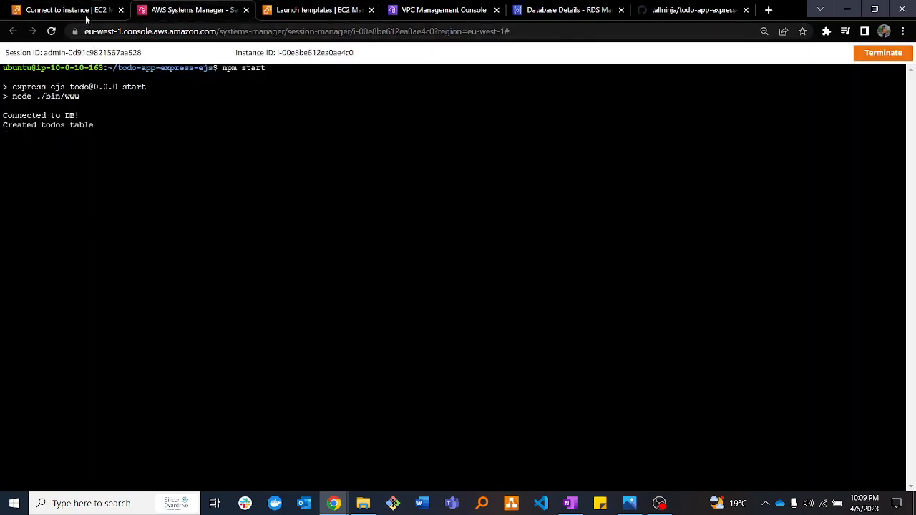
{"action": "left_click", "coordinate": [86, 13]}
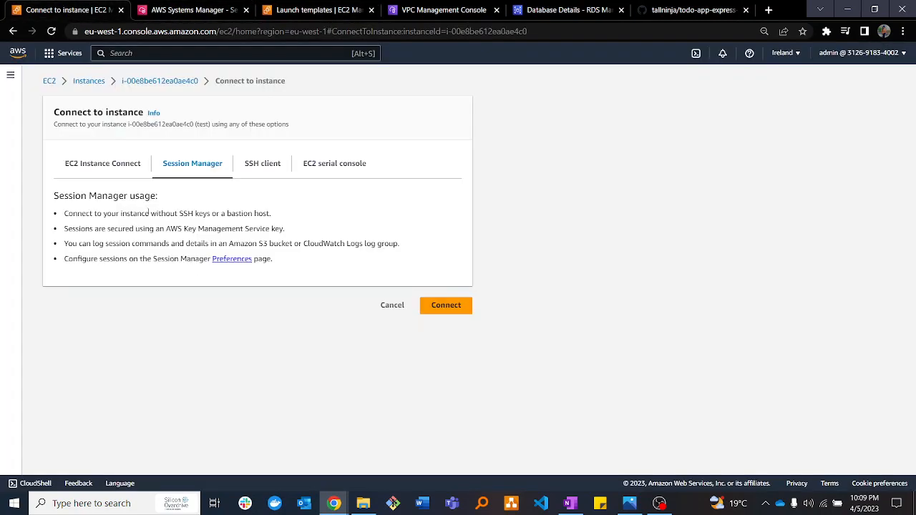
{"action": "left_click", "coordinate": [89, 81]}
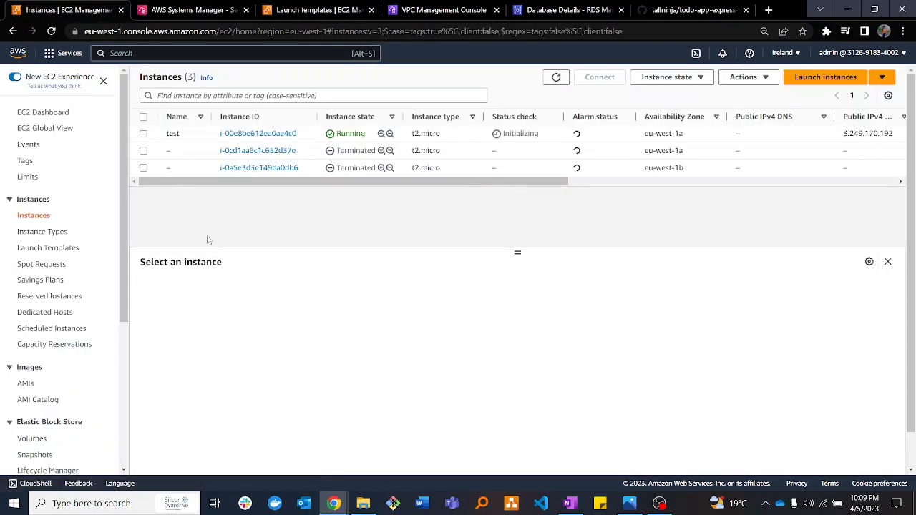
{"action": "left_click", "coordinate": [143, 136]}
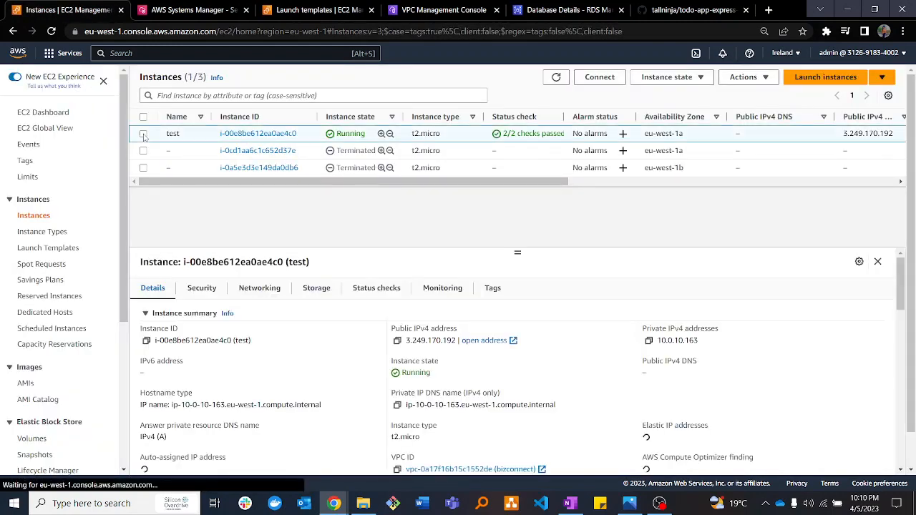
{"action": "left_click", "coordinate": [397, 340]}
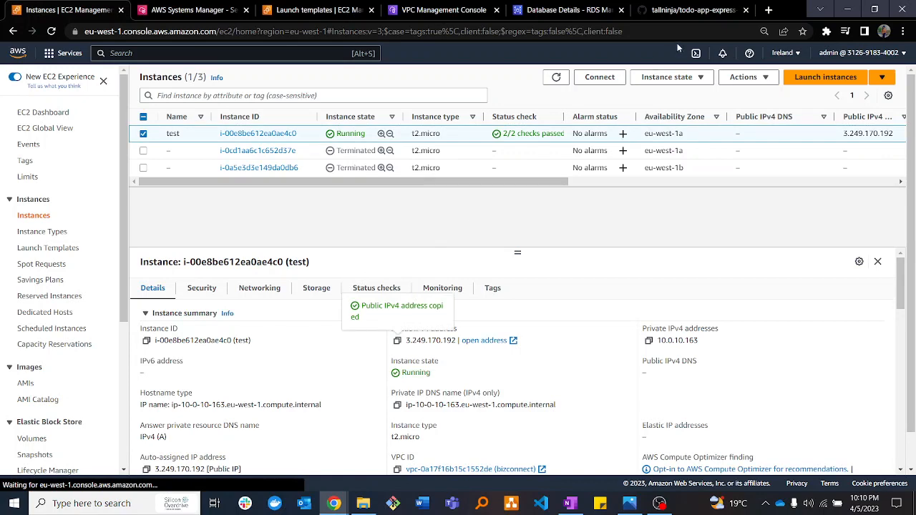
Load the copied instance address in a new browser tab, using port 3000 as 3.249.170.192:3000.
{"action": "left_click", "coordinate": [769, 11]}
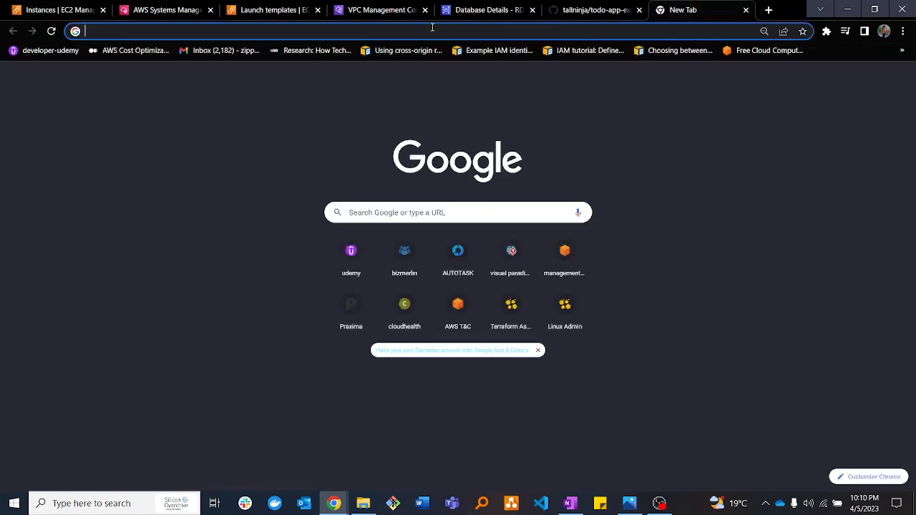
{"action": "key", "text": "ctrl+v"}
{"action": "key", "text": "Return"}
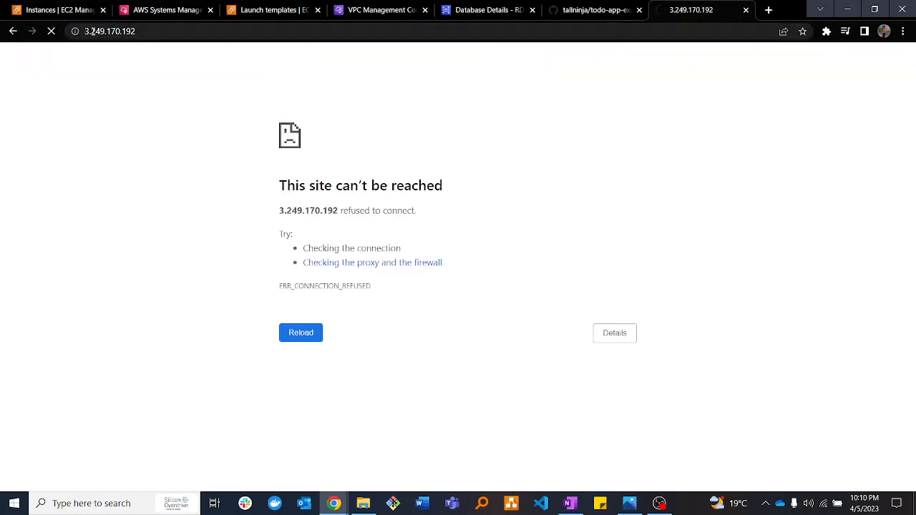
{"action": "left_click", "coordinate": [91, 32]}
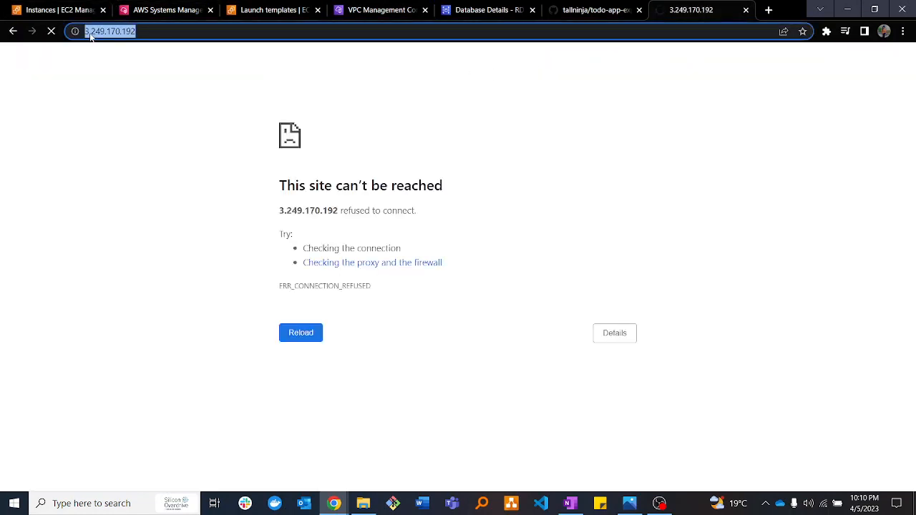
{"action": "left_click", "coordinate": [86, 33]}
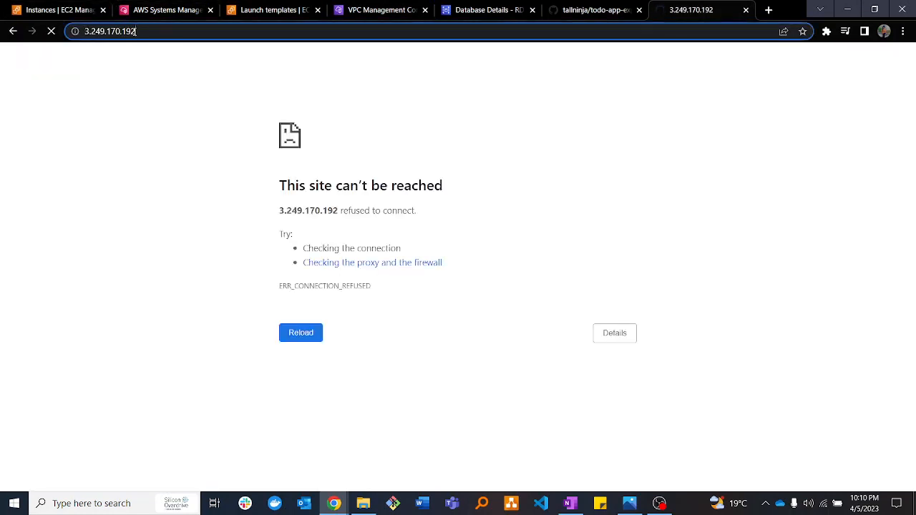
{"action": "left_click", "coordinate": [137, 31]}
{"action": "type", "text": ":3000"}
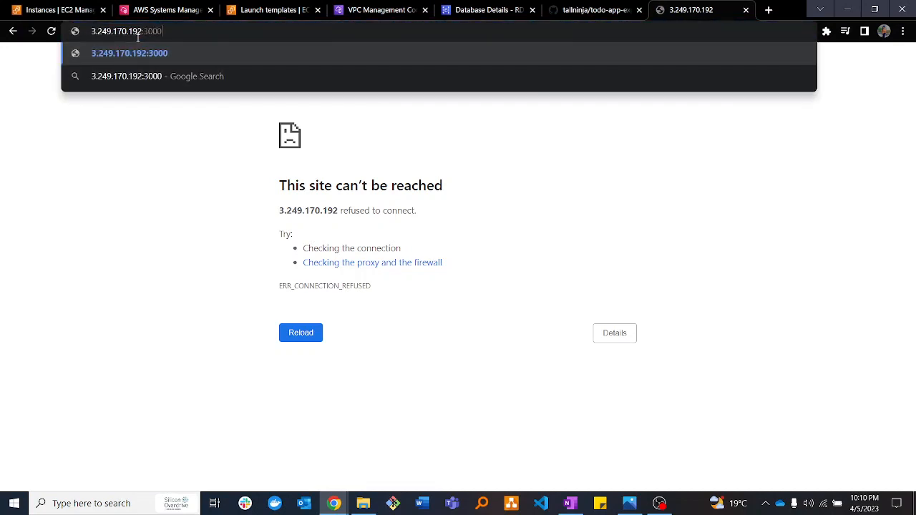
{"action": "key", "text": "Return"}
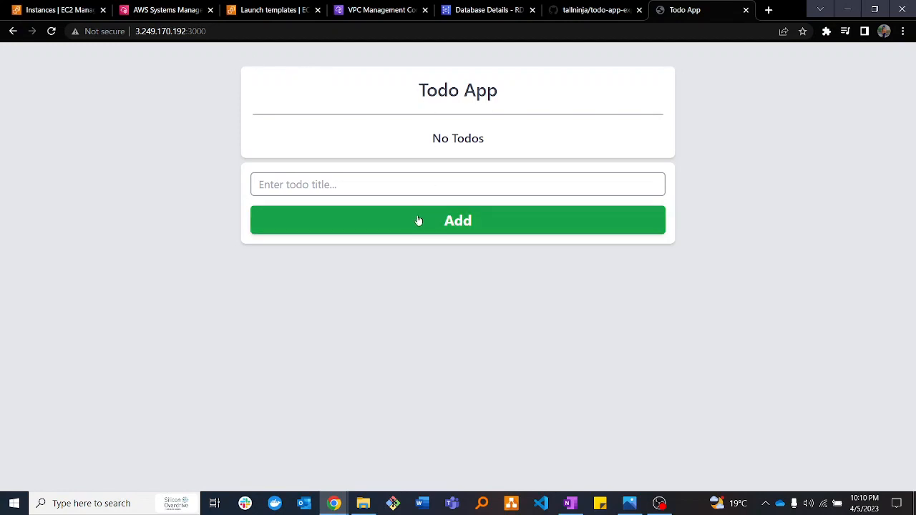
Add three todos titled Monday, Tuesday and Thursday in the Todo App.
{"action": "left_click", "coordinate": [294, 188]}
{"action": "type", "text": "Monday"}
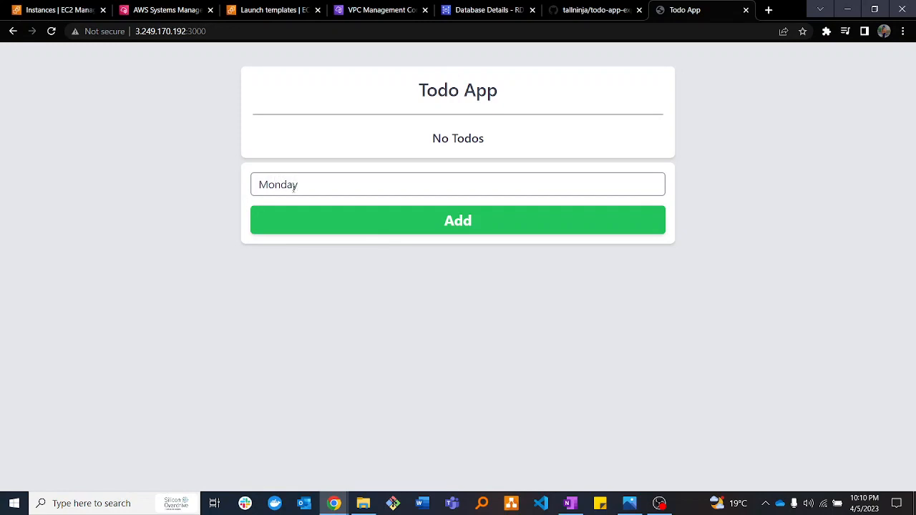
{"action": "left_click", "coordinate": [442, 229]}
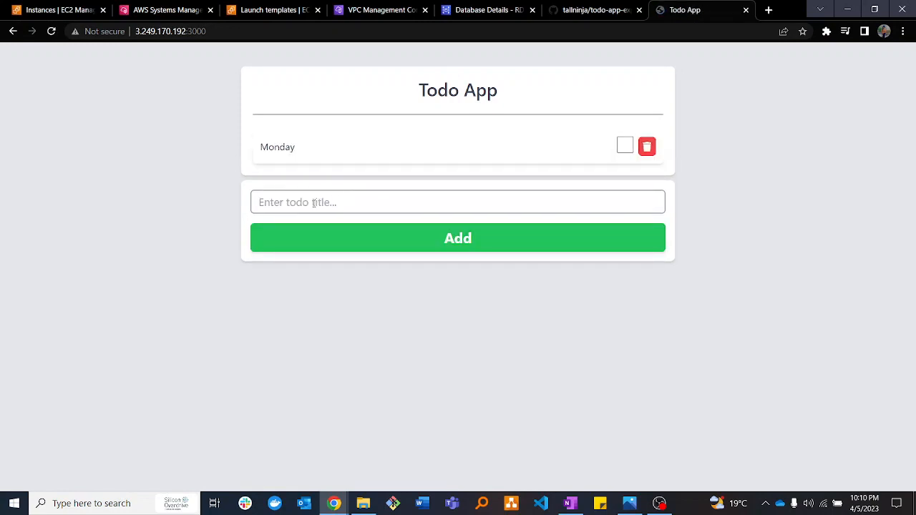
{"action": "type", "text": "Tuesday"}
{"action": "left_click", "coordinate": [396, 238]}
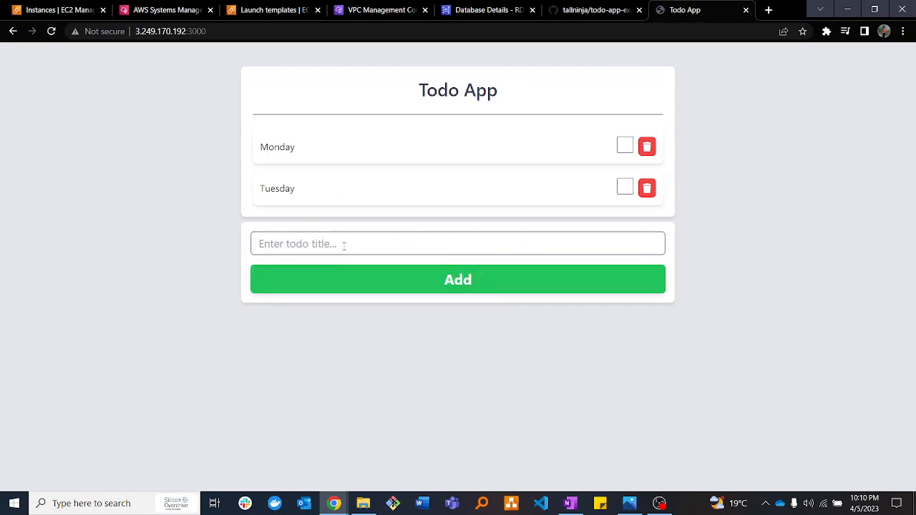
{"action": "type", "text": "Thursday"}
{"action": "left_click", "coordinate": [457, 297]}
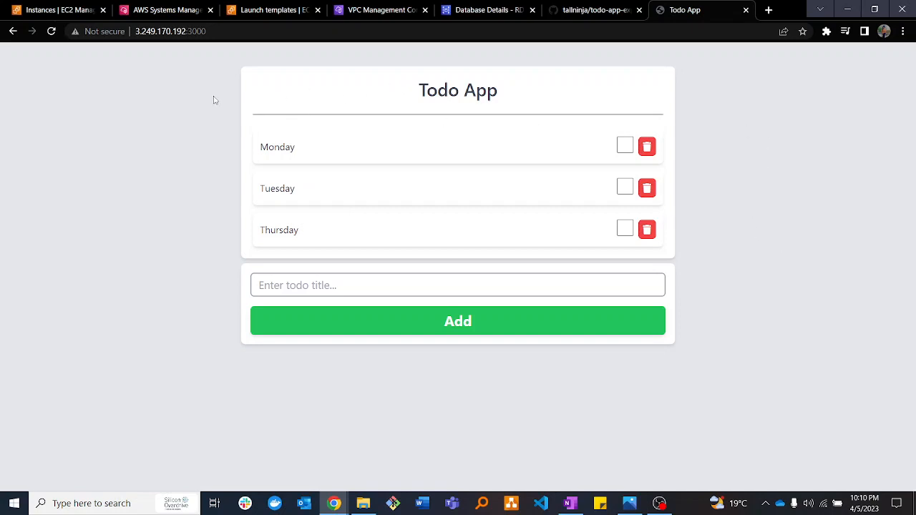
Review the added todos, the server's request log in the Session Manager terminal, and the port in the app's address.
{"action": "left_click_drag", "start_coordinate": [213, 98], "coordinate": [815, 269]}
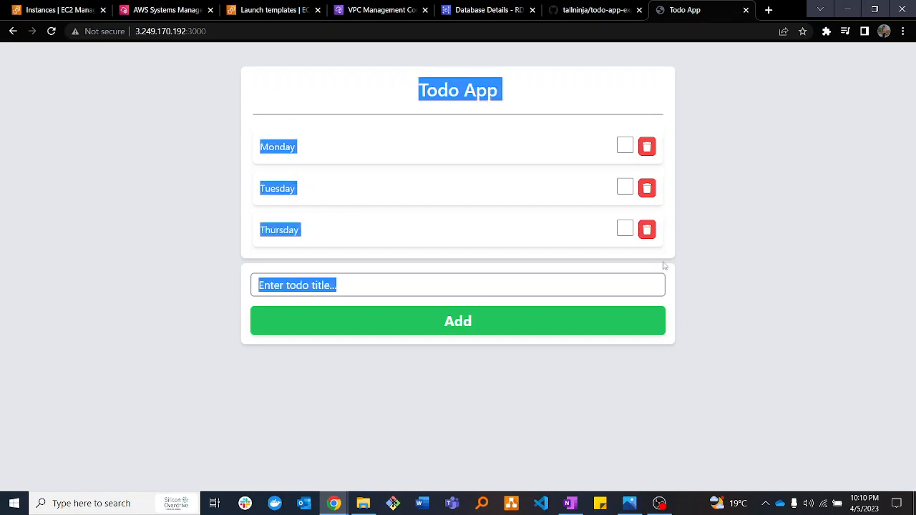
{"action": "left_click", "coordinate": [703, 265]}
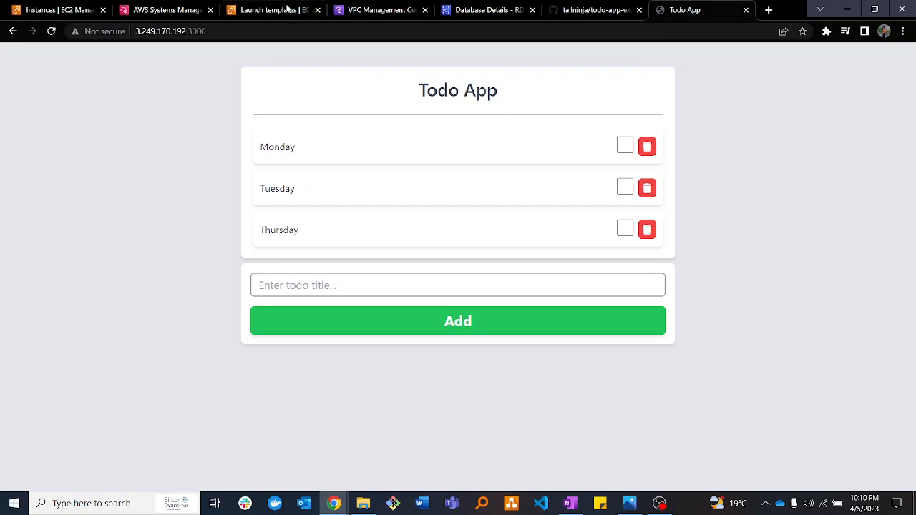
{"action": "left_click", "coordinate": [166, 11]}
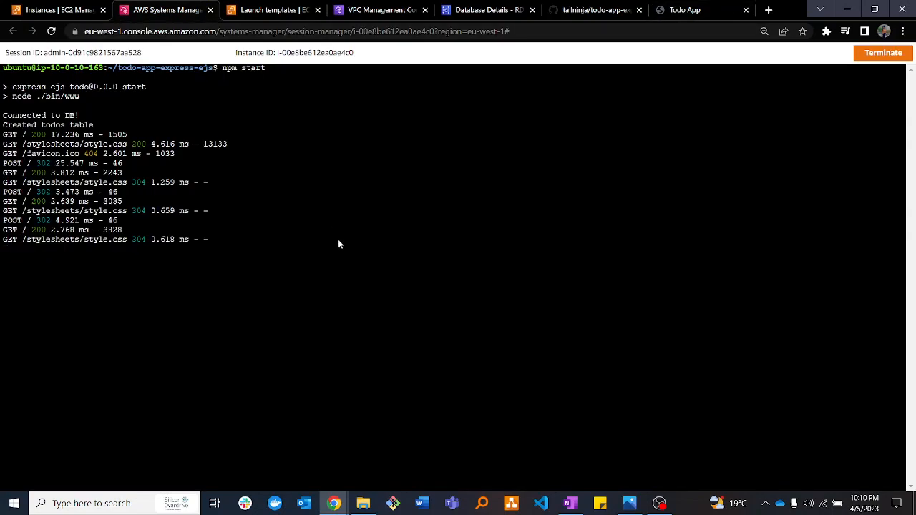
{"action": "left_click", "coordinate": [678, 8]}
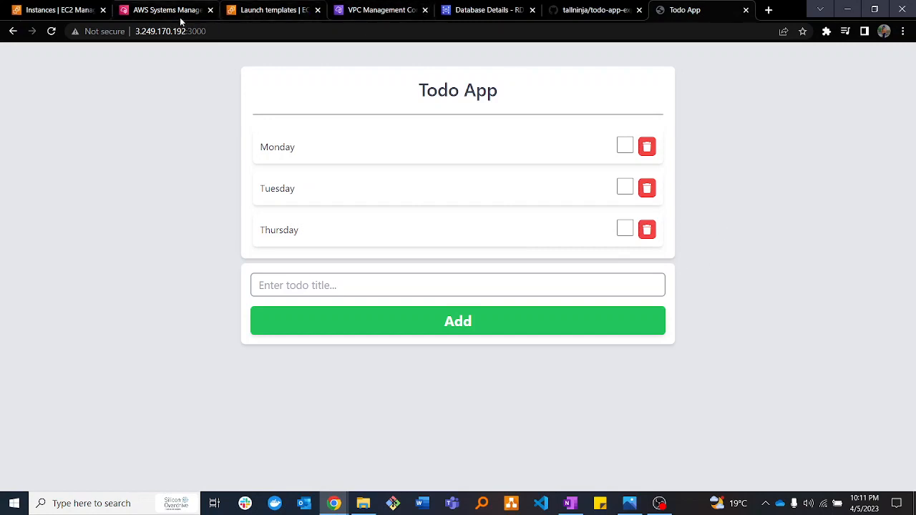
{"action": "left_click_drag", "start_coordinate": [213, 32], "coordinate": [189, 38]}
{"action": "left_click", "coordinate": [181, 90]}
{"action": "left_click", "coordinate": [209, 32]}
{"action": "left_click", "coordinate": [205, 32]}
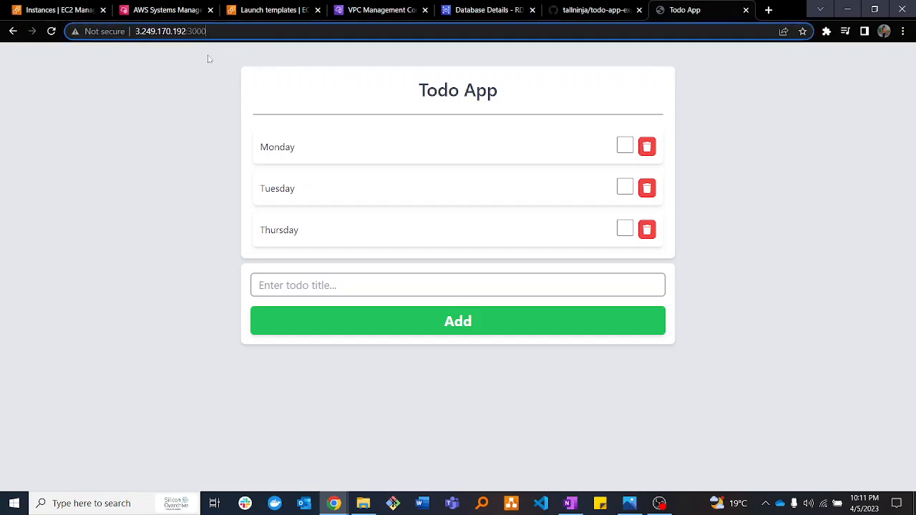
Stop the running todo app server in the Session Manager terminal.
{"action": "left_click", "coordinate": [140, 9]}
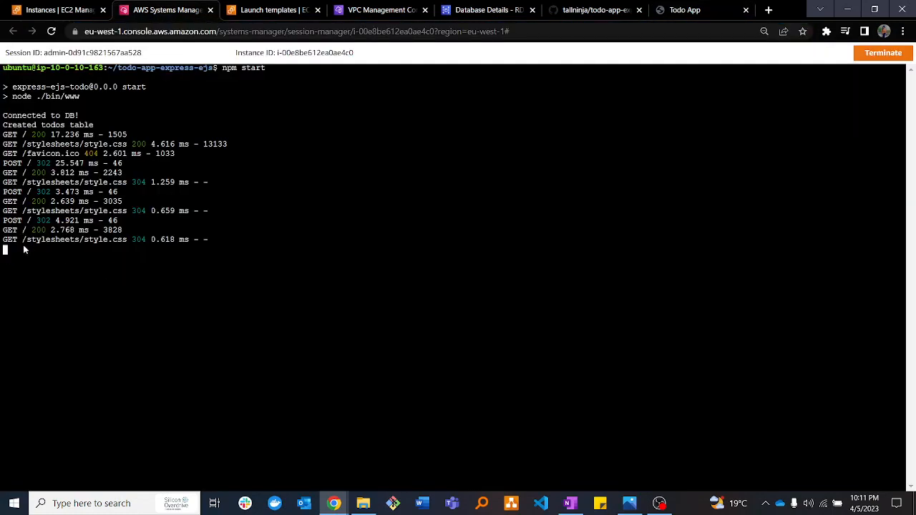
{"action": "key", "text": "ctrl+c"}
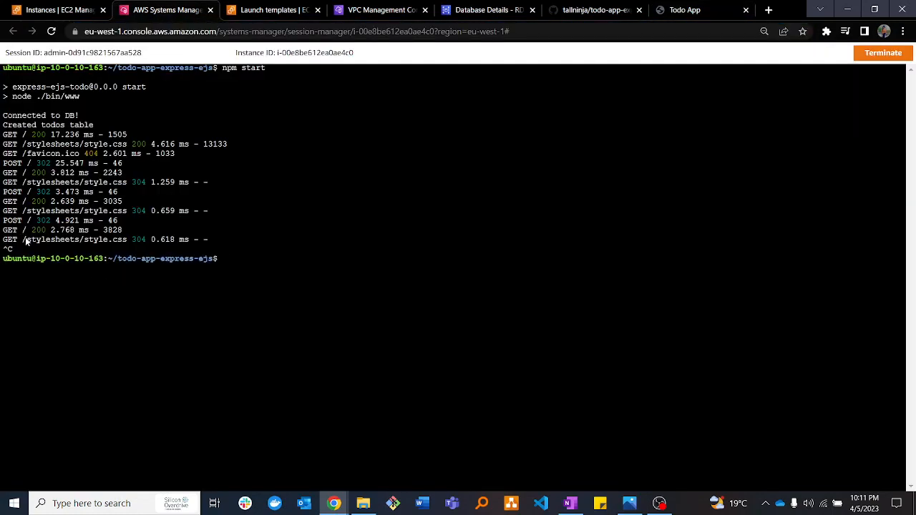
{"action": "key", "text": "Return"}
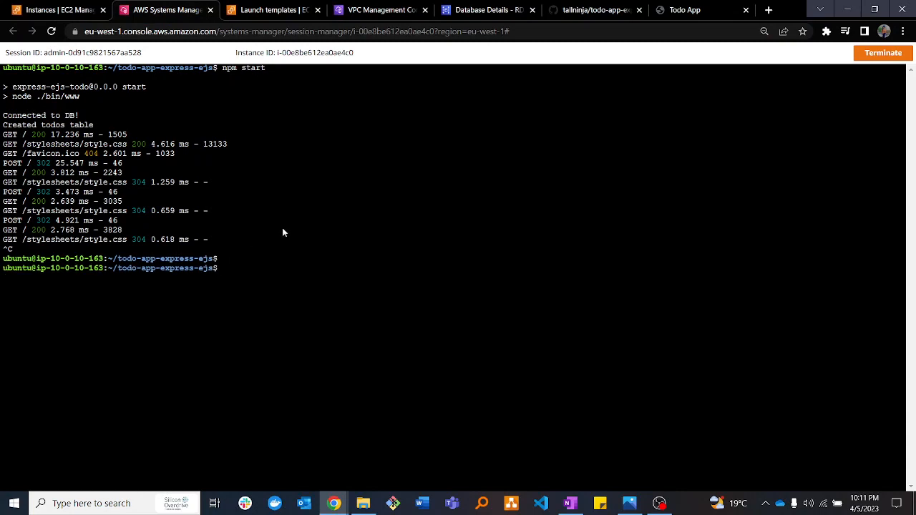
Start a psql command at the shell prompt with user postgres, port 5432 and the host option.
{"action": "left_click", "coordinate": [680, 12]}
{"action": "type", "text": "pg"}
{"action": "key", "text": "BackSpace"}
{"action": "type", "text": "sql --U"}
{"action": "key", "text": "BackSpace"}
{"action": "key", "text": "BackSpace"}
{"action": "key", "text": "BackSpace"}
{"action": "type", "text": "-U"}
{"action": "type", "text": "postgres"}
{"action": "type", "text": "--db"}
{"action": "key", "text": "BackSpace"}
{"action": "key", "text": "BackSpace"}
{"action": "type", "text": "port=5432 -h"}
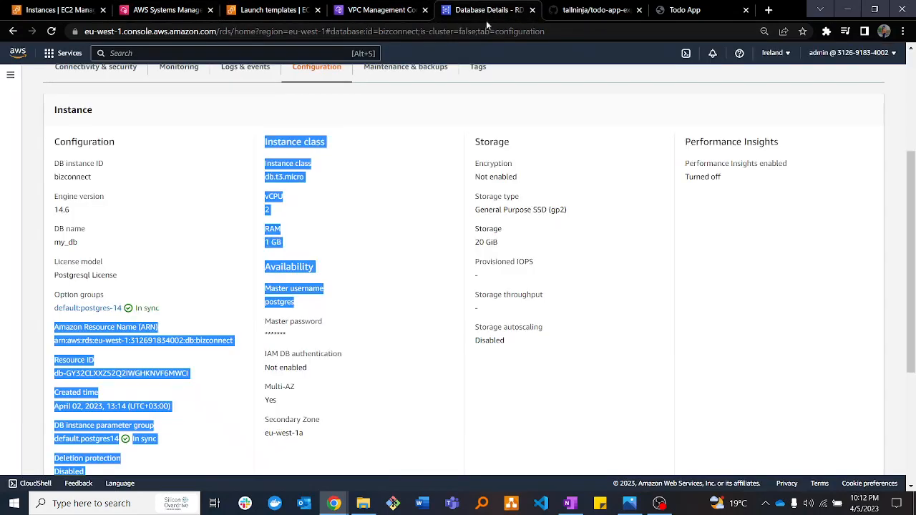
Copy the bizconnect RDS endpoint into the psql command as host, add --dbname=my_db and run it.
{"action": "left_click", "coordinate": [486, 10]}
{"action": "left_click", "coordinate": [95, 67]}
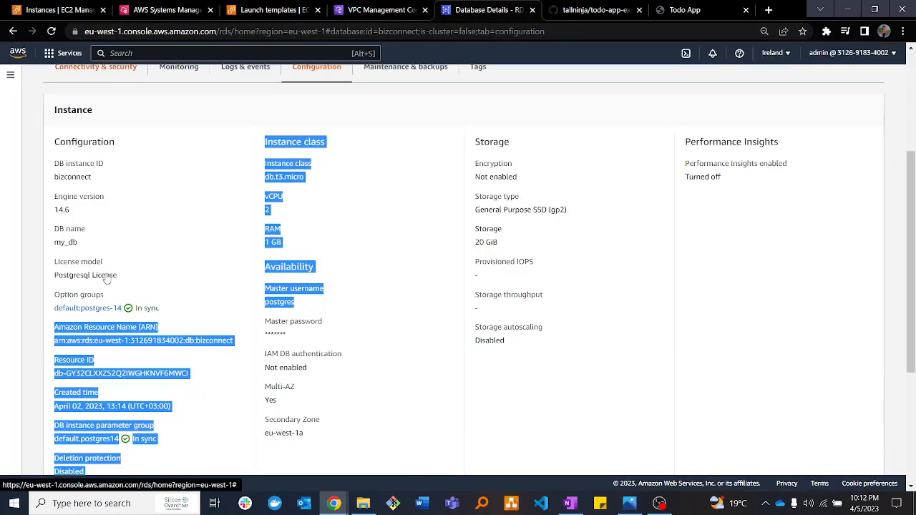
{"action": "left_click_drag", "start_coordinate": [54, 173], "coordinate": [130, 185]}
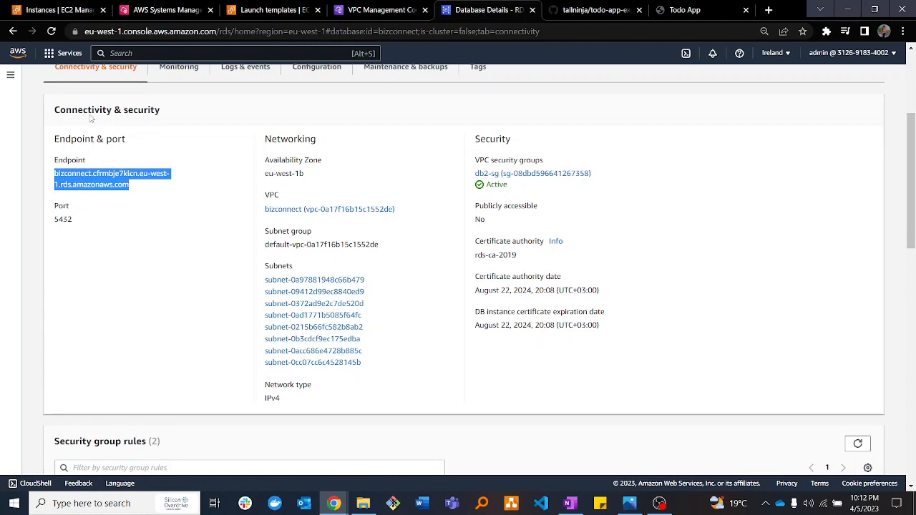
{"action": "left_click", "coordinate": [166, 10]}
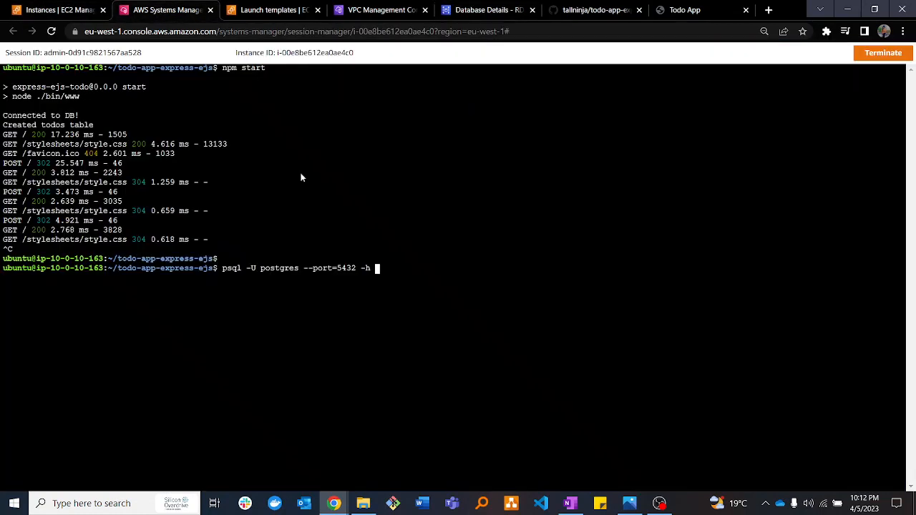
{"action": "right_click", "coordinate": [375, 270]}
{"action": "left_click", "coordinate": [409, 362]}
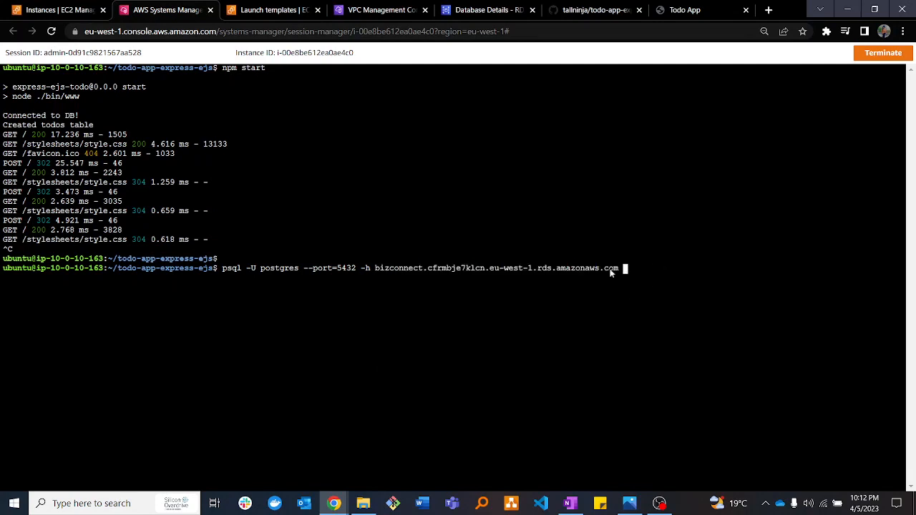
{"action": "type", "text": "--dbname=my_db"}
{"action": "key", "text": "Return"}
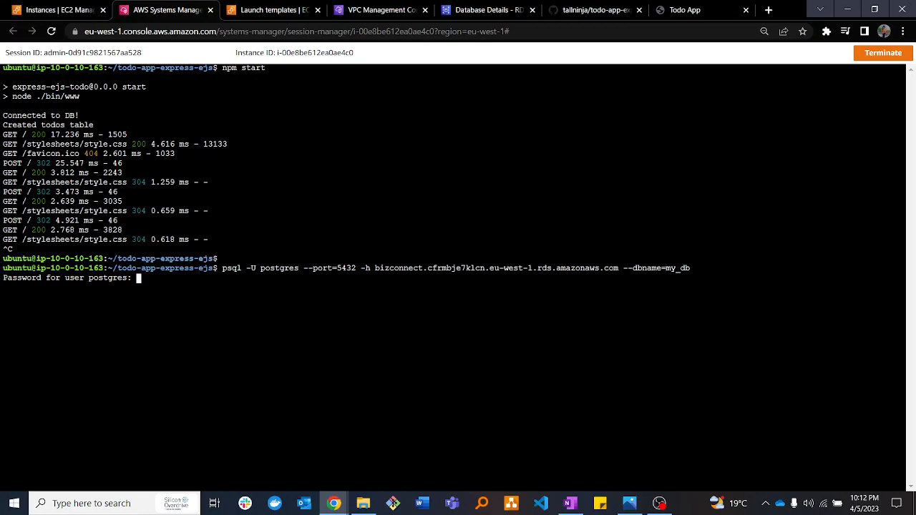
Fetch the database password and submit it at the postgres user's password prompt.
{"action": "key", "text": "alt+Tab"}
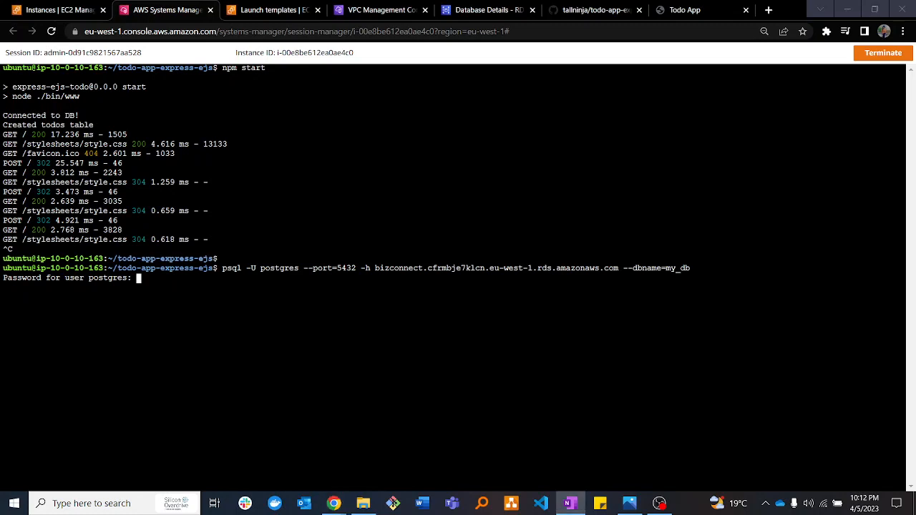
{"action": "right_click", "coordinate": [141, 280]}
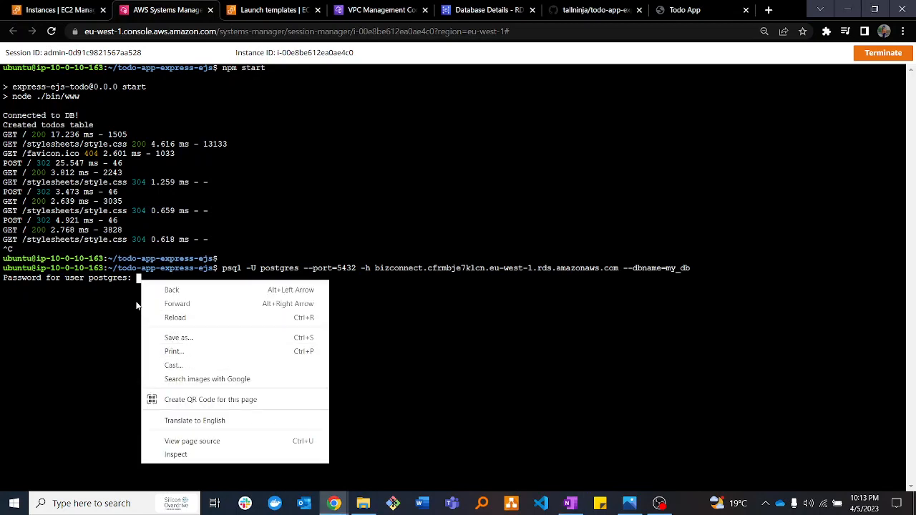
{"action": "left_click", "coordinate": [137, 277]}
{"action": "right_click", "coordinate": [138, 276]}
{"action": "left_click", "coordinate": [179, 372]}
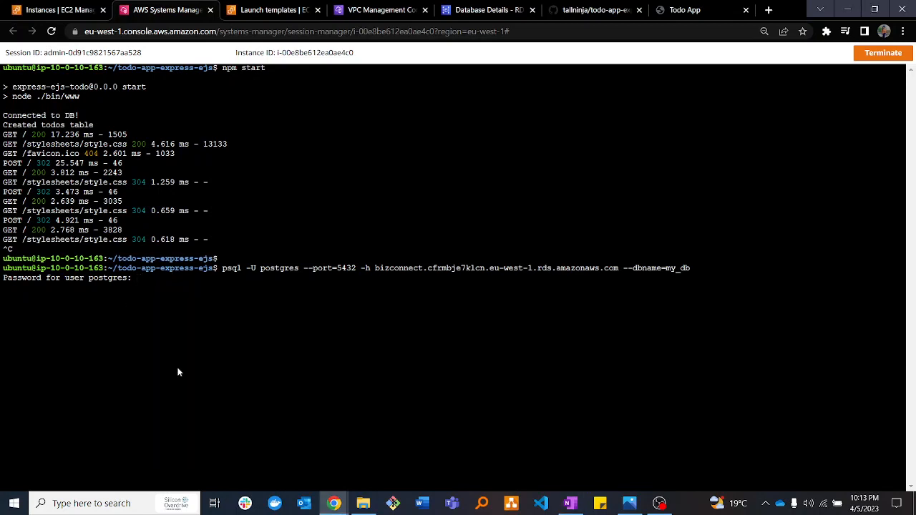
{"action": "key", "text": "Return"}
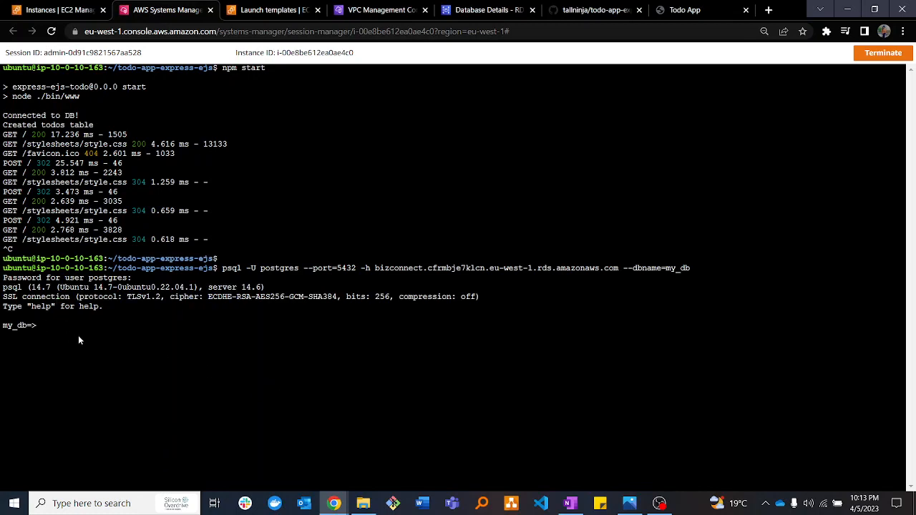
List the server's databases with \l and connect to my_db with \c.
{"action": "type", "text": "\\l"}
{"action": "key", "text": "Return"}
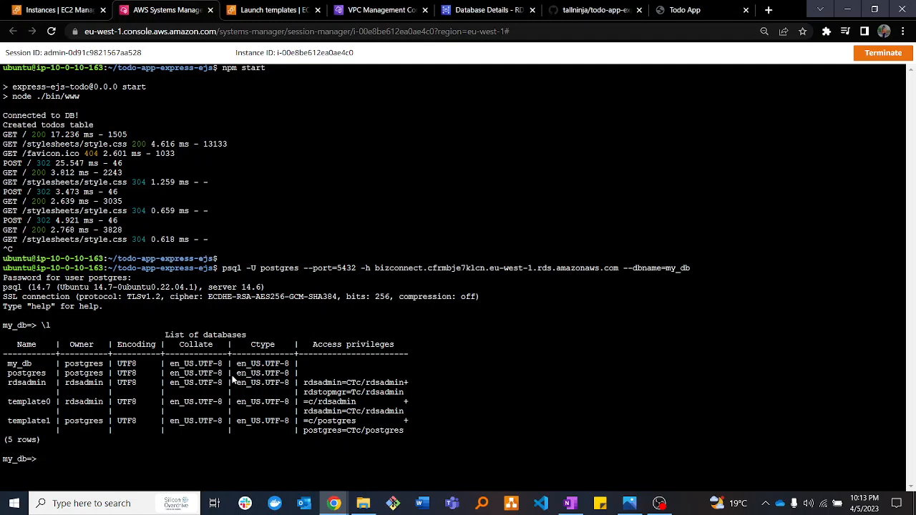
{"action": "type", "text": "\\c my_db;"}
{"action": "key", "text": "Return"}
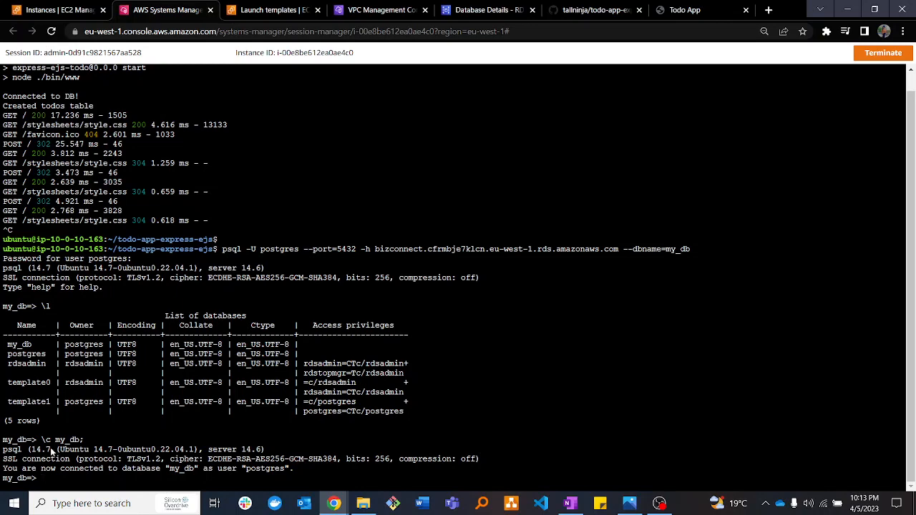
List the relations in my_db with \d and review the todos in the Todo App for comparison.
{"action": "type", "text": "\\d"}
{"action": "key", "text": "Return"}
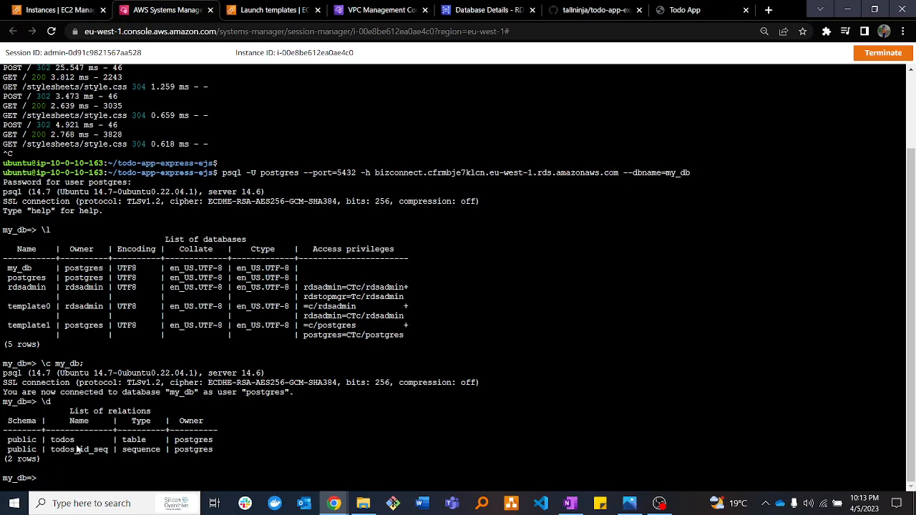
{"action": "left_click_drag", "start_coordinate": [79, 445], "coordinate": [53, 444]}
{"action": "left_click", "coordinate": [688, 10]}
{"action": "left_click", "coordinate": [164, 10]}
{"action": "left_click", "coordinate": [43, 480]}
{"action": "left_click", "coordinate": [685, 10]}
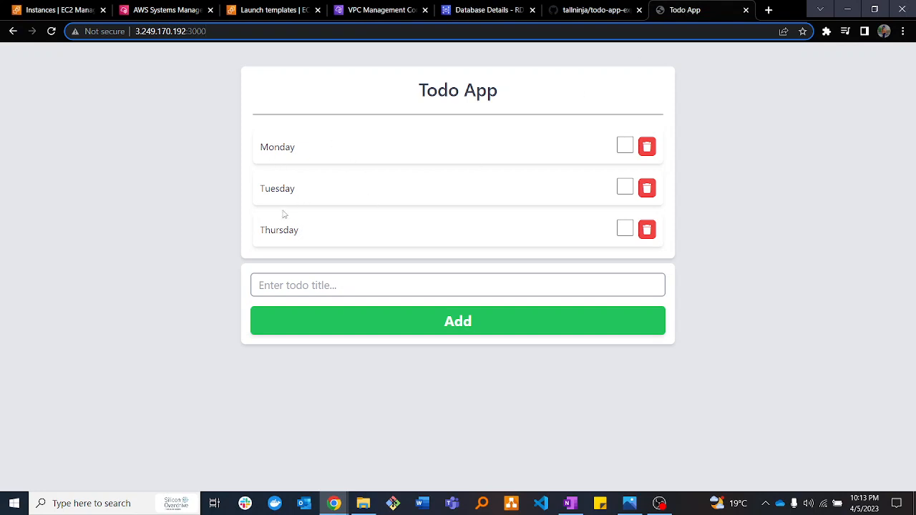
{"action": "left_click", "coordinate": [152, 8]}
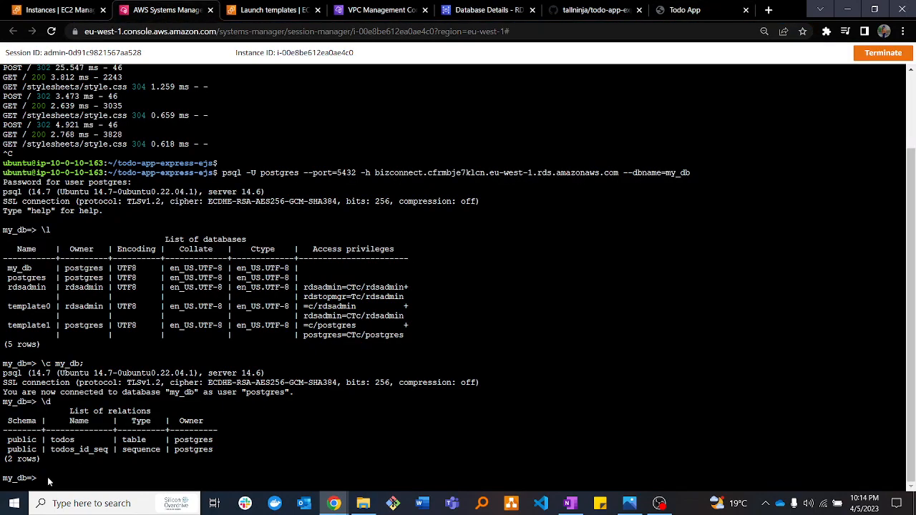
Run SELECT * FROM todos; and compare the returned rows with the entries in the Todo App.
{"action": "type", "text": "SELCT"}
{"action": "key", "text": "BackSpace"}
{"action": "key", "text": "BackSpace"}
{"action": "type", "text": "ECT *"}
{"action": "type", "text": "FROM todos;"}
{"action": "key", "text": "Return"}
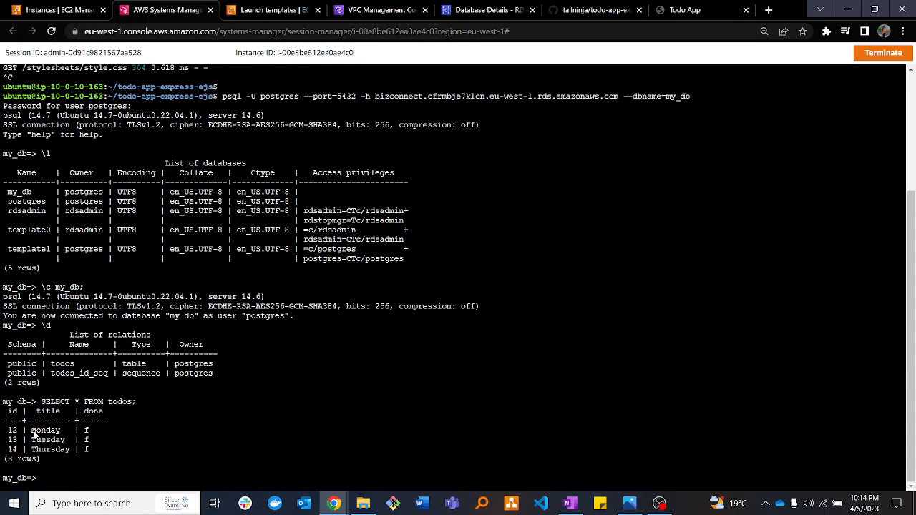
{"action": "left_click", "coordinate": [678, 13]}
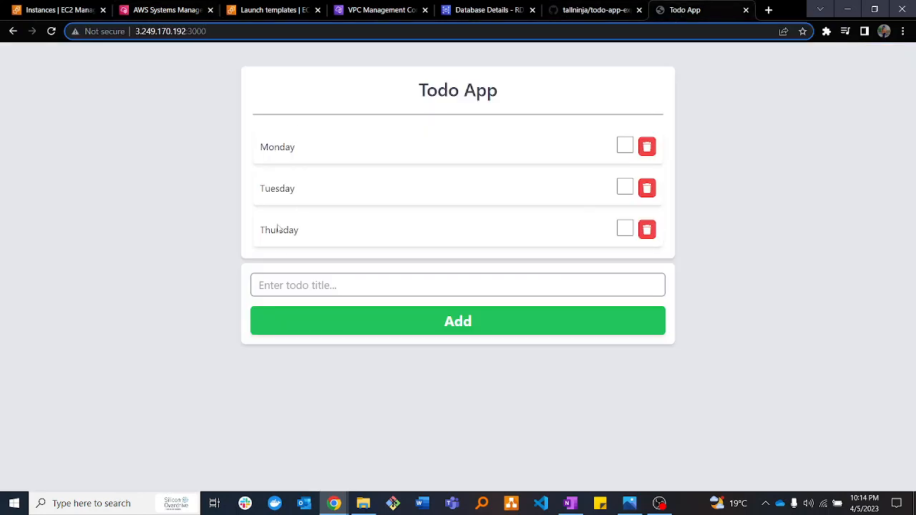
{"action": "left_click", "coordinate": [166, 10]}
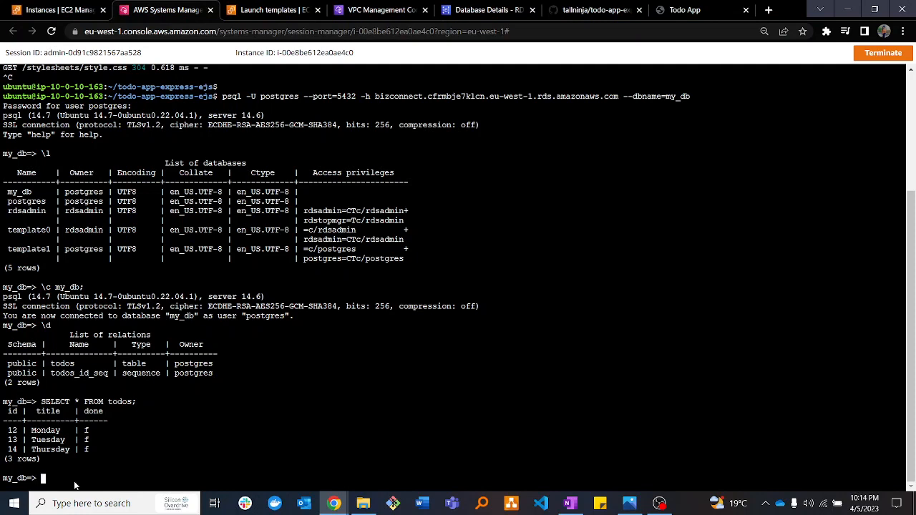
Quit psql with \q to return to the Ubuntu shell prompt.
{"action": "type", "text": "\\"}
{"action": "type", "text": "q"}
{"action": "key", "text": "Return"}
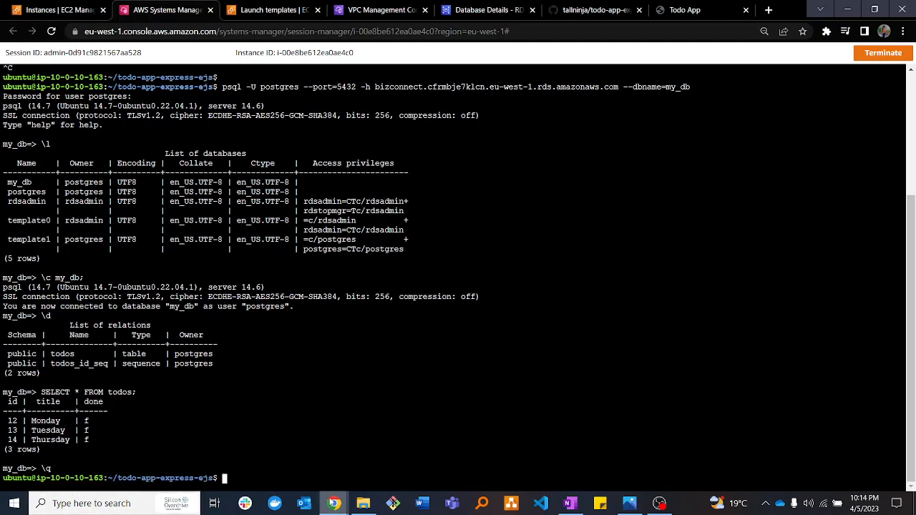
{"action": "key", "text": "Return"}
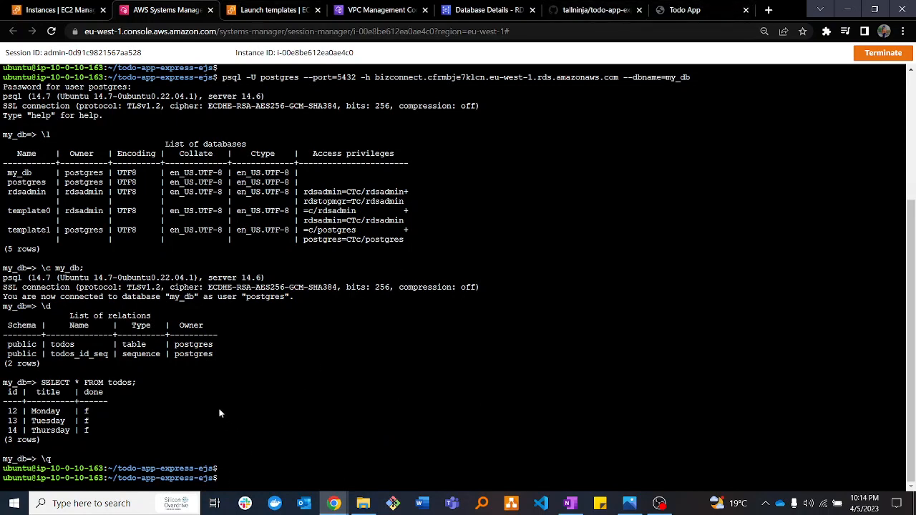
Examine the port number in the Todo App's address and return to the terminal session.
{"action": "left_click", "coordinate": [671, 12]}
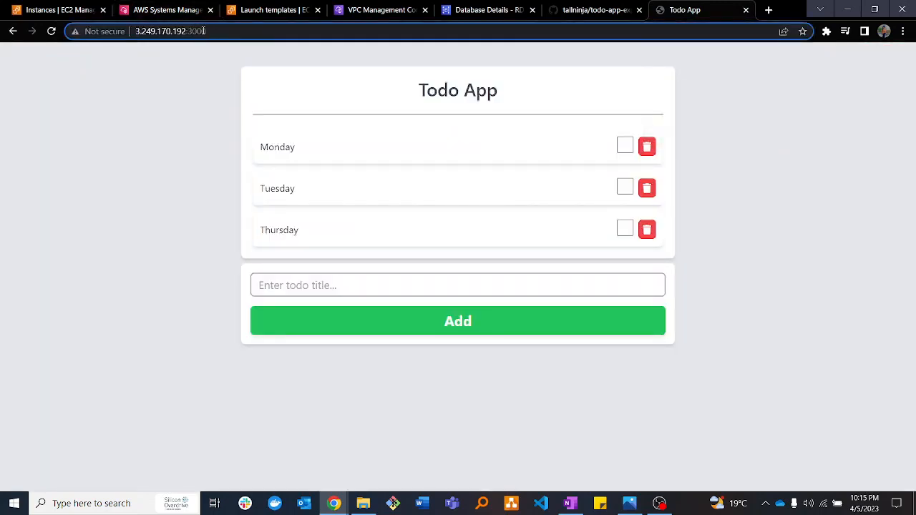
{"action": "left_click_drag", "start_coordinate": [205, 31], "coordinate": [191, 31]}
{"action": "left_click", "coordinate": [156, 108]}
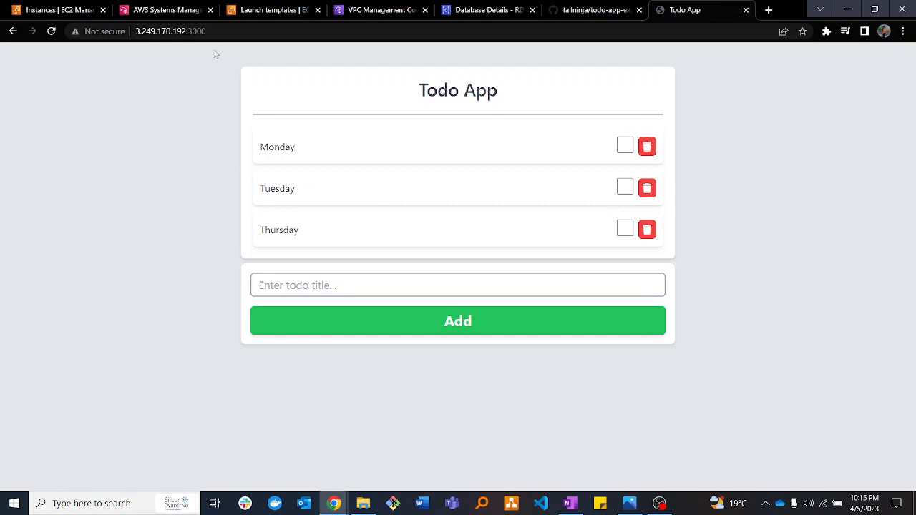
{"action": "left_click_drag", "start_coordinate": [207, 31], "coordinate": [189, 31]}
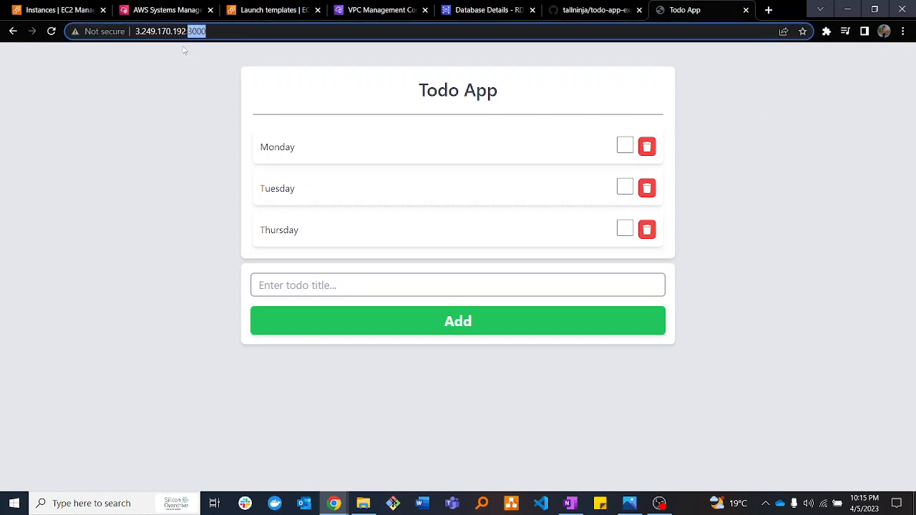
{"action": "left_click", "coordinate": [181, 6]}
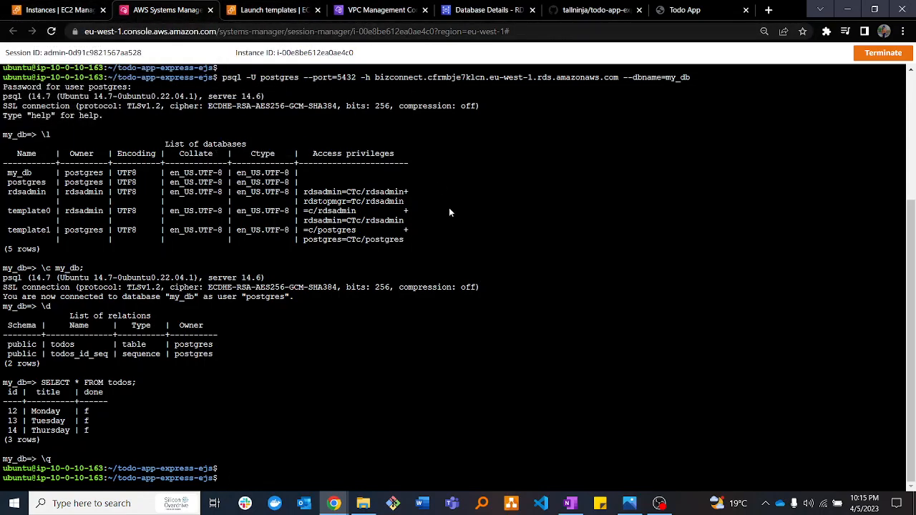
Close the Todo App page and clear the terminal output.
{"action": "left_click", "coordinate": [745, 10]}
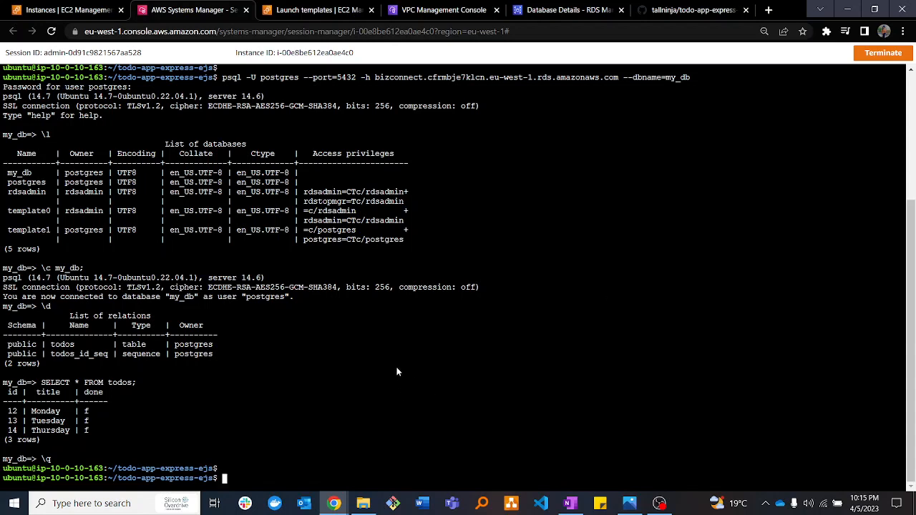
{"action": "key", "text": "alt+Tab"}
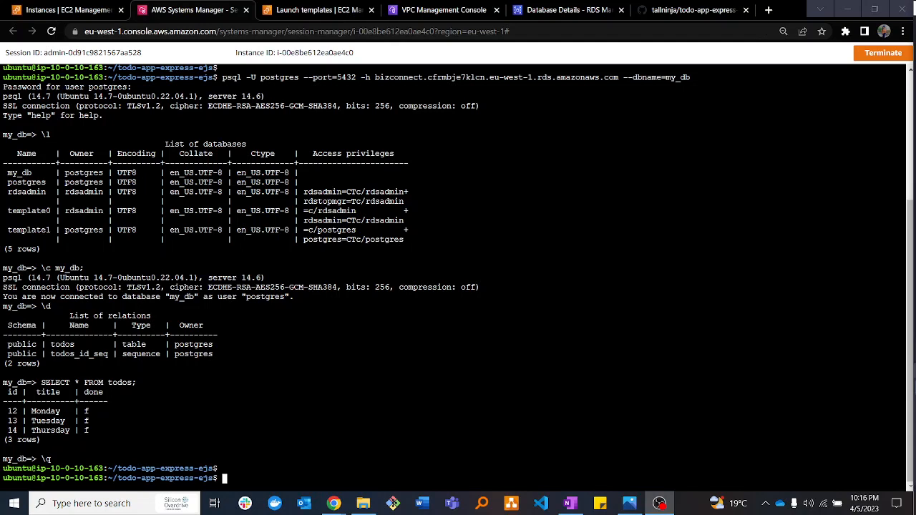
{"action": "left_click", "coordinate": [218, 480]}
{"action": "type", "text": "clear"}
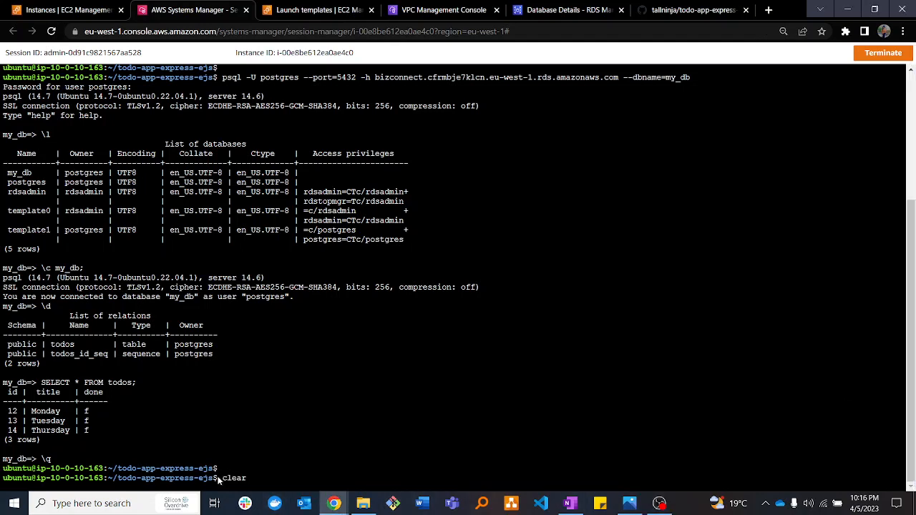
{"action": "key", "text": "Return"}
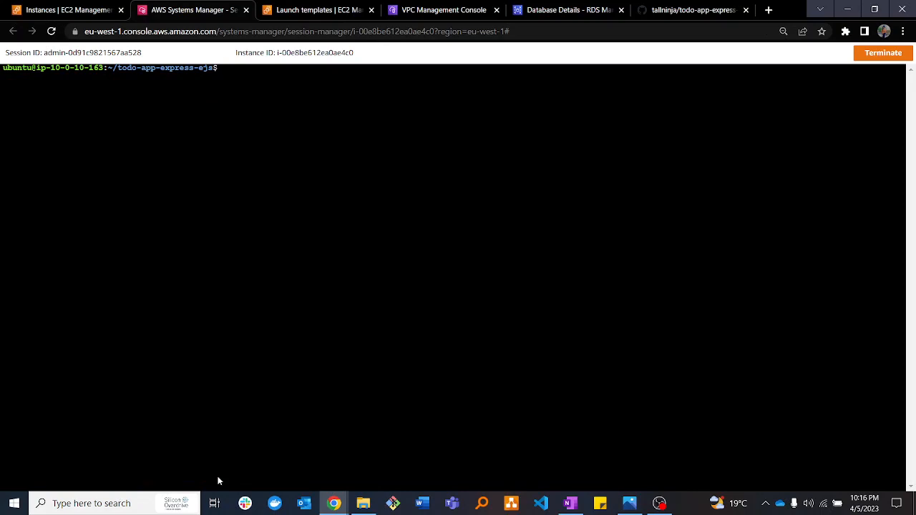
{"action": "key", "text": "Return"}
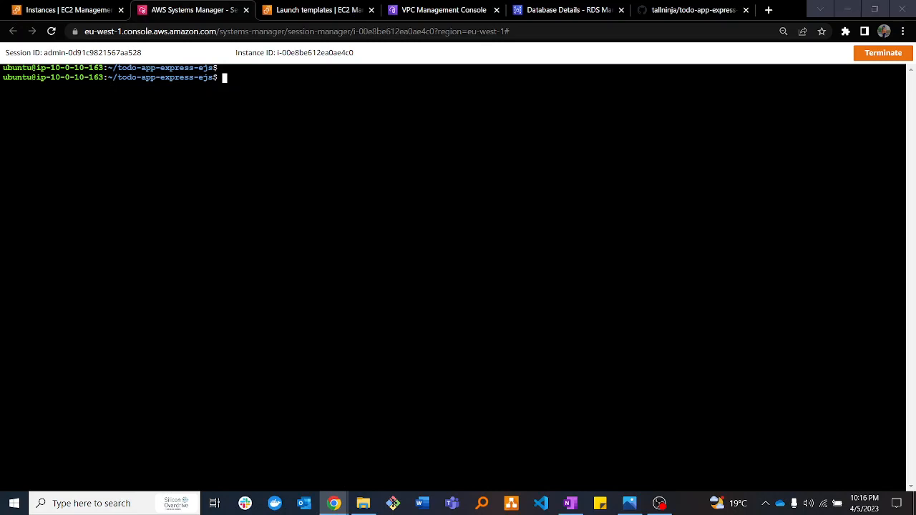
Run sudo iptables -t nat -A PREROUTING -p tcp --dport 80 -j REDIRECT --to-port 3000, replacing the pasted command's target port.
{"action": "right_click", "coordinate": [223, 79]}
{"action": "left_click", "coordinate": [268, 171]}
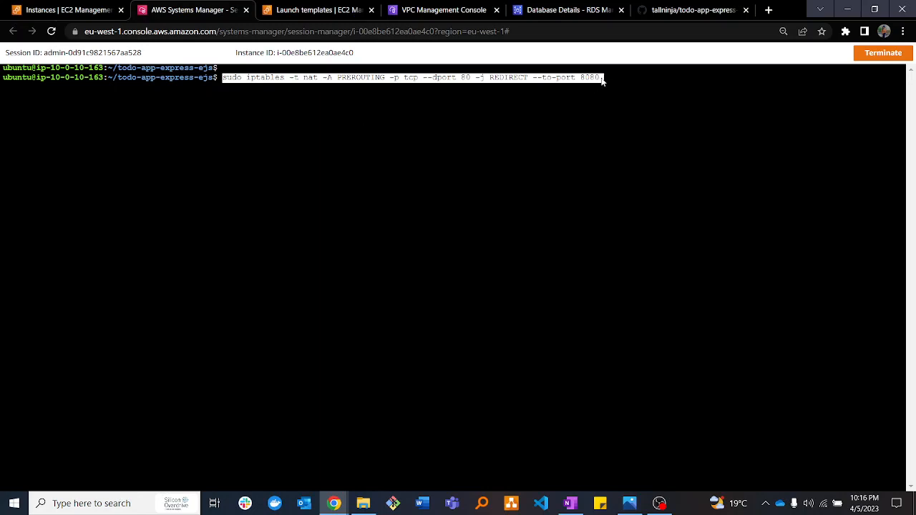
{"action": "key", "text": "BackSpace"}
{"action": "key", "text": "BackSpace"}
{"action": "key", "text": "BackSpace"}
{"action": "key", "text": "BackSpace"}
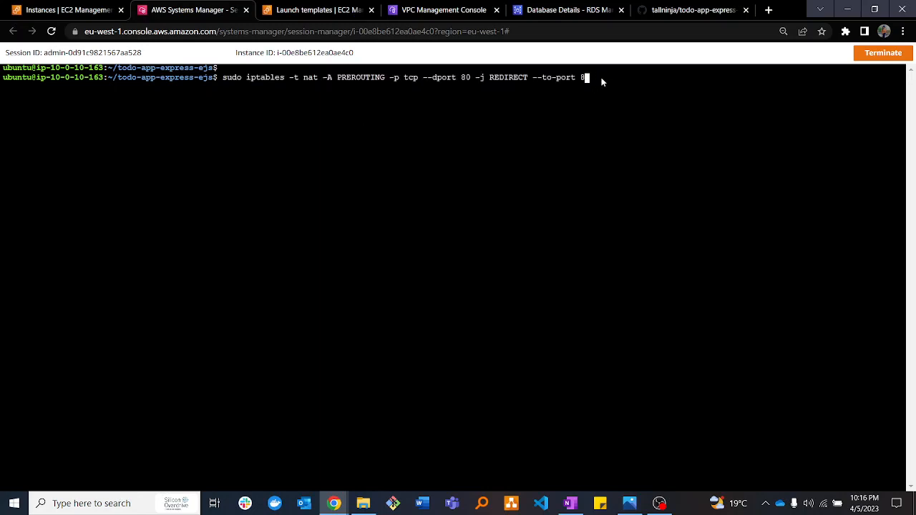
{"action": "type", "text": "3000"}
{"action": "left_click_drag", "start_coordinate": [424, 78], "coordinate": [601, 79]}
{"action": "left_click", "coordinate": [453, 80]}
{"action": "left_click", "coordinate": [601, 81]}
{"action": "key", "text": "Return"}
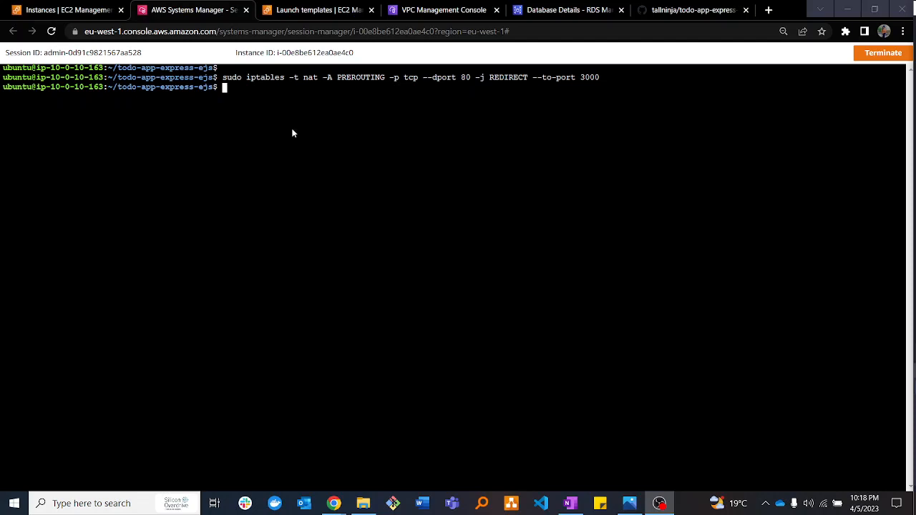
Paste the rule-listing command sudo iptables -t nat -L at the shell prompt.
{"action": "left_click", "coordinate": [226, 93]}
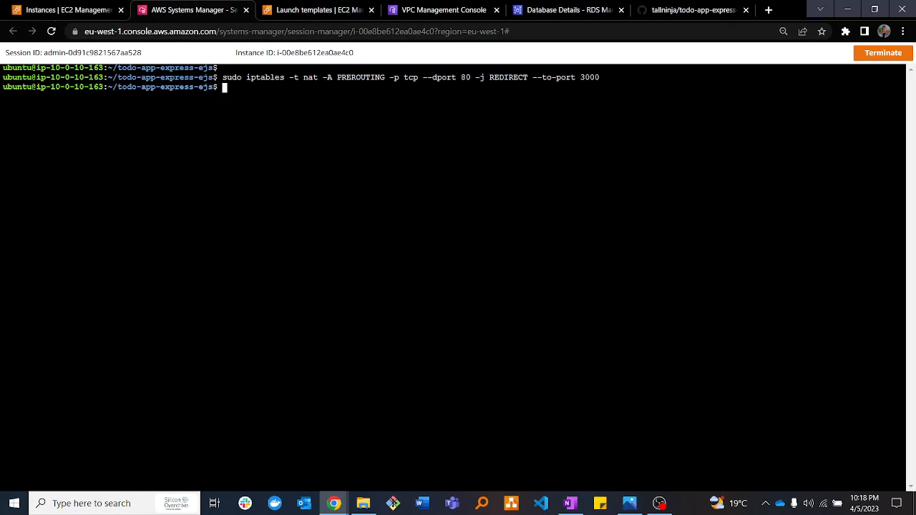
{"action": "key", "text": "alt+Tab"}
{"action": "right_click", "coordinate": [225, 87]}
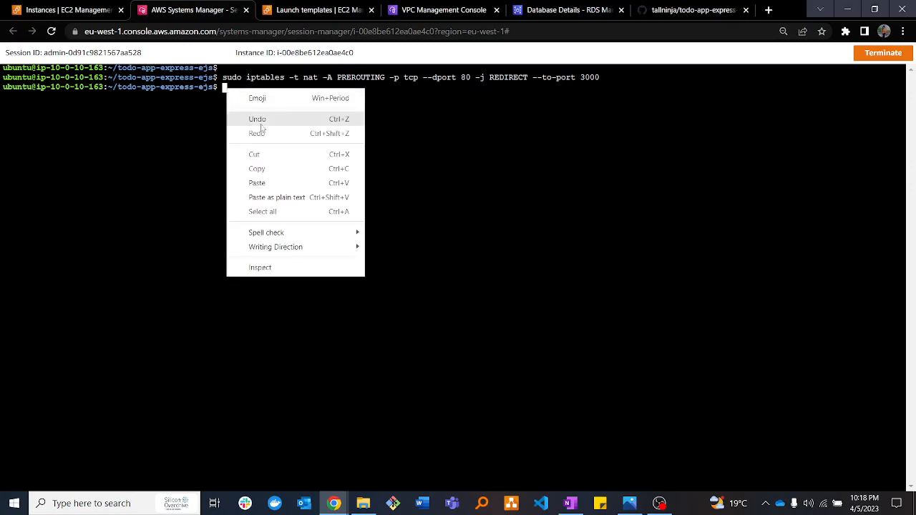
{"action": "left_click", "coordinate": [257, 183]}
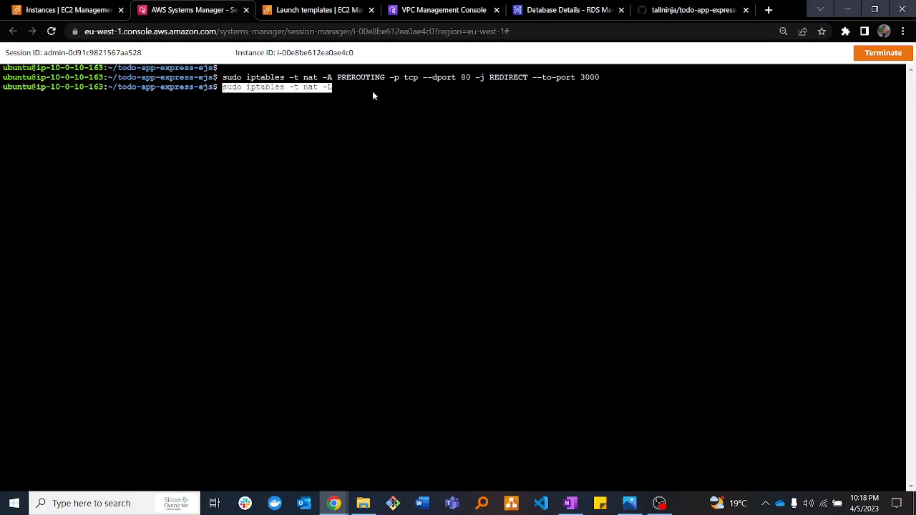
List the NAT table rules with sudo iptables -t nat -L and examine the PREROUTING redirect entry.
{"action": "key", "text": "Return"}
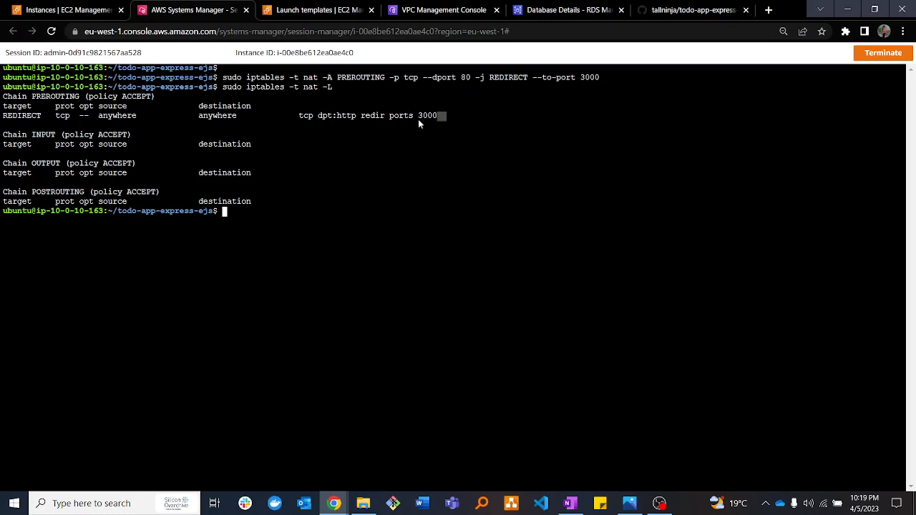
{"action": "left_click_drag", "start_coordinate": [442, 117], "coordinate": [5, 115]}
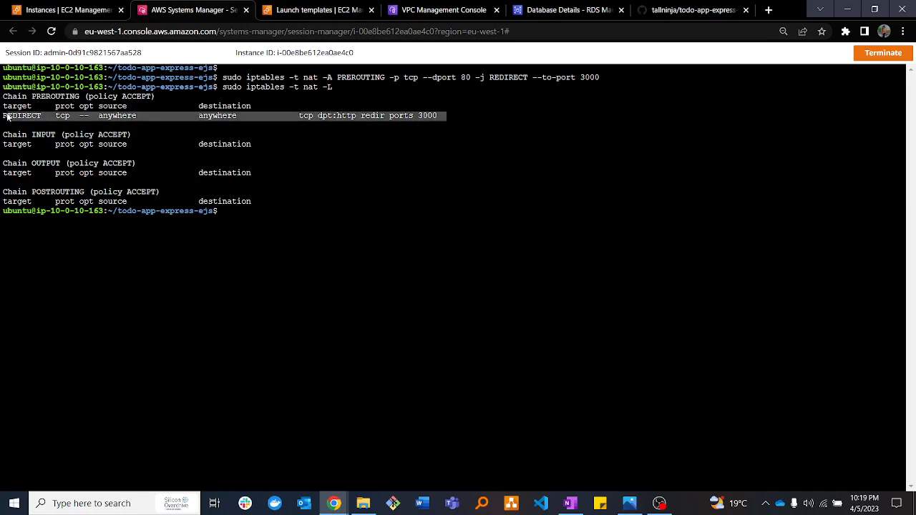
{"action": "left_click", "coordinate": [250, 86]}
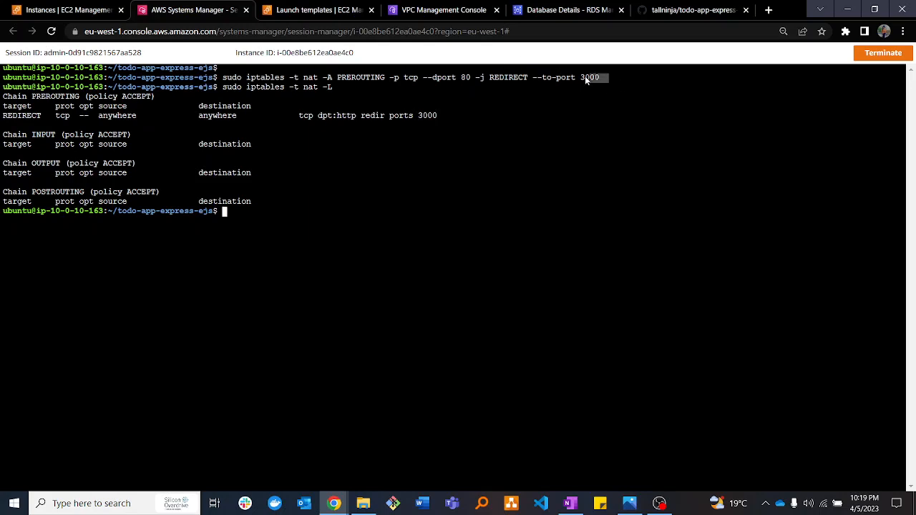
{"action": "left_click_drag", "start_coordinate": [585, 76], "coordinate": [578, 75]}
{"action": "left_click_drag", "start_coordinate": [439, 116], "coordinate": [4, 106]}
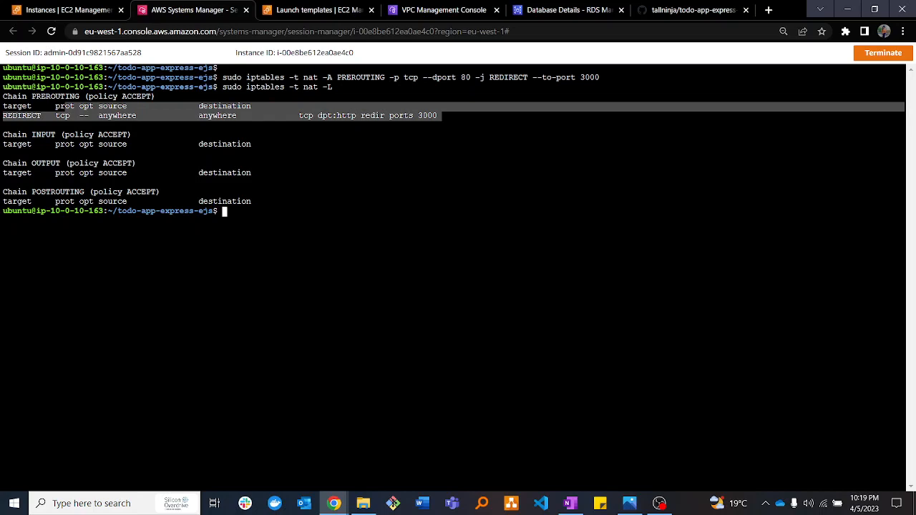
{"action": "left_click", "coordinate": [227, 214]}
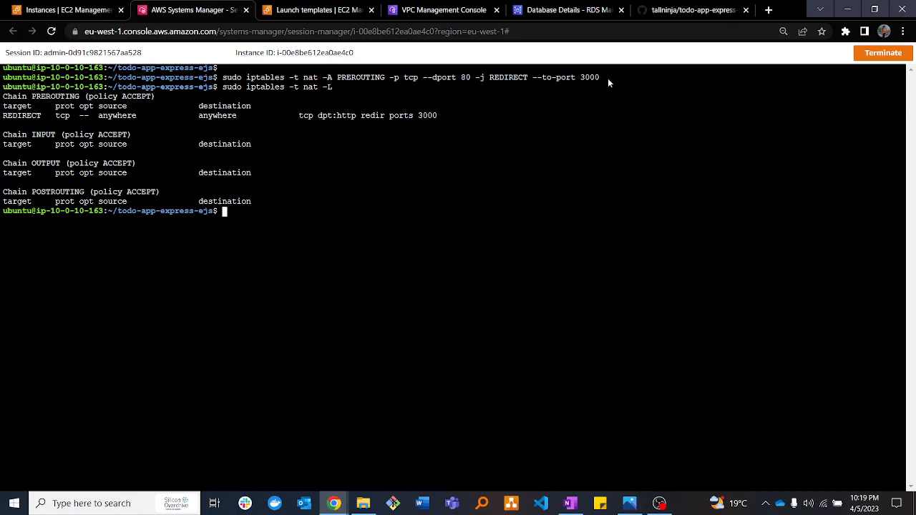
Review the iptables PREROUTING command that redirects TCP port 80 to port 3000.
{"action": "left_click_drag", "start_coordinate": [608, 78], "coordinate": [224, 82]}
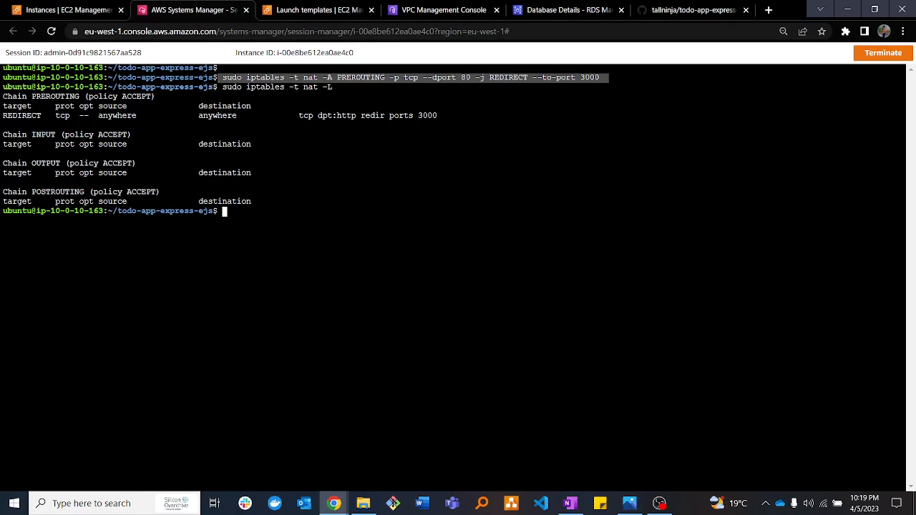
{"action": "key", "text": "alt+Tab"}
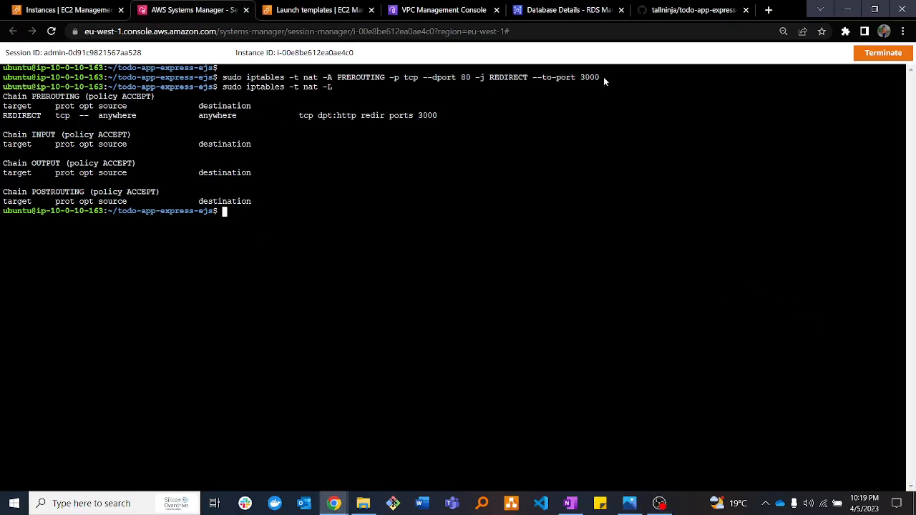
{"action": "left_click_drag", "start_coordinate": [604, 76], "coordinate": [224, 80]}
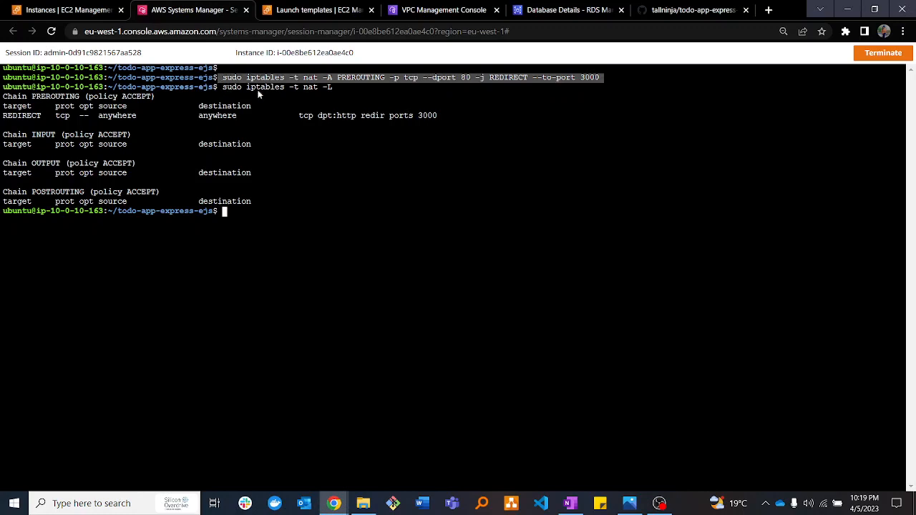
{"action": "left_click", "coordinate": [420, 107]}
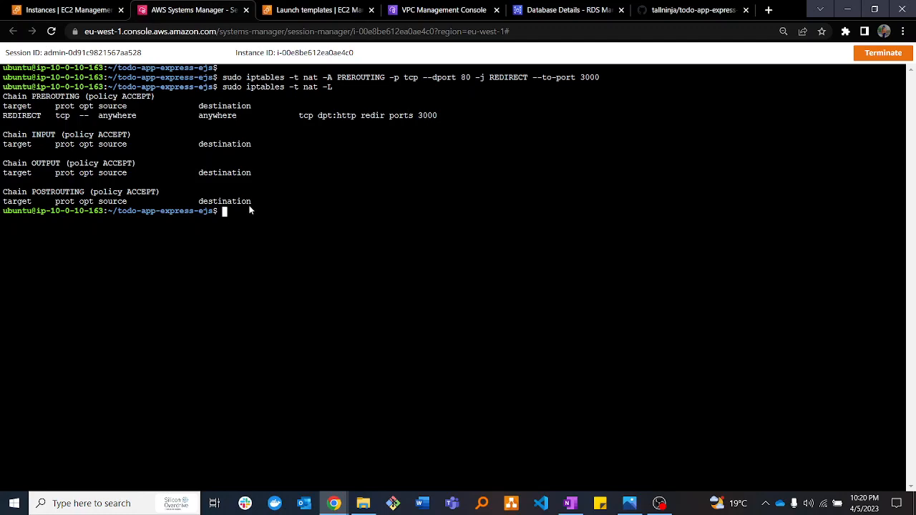
{"action": "left_click_drag", "start_coordinate": [608, 79], "coordinate": [226, 79]}
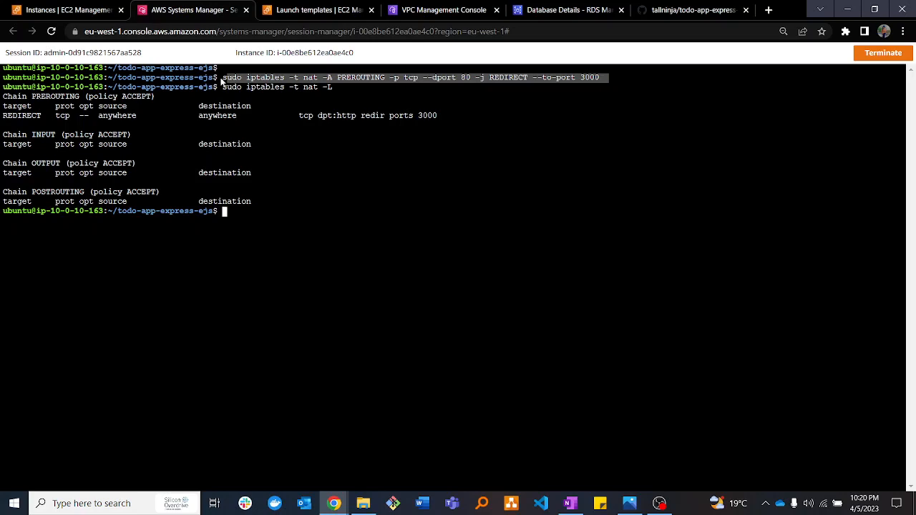
{"action": "left_click", "coordinate": [313, 176]}
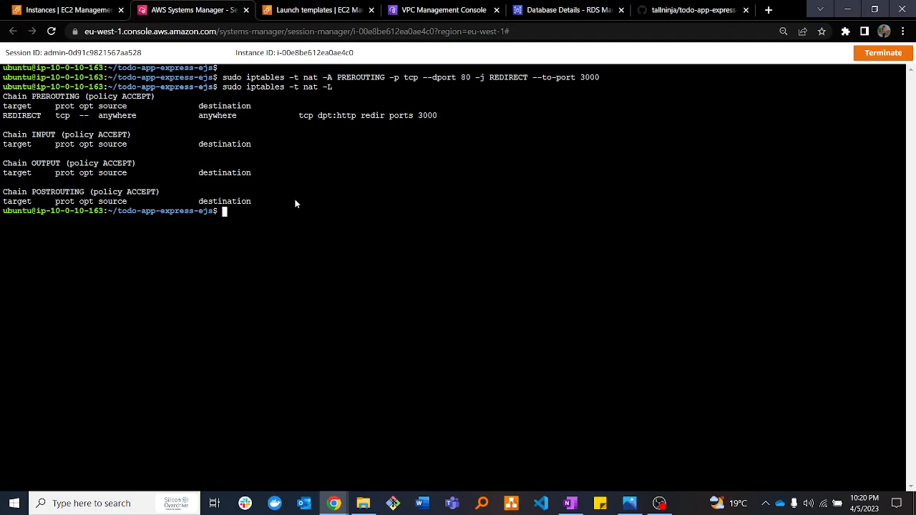
{"action": "left_click_drag", "start_coordinate": [604, 78], "coordinate": [222, 79]}
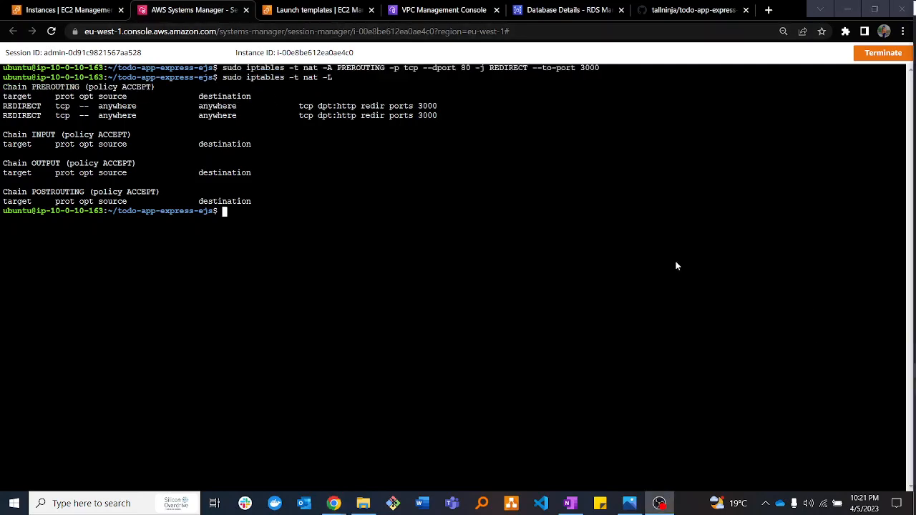
Start the Node todo application from the todo-app-express-ejs folder with npm start.
{"action": "left_click", "coordinate": [229, 222]}
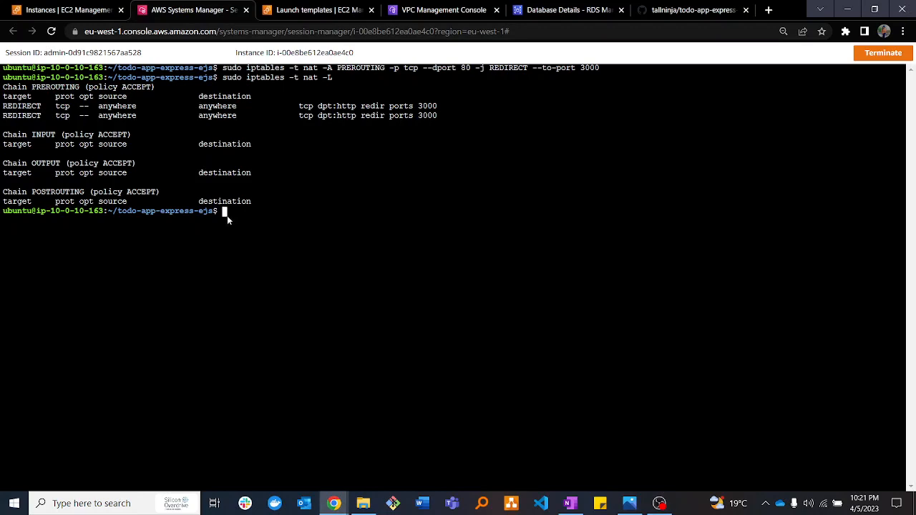
{"action": "type", "text": "npm start"}
{"action": "key", "text": "Return"}
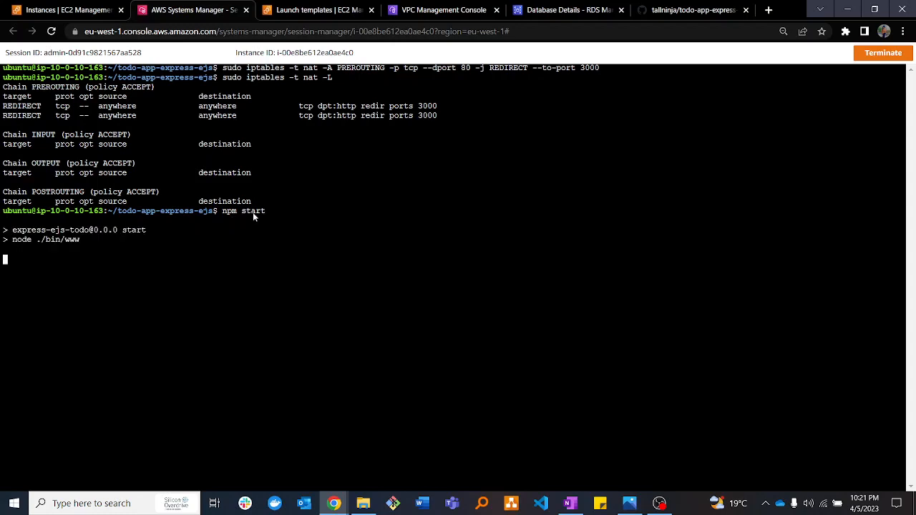
Open the test instance's public IPv4 address, 3.249.170.192, in a new browser tab and check the served page.
{"action": "left_click", "coordinate": [44, 12]}
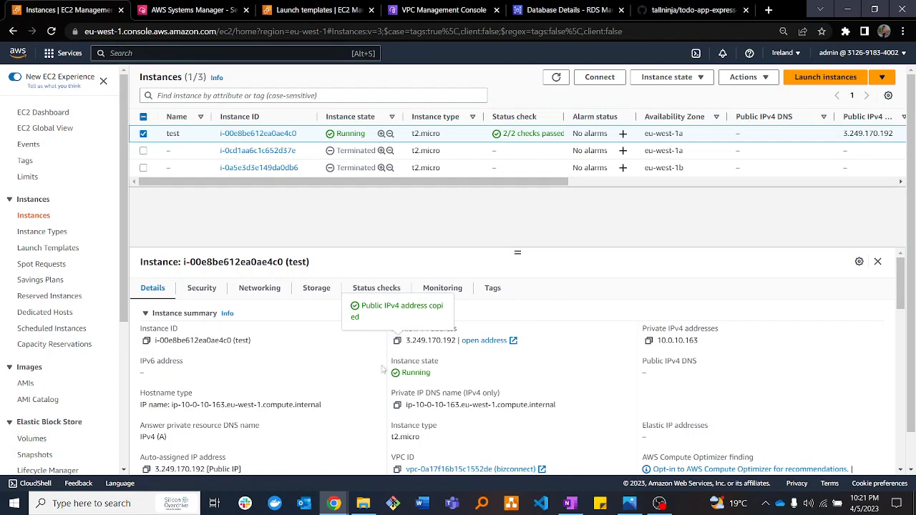
{"action": "left_click", "coordinate": [768, 10]}
{"action": "right_click", "coordinate": [383, 35]}
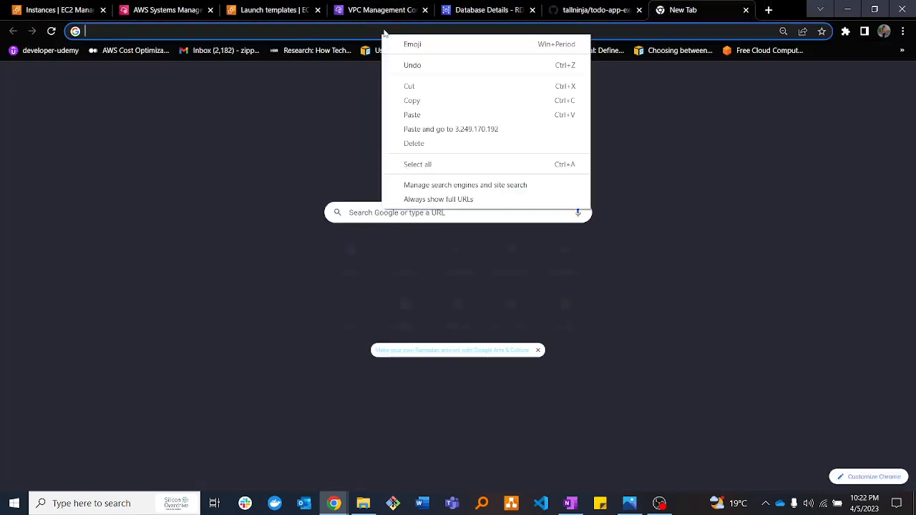
{"action": "left_click", "coordinate": [429, 128]}
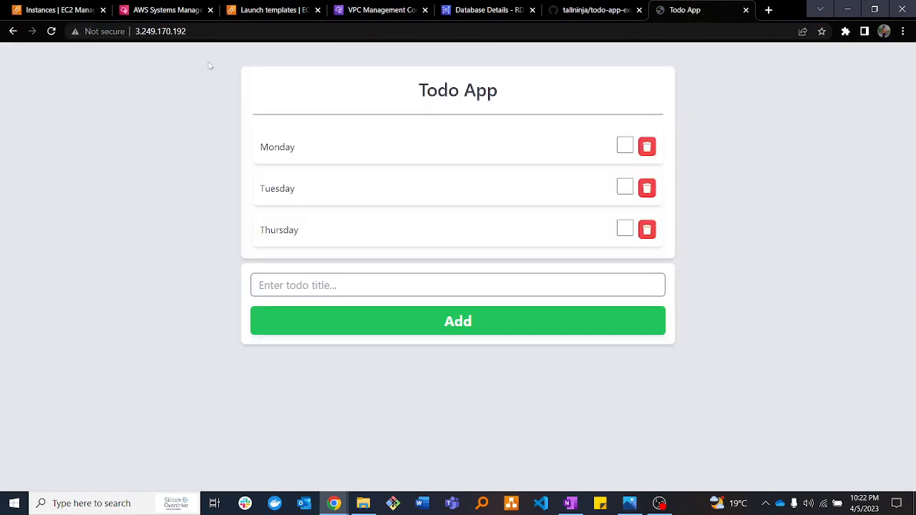
{"action": "left_click_drag", "start_coordinate": [210, 67], "coordinate": [801, 405]}
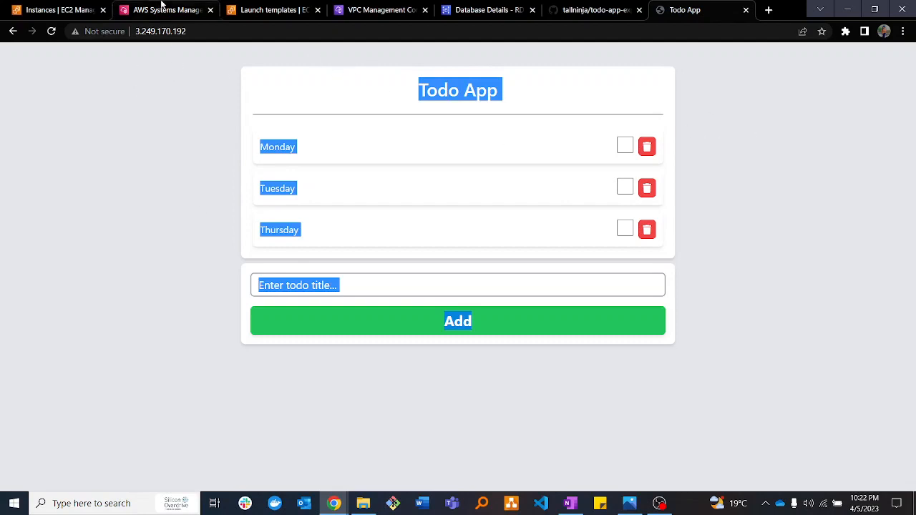
{"action": "left_click", "coordinate": [223, 68]}
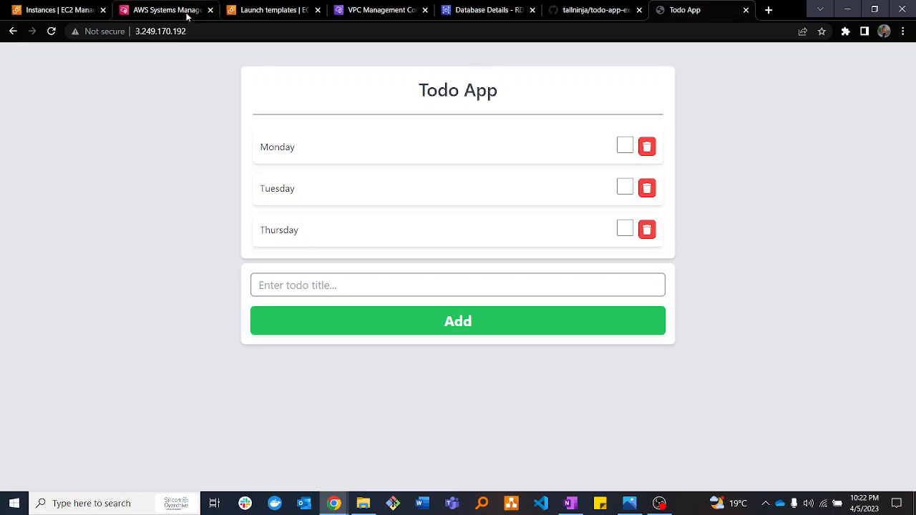
Return to the Session Manager terminal and stop the running npm server.
{"action": "left_click", "coordinate": [165, 10]}
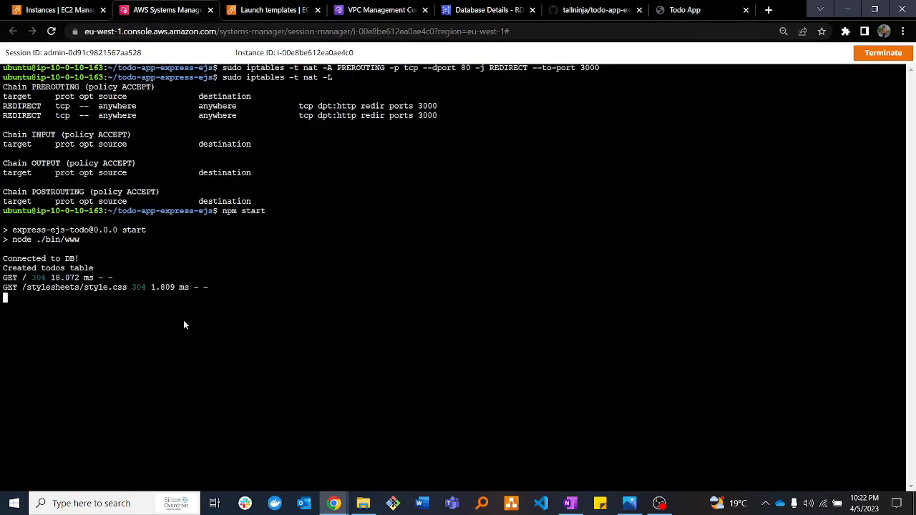
{"action": "key", "text": "ctrl+c"}
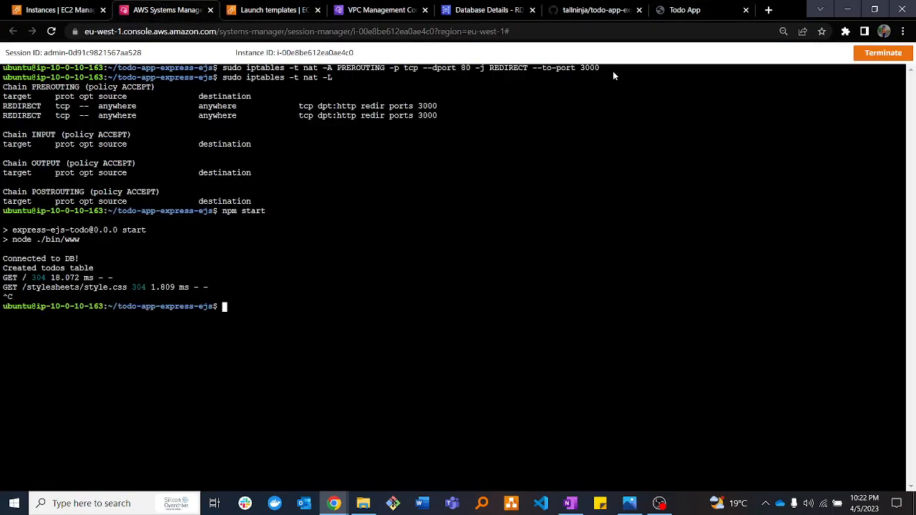
{"action": "left_click_drag", "start_coordinate": [612, 71], "coordinate": [222, 68]}
{"action": "left_click", "coordinate": [509, 305]}
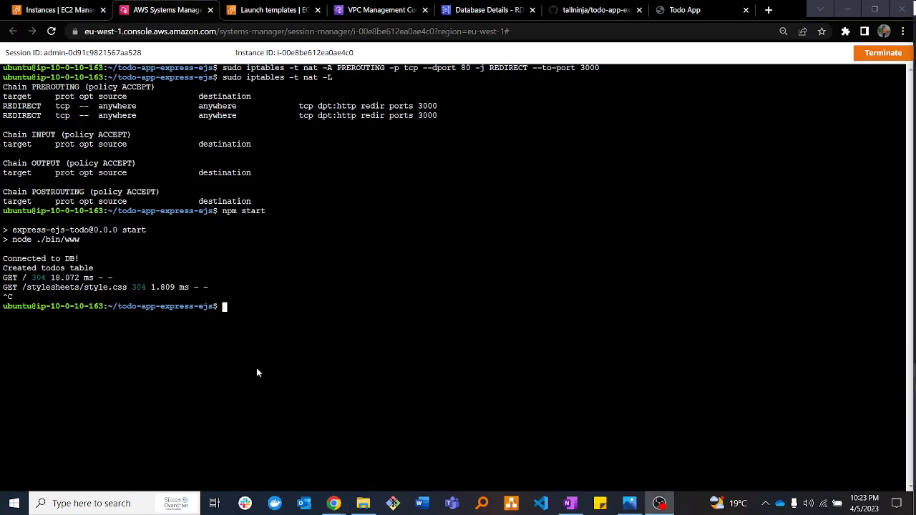
Save the current iptables rules to /etc/iptables.rules by running sudo sh -c "iptables-save > /etc/iptables.rules".
{"action": "right_click", "coordinate": [227, 306]}
{"action": "left_click", "coordinate": [270, 213]}
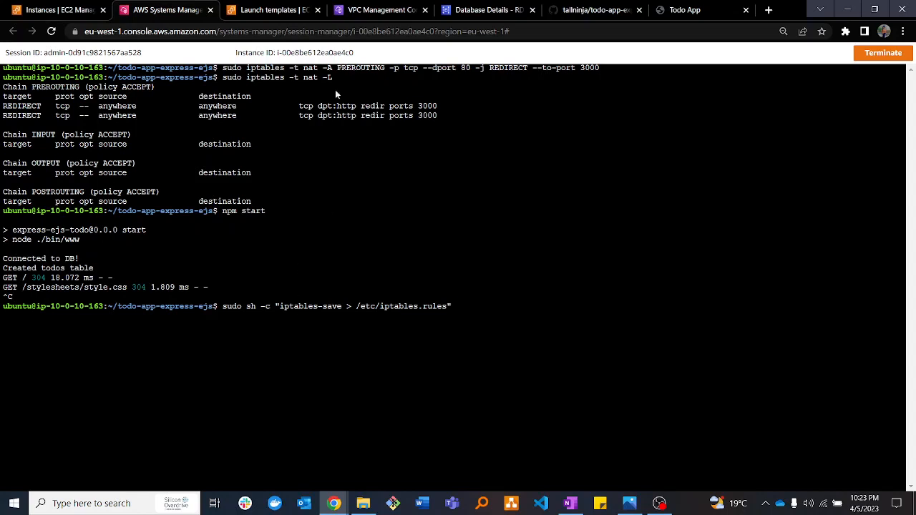
{"action": "double_click", "coordinate": [329, 306]}
{"action": "left_click", "coordinate": [341, 352]}
{"action": "key", "text": "Return"}
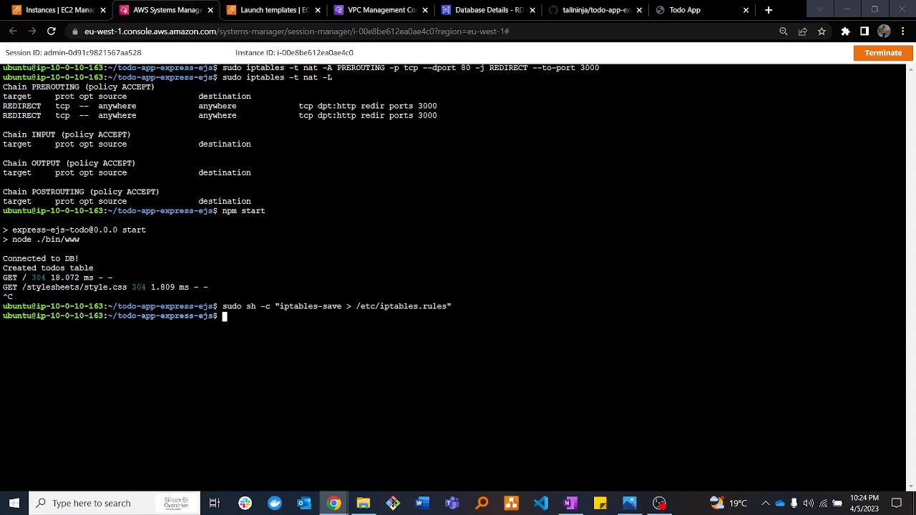
Install the iptables-persistent package with sudo apt-get install iptables-persistent and agree to continue the installation.
{"action": "right_click", "coordinate": [237, 319]}
{"action": "left_click", "coordinate": [275, 225]}
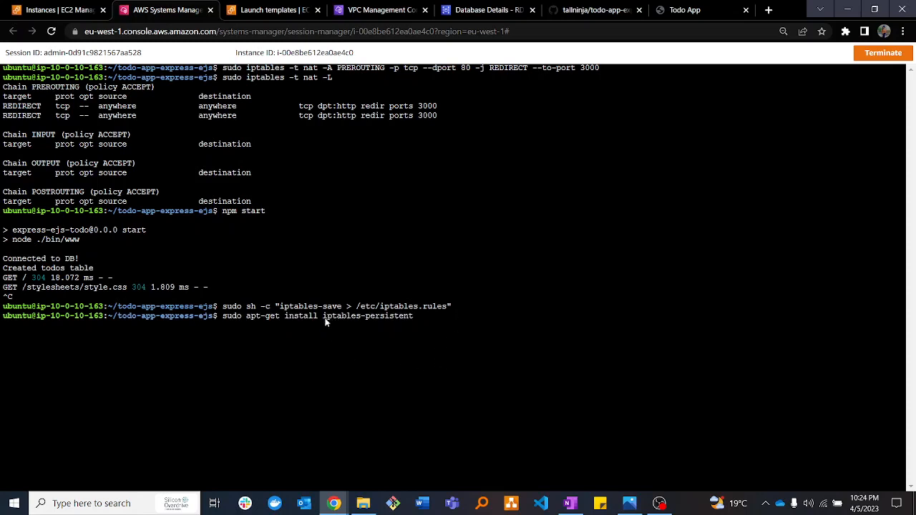
{"action": "left_click_drag", "start_coordinate": [412, 318], "coordinate": [345, 317]}
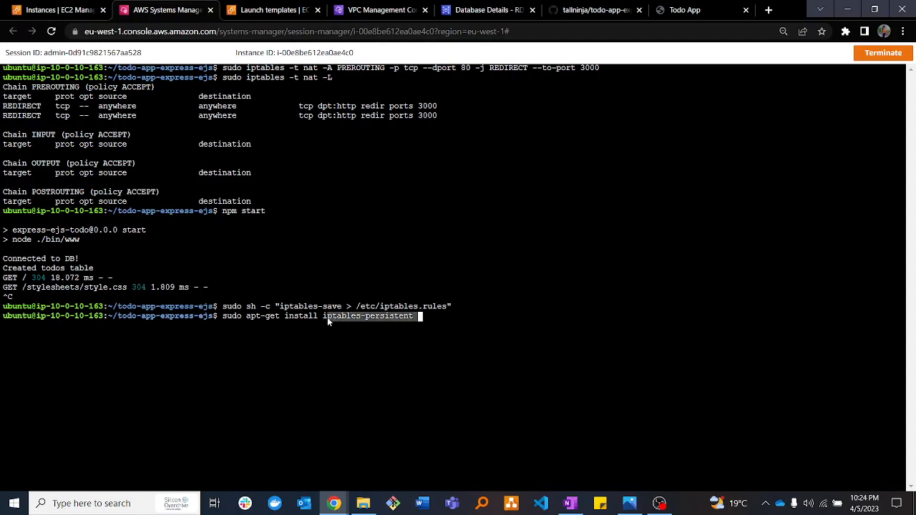
{"action": "left_click", "coordinate": [434, 315]}
{"action": "key", "text": "Return"}
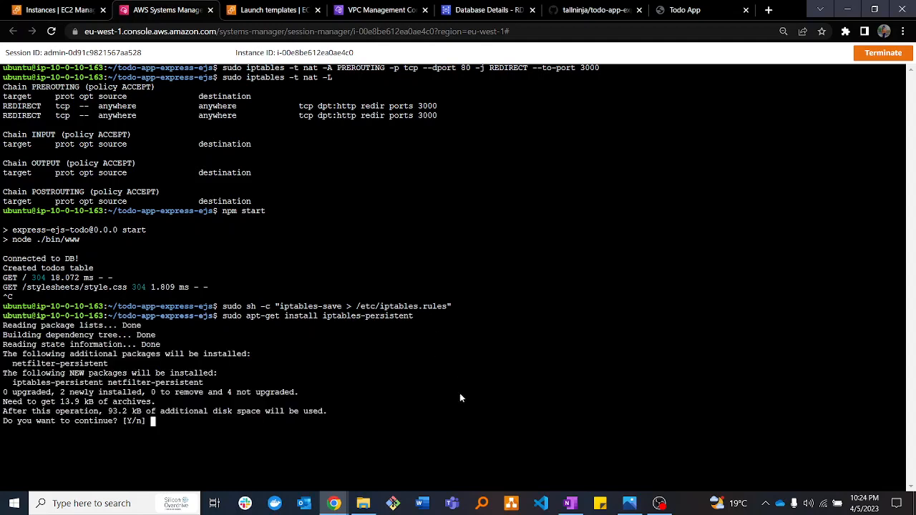
{"action": "type", "text": "y"}
{"action": "key", "text": "Return"}
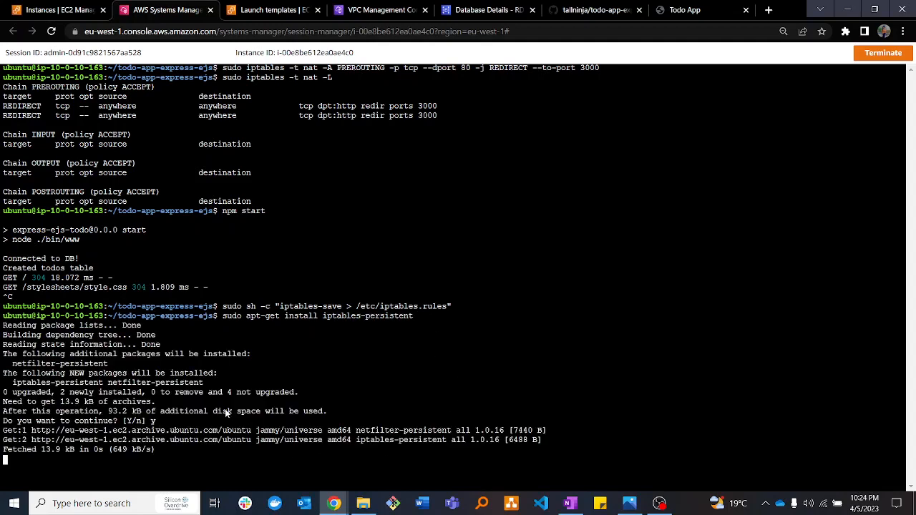
Agree to save the current firewall rules, including the IPv6 rules, in the iptables-persistent configuration and return to the shell prompt.
{"action": "key", "text": "Return"}
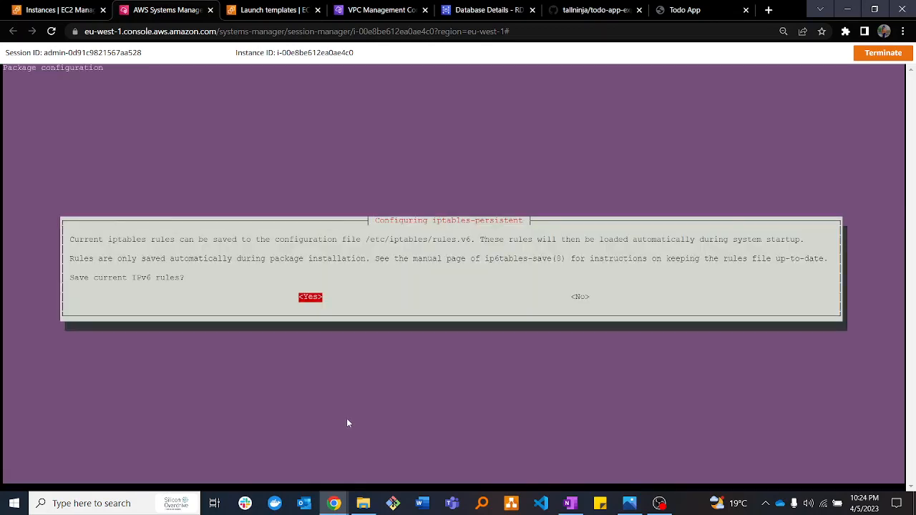
{"action": "key", "text": "Return"}
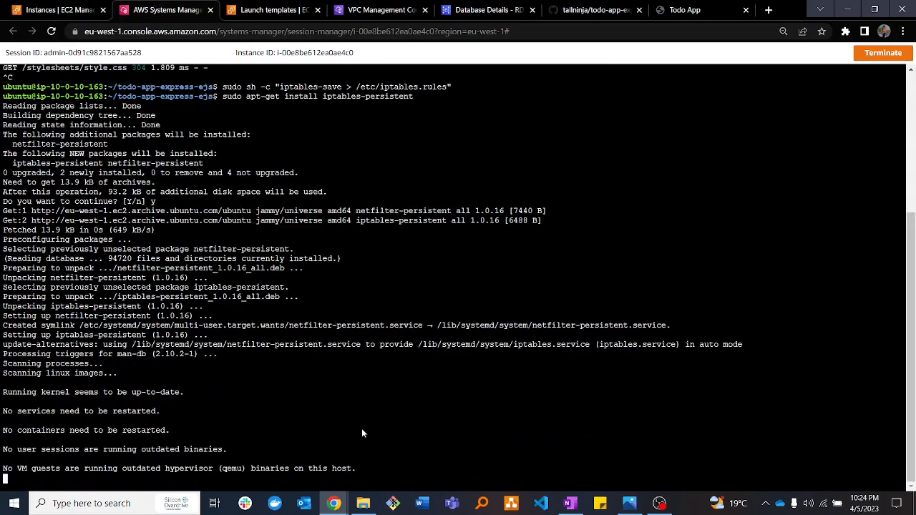
{"action": "key", "text": "Return"}
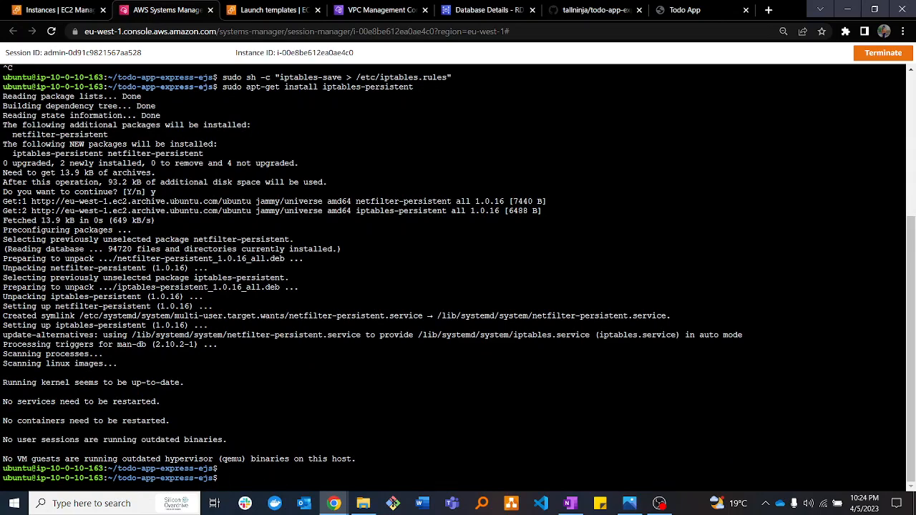
{"action": "key", "text": "alt+Tab"}
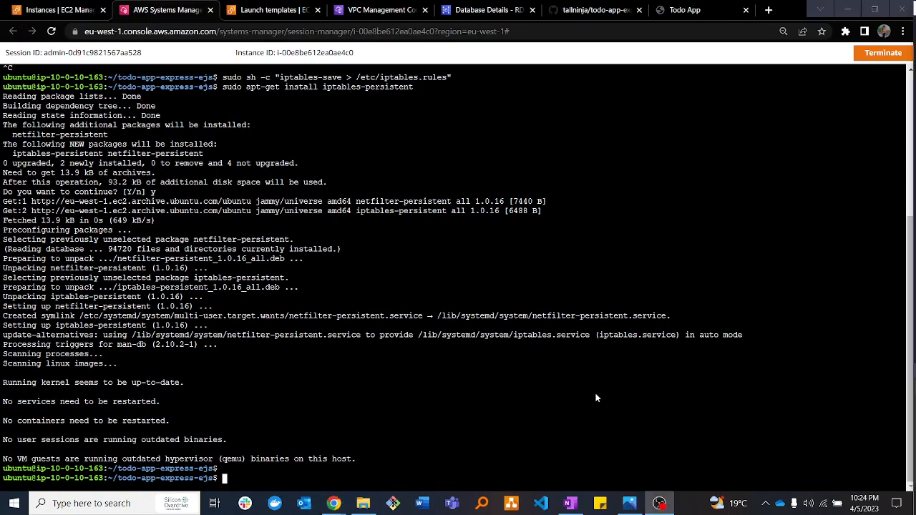
{"action": "left_click", "coordinate": [239, 485]}
{"action": "left_click", "coordinate": [401, 382]}
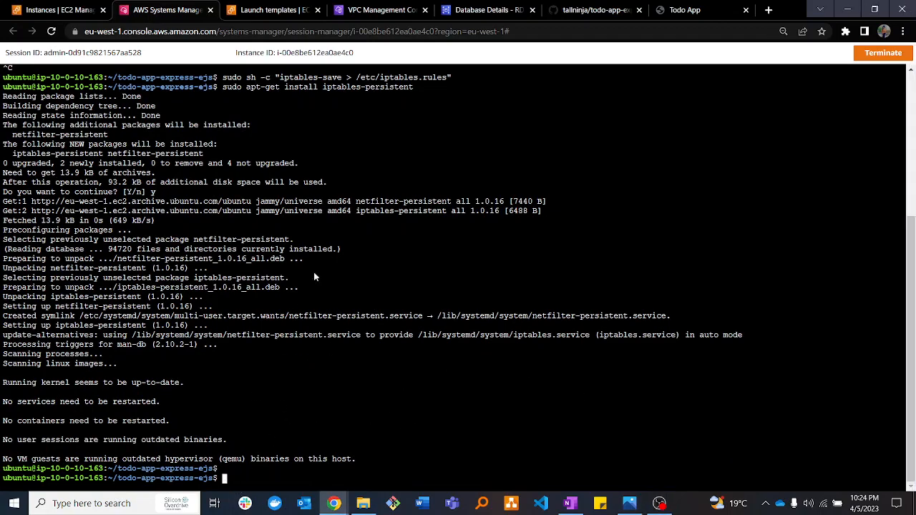
{"action": "scroll", "coordinate": [304, 372], "scroll_direction": "up", "scroll_amount": 5}
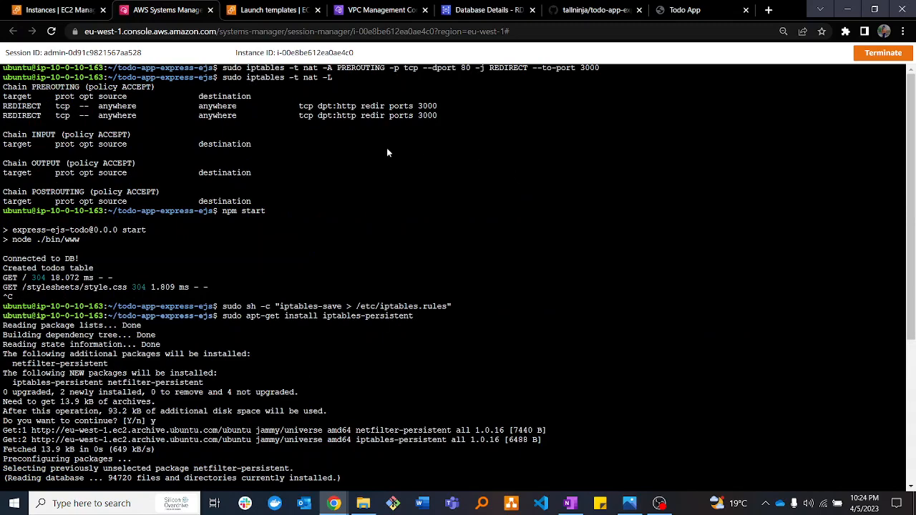
{"action": "scroll", "coordinate": [415, 365], "scroll_direction": "down", "scroll_amount": 5}
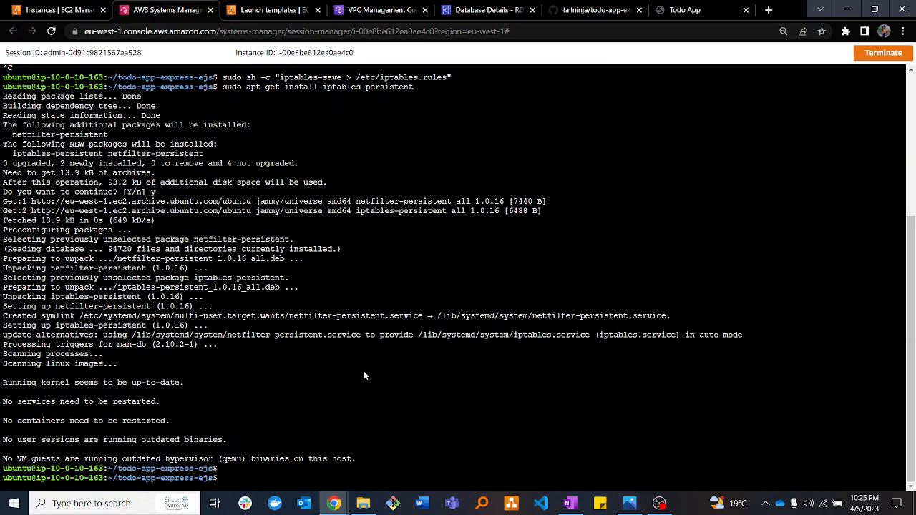
{"action": "scroll", "coordinate": [416, 173], "scroll_direction": "up", "scroll_amount": 5}
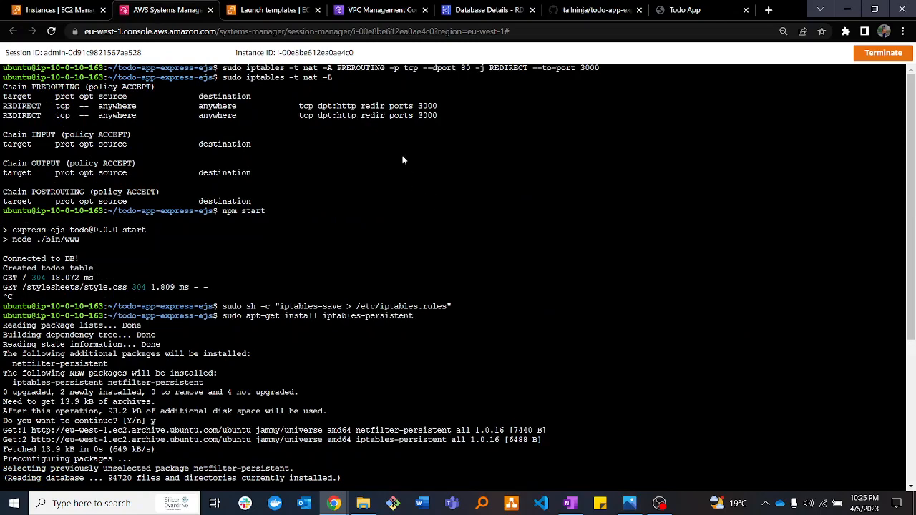
{"action": "scroll", "coordinate": [403, 161], "scroll_direction": "down", "scroll_amount": 5}
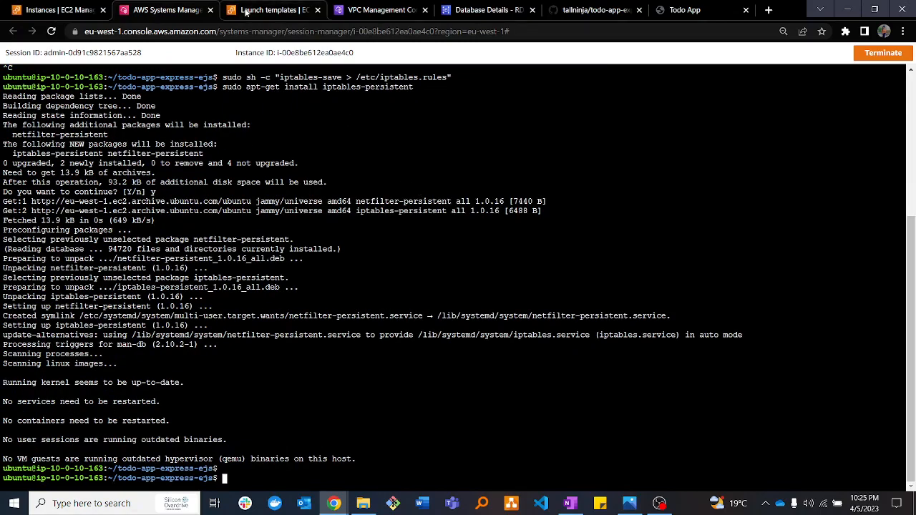
{"action": "left_click", "coordinate": [272, 10]}
{"action": "left_click", "coordinate": [159, 10]}
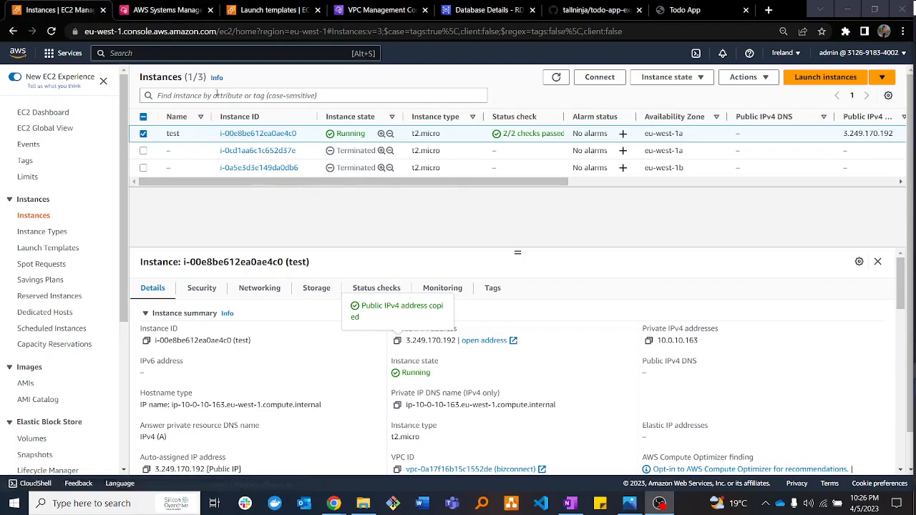
Create an image named Bizconnect-image from the running test instance, keeping the default volume and tag settings.
{"action": "left_click", "coordinate": [763, 78]}
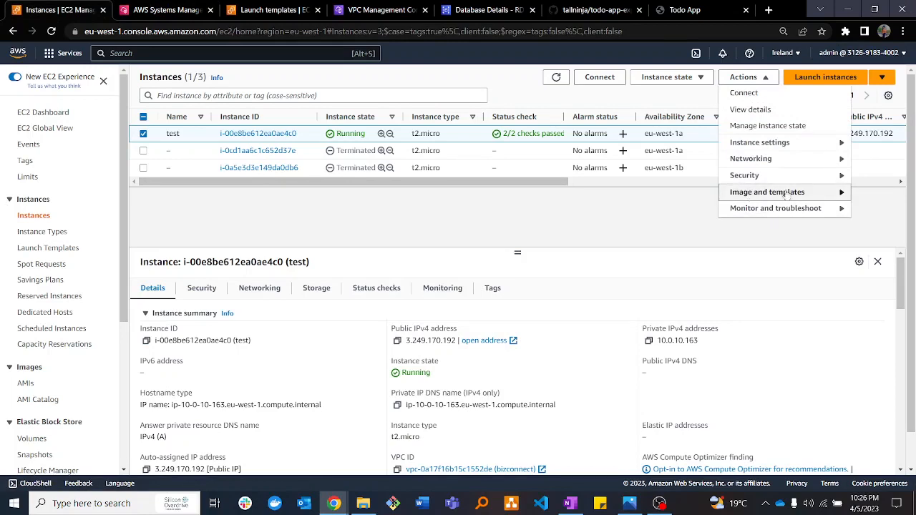
{"action": "mouse_move", "coordinate": [794, 195]}
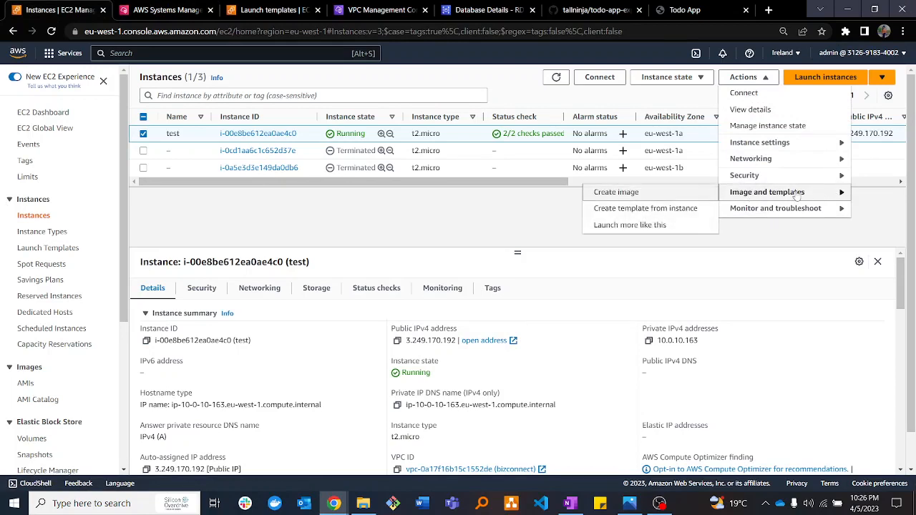
{"action": "left_click", "coordinate": [607, 195]}
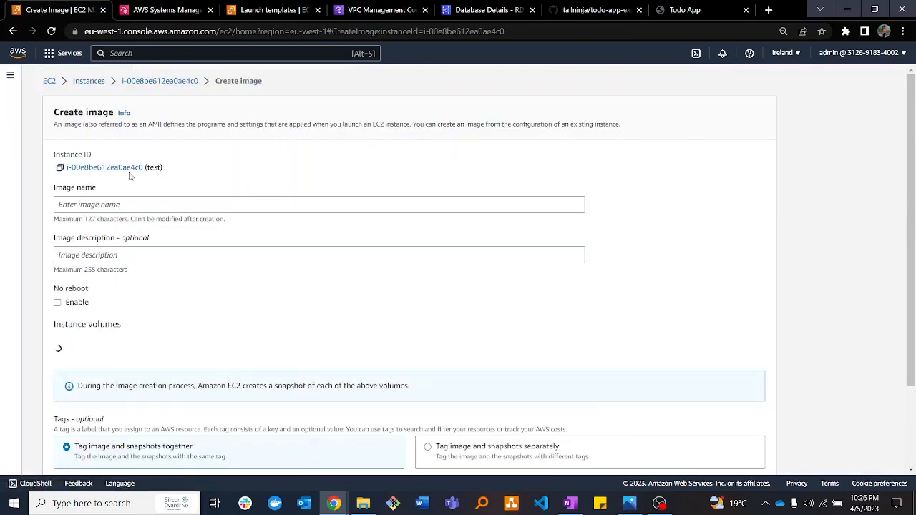
{"action": "left_click", "coordinate": [123, 205]}
{"action": "type", "text": "Bi"}
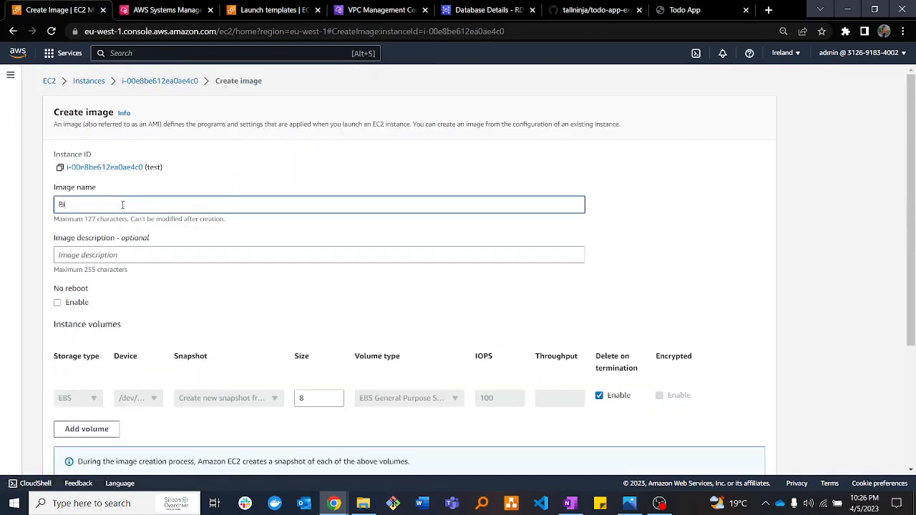
{"action": "type", "text": "zconnect-image"}
{"action": "scroll", "coordinate": [395, 204], "scroll_direction": "down", "scroll_amount": 3}
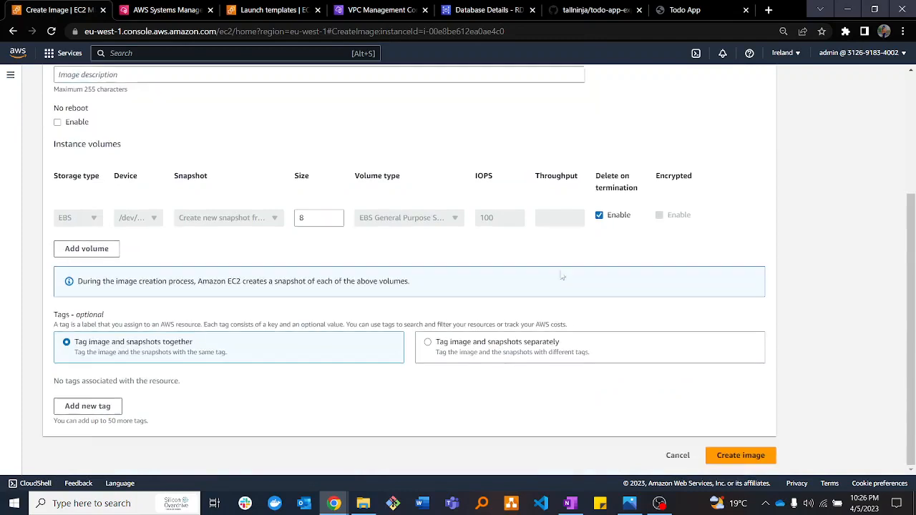
{"action": "left_click", "coordinate": [744, 456]}
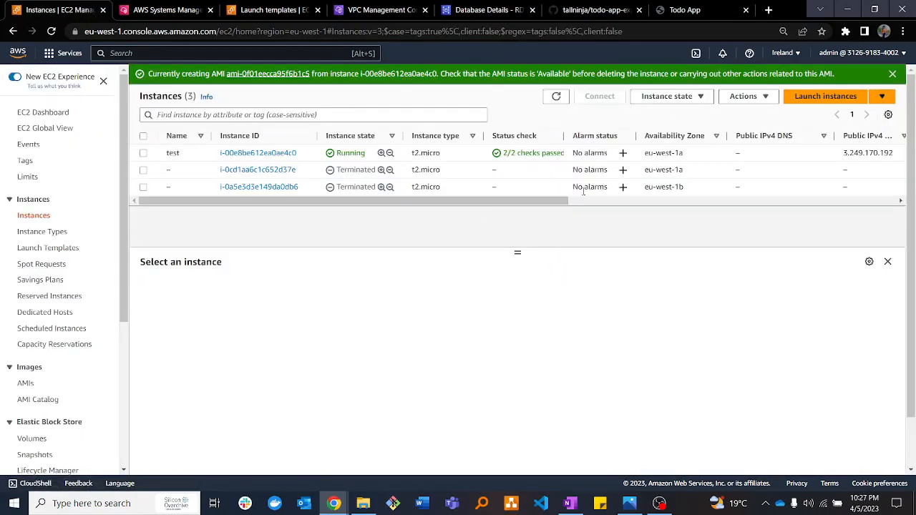
Go to the EC2 target groups and start creating a new target group.
{"action": "left_click_drag", "start_coordinate": [505, 206], "coordinate": [392, 211]}
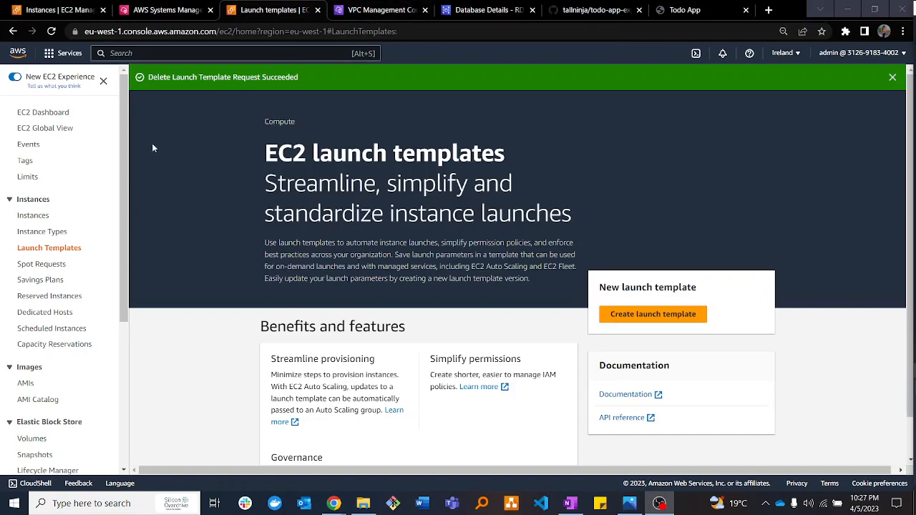
{"action": "left_click_drag", "start_coordinate": [123, 179], "coordinate": [139, 347]}
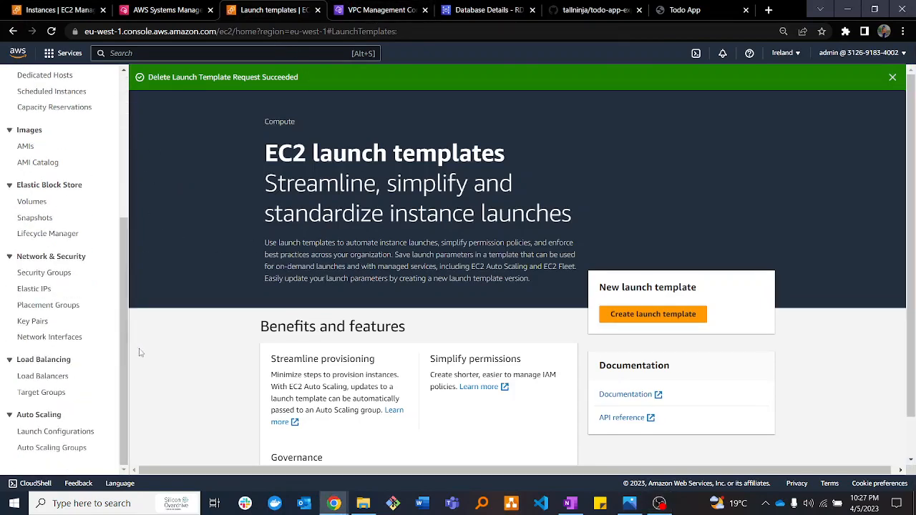
{"action": "left_click", "coordinate": [42, 393]}
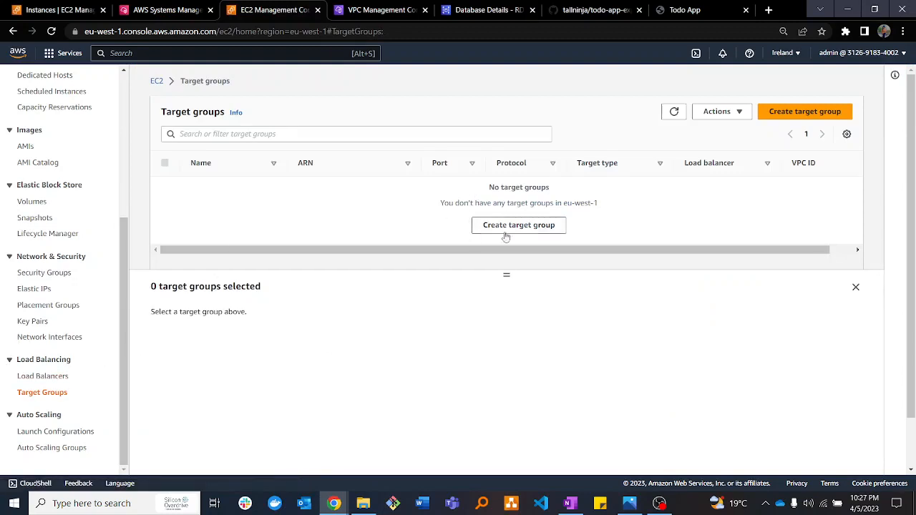
{"action": "left_click", "coordinate": [533, 228]}
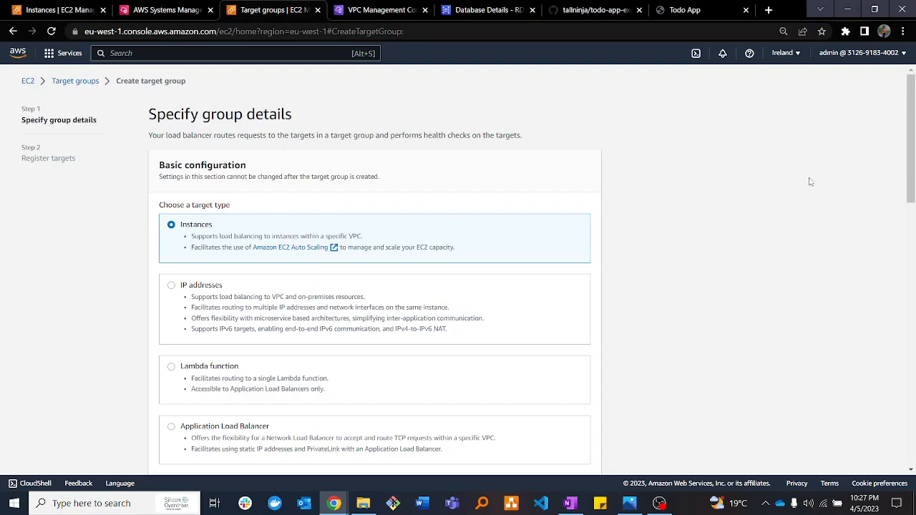
Set the target group's VPC to bizconnect, keeping the Instances target type and HTTP on port 80.
{"action": "left_click_drag", "start_coordinate": [911, 138], "coordinate": [913, 220]}
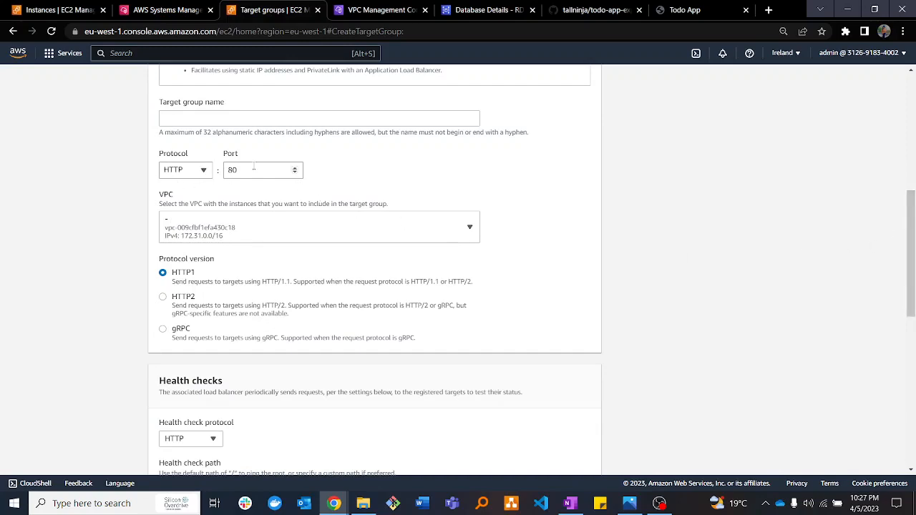
{"action": "left_click", "coordinate": [473, 233]}
{"action": "left_click", "coordinate": [279, 301]}
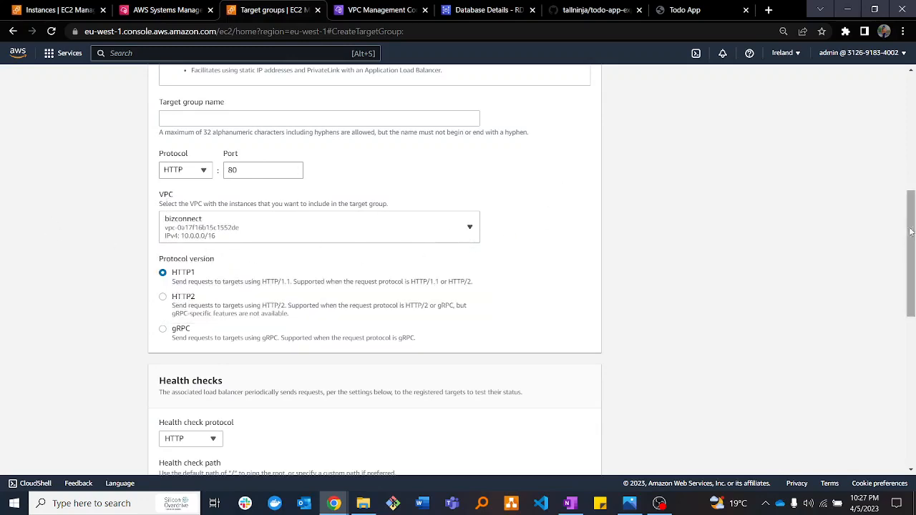
{"action": "scroll", "coordinate": [911, 246], "scroll_direction": "down", "scroll_amount": 1}
{"action": "left_click_drag", "start_coordinate": [912, 246], "coordinate": [901, 343]}
{"action": "left_click", "coordinate": [581, 369]}
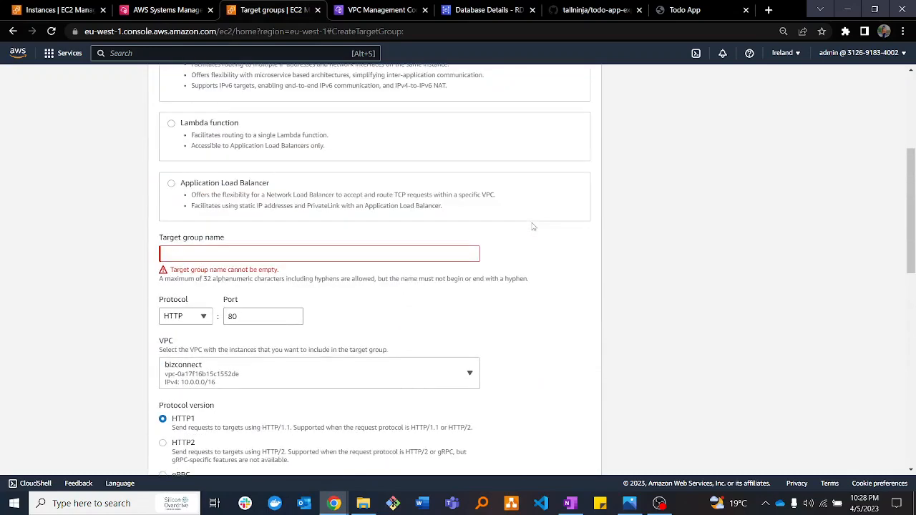
Name the target group bizconnect-tar-group and continue to the target registration page.
{"action": "left_click", "coordinate": [203, 253]}
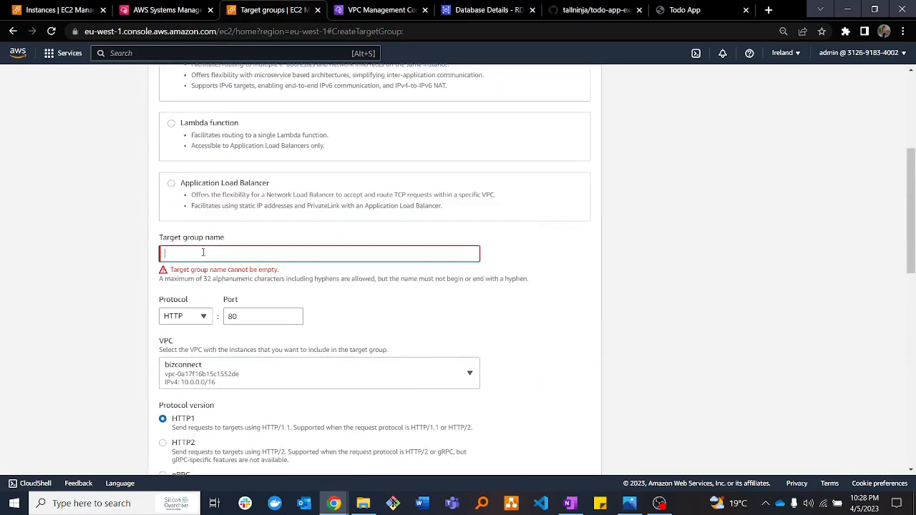
{"action": "scroll", "coordinate": [378, 292], "scroll_direction": "up", "scroll_amount": 4}
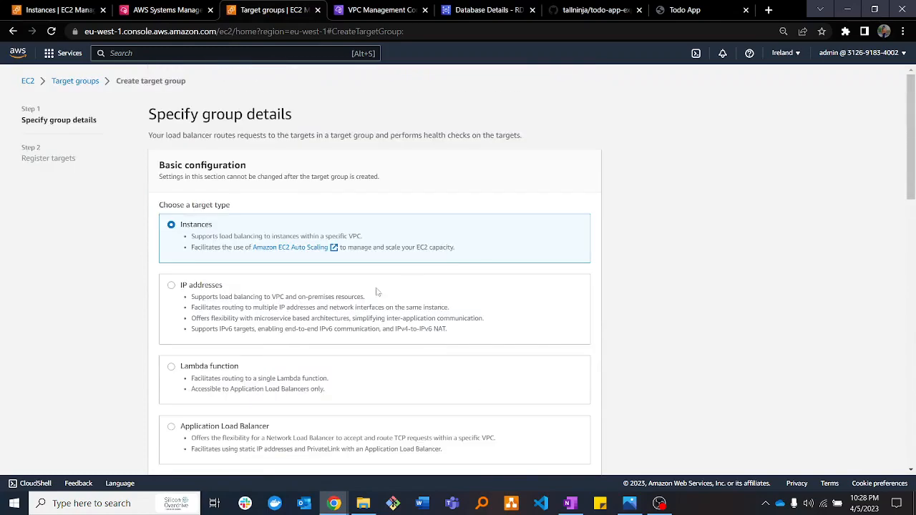
{"action": "scroll", "coordinate": [264, 297], "scroll_direction": "down", "scroll_amount": 4}
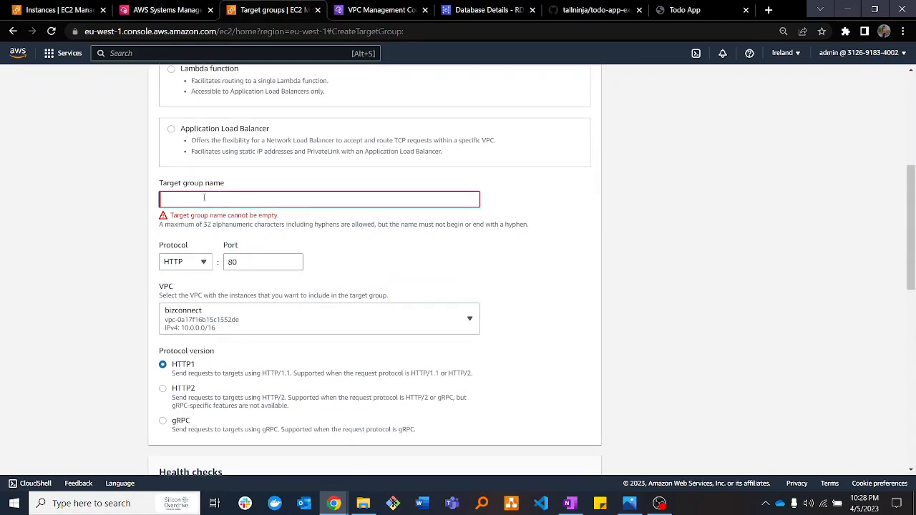
{"action": "type", "text": "bi"}
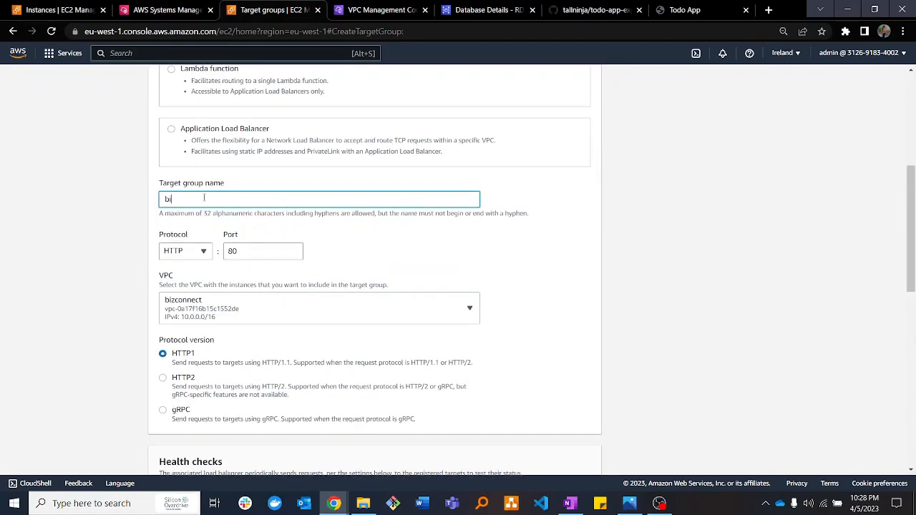
{"action": "type", "text": "zonne"}
{"action": "key", "text": "BackSpace"}
{"action": "key", "text": "BackSpace"}
{"action": "key", "text": "BackSpace"}
{"action": "type", "text": "connect-group"}
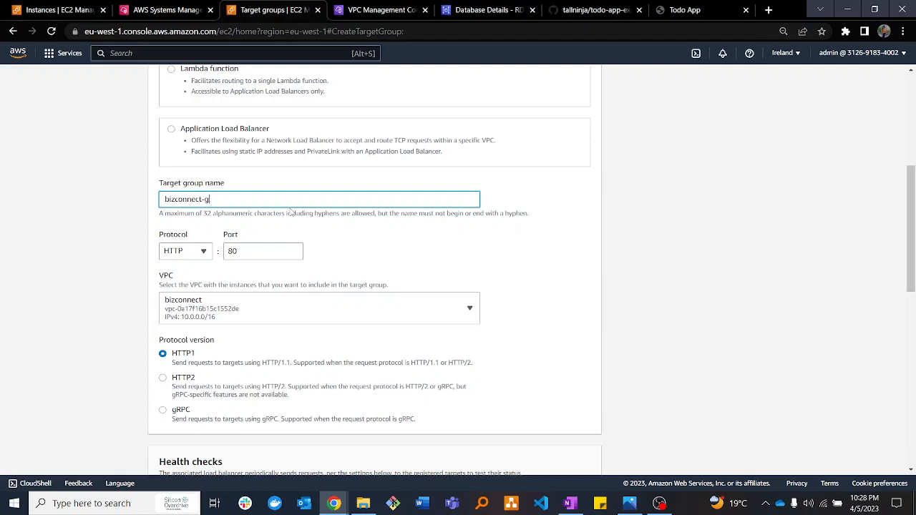
{"action": "key", "text": "BackSpace"}
{"action": "scroll", "coordinate": [290, 209], "scroll_direction": "up", "scroll_amount": 1}
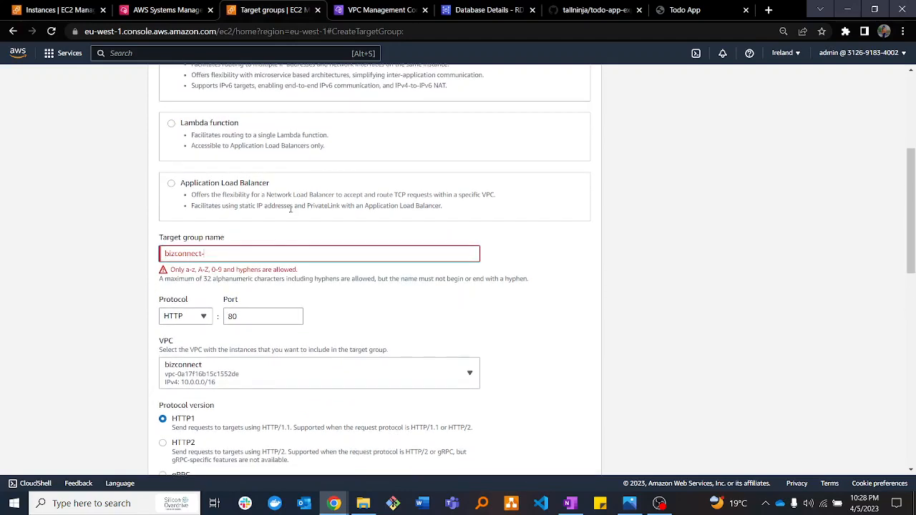
{"action": "type", "text": "tar-g"}
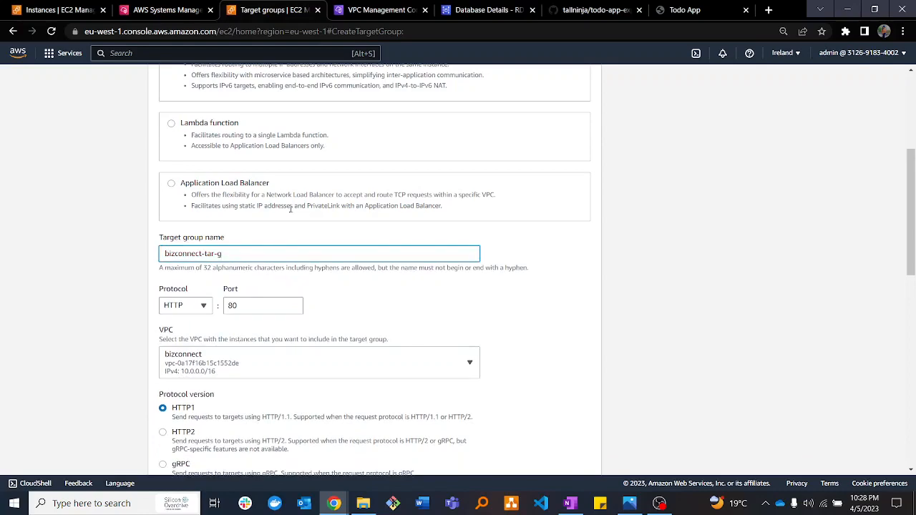
{"action": "type", "text": "roup"}
{"action": "scroll", "coordinate": [533, 316], "scroll_direction": "down", "scroll_amount": 15}
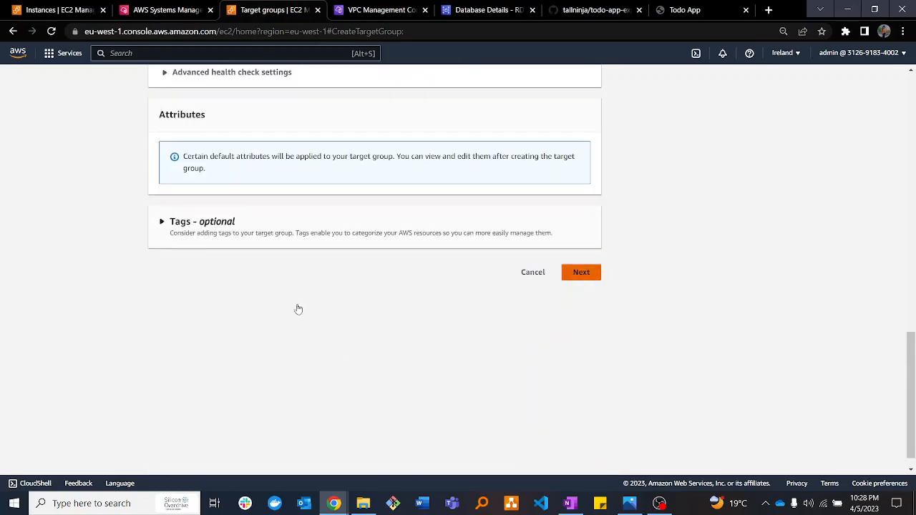
{"action": "left_click", "coordinate": [581, 272]}
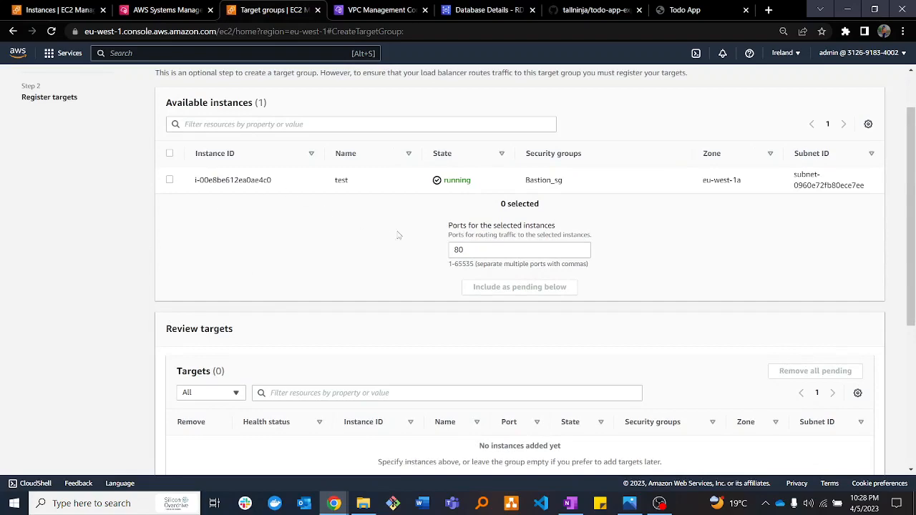
Create the target group without registering any instances and dismiss the success notification.
{"action": "scroll", "coordinate": [744, 312], "scroll_direction": "down", "scroll_amount": 4}
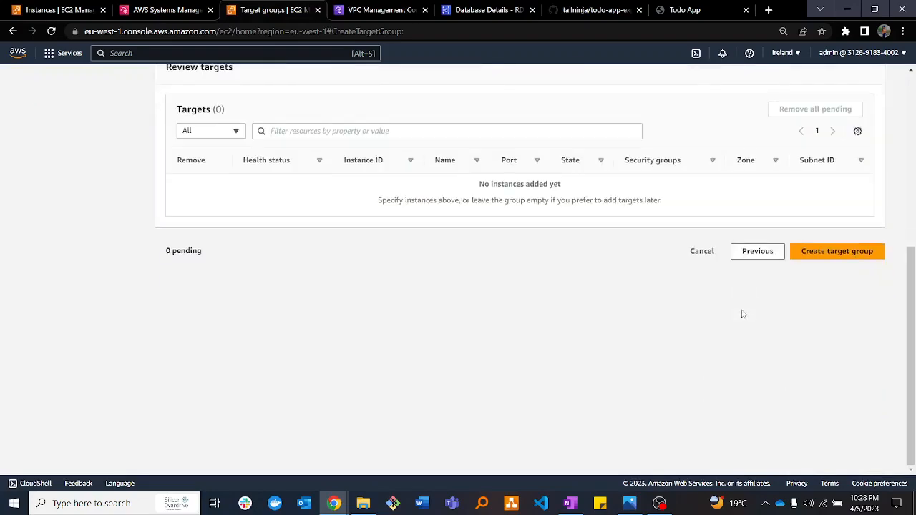
{"action": "scroll", "coordinate": [723, 309], "scroll_direction": "up", "scroll_amount": 4}
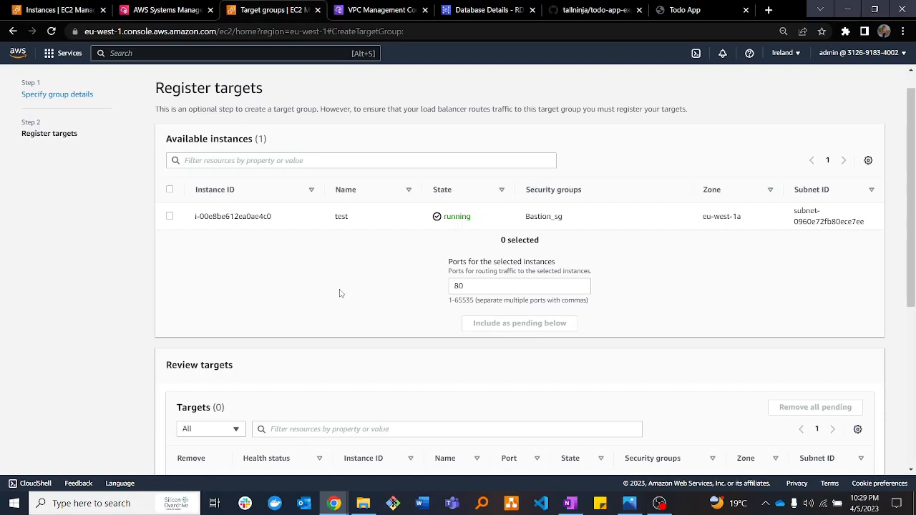
{"action": "scroll", "coordinate": [341, 293], "scroll_direction": "down", "scroll_amount": 5}
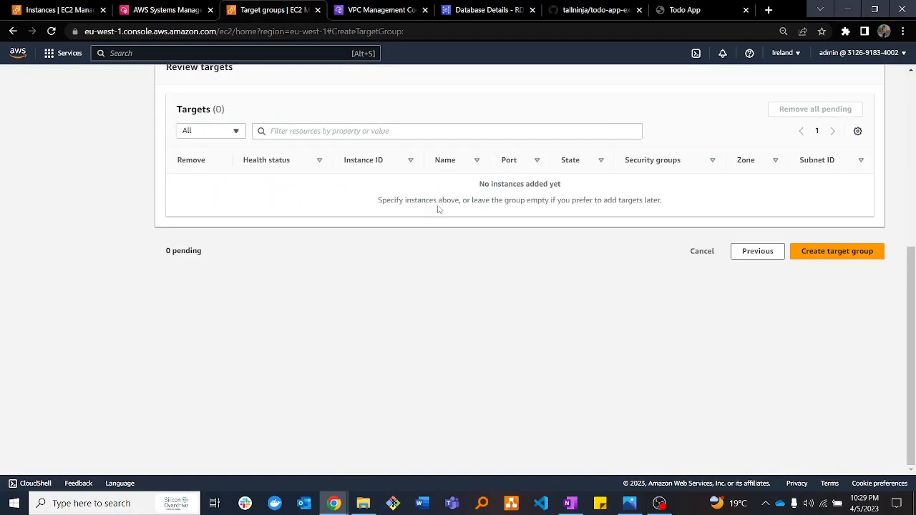
{"action": "scroll", "coordinate": [434, 239], "scroll_direction": "up", "scroll_amount": 4}
{"action": "scroll", "coordinate": [460, 301], "scroll_direction": "down", "scroll_amount": 4}
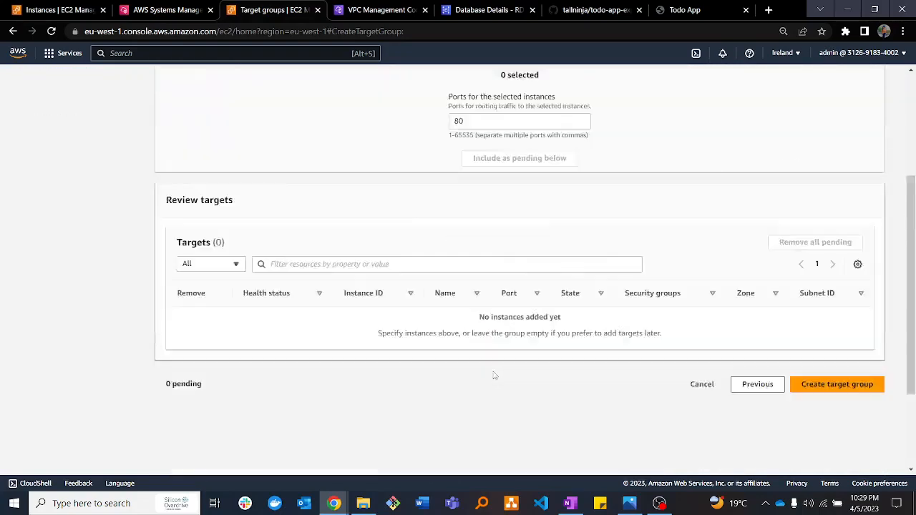
{"action": "left_click", "coordinate": [826, 252]}
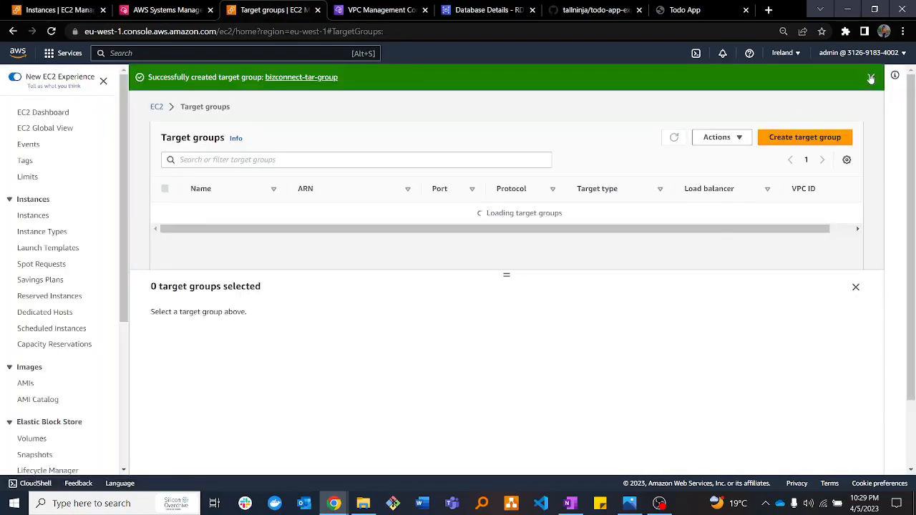
{"action": "left_click", "coordinate": [871, 77]}
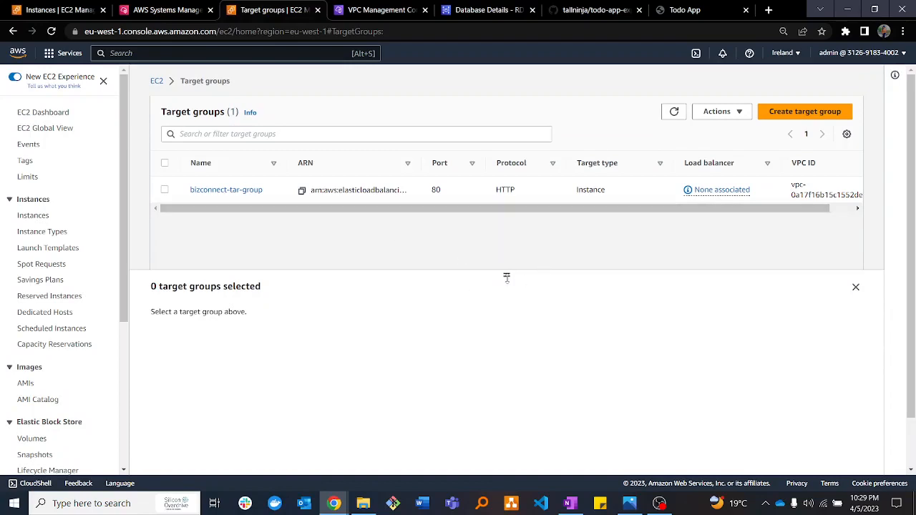
Open the EC2 load balancers list.
{"action": "left_click_drag", "start_coordinate": [507, 276], "coordinate": [521, 290]}
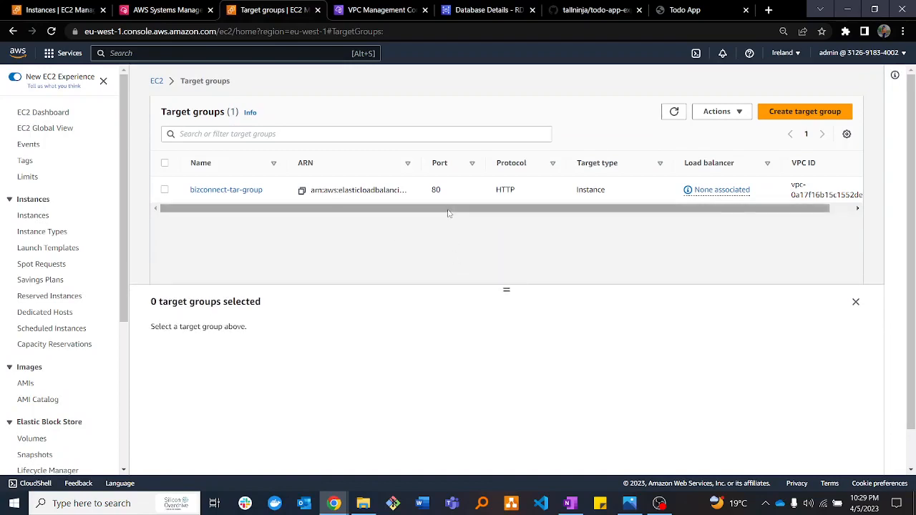
{"action": "left_click_drag", "start_coordinate": [448, 209], "coordinate": [494, 211]}
{"action": "left_click_drag", "start_coordinate": [282, 210], "coordinate": [214, 215]}
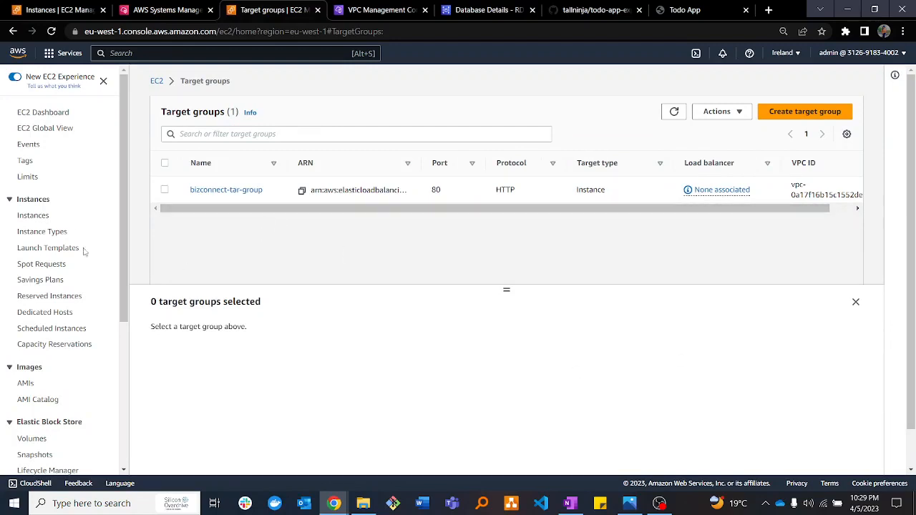
{"action": "scroll", "coordinate": [91, 438], "scroll_direction": "down", "scroll_amount": 3}
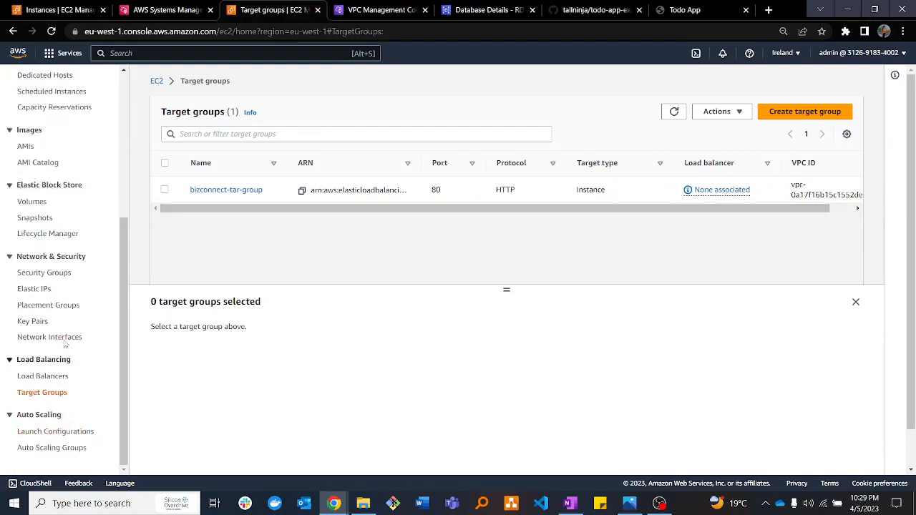
{"action": "left_click", "coordinate": [42, 375]}
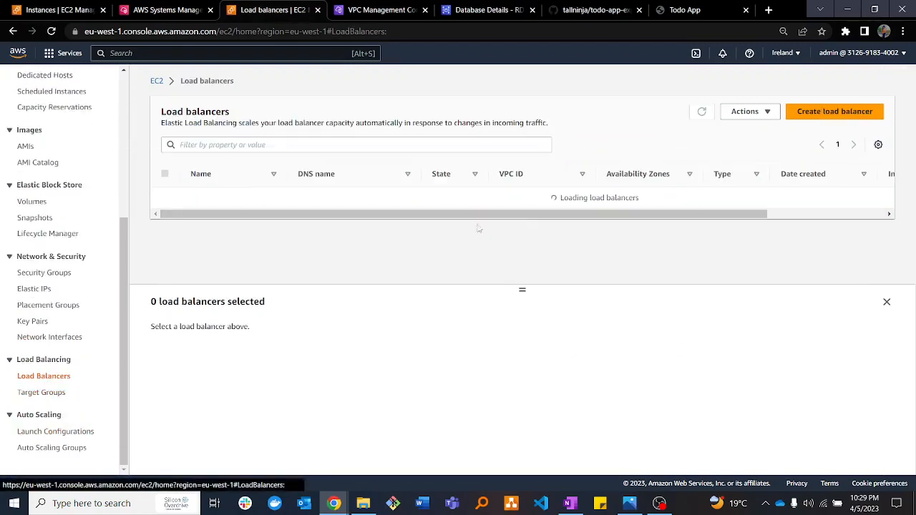
Start creating an Application Load Balancer named bizconnect-alb, keeping the internet-facing scheme and IPv4 addressing.
{"action": "left_click", "coordinate": [816, 116]}
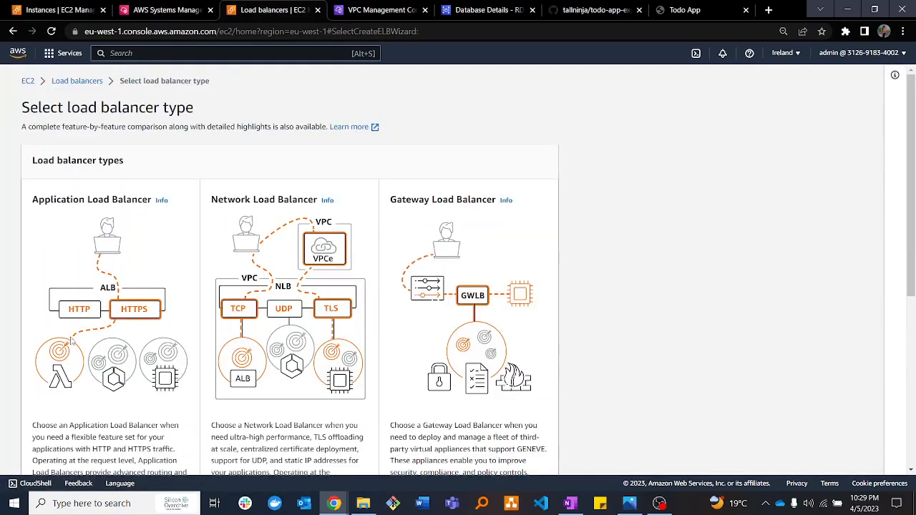
{"action": "scroll", "coordinate": [107, 387], "scroll_direction": "down", "scroll_amount": 3}
{"action": "left_click", "coordinate": [55, 226]}
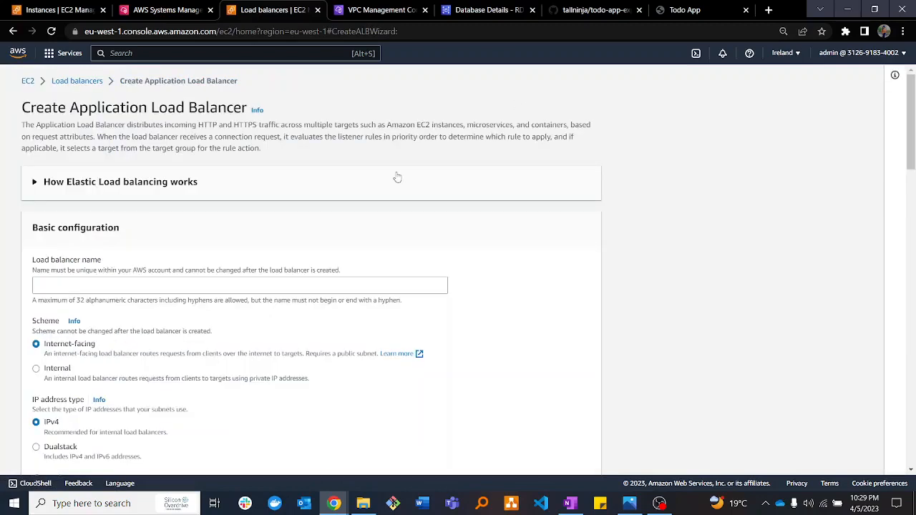
{"action": "left_click", "coordinate": [64, 286]}
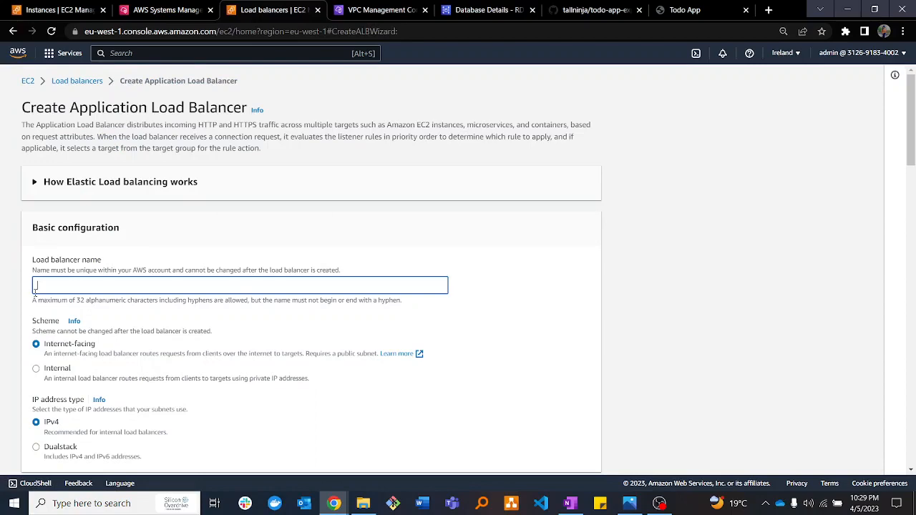
{"action": "type", "text": "bi"}
{"action": "type", "text": "zconnect-alb"}
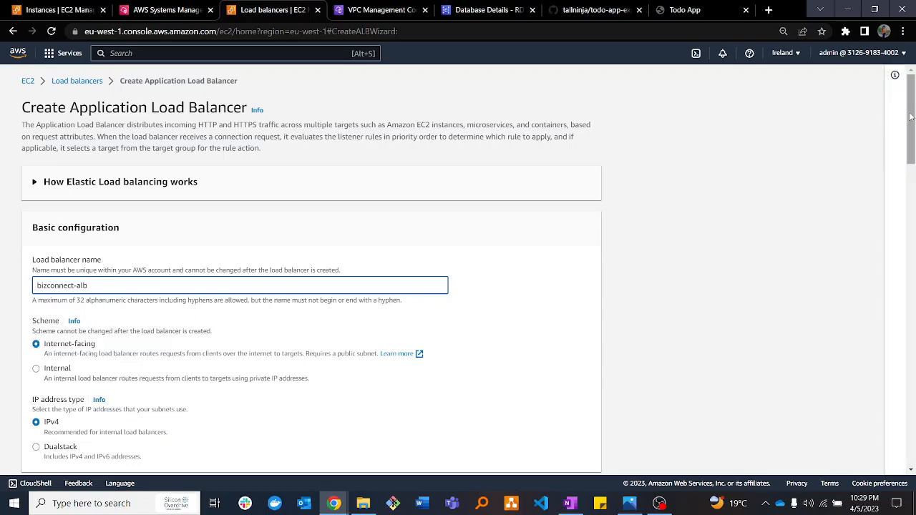
Set the load balancer's VPC to bizconnect in the network mapping.
{"action": "left_click_drag", "start_coordinate": [911, 124], "coordinate": [911, 214]}
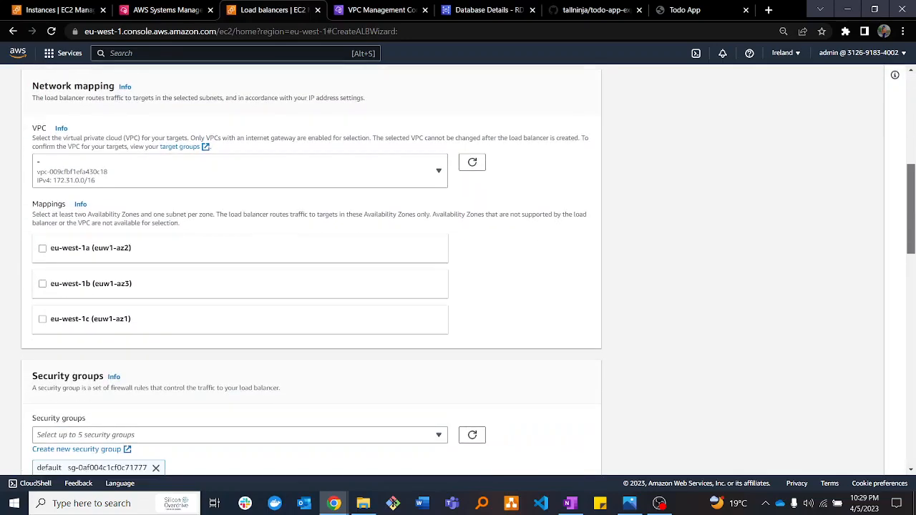
{"action": "left_click", "coordinate": [344, 176]}
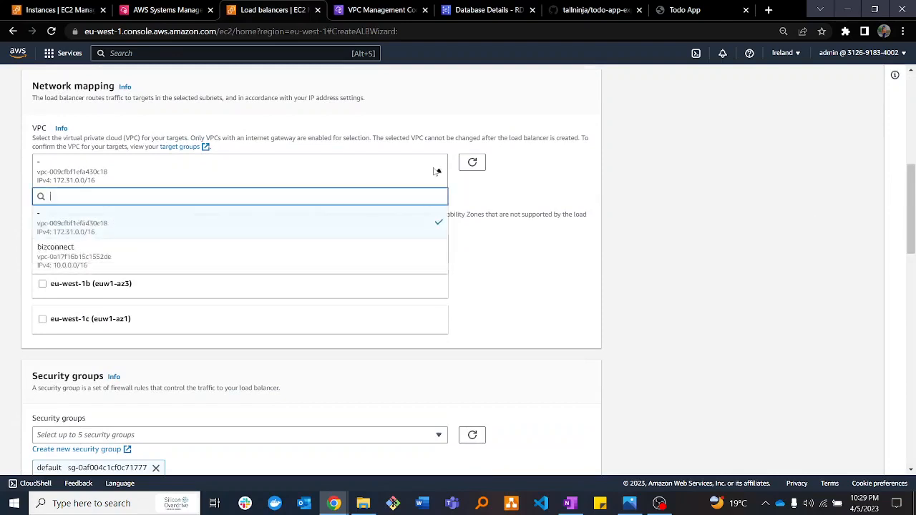
{"action": "left_click", "coordinate": [250, 261]}
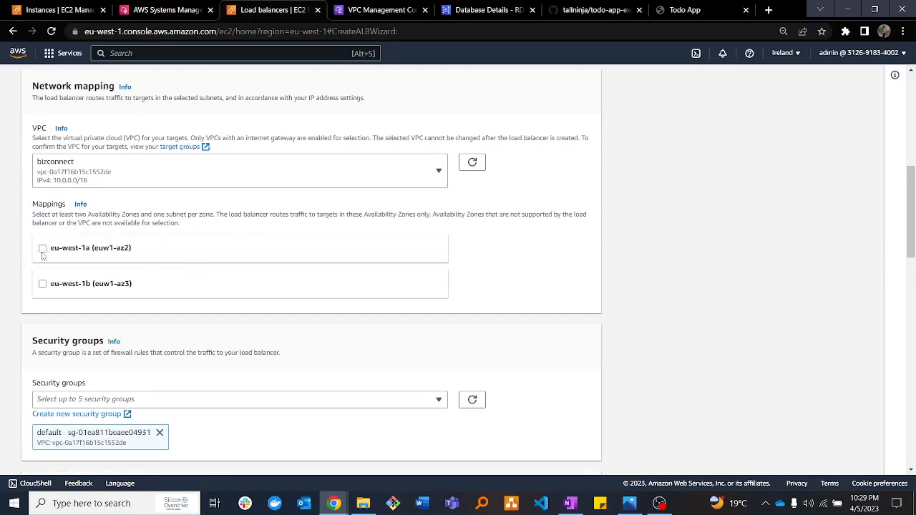
Enable both availability zones, mapping eu-west-1a to subnet alb-sub1 and eu-west-1b to subnet alb-sub2.
{"action": "left_click", "coordinate": [42, 250]}
{"action": "left_click", "coordinate": [325, 297]}
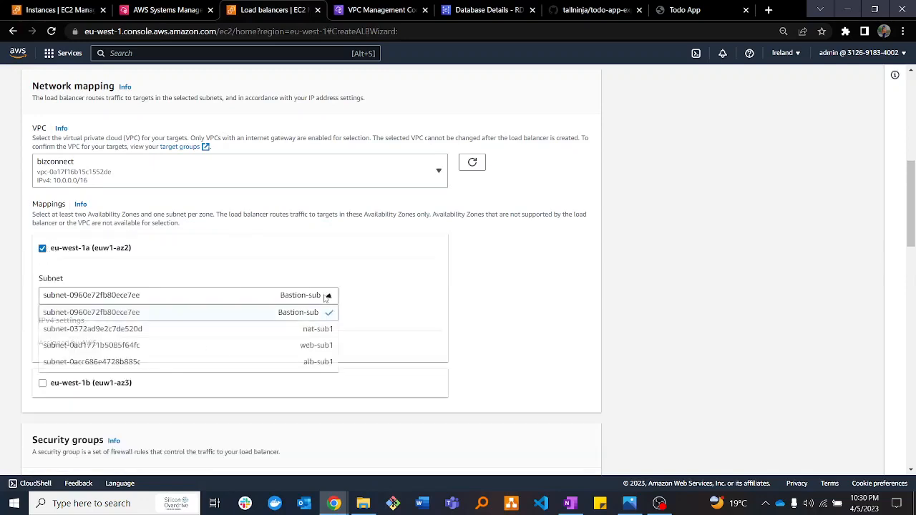
{"action": "left_click", "coordinate": [320, 370]}
{"action": "left_click_drag", "start_coordinate": [913, 193], "coordinate": [914, 231]}
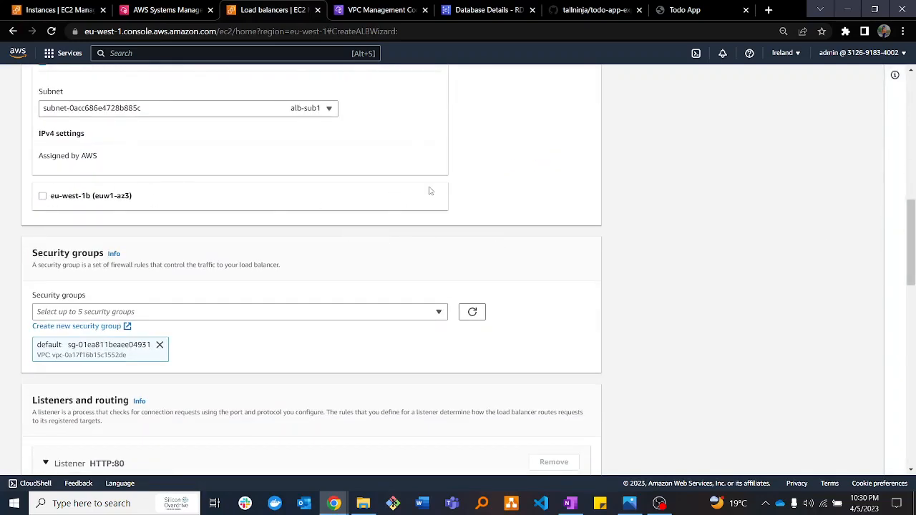
{"action": "left_click", "coordinate": [50, 201]}
{"action": "left_click", "coordinate": [327, 243]}
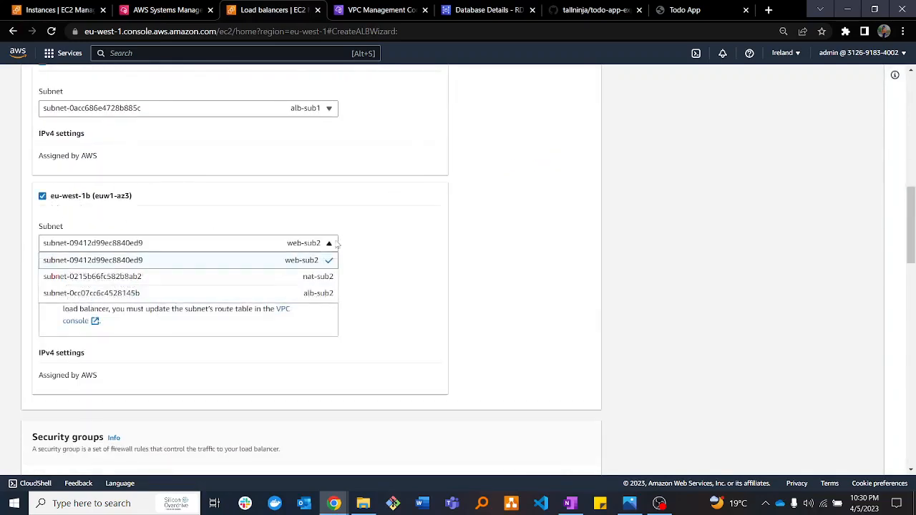
{"action": "left_click", "coordinate": [318, 294]}
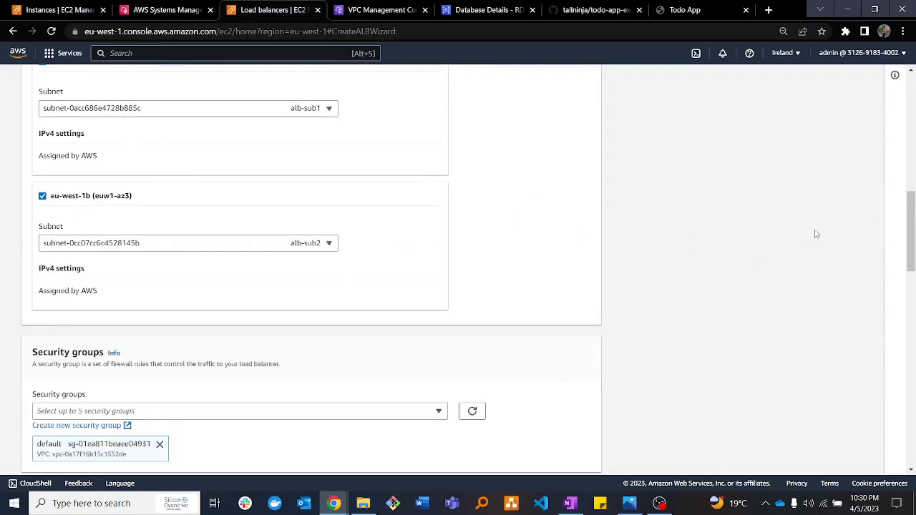
Replace the load balancer's default security group with lb-sg.
{"action": "left_click_drag", "start_coordinate": [912, 210], "coordinate": [913, 249]}
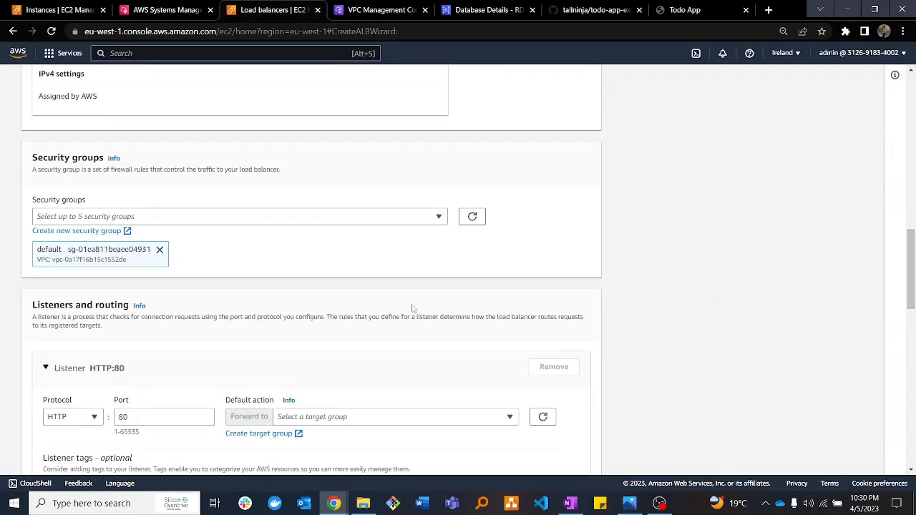
{"action": "left_click", "coordinate": [156, 218]}
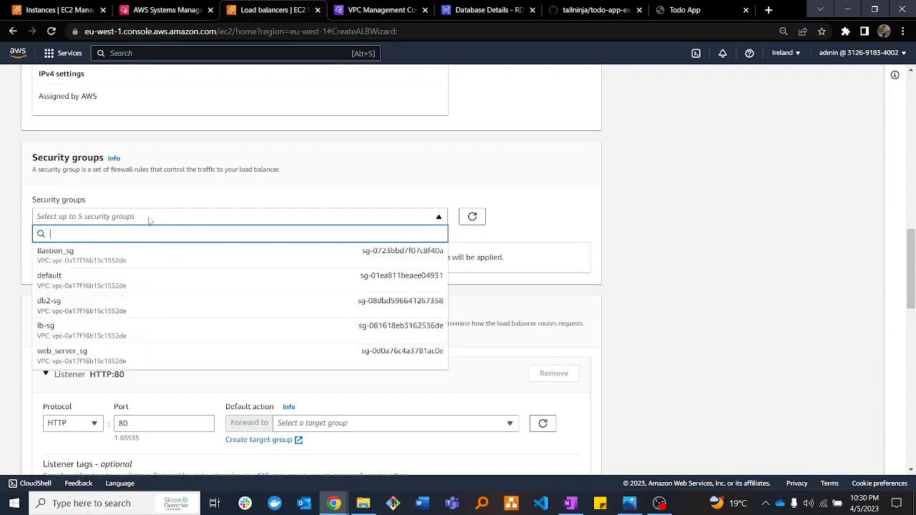
{"action": "left_click", "coordinate": [71, 328]}
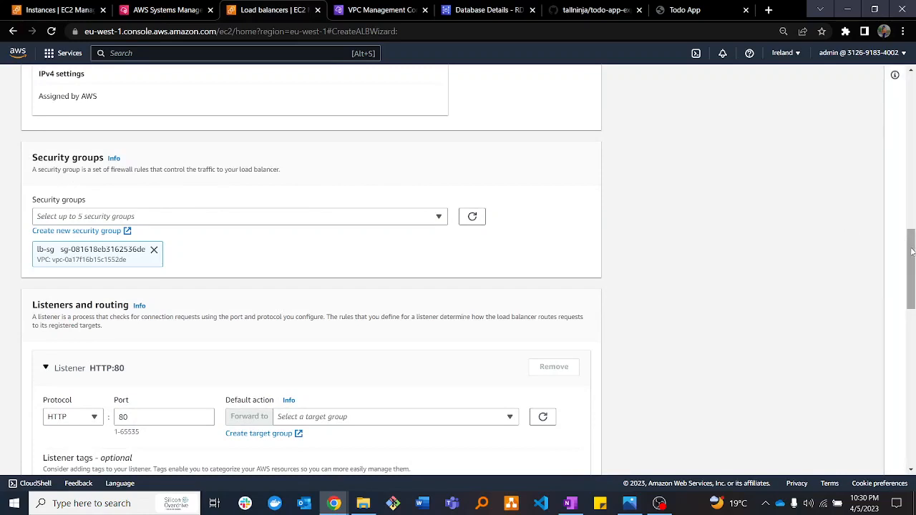
Forward the HTTP:80 listener's default action to the bizconnect-tar-group target group.
{"action": "left_click_drag", "start_coordinate": [911, 254], "coordinate": [913, 265]}
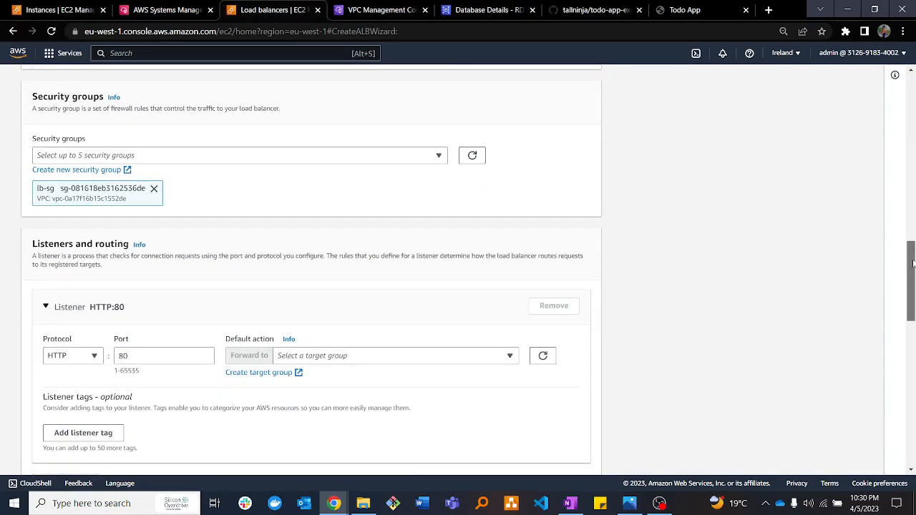
{"action": "mouse_move", "coordinate": [913, 263]}
{"action": "left_mouse_down"}
{"action": "mouse_move", "coordinate": [910, 256]}
{"action": "mouse_move", "coordinate": [910, 279]}
{"action": "left_mouse_up"}
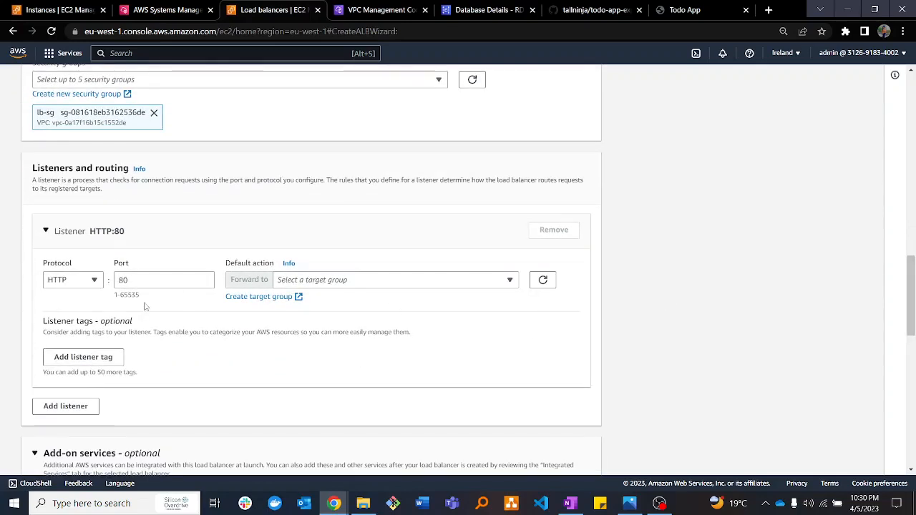
{"action": "left_click", "coordinate": [378, 279]}
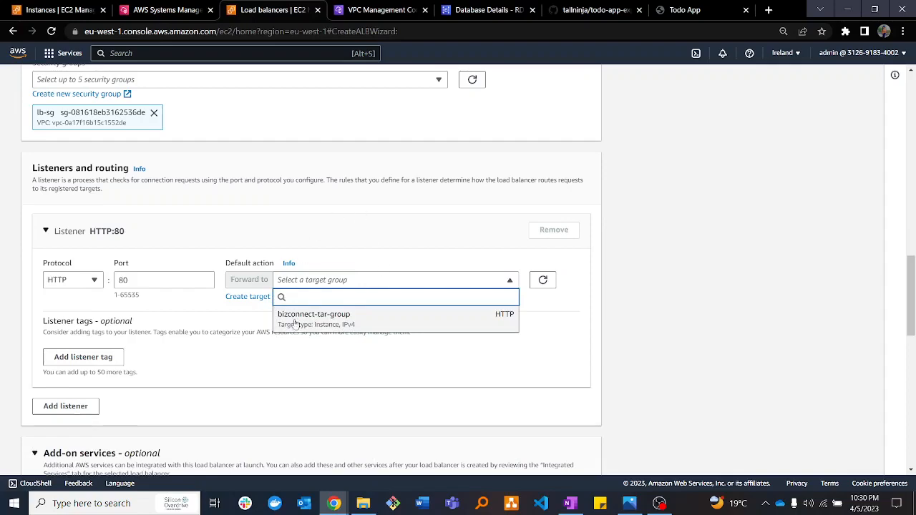
{"action": "left_click", "coordinate": [293, 322]}
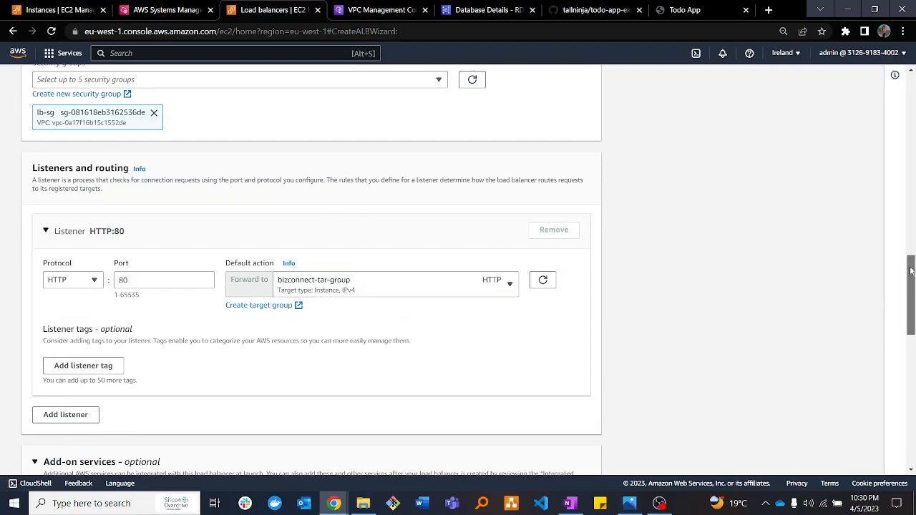
Create the load balancer, view it in the load balancers list and remove the search filter.
{"action": "left_click_drag", "start_coordinate": [911, 270], "coordinate": [912, 347]}
{"action": "scroll", "coordinate": [594, 451], "scroll_direction": "down", "scroll_amount": 4}
{"action": "left_click", "coordinate": [594, 266]}
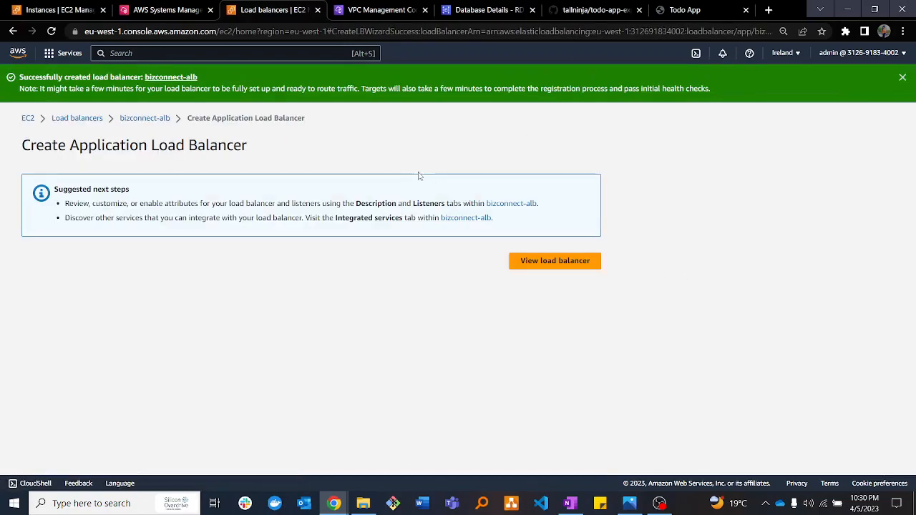
{"action": "left_click", "coordinate": [590, 267]}
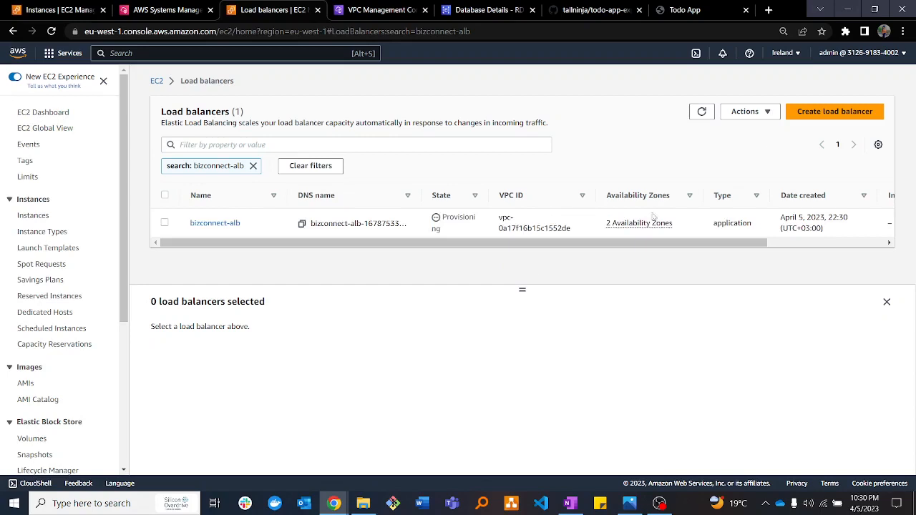
{"action": "left_click", "coordinate": [252, 165]}
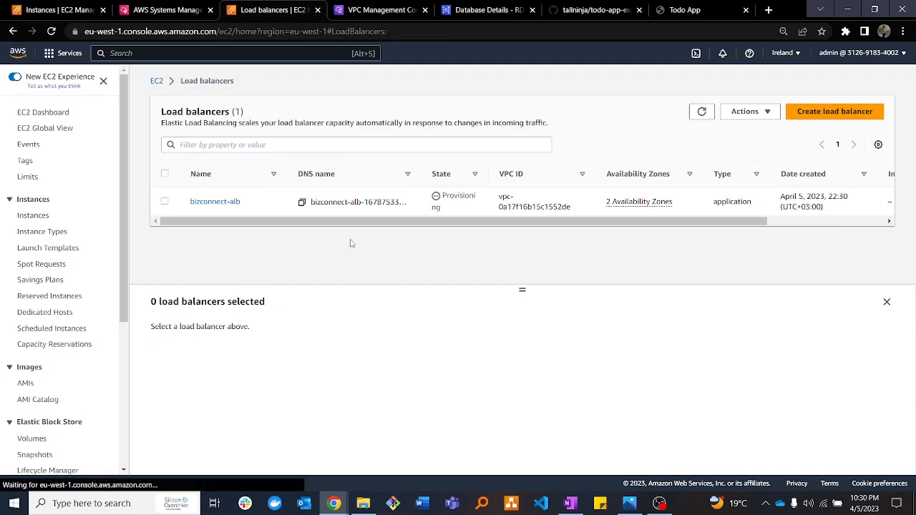
{"action": "left_click_drag", "start_coordinate": [339, 223], "coordinate": [253, 236]}
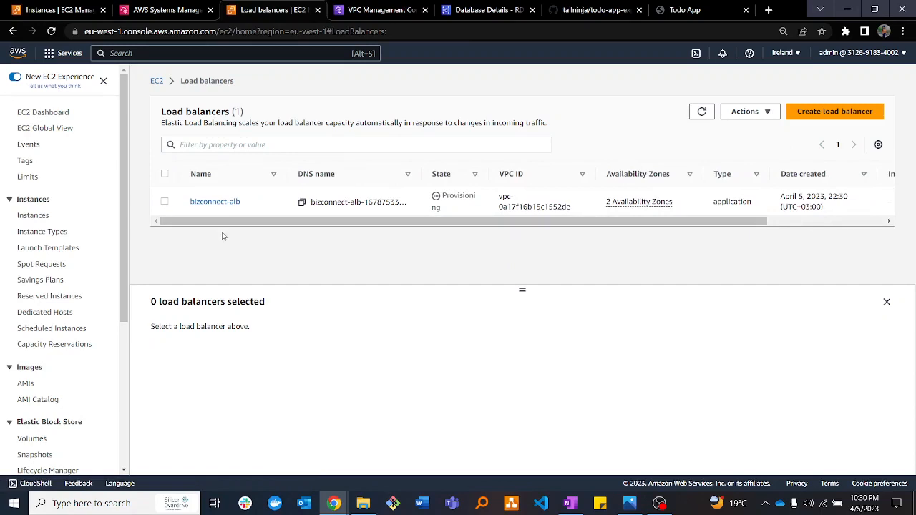
{"action": "mouse_move", "coordinate": [522, 290]}
{"action": "left_mouse_down"}
{"action": "mouse_move", "coordinate": [524, 265]}
{"action": "mouse_move", "coordinate": [526, 300]}
{"action": "left_mouse_up"}
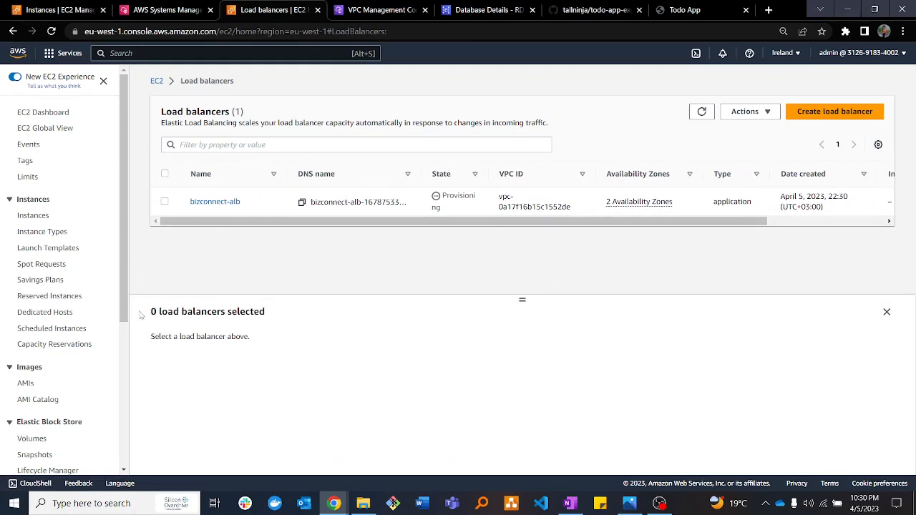
Refresh the owned AMIs list and check the status of Bizconnect-image.
{"action": "left_click", "coordinate": [31, 12]}
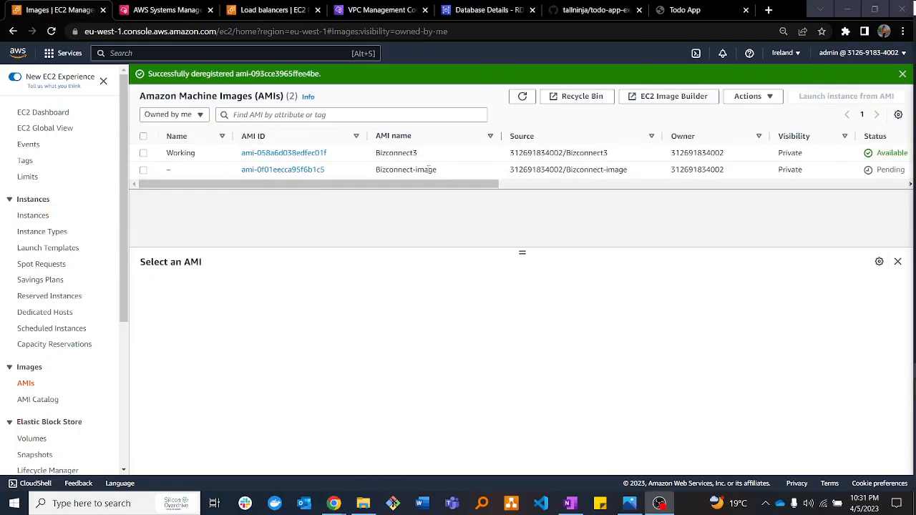
{"action": "left_click_drag", "start_coordinate": [428, 185], "coordinate": [465, 198]}
{"action": "left_click", "coordinate": [523, 100]}
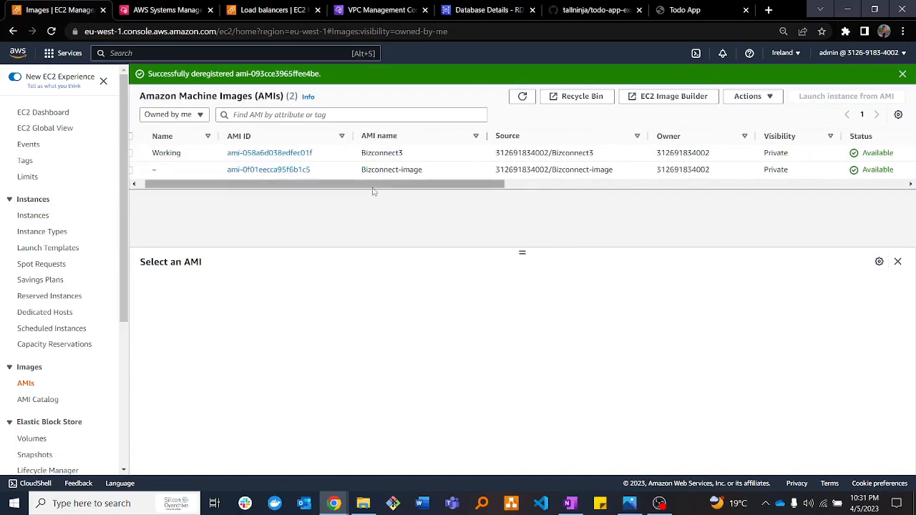
{"action": "left_click_drag", "start_coordinate": [434, 173], "coordinate": [354, 186]}
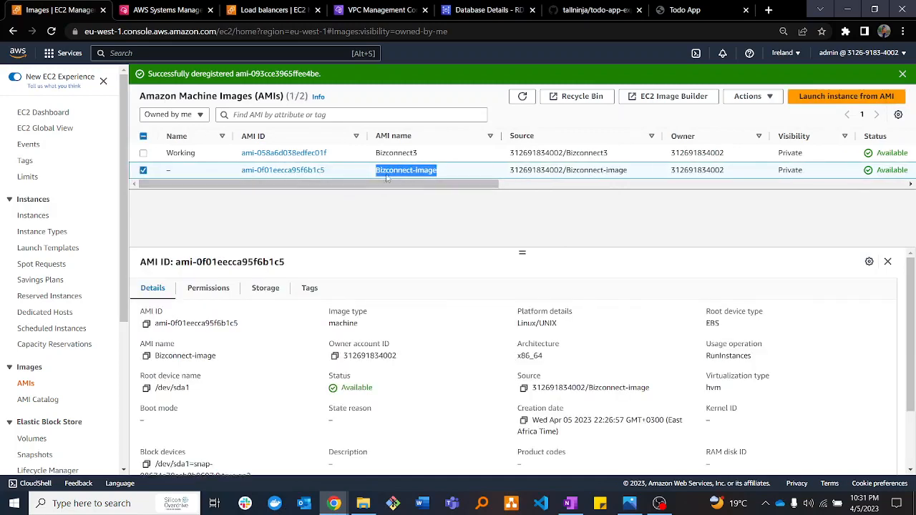
Start a new EC2 launch template named bizconnect-template with Auto Scaling guidance enabled.
{"action": "left_click", "coordinate": [40, 249]}
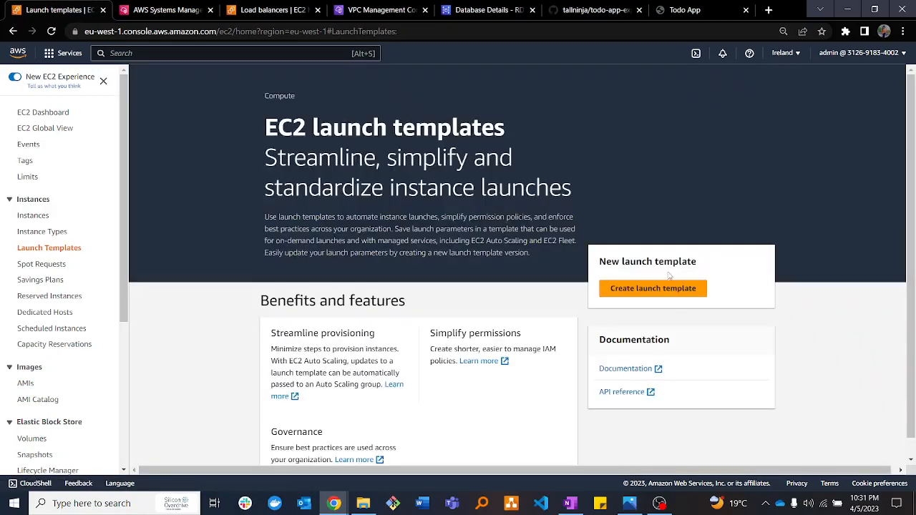
{"action": "left_click", "coordinate": [664, 287]}
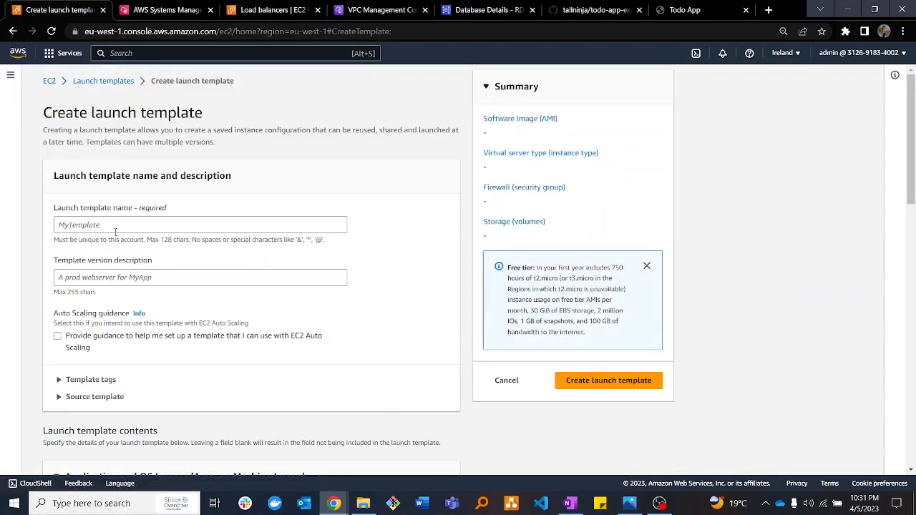
{"action": "left_click", "coordinate": [113, 226]}
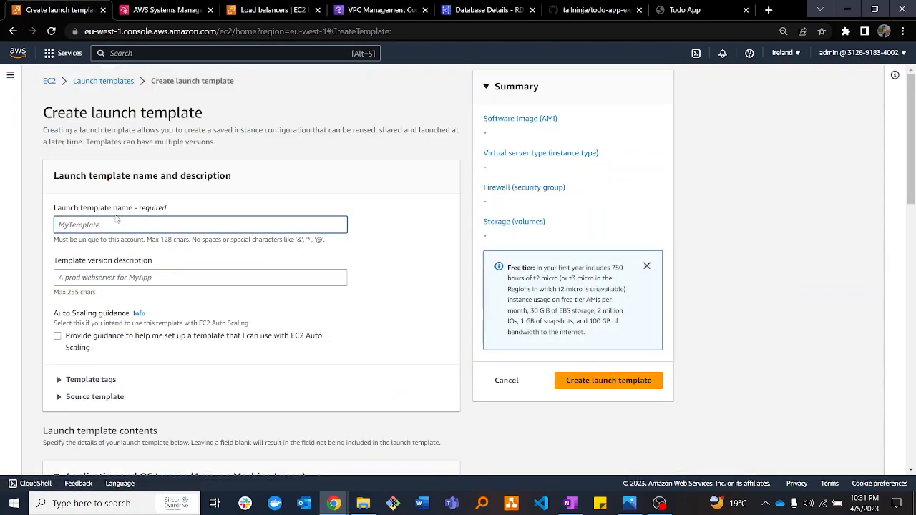
{"action": "type", "text": "bizconnect-tm"}
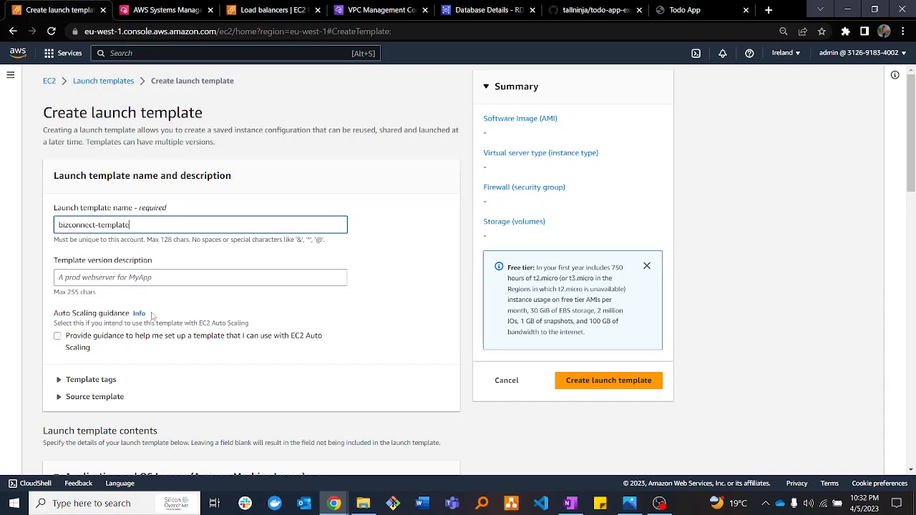
{"action": "left_click_drag", "start_coordinate": [911, 109], "coordinate": [911, 148]}
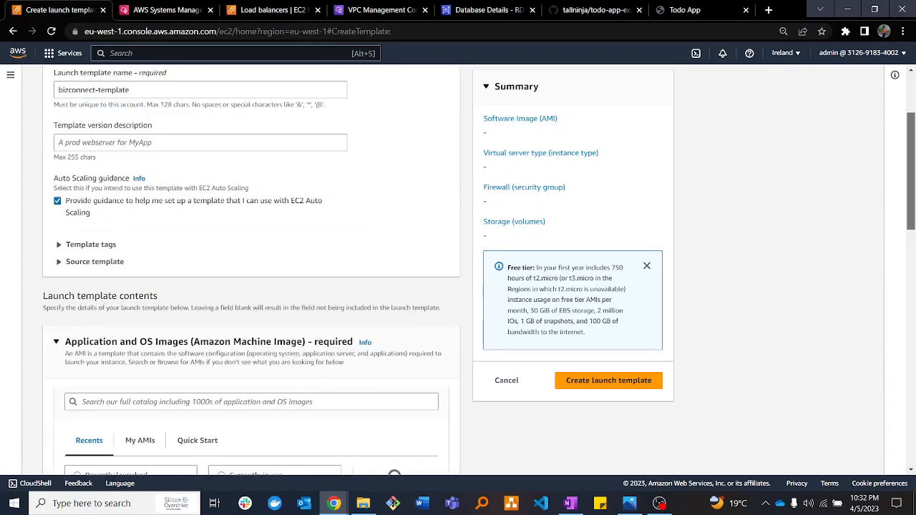
Use the self-owned Bizconnect-image as the launch template's machine image.
{"action": "left_click_drag", "start_coordinate": [912, 184], "coordinate": [912, 222]}
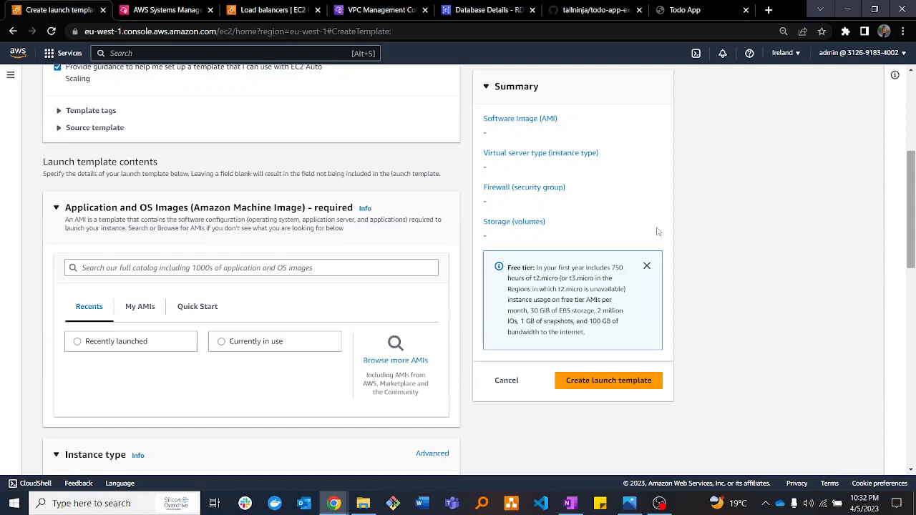
{"action": "left_click", "coordinate": [141, 307]}
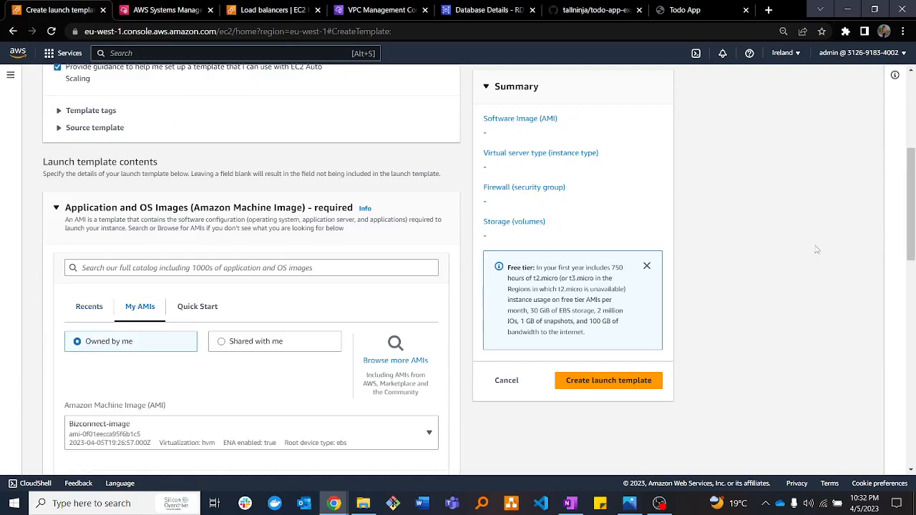
{"action": "left_click_drag", "start_coordinate": [912, 192], "coordinate": [913, 213]}
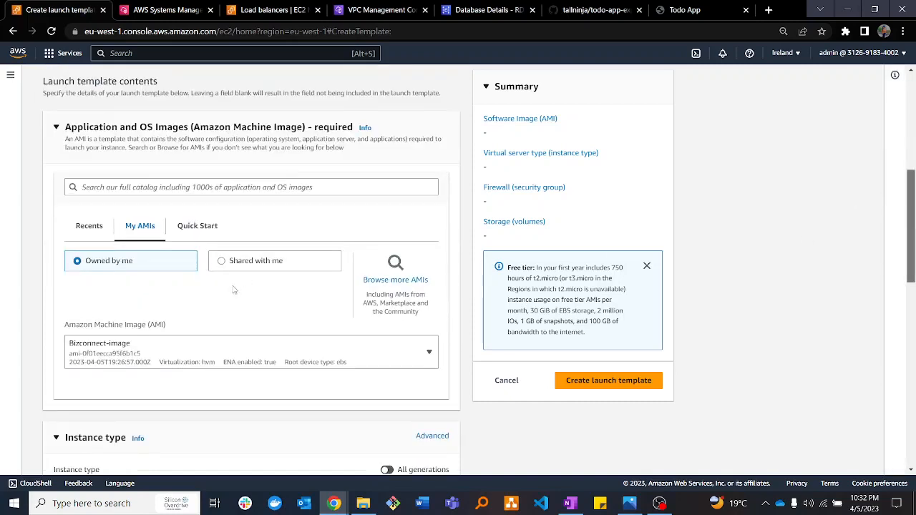
{"action": "scroll", "coordinate": [322, 351], "scroll_direction": "down", "scroll_amount": 2}
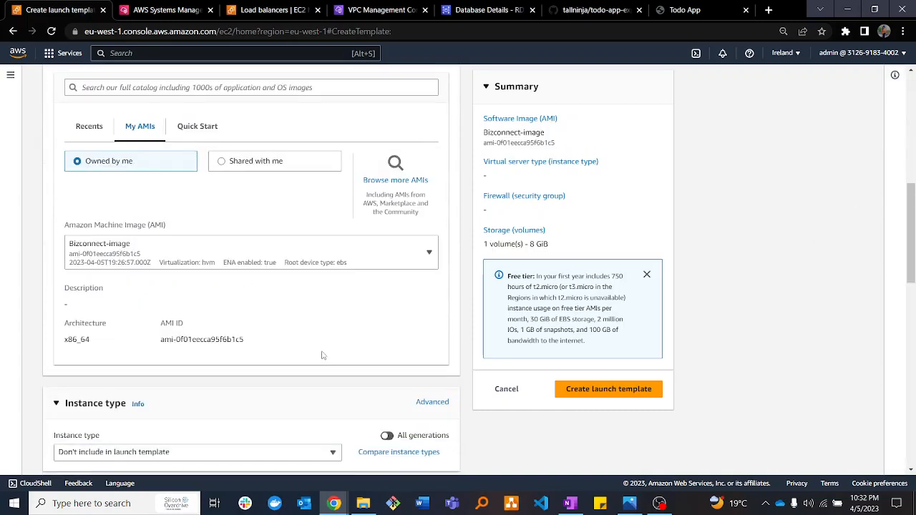
Set the launch template's instance type to t2.micro.
{"action": "left_click", "coordinate": [411, 256]}
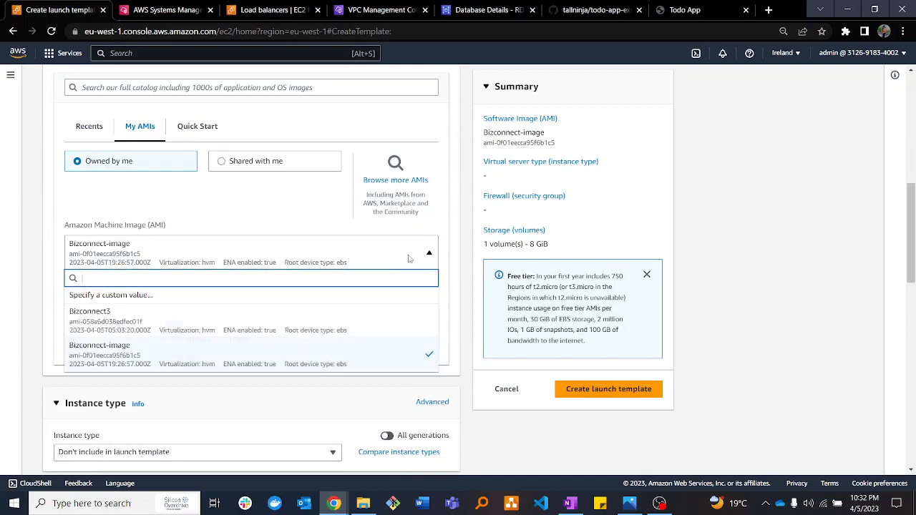
{"action": "left_click", "coordinate": [395, 263]}
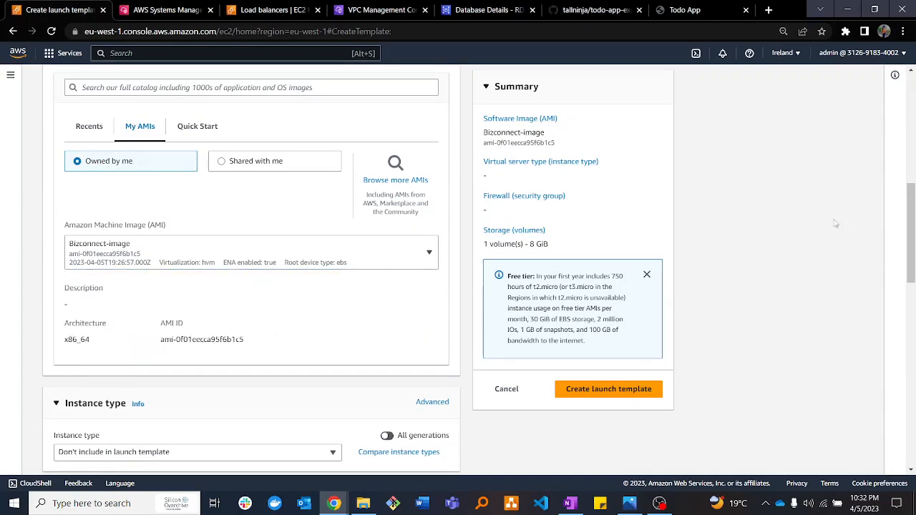
{"action": "scroll", "coordinate": [432, 275], "scroll_direction": "down", "scroll_amount": 3}
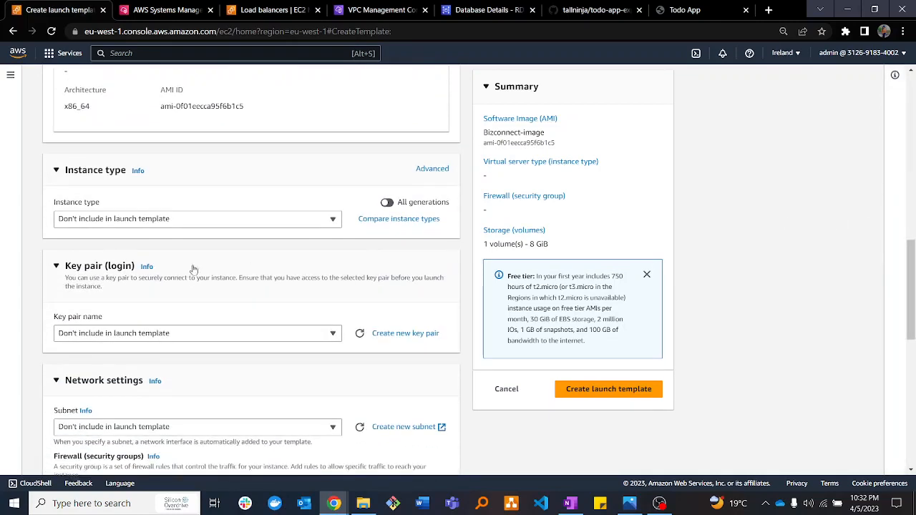
{"action": "left_click", "coordinate": [334, 220]}
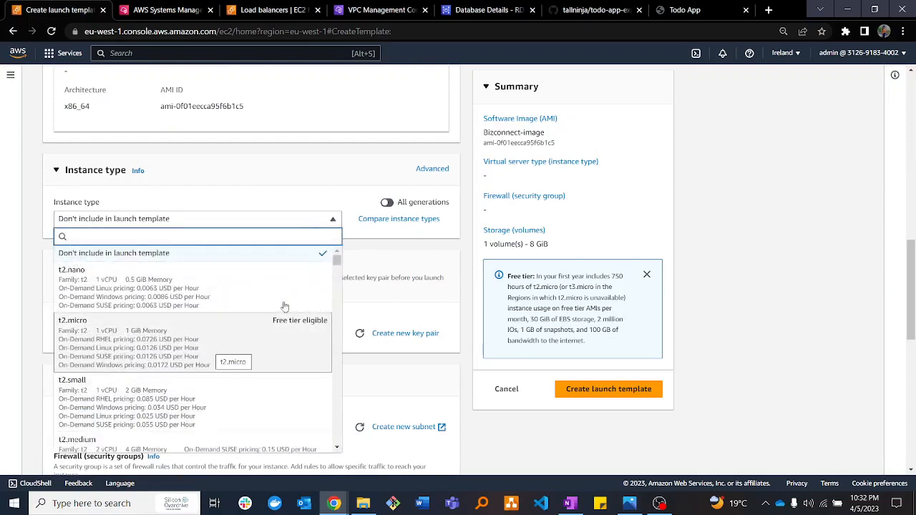
{"action": "left_click", "coordinate": [182, 337]}
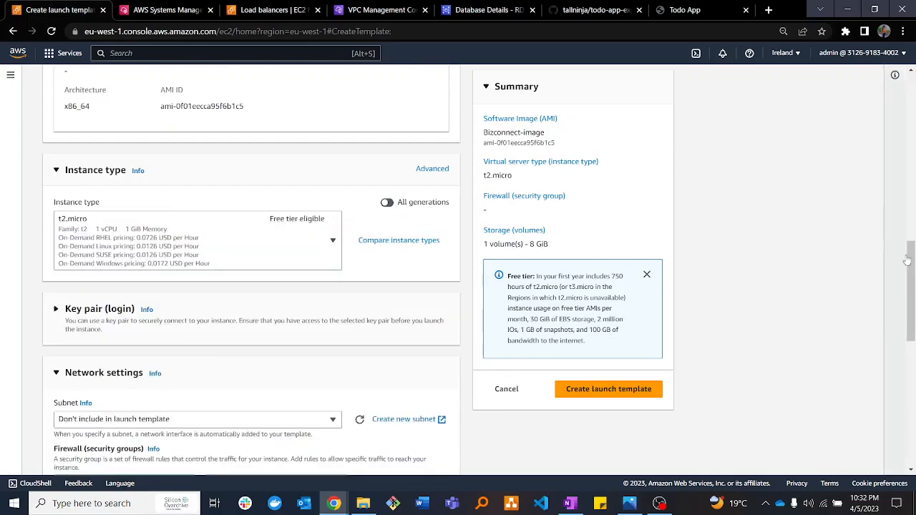
Assign the existing security group web_server_sg in the launch template's network settings.
{"action": "left_click_drag", "start_coordinate": [910, 263], "coordinate": [910, 325]}
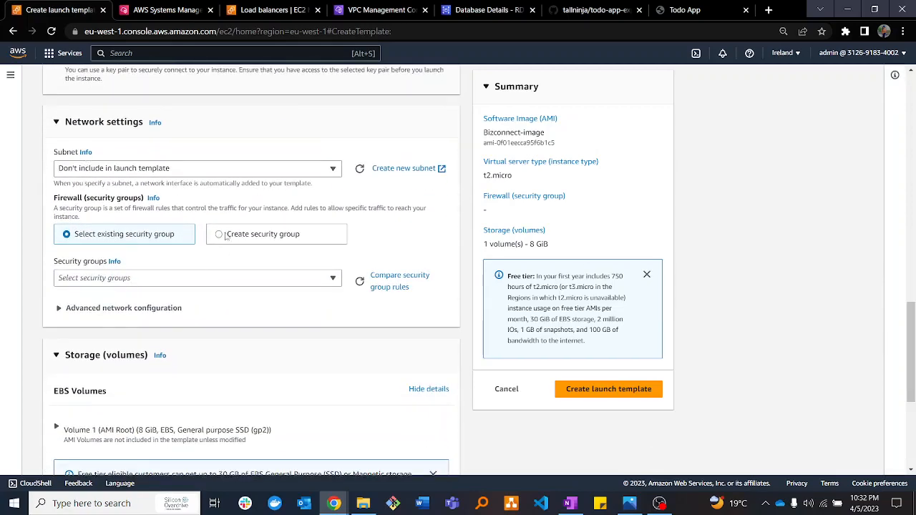
{"action": "left_click", "coordinate": [152, 280]}
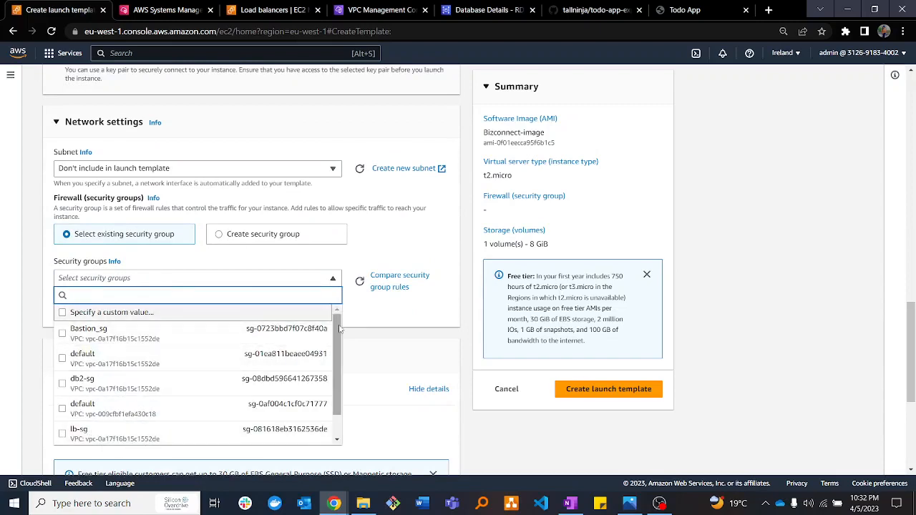
{"action": "scroll", "coordinate": [169, 437], "scroll_direction": "down", "scroll_amount": 2}
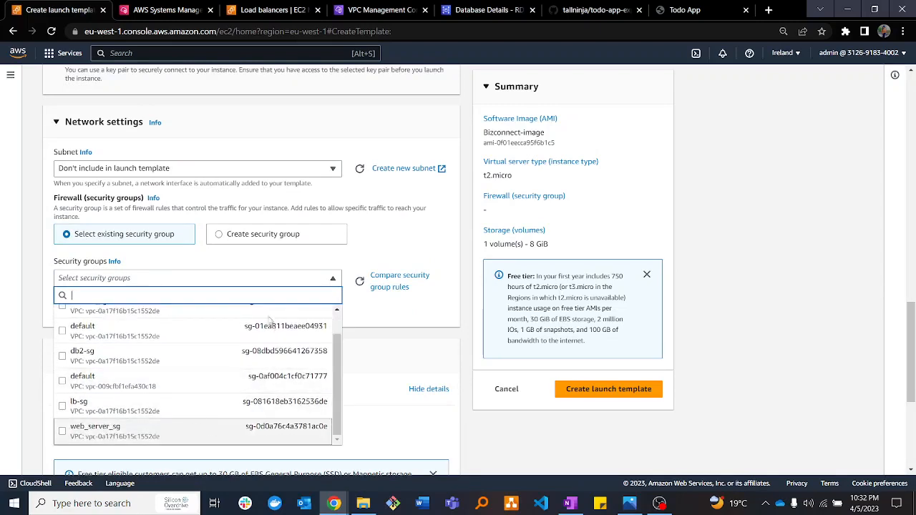
{"action": "left_click", "coordinate": [170, 433]}
Expand the advanced details and enable resource-based IPv4 (A record) DNS requests.
{"action": "scroll", "coordinate": [911, 319], "scroll_direction": "down", "scroll_amount": 4}
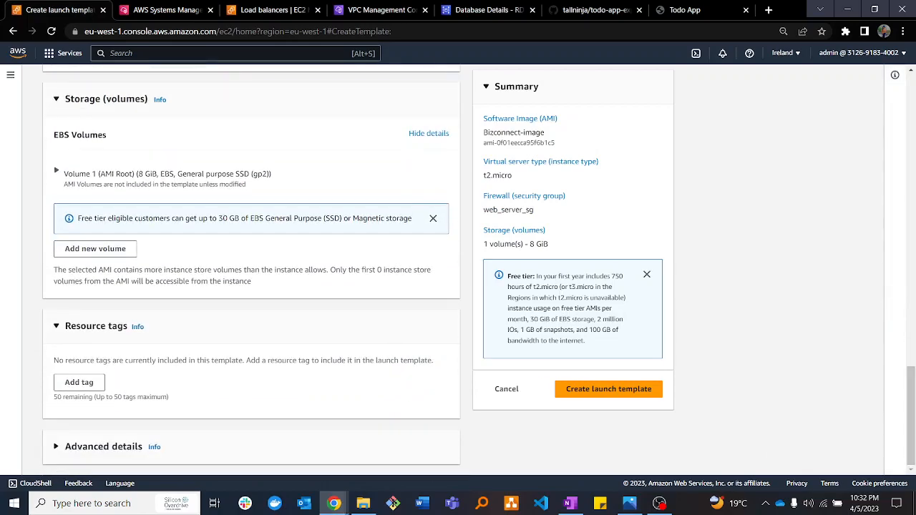
{"action": "left_click", "coordinate": [215, 457]}
{"action": "scroll", "coordinate": [358, 227], "scroll_direction": "down", "scroll_amount": 2}
{"action": "scroll", "coordinate": [357, 227], "scroll_direction": "down", "scroll_amount": 2}
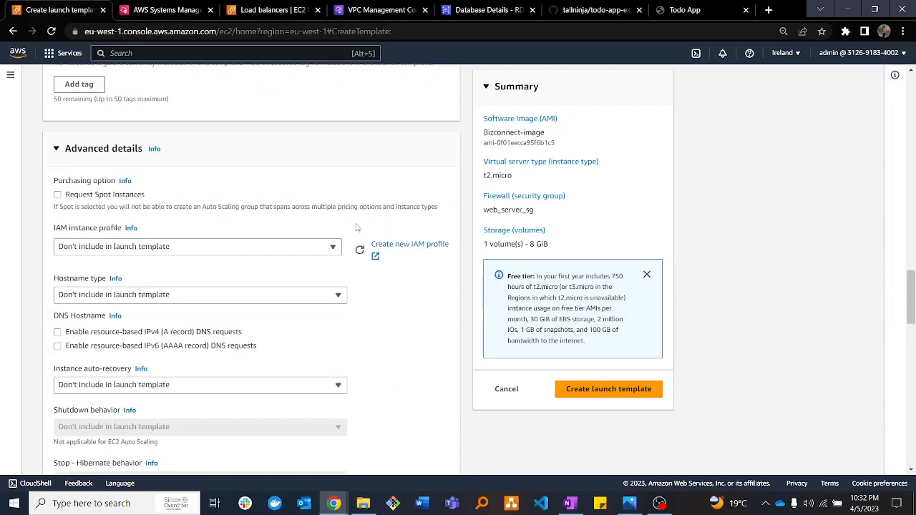
{"action": "left_click", "coordinate": [133, 334]}
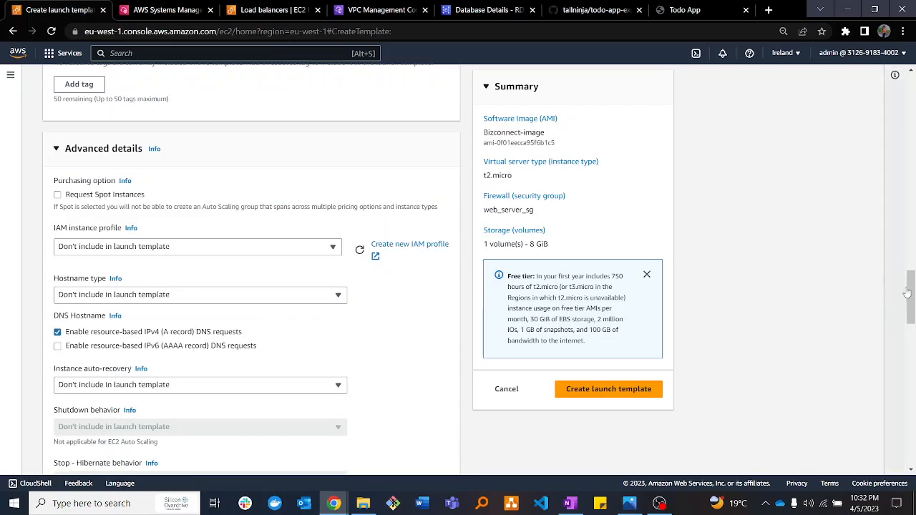
Paste a user data bash script that changes to /home/ubuntu/todo-app-express-ejs and runs npm start.
{"action": "left_click_drag", "start_coordinate": [907, 291], "coordinate": [911, 434]}
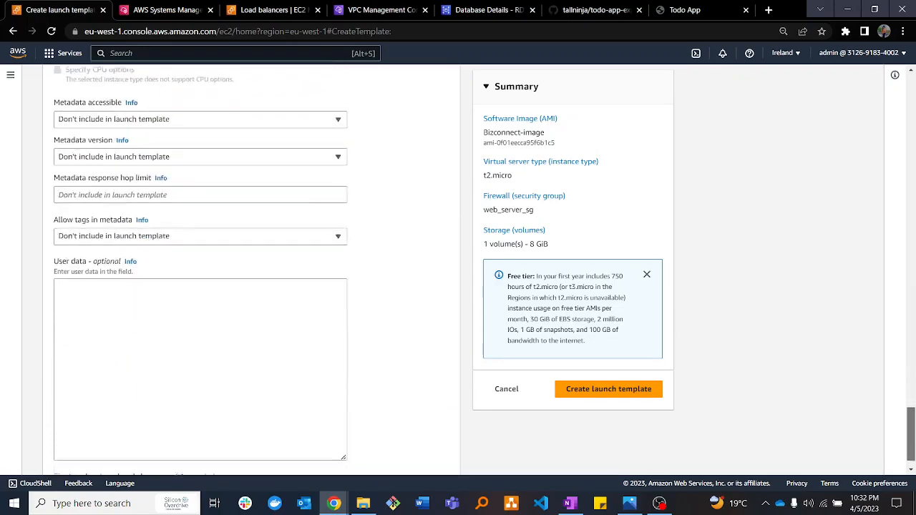
{"action": "left_click", "coordinate": [80, 279]}
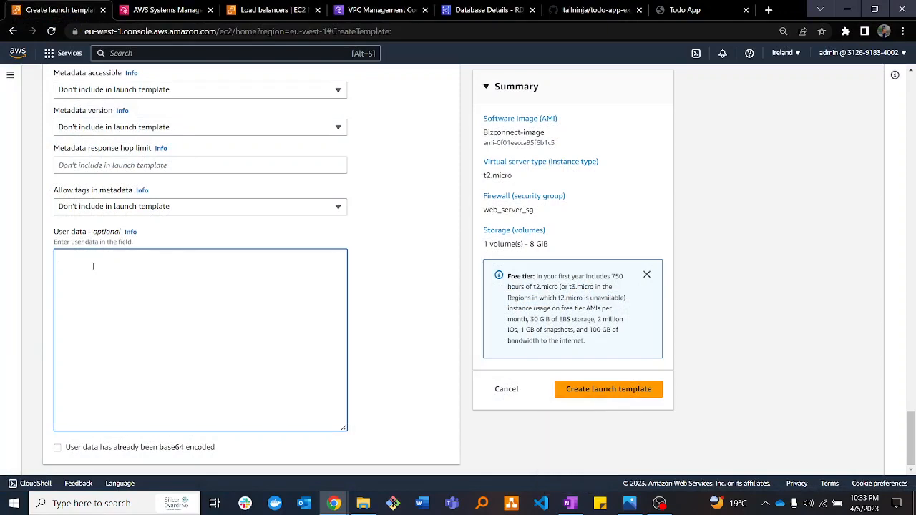
{"action": "left_click", "coordinate": [571, 505]}
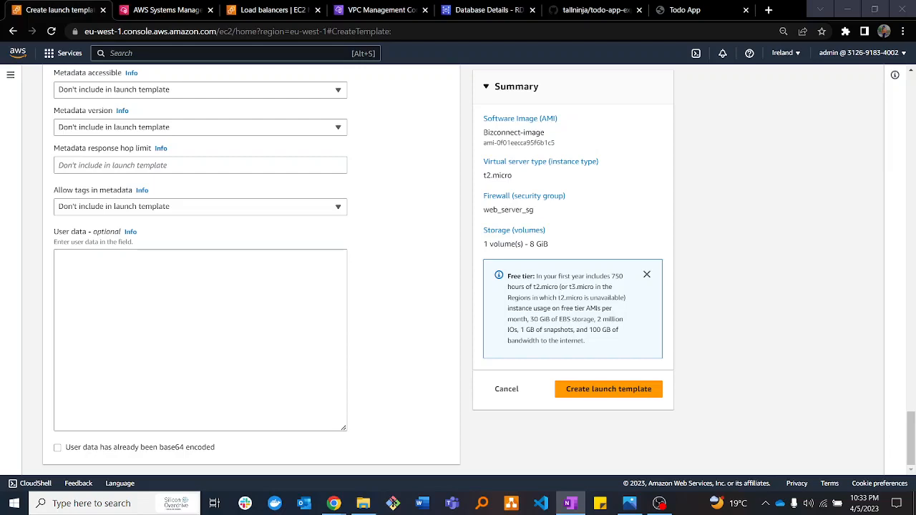
{"action": "left_click", "coordinate": [72, 258]}
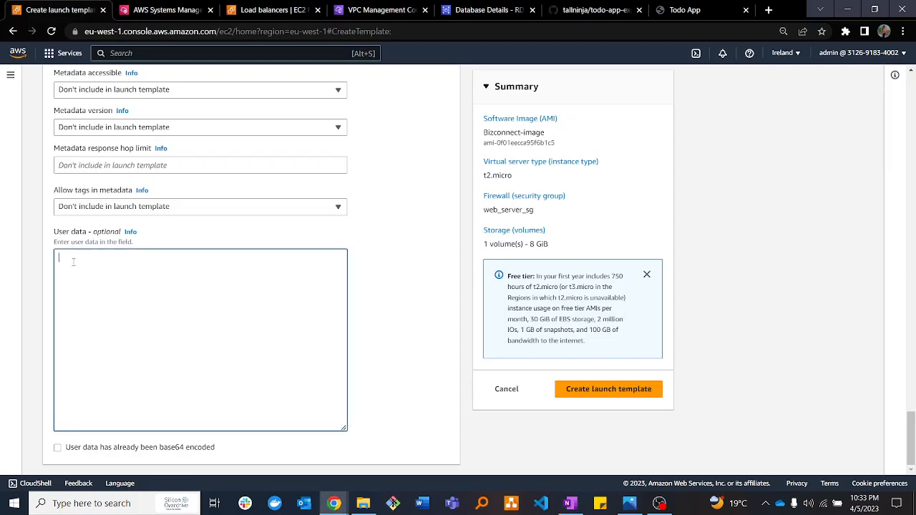
{"action": "right_click", "coordinate": [72, 265]}
{"action": "left_click", "coordinate": [103, 355]}
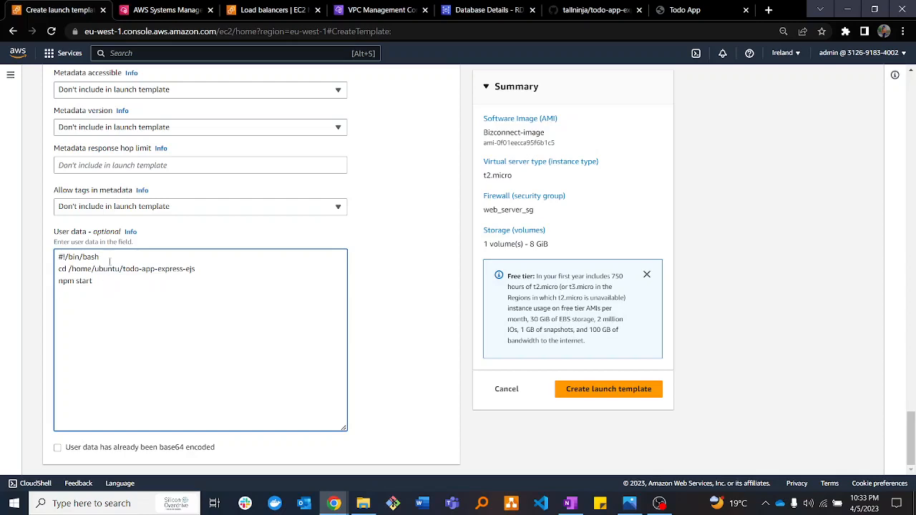
Review the user data script line by line and check the launch template's settings from name to advanced details.
{"action": "left_click_drag", "start_coordinate": [93, 268], "coordinate": [119, 270]}
{"action": "left_click", "coordinate": [113, 283]}
{"action": "left_click_drag", "start_coordinate": [61, 269], "coordinate": [196, 269]}
{"action": "left_click_drag", "start_coordinate": [94, 282], "coordinate": [59, 284]}
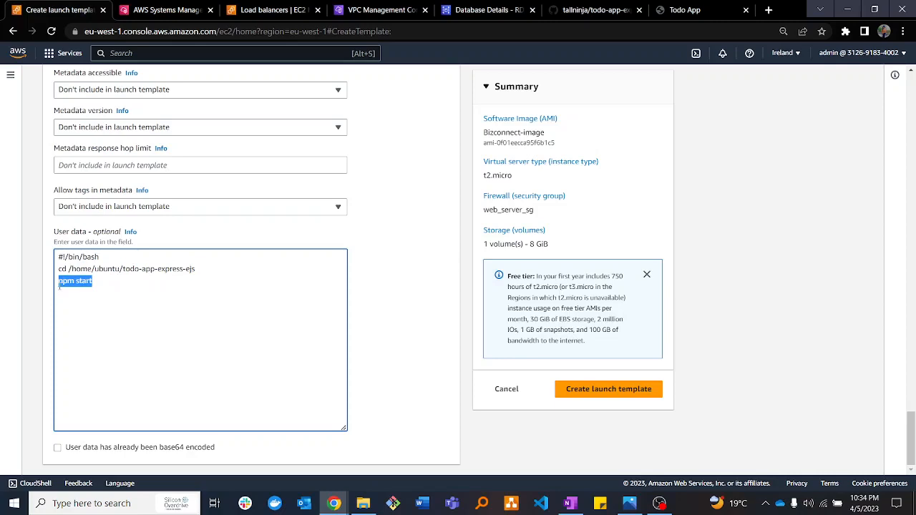
{"action": "left_click", "coordinate": [94, 298]}
{"action": "scroll", "coordinate": [98, 364], "scroll_direction": "up", "scroll_amount": 20}
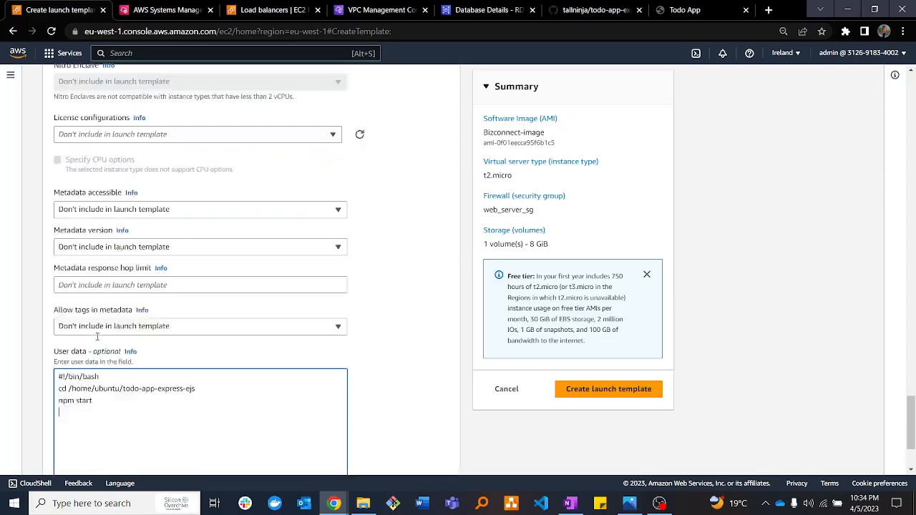
{"action": "scroll", "coordinate": [100, 327], "scroll_direction": "down", "scroll_amount": 6}
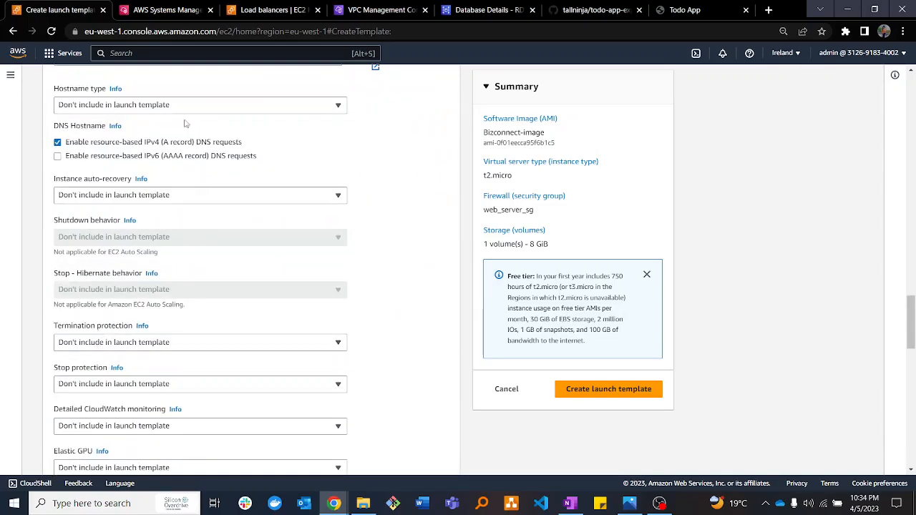
{"action": "scroll", "coordinate": [224, 343], "scroll_direction": "up", "scroll_amount": 4}
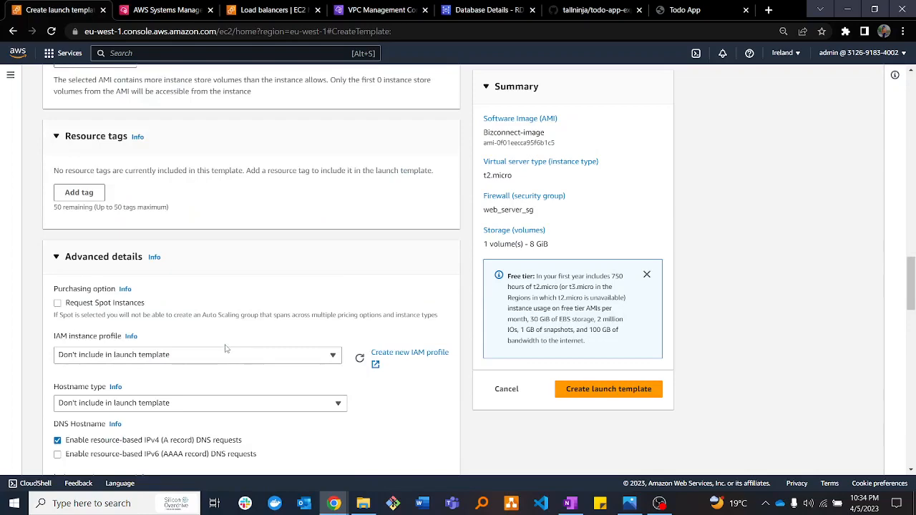
{"action": "scroll", "coordinate": [226, 343], "scroll_direction": "down", "scroll_amount": 9}
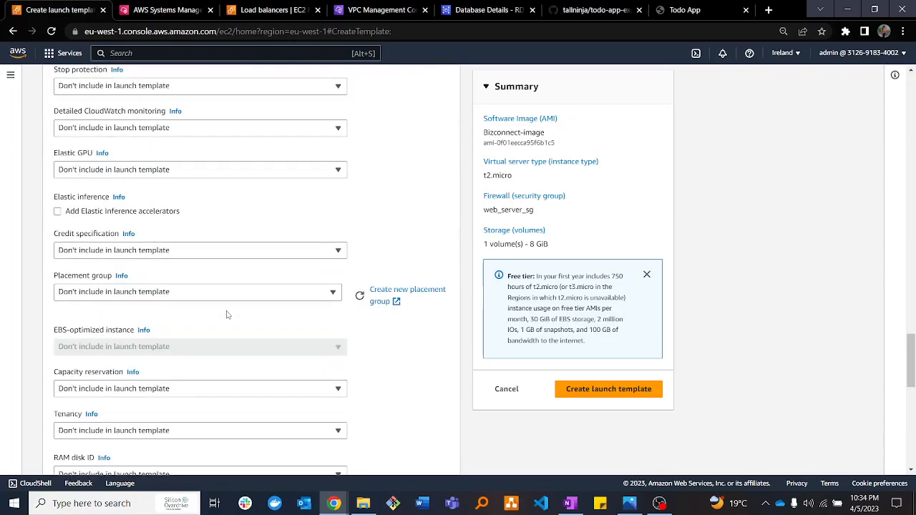
{"action": "scroll", "coordinate": [227, 314], "scroll_direction": "down", "scroll_amount": 5}
{"action": "left_click", "coordinate": [227, 310]}
{"action": "type", "text": "#!/bin/bash cd /home/ubuntu/todo-app-express-ejs npm start"}
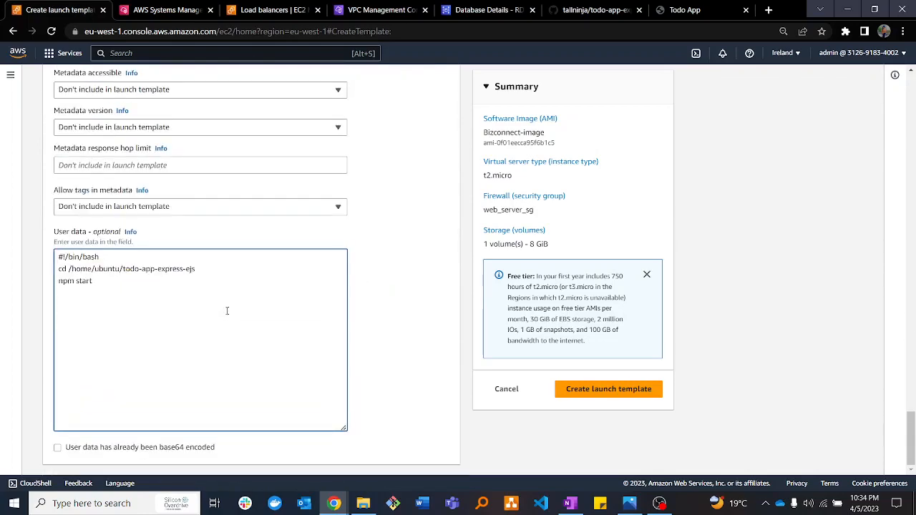
{"action": "scroll", "coordinate": [228, 310], "scroll_direction": "up", "scroll_amount": 20}
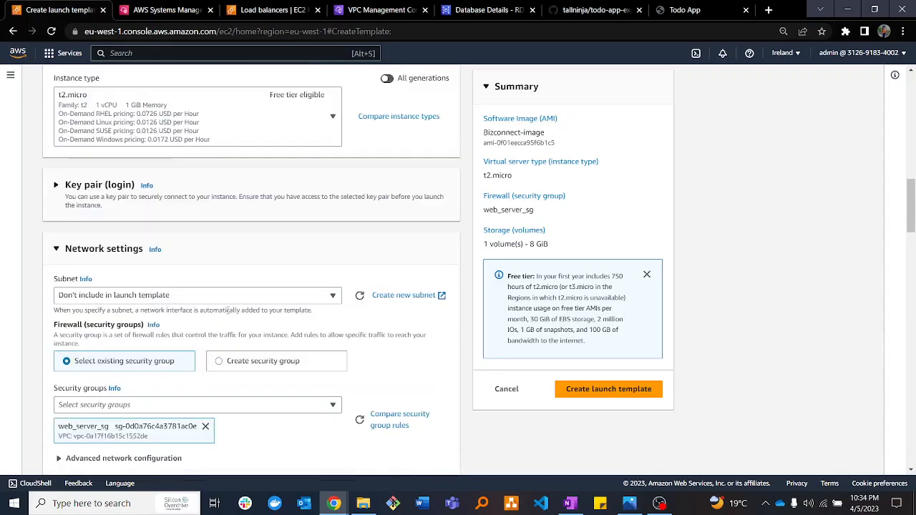
{"action": "scroll", "coordinate": [228, 318], "scroll_direction": "up", "scroll_amount": 10}
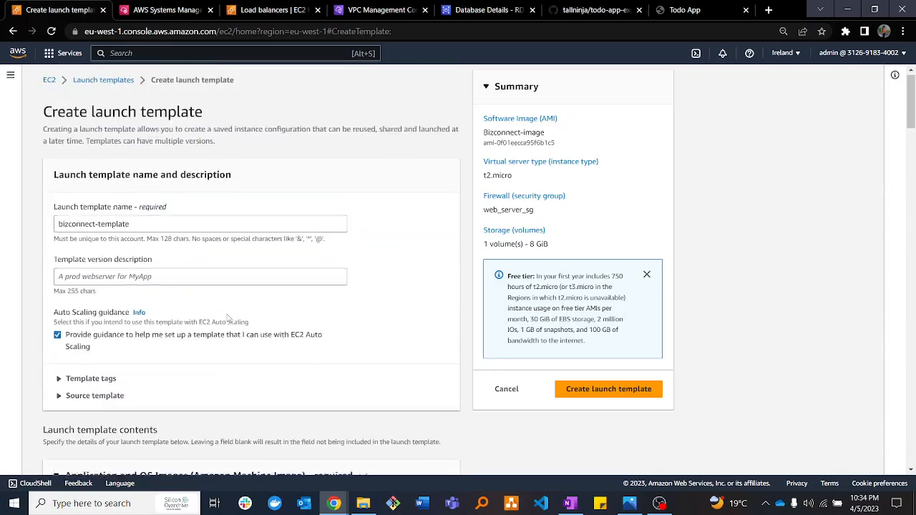
{"action": "scroll", "coordinate": [227, 319], "scroll_direction": "down", "scroll_amount": 15}
{"action": "scroll", "coordinate": [227, 318], "scroll_direction": "down", "scroll_amount": 5}
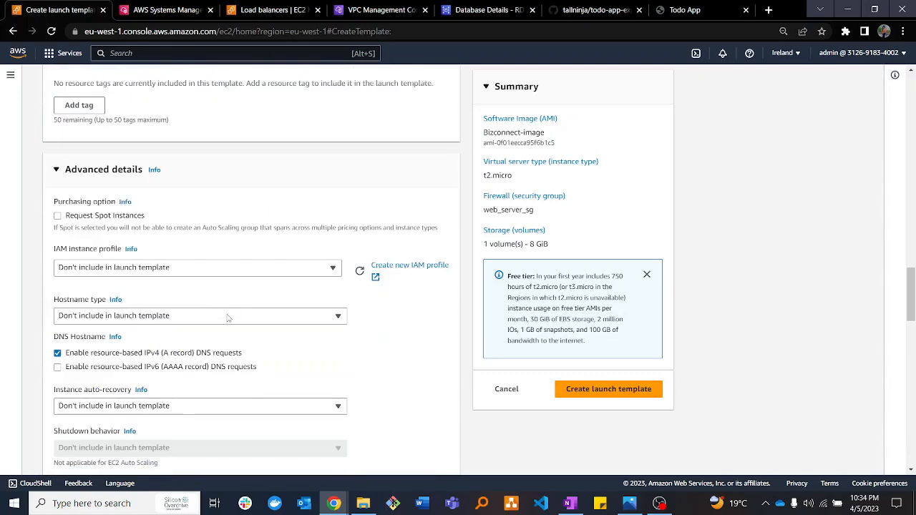
{"action": "scroll", "coordinate": [229, 315], "scroll_direction": "down", "scroll_amount": 15}
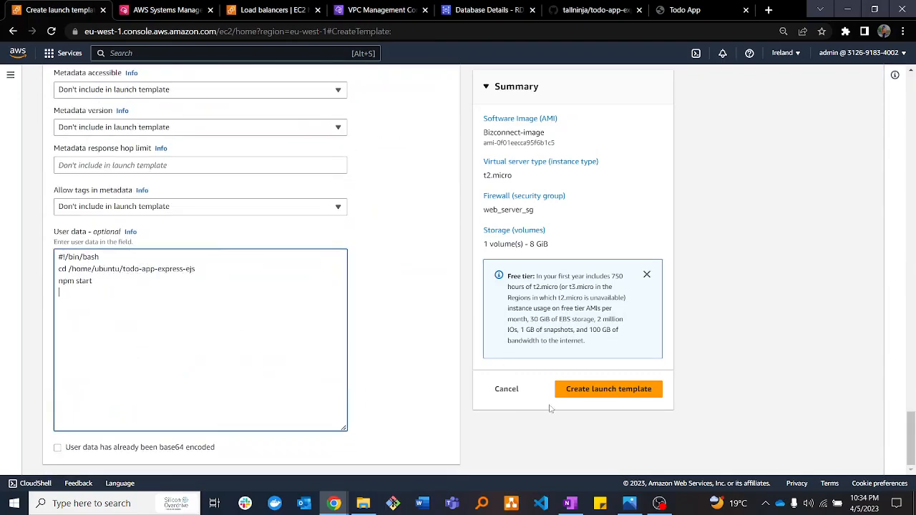
Create the launch template and view it in the launch templates list.
{"action": "left_click", "coordinate": [585, 390]}
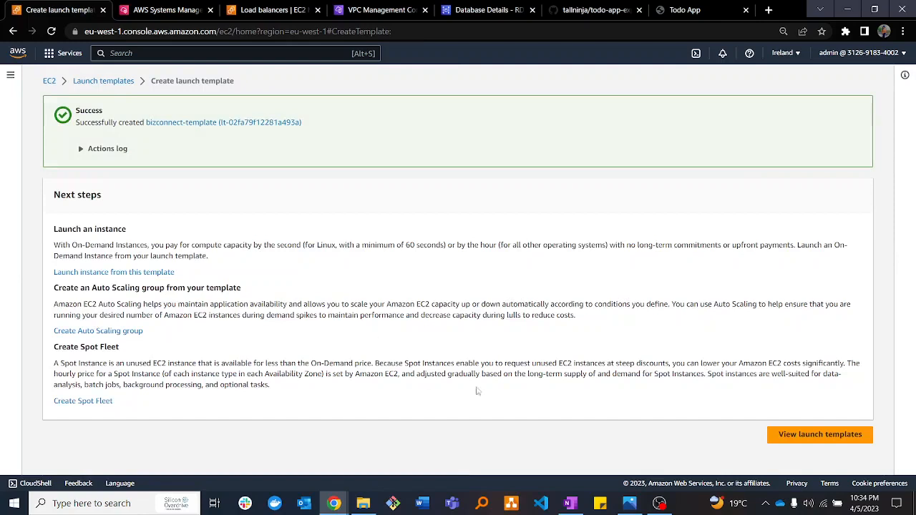
{"action": "left_click", "coordinate": [804, 433]}
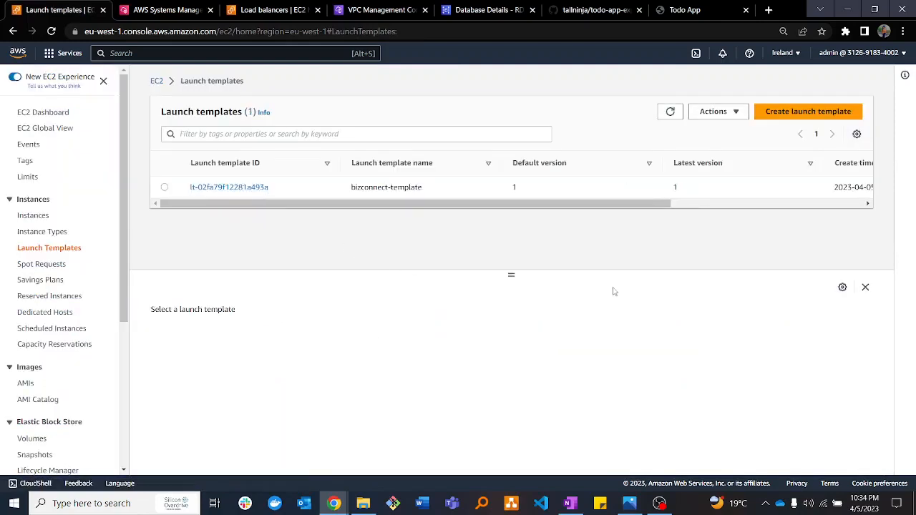
Start a new EC2 Auto Scaling group named bizconnect-asg.
{"action": "left_click_drag", "start_coordinate": [126, 225], "coordinate": [131, 441]}
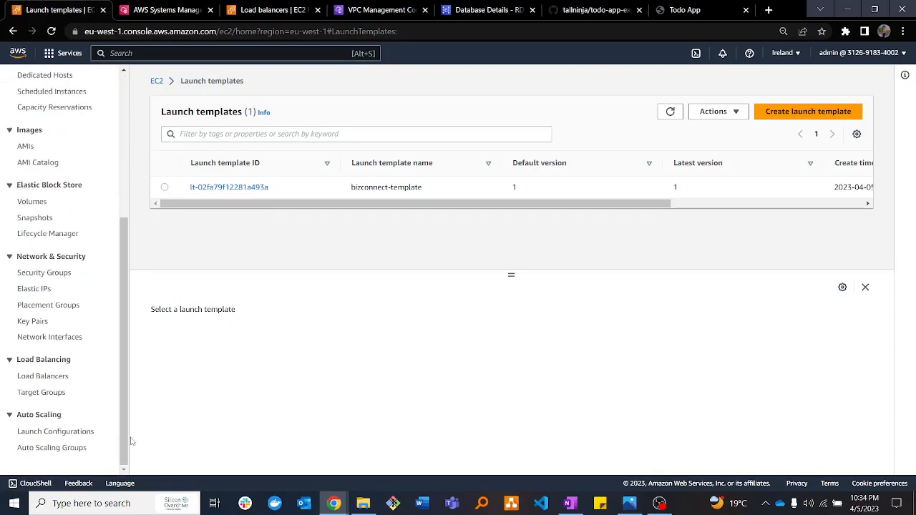
{"action": "left_click", "coordinate": [35, 447]}
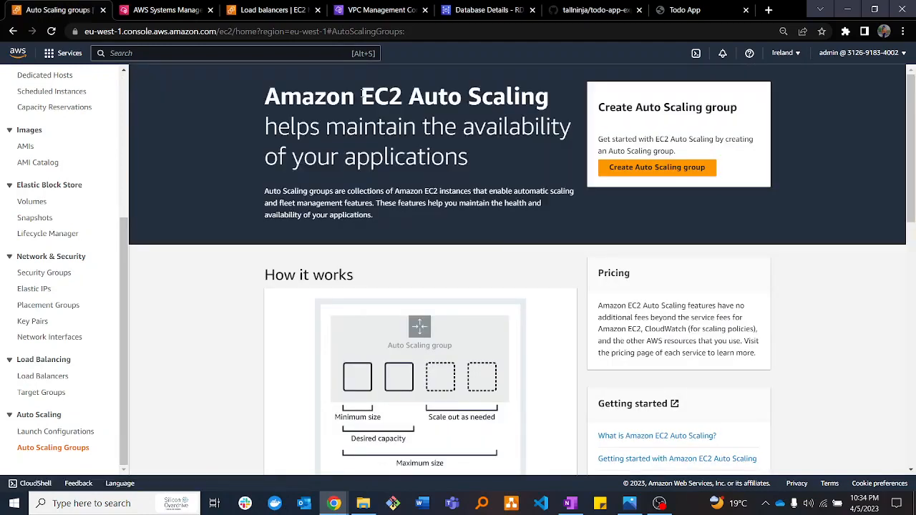
{"action": "left_click", "coordinate": [657, 169]}
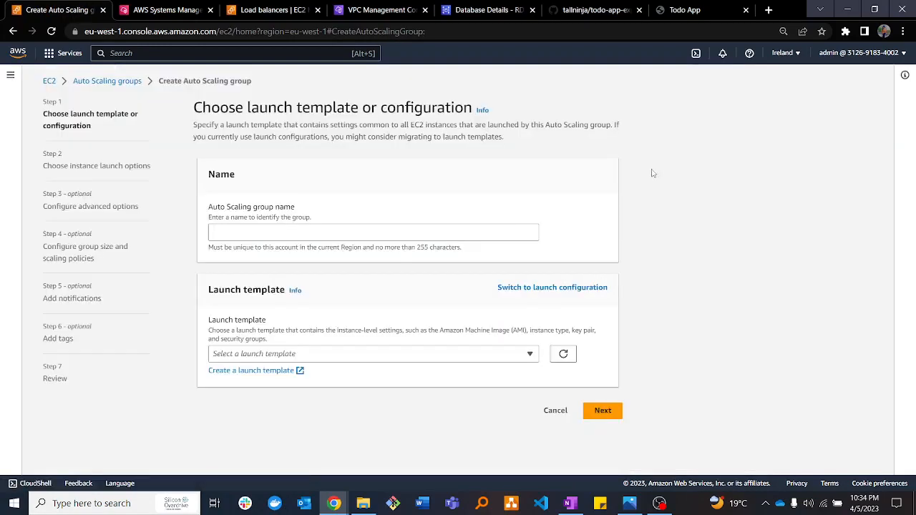
{"action": "left_click", "coordinate": [243, 233]}
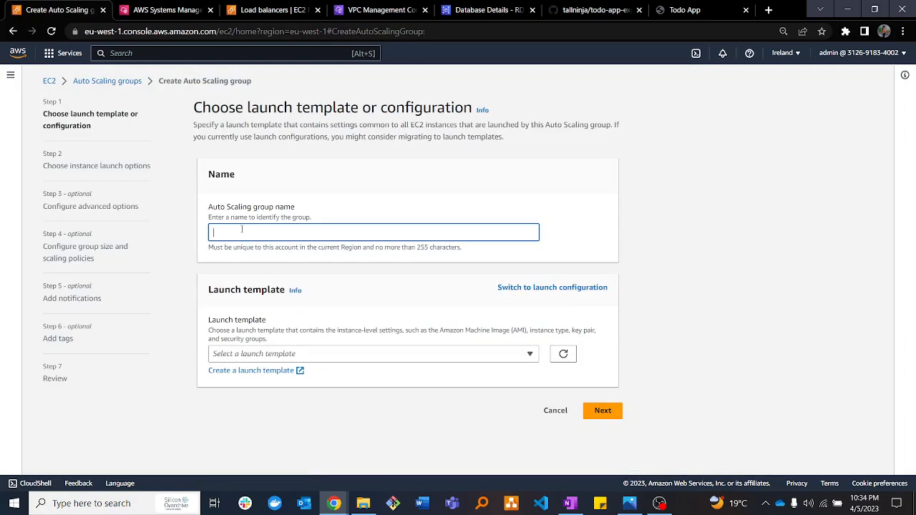
{"action": "type", "text": "bizconnect"}
{"action": "type", "text": "-bi"}
{"action": "type", "text": "asg"}
Use bizconnect-template as the Auto Scaling group's launch template and continue to the instance launch options.
{"action": "left_click", "coordinate": [330, 356]}
{"action": "left_click", "coordinate": [255, 390]}
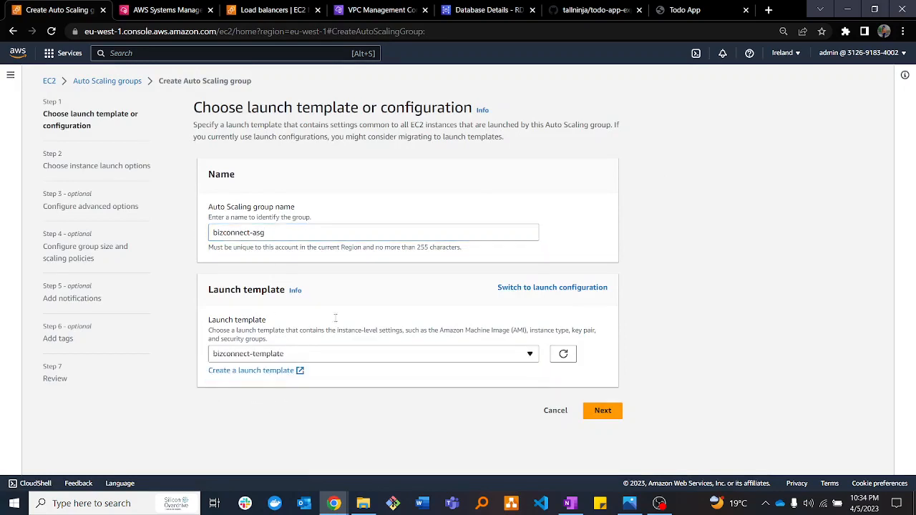
{"action": "scroll", "coordinate": [709, 352], "scroll_direction": "down", "scroll_amount": 3}
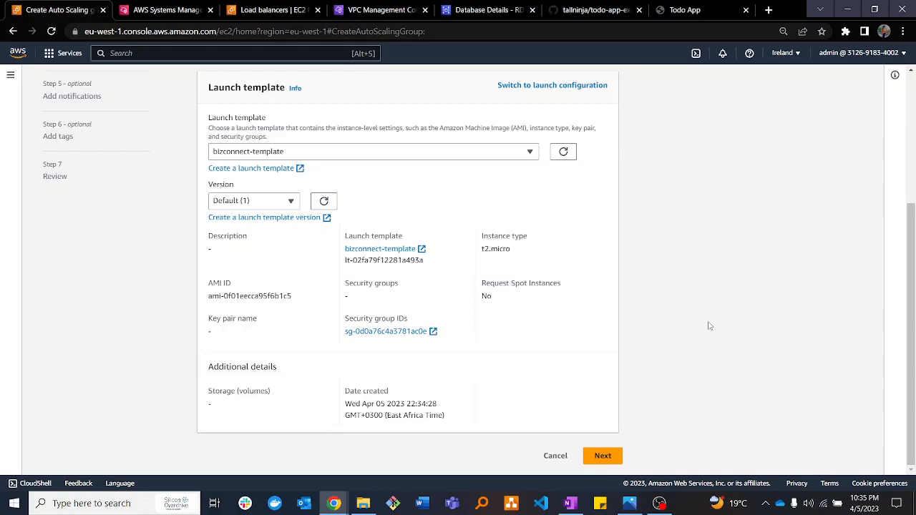
{"action": "left_click", "coordinate": [601, 456]}
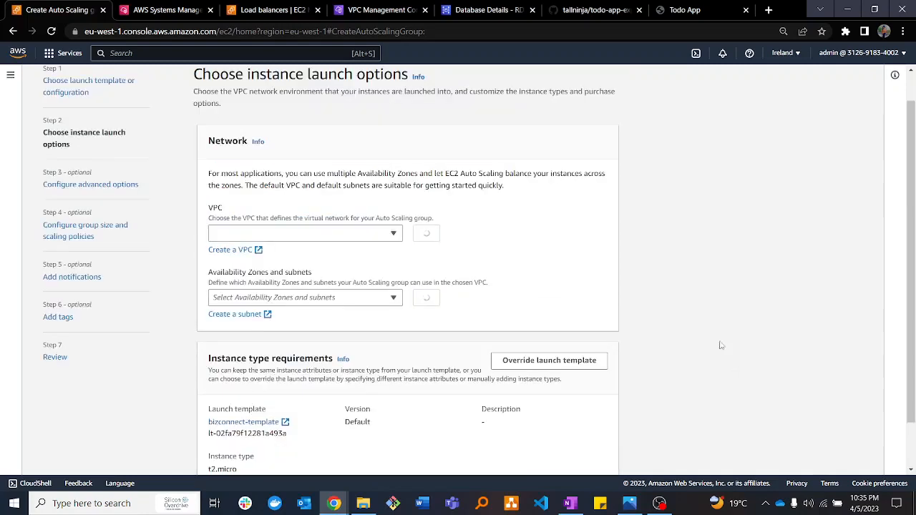
Launch the instances in the bizconnect VPC across the web-sub1 and web-sub2 subnets, and continue to the advanced options.
{"action": "left_click", "coordinate": [383, 238]}
{"action": "left_click", "coordinate": [346, 283]}
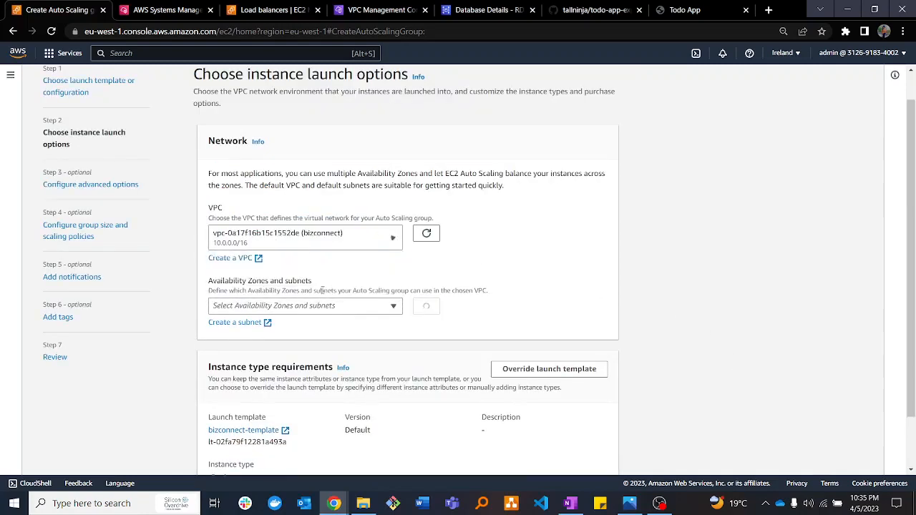
{"action": "left_click", "coordinate": [393, 307]}
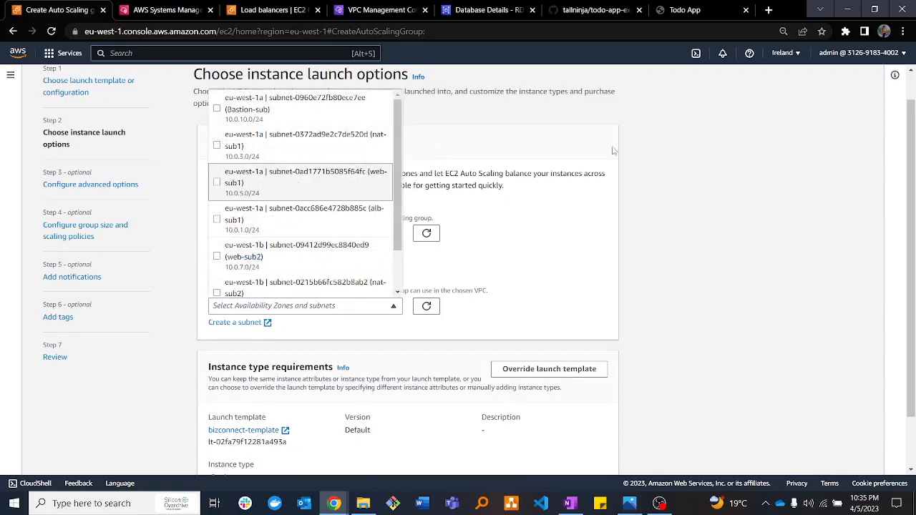
{"action": "left_click", "coordinate": [286, 196]}
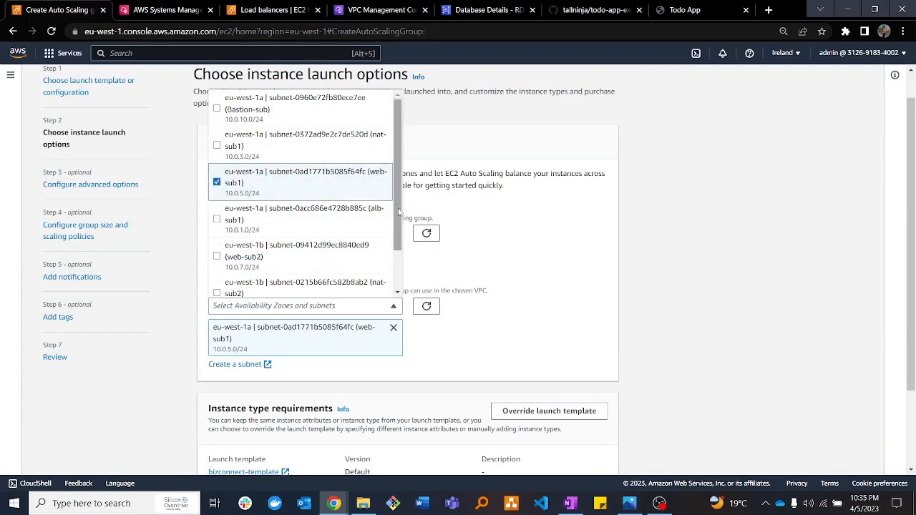
{"action": "left_click_drag", "start_coordinate": [401, 209], "coordinate": [401, 252]}
{"action": "left_click", "coordinate": [293, 202]}
{"action": "left_click", "coordinate": [530, 275]}
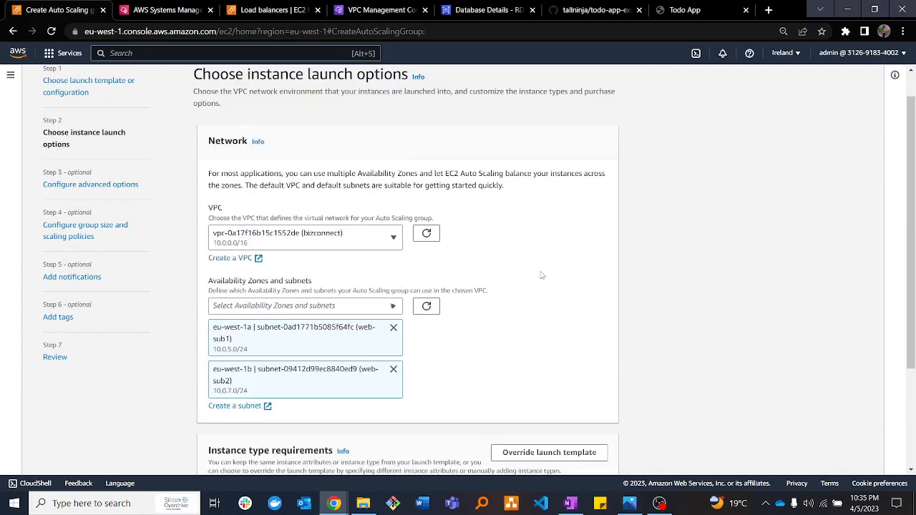
{"action": "left_click_drag", "start_coordinate": [907, 210], "coordinate": [902, 368]}
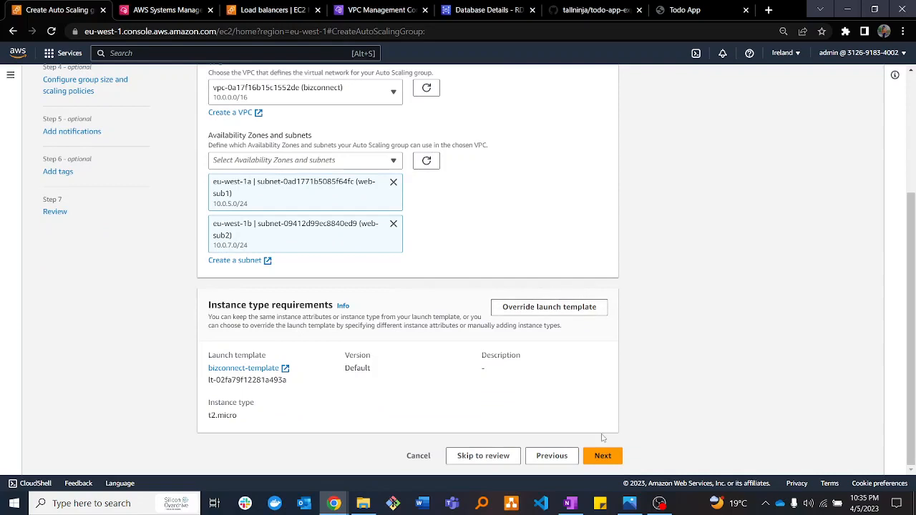
{"action": "left_click", "coordinate": [600, 456]}
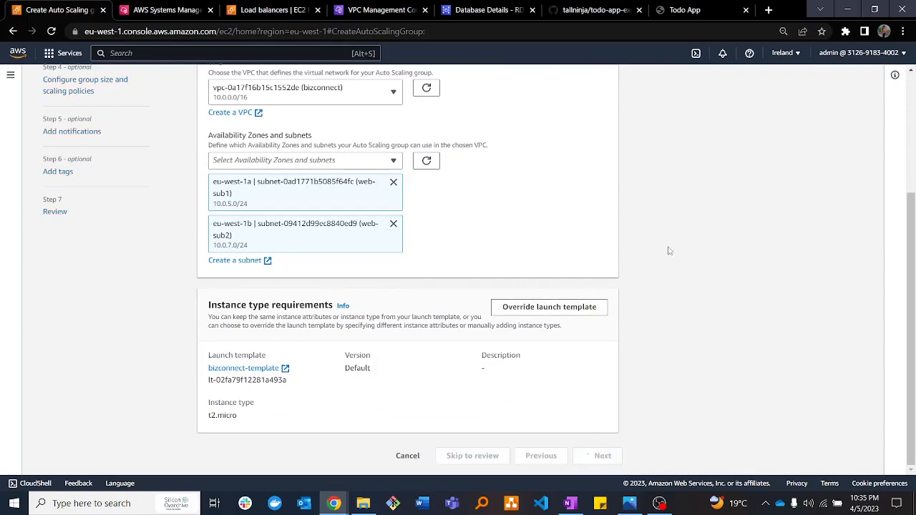
Attach the group to the existing load balancer through target group bizconnect-tar-group, and continue to the group size settings.
{"action": "left_click", "coordinate": [369, 259]}
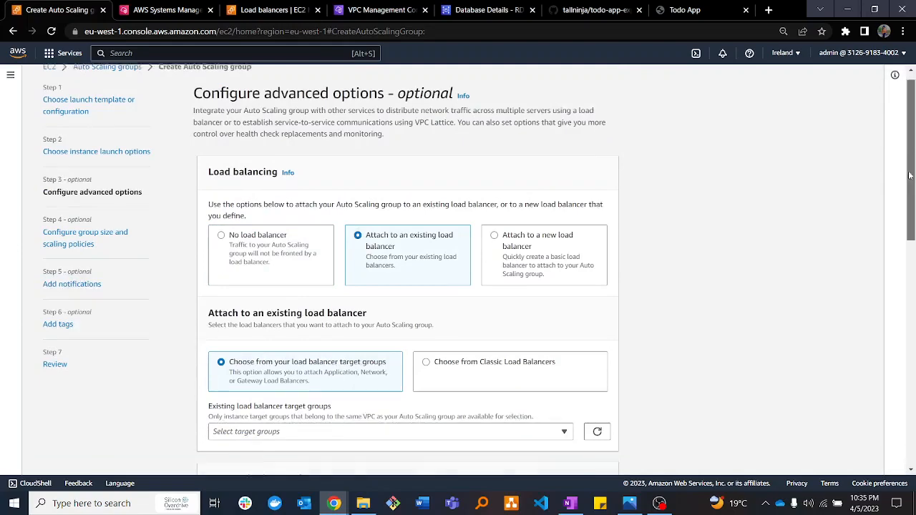
{"action": "scroll", "coordinate": [425, 163], "scroll_direction": "down", "scroll_amount": 2}
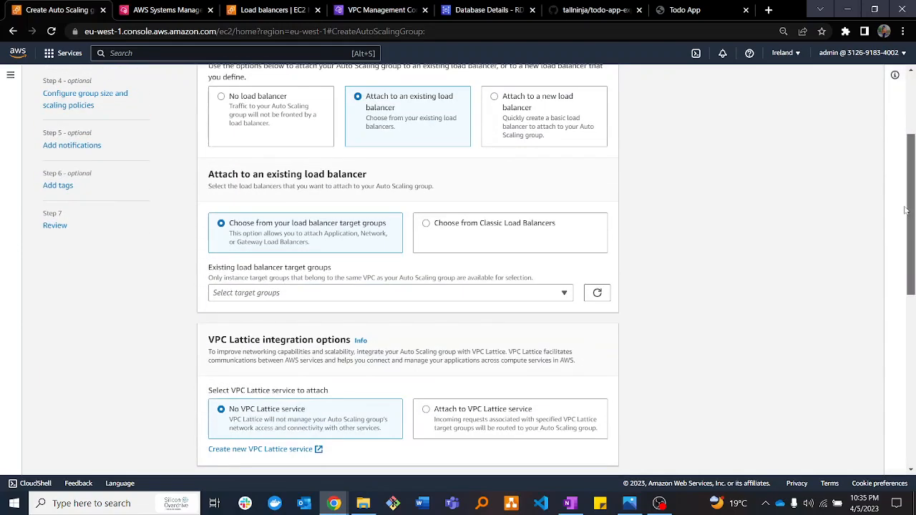
{"action": "left_click", "coordinate": [267, 292]}
{"action": "left_click", "coordinate": [261, 334]}
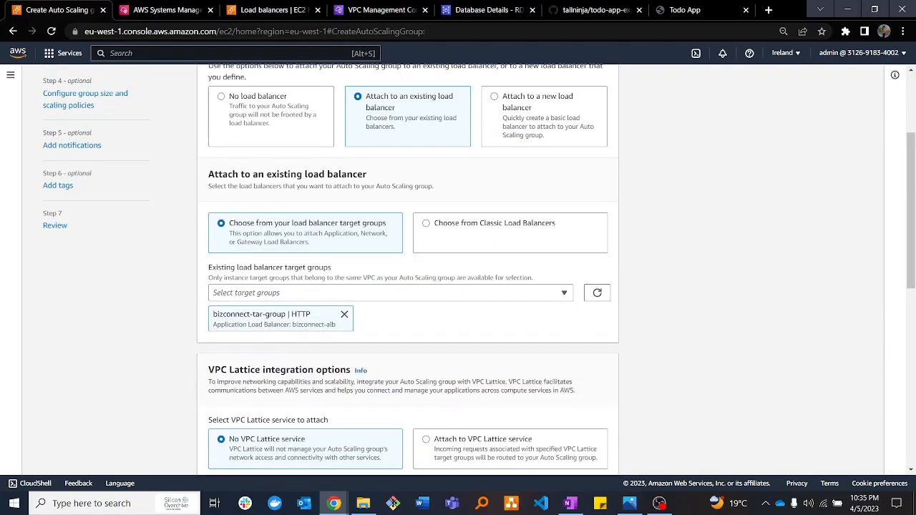
{"action": "left_click_drag", "start_coordinate": [911, 178], "coordinate": [911, 358]}
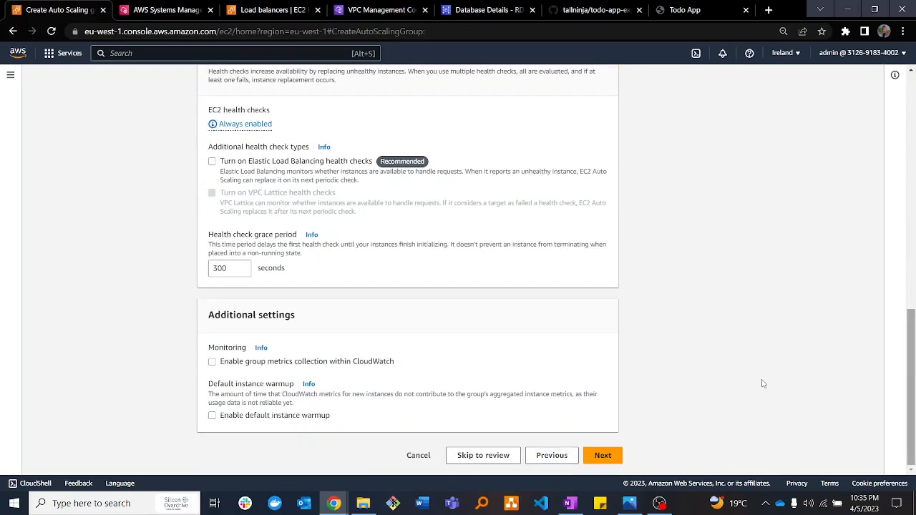
{"action": "left_click", "coordinate": [607, 460]}
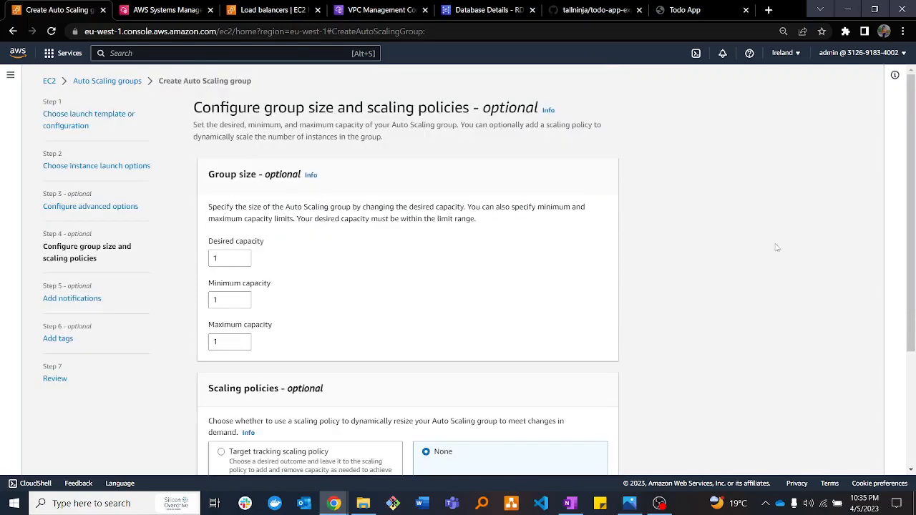
Set the group's desired capacity to 2 and maximum capacity to 2, and continue without a scaling policy.
{"action": "left_click", "coordinate": [242, 256]}
{"action": "left_click", "coordinate": [243, 340]}
{"action": "left_click_drag", "start_coordinate": [914, 133], "coordinate": [911, 262]}
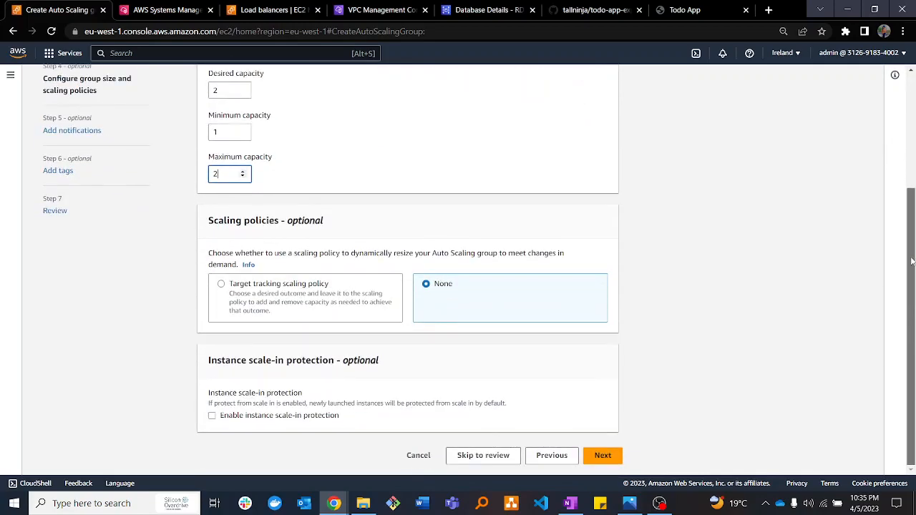
{"action": "left_click", "coordinate": [603, 455]}
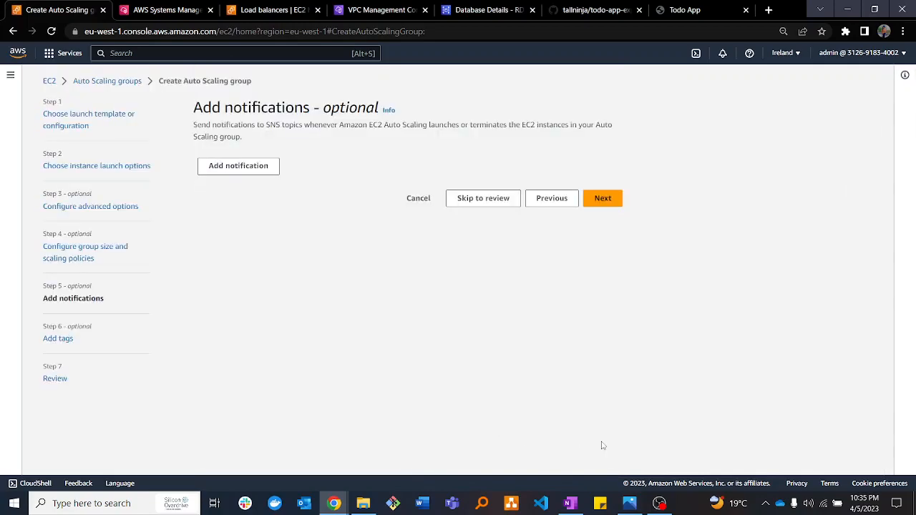
Skip notifications, add a tag with key Name and value Bizconnect for new instances, and continue to the review.
{"action": "left_click", "coordinate": [607, 199]}
{"action": "left_click", "coordinate": [216, 288]}
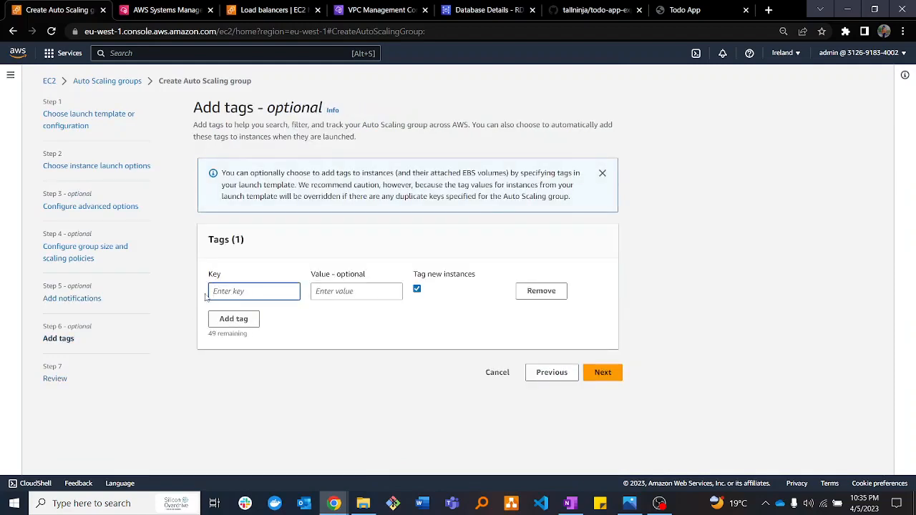
{"action": "type", "text": "Name"}
{"action": "left_click", "coordinate": [350, 290]}
{"action": "type", "text": "B"}
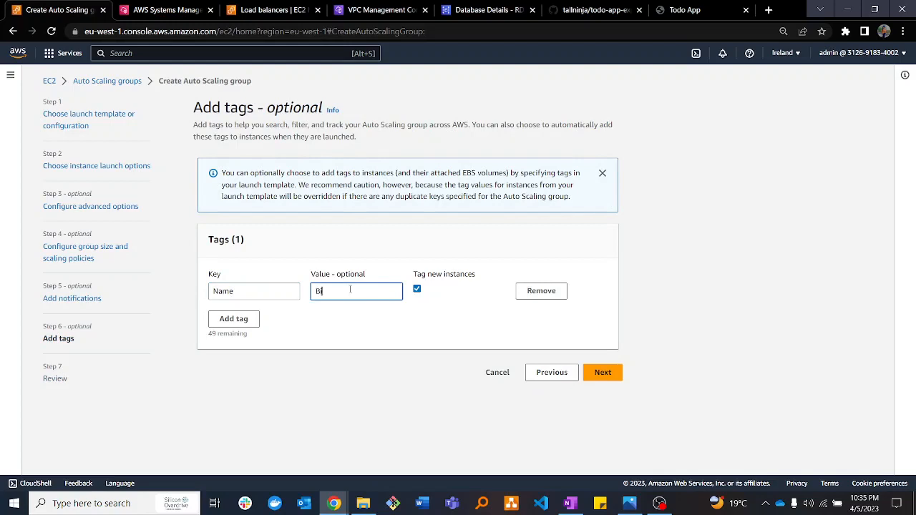
{"action": "type", "text": "izconnect"}
{"action": "left_click", "coordinate": [410, 325]}
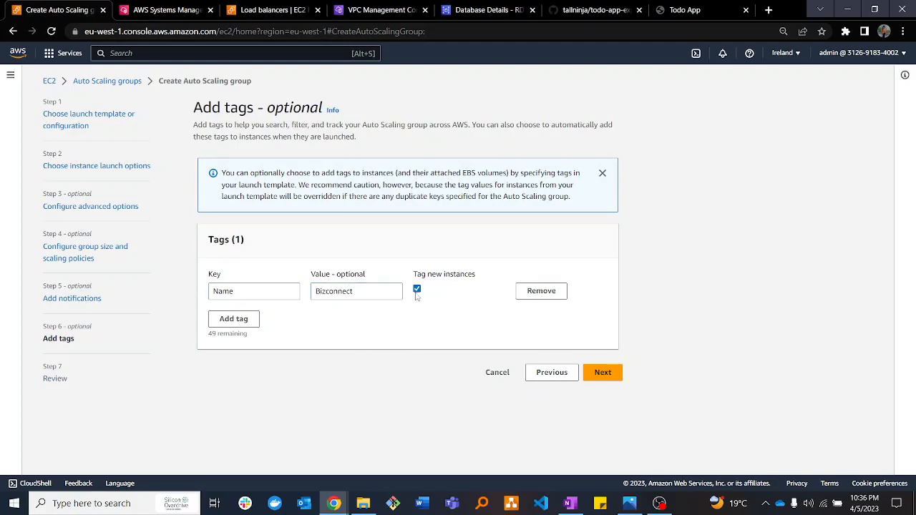
{"action": "left_click", "coordinate": [603, 373]}
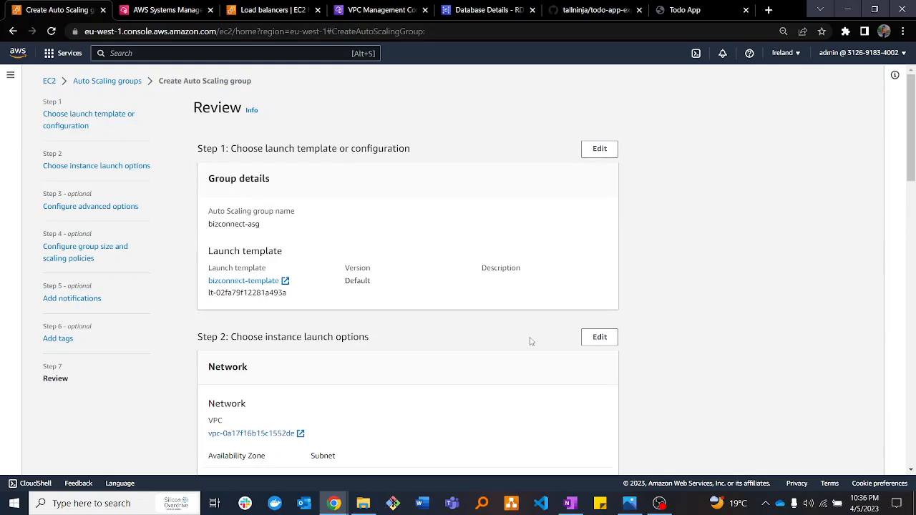
Review the configuration from launch template to tags and try to create the Auto Scaling group.
{"action": "scroll", "coordinate": [530, 341], "scroll_direction": "down", "scroll_amount": 4}
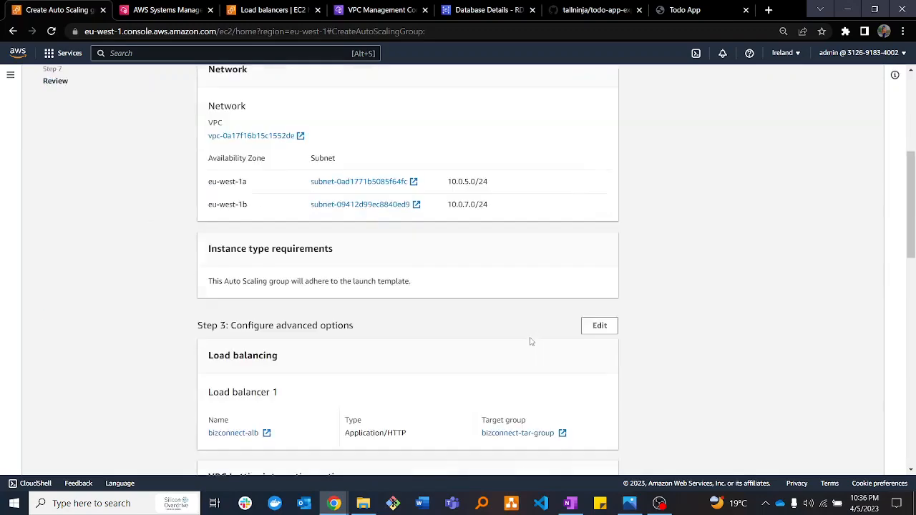
{"action": "scroll", "coordinate": [531, 342], "scroll_direction": "down", "scroll_amount": 8}
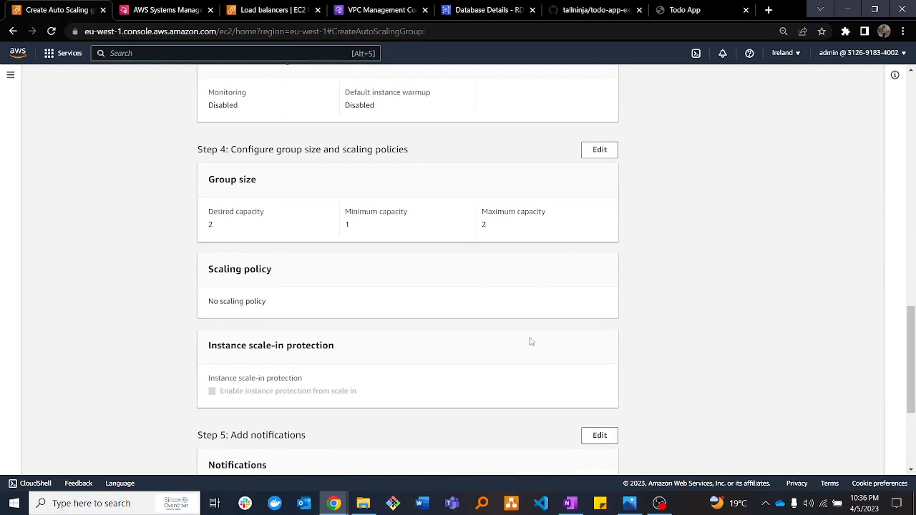
{"action": "scroll", "coordinate": [530, 342], "scroll_direction": "down", "scroll_amount": 3}
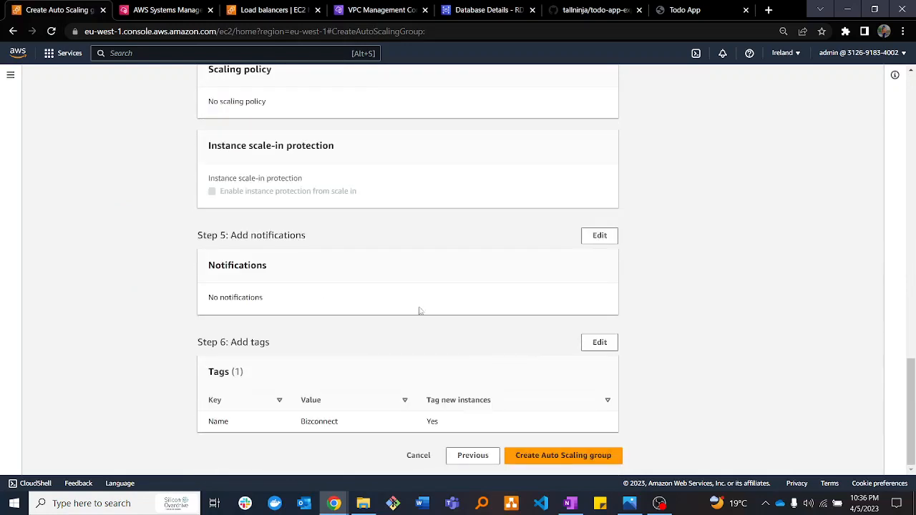
{"action": "scroll", "coordinate": [419, 310], "scroll_direction": "up", "scroll_amount": 15}
{"action": "scroll", "coordinate": [421, 299], "scroll_direction": "down", "scroll_amount": 15}
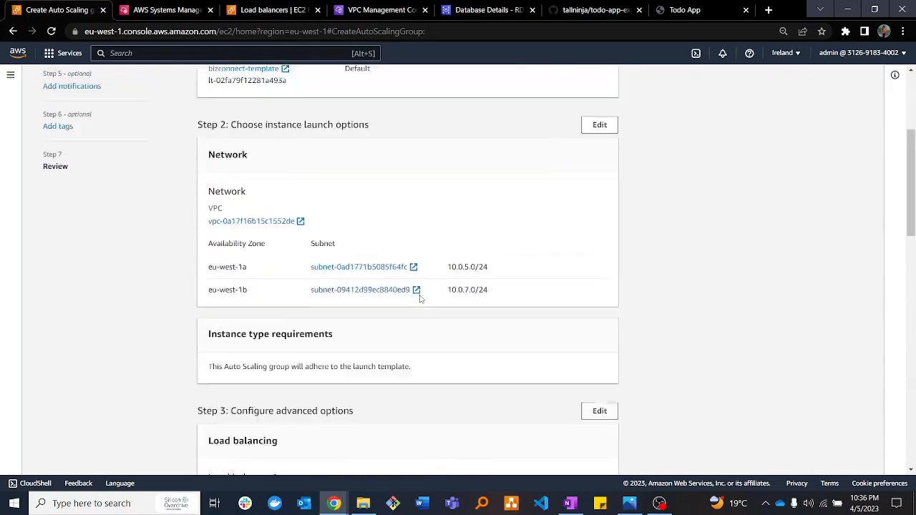
{"action": "left_click", "coordinate": [553, 456]}
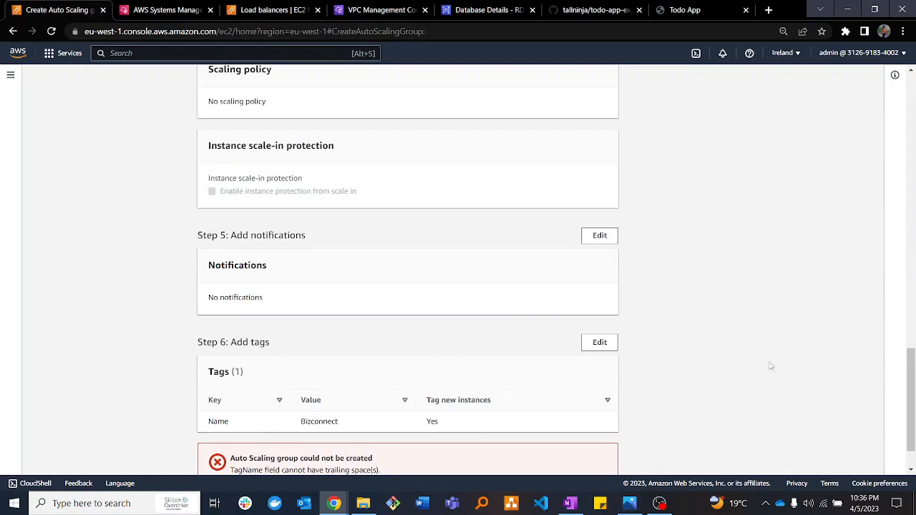
Edit the Name tag to remove its trailing space, and create the Auto Scaling group.
{"action": "scroll", "coordinate": [448, 454], "scroll_direction": "down", "scroll_amount": 1}
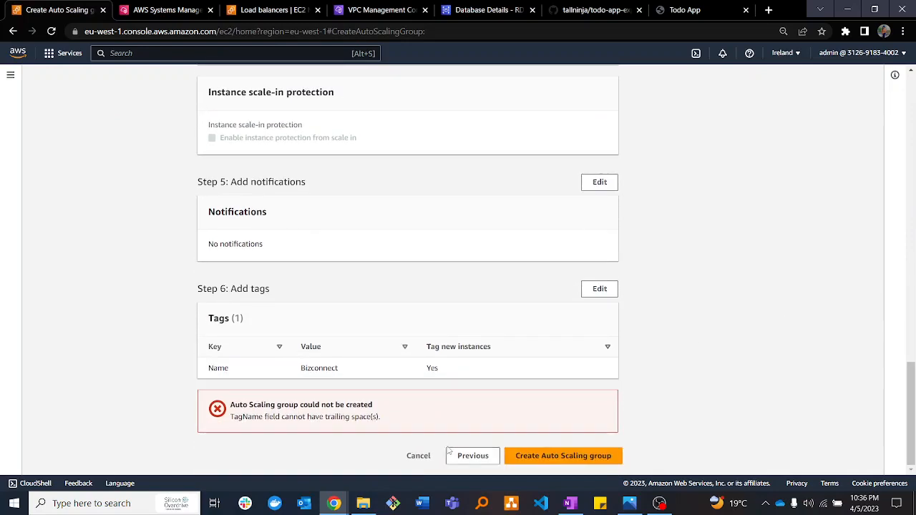
{"action": "left_click", "coordinate": [600, 289]}
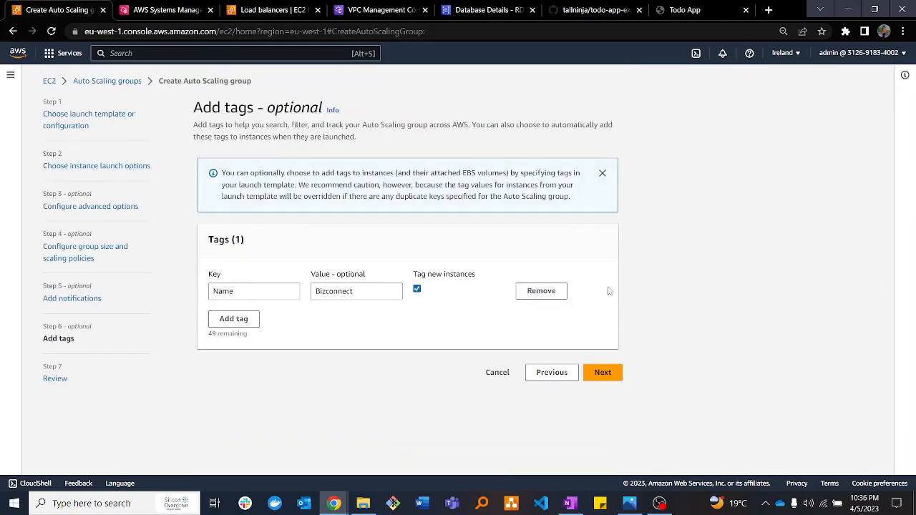
{"action": "left_click", "coordinate": [356, 292]}
{"action": "left_click", "coordinate": [236, 291]}
{"action": "left_click", "coordinate": [602, 374]}
{"action": "scroll", "coordinate": [381, 399], "scroll_direction": "down", "scroll_amount": 20}
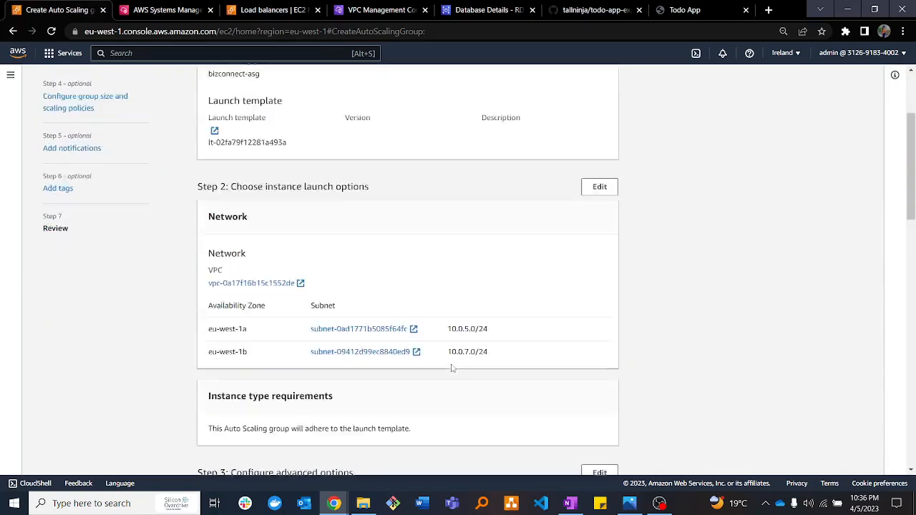
{"action": "left_click", "coordinate": [551, 458]}
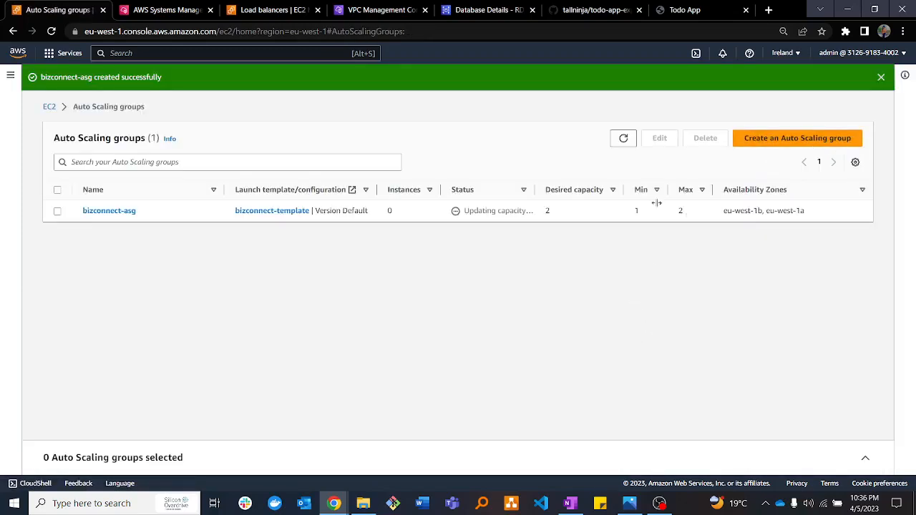
Refresh the Auto Scaling groups list and examine the details and activity history of bizconnect-asg.
{"action": "left_click", "coordinate": [881, 77]}
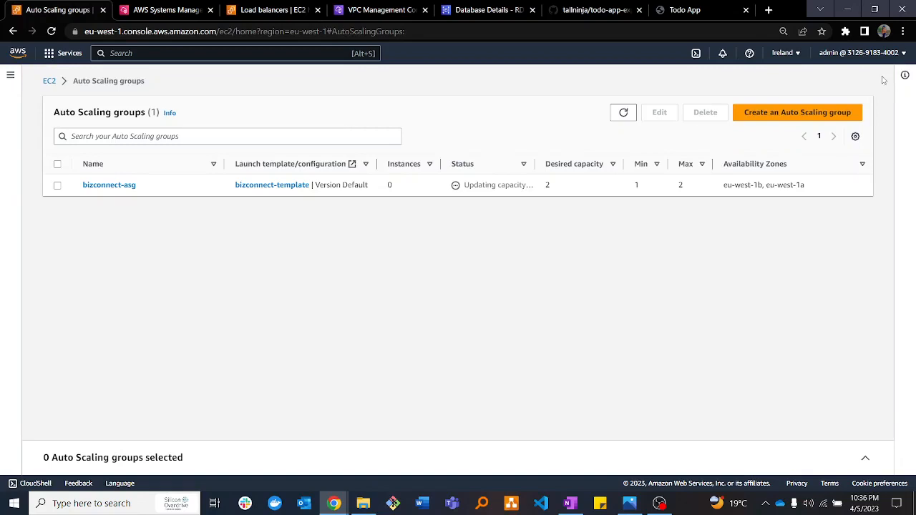
{"action": "left_click", "coordinate": [623, 112]}
{"action": "left_click", "coordinate": [58, 185]}
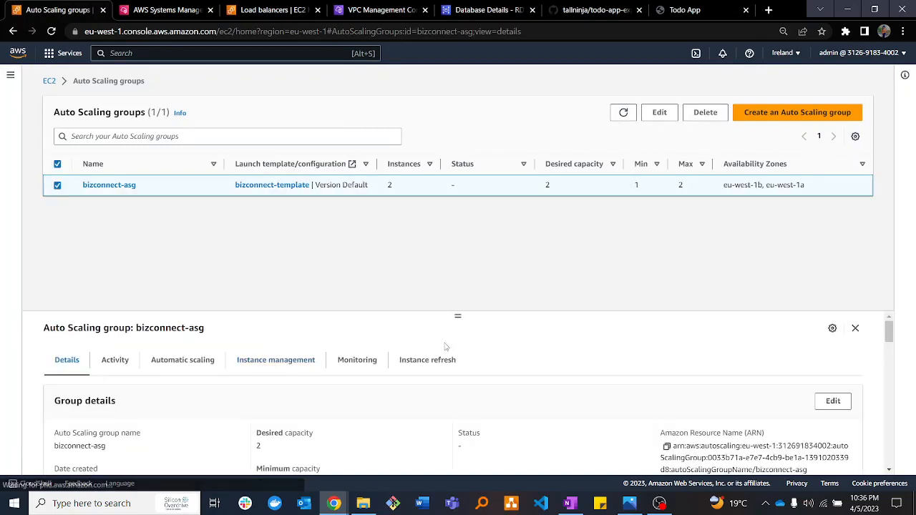
{"action": "left_click_drag", "start_coordinate": [458, 316], "coordinate": [468, 158]}
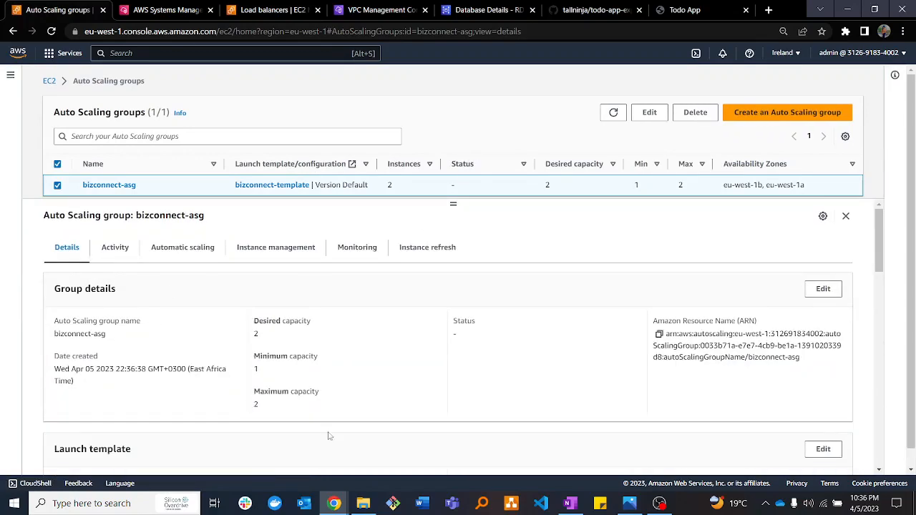
{"action": "scroll", "coordinate": [219, 353], "scroll_direction": "down", "scroll_amount": 10}
{"action": "scroll", "coordinate": [198, 384], "scroll_direction": "up", "scroll_amount": 10}
{"action": "left_click", "coordinate": [114, 248]}
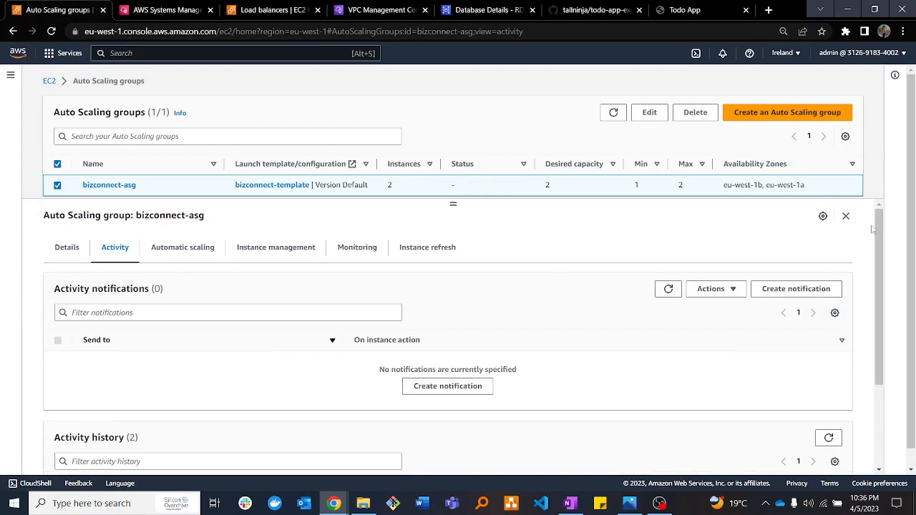
{"action": "left_click_drag", "start_coordinate": [878, 228], "coordinate": [885, 362]}
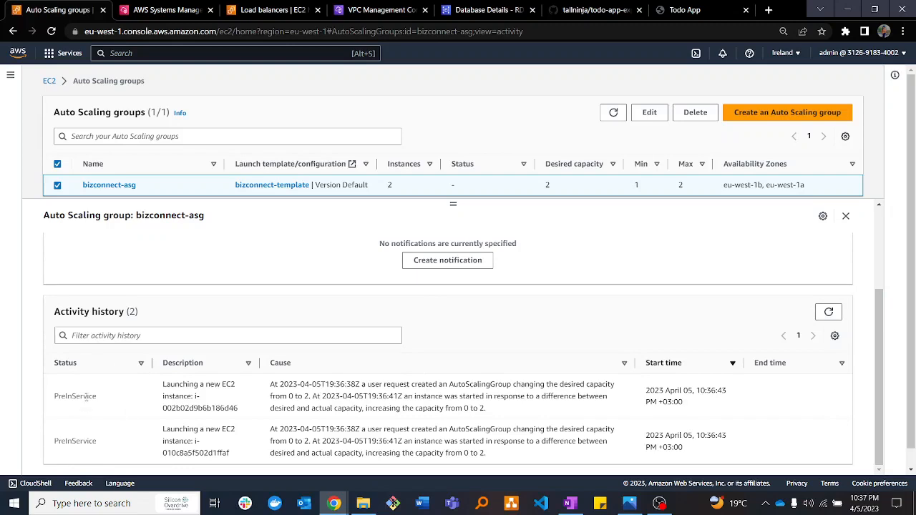
Refresh the EC2 instances list and the Auto Scaling groups list to check the newly launched Bizconnect instances.
{"action": "left_click", "coordinate": [272, 10]}
{"action": "left_click", "coordinate": [23, 218]}
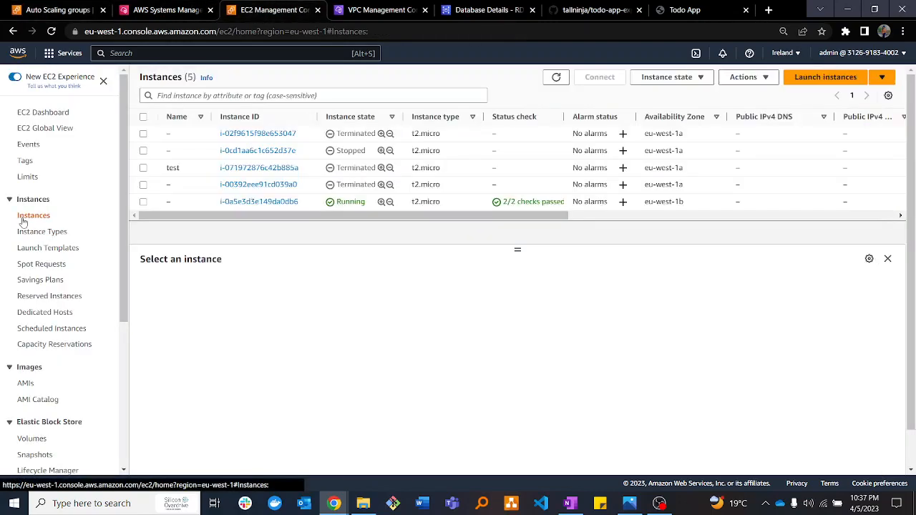
{"action": "left_click", "coordinate": [556, 76]}
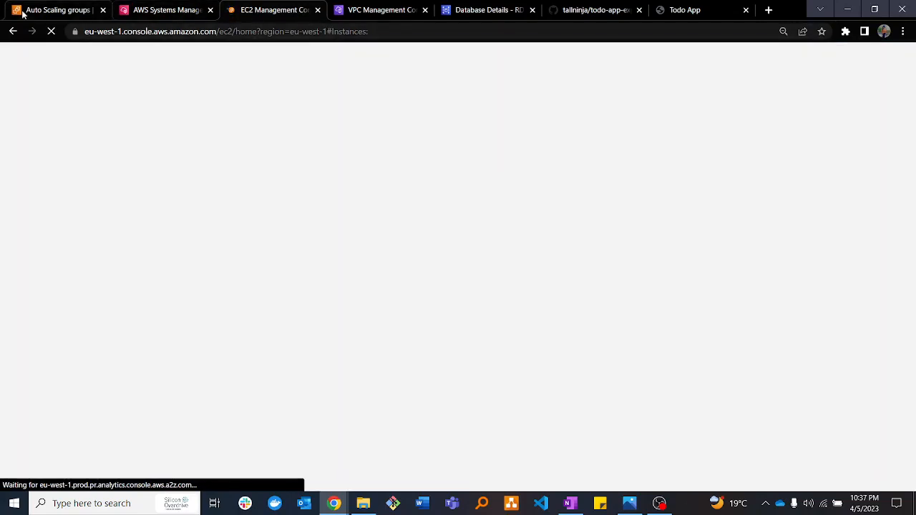
{"action": "left_click", "coordinate": [50, 10]}
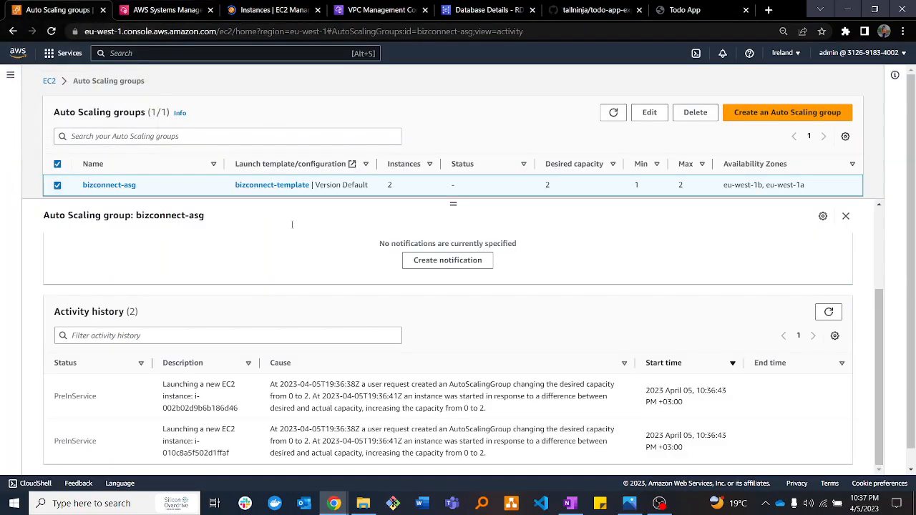
{"action": "left_click", "coordinate": [613, 114]}
{"action": "left_click", "coordinate": [264, 6]}
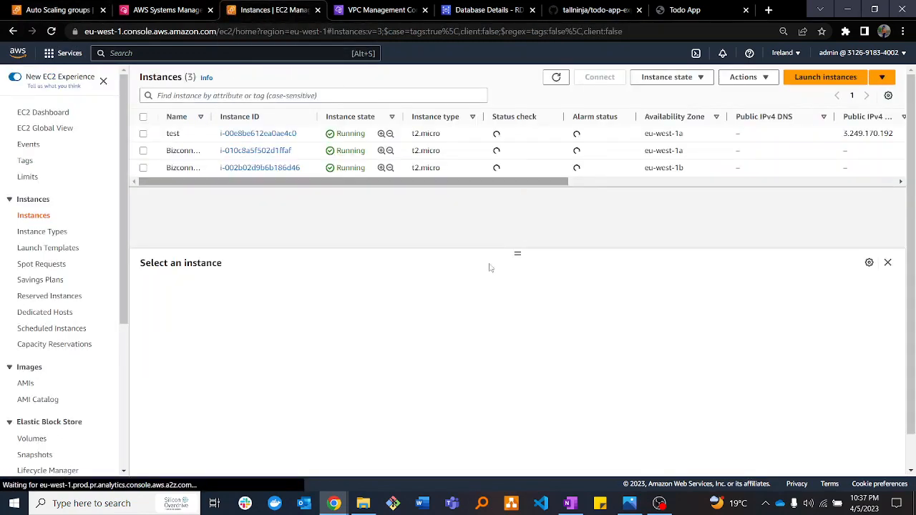
Enlarge the EC2 instances list, widen its Name column to show the full names, and refresh the list.
{"action": "left_click_drag", "start_coordinate": [516, 254], "coordinate": [523, 355]}
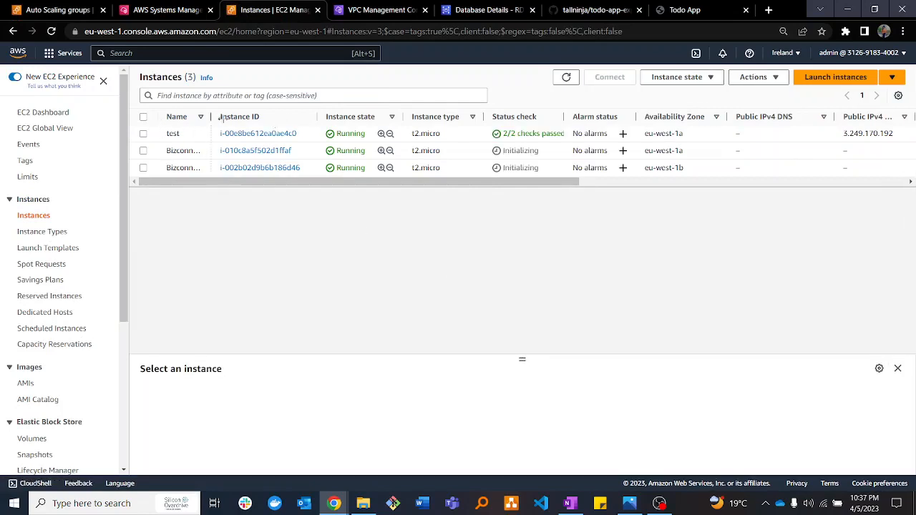
{"action": "left_click_drag", "start_coordinate": [216, 117], "coordinate": [302, 141]}
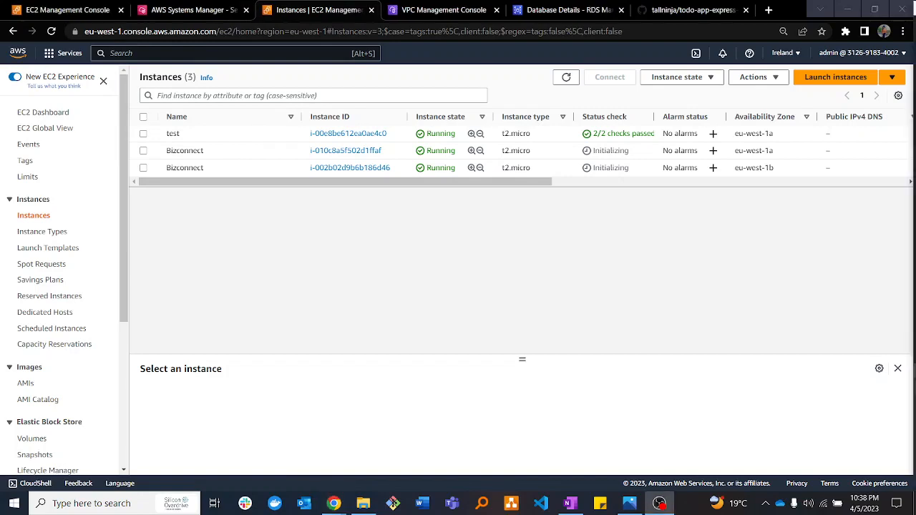
{"action": "left_click", "coordinate": [565, 78]}
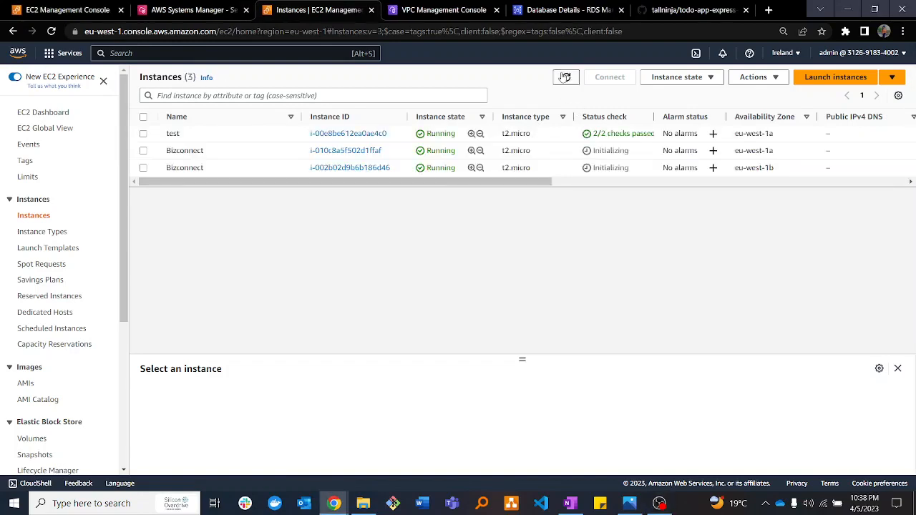
Open the bizconnect-tar-group target group and check its details and the health status of its registered targets.
{"action": "left_click", "coordinate": [67, 10]}
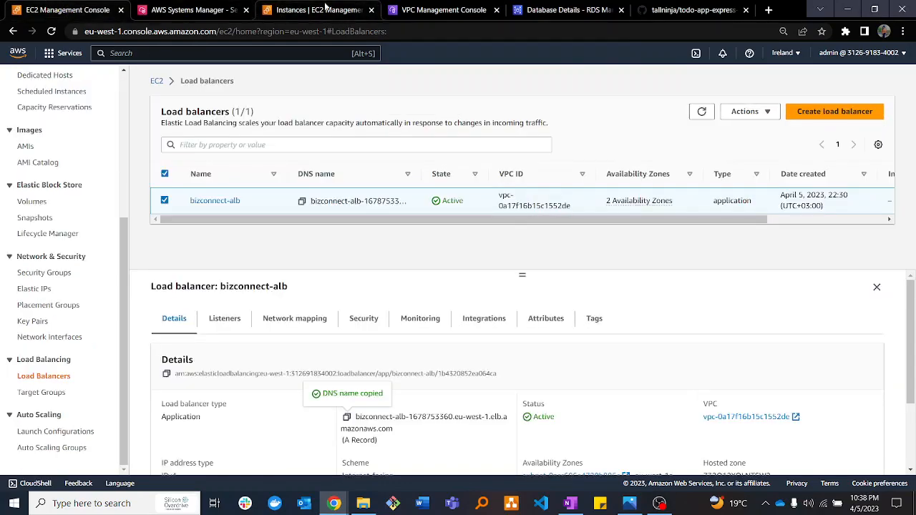
{"action": "left_click_drag", "start_coordinate": [121, 275], "coordinate": [126, 346]}
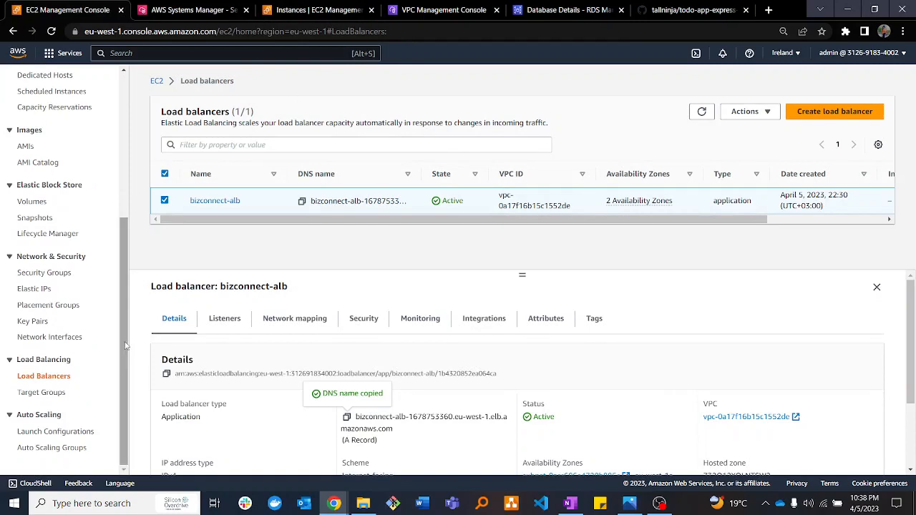
{"action": "left_click", "coordinate": [40, 393]}
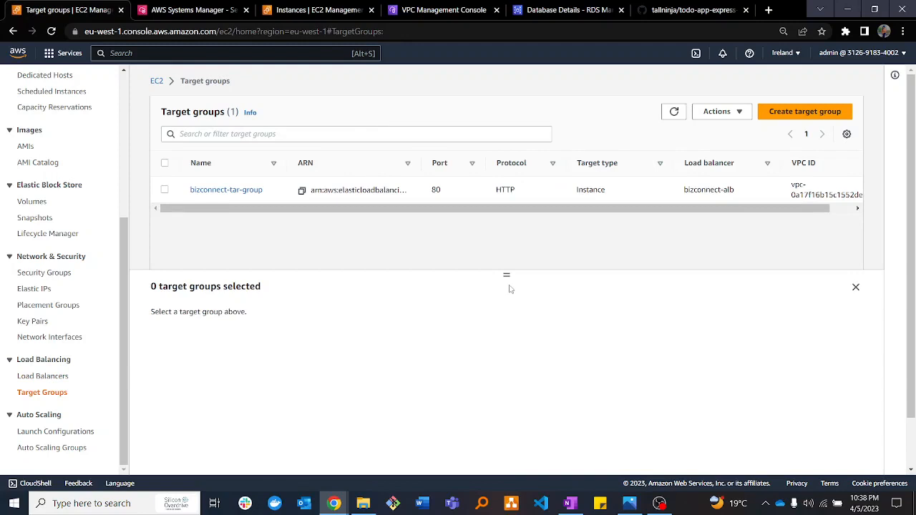
{"action": "left_click", "coordinate": [165, 190]}
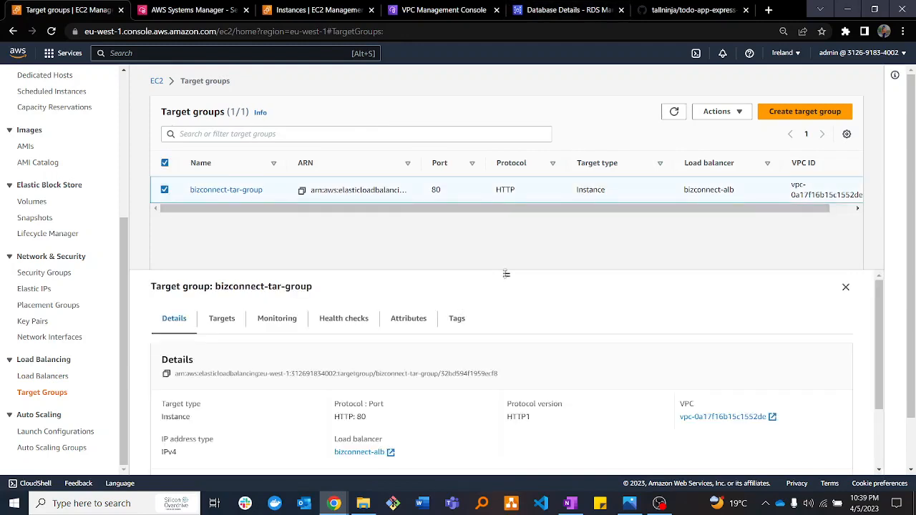
{"action": "left_click_drag", "start_coordinate": [506, 274], "coordinate": [506, 204]}
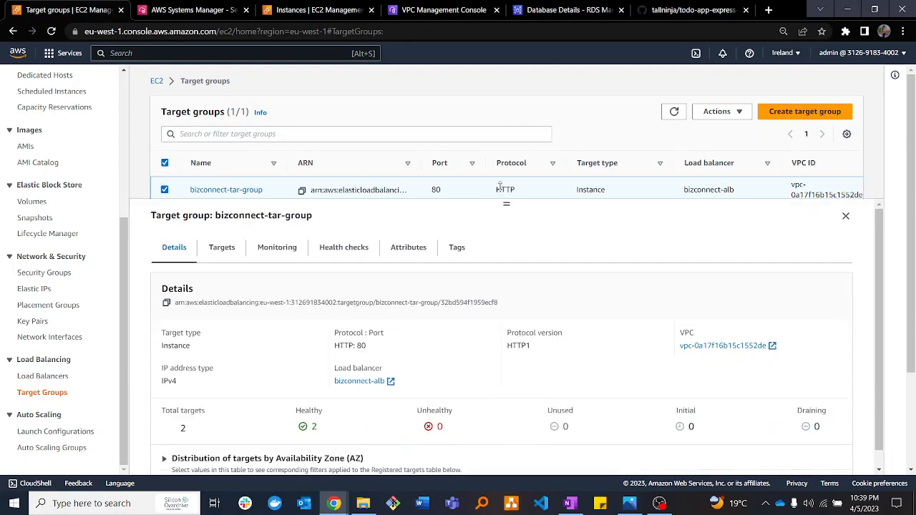
{"action": "left_click", "coordinate": [230, 248]}
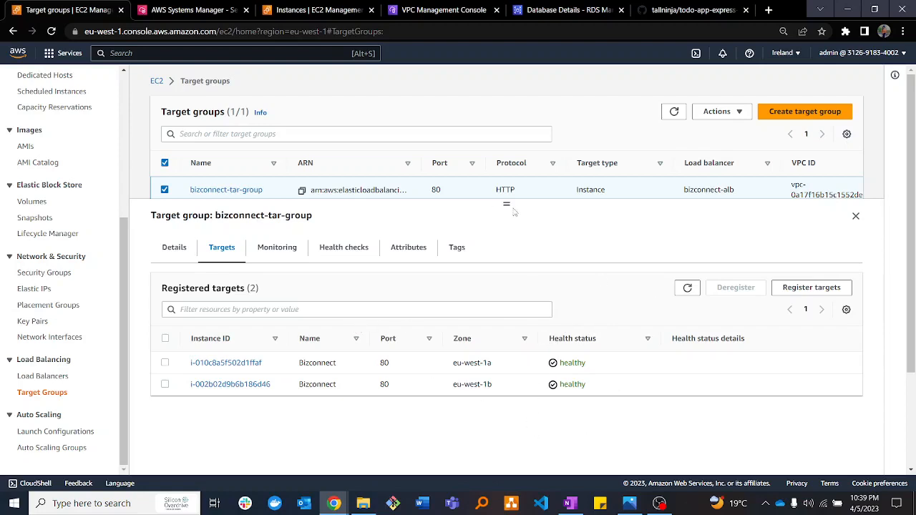
{"action": "left_click", "coordinate": [173, 251]}
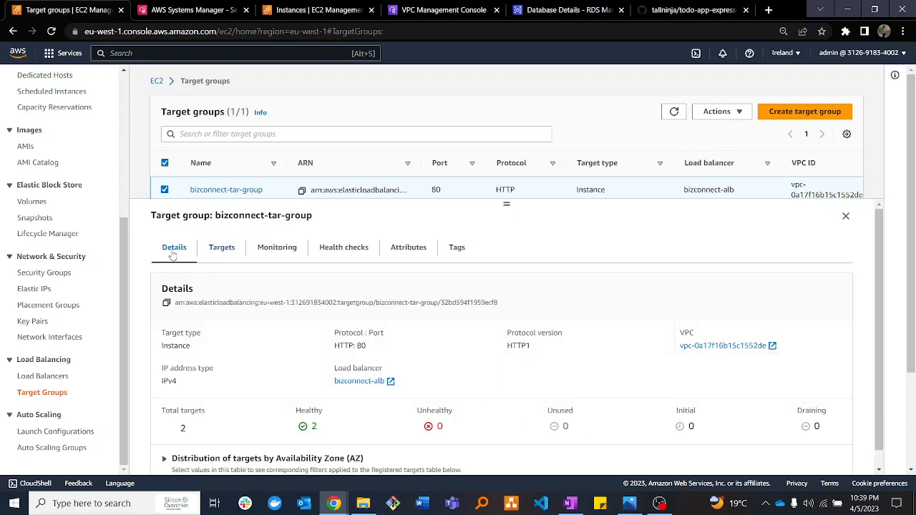
{"action": "left_click", "coordinate": [212, 250]}
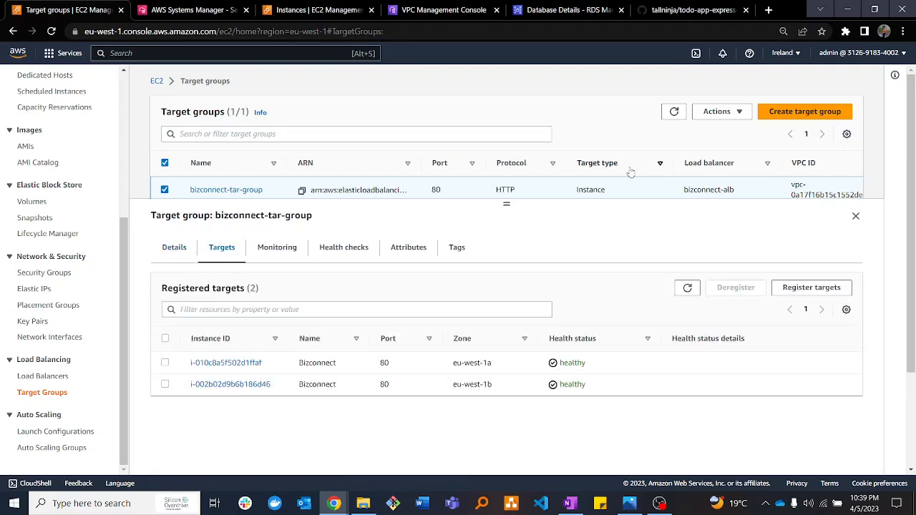
Copy the DNS name of the bizconnect-alb load balancer and open it in a new browser tab.
{"action": "left_click", "coordinate": [46, 378]}
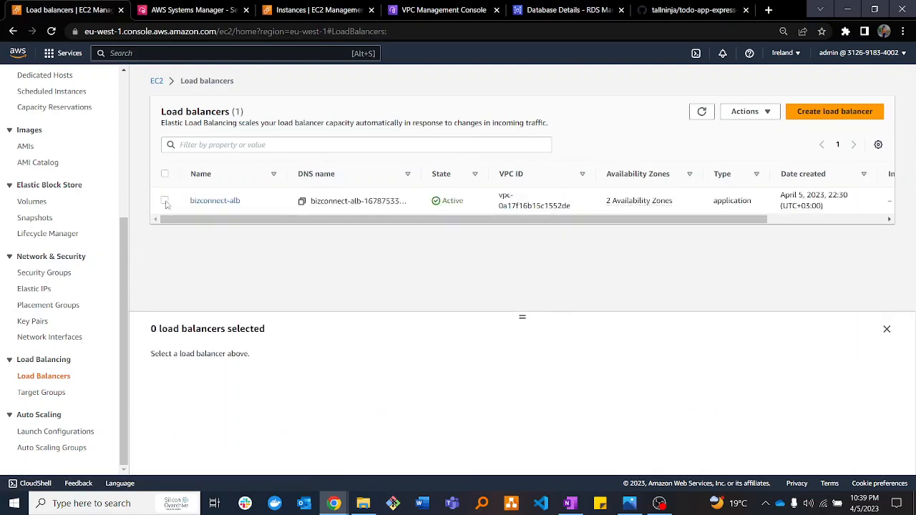
{"action": "left_click", "coordinate": [166, 201]}
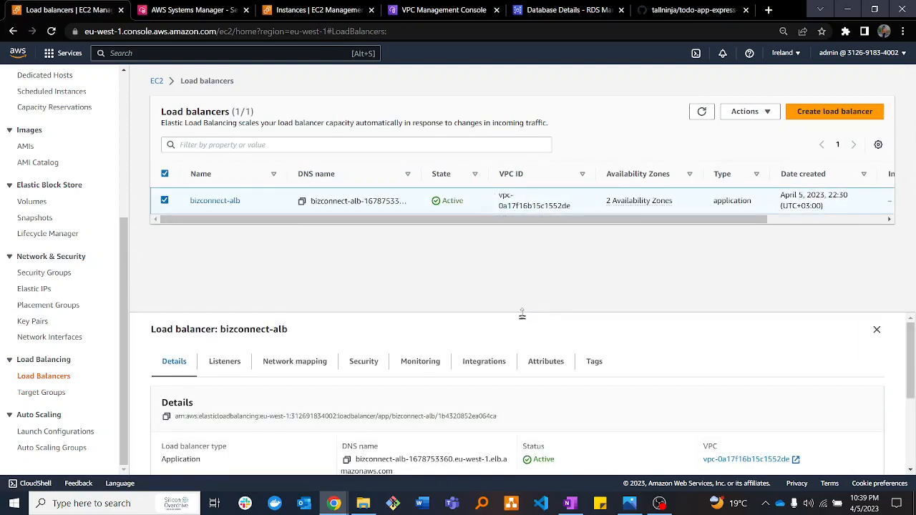
{"action": "left_click_drag", "start_coordinate": [522, 317], "coordinate": [517, 227]}
{"action": "left_click", "coordinate": [344, 367]}
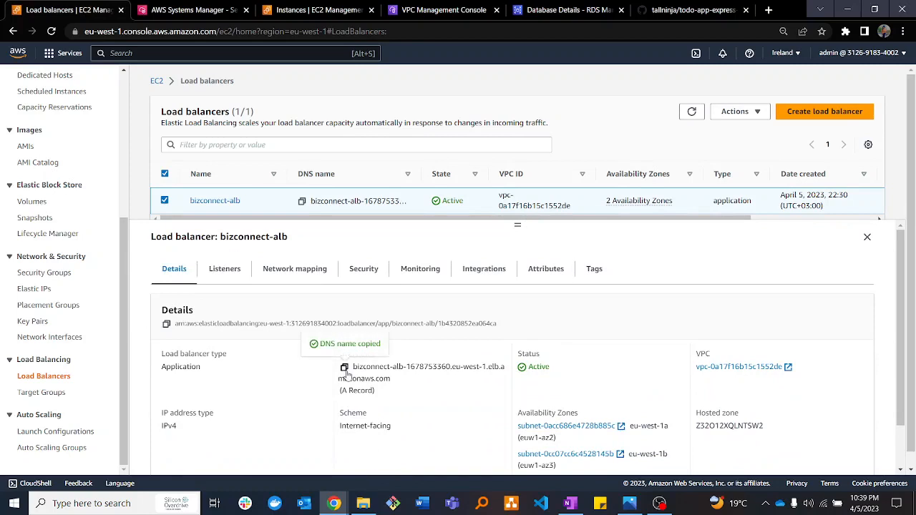
{"action": "left_click", "coordinate": [770, 10]}
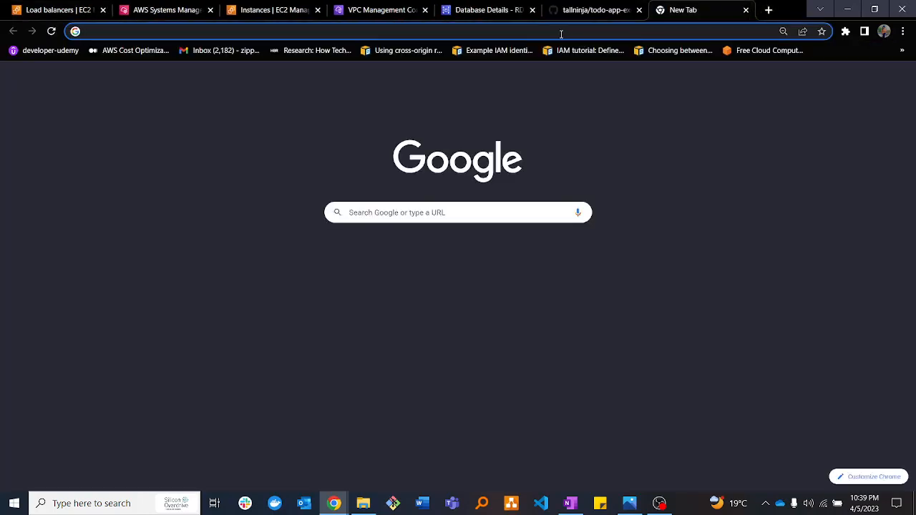
{"action": "key", "text": "ctrl+v"}
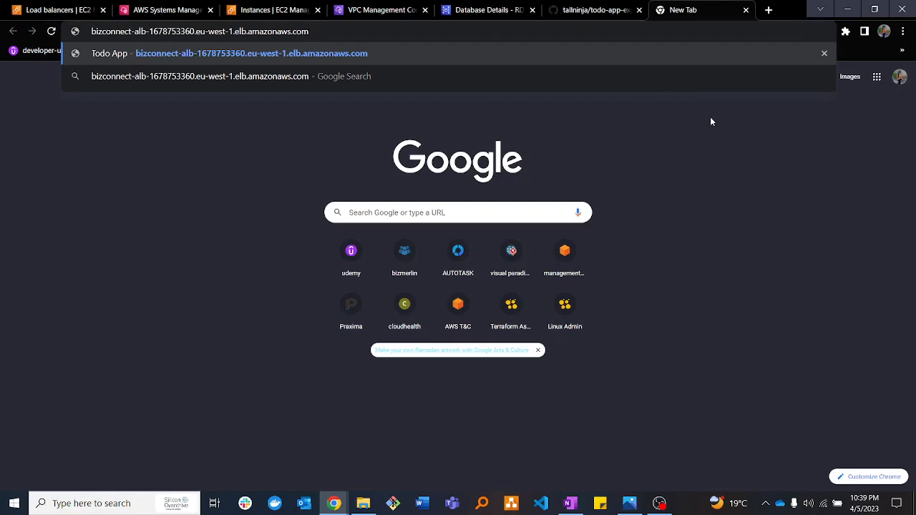
{"action": "key", "text": "Return"}
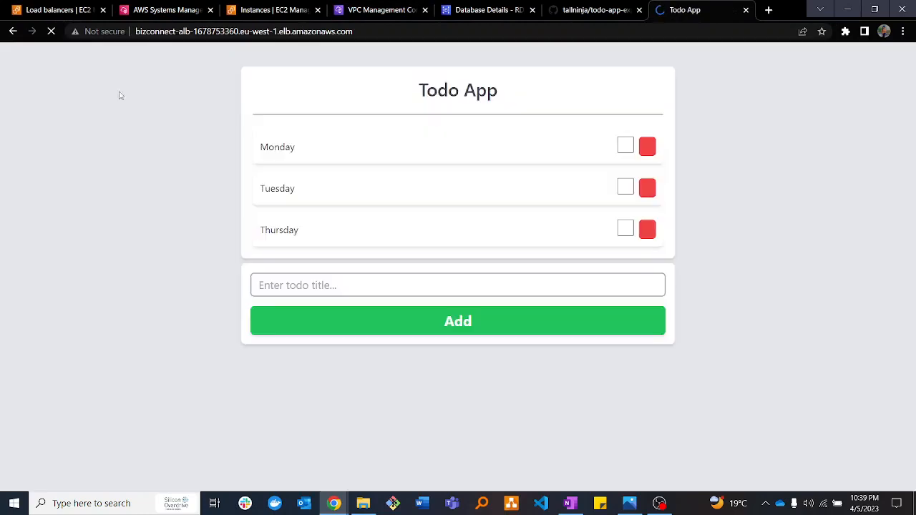
Check the Session Manager terminal of the test instance, and examine the Todo App page and its load balancer address.
{"action": "left_click", "coordinate": [154, 11]}
{"action": "left_click", "coordinate": [602, 241]}
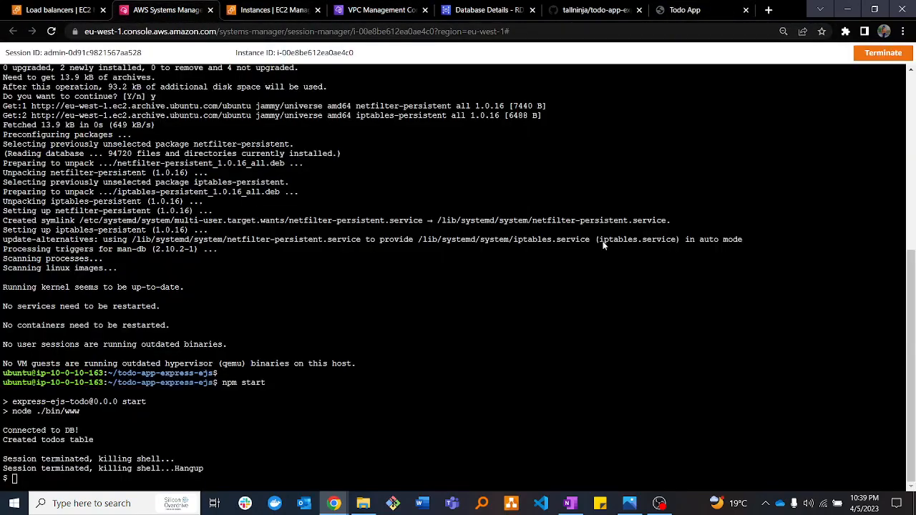
{"action": "left_click", "coordinate": [678, 10]}
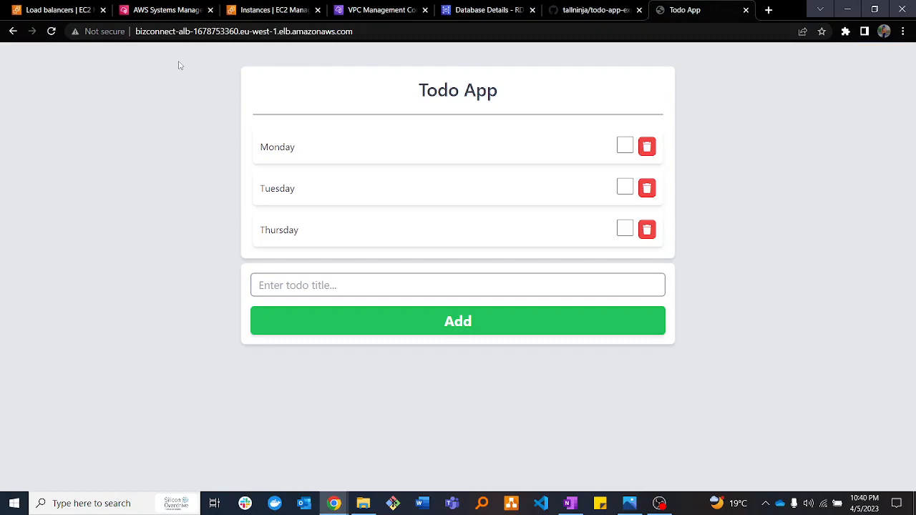
{"action": "key", "text": "ctrl+a"}
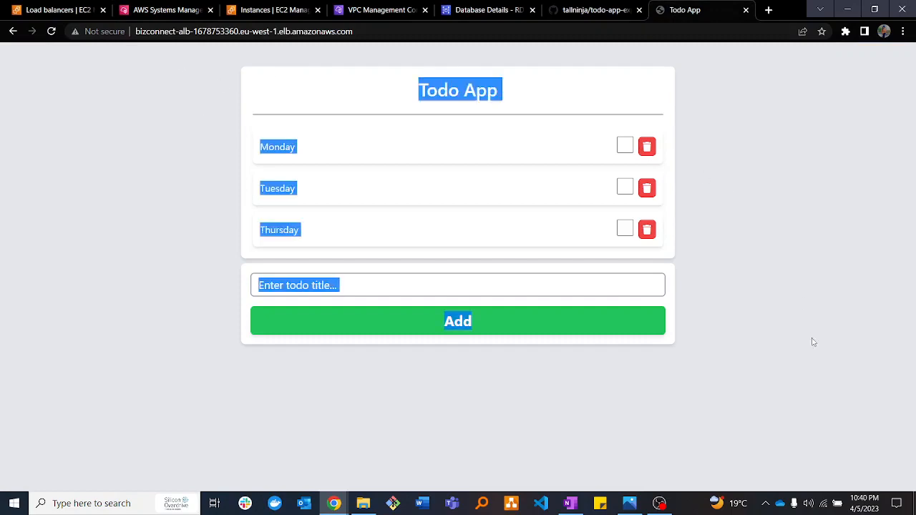
{"action": "left_click", "coordinate": [751, 150]}
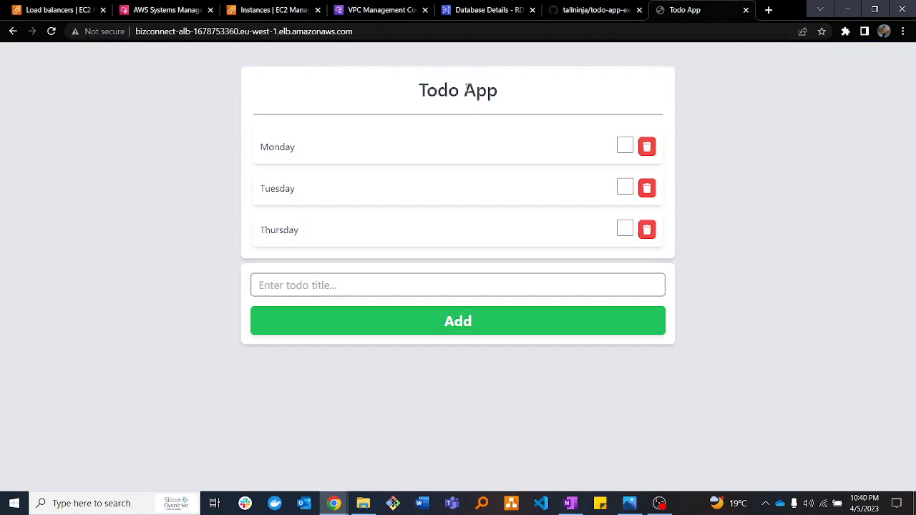
{"action": "left_click_drag", "start_coordinate": [466, 87], "coordinate": [524, 94]}
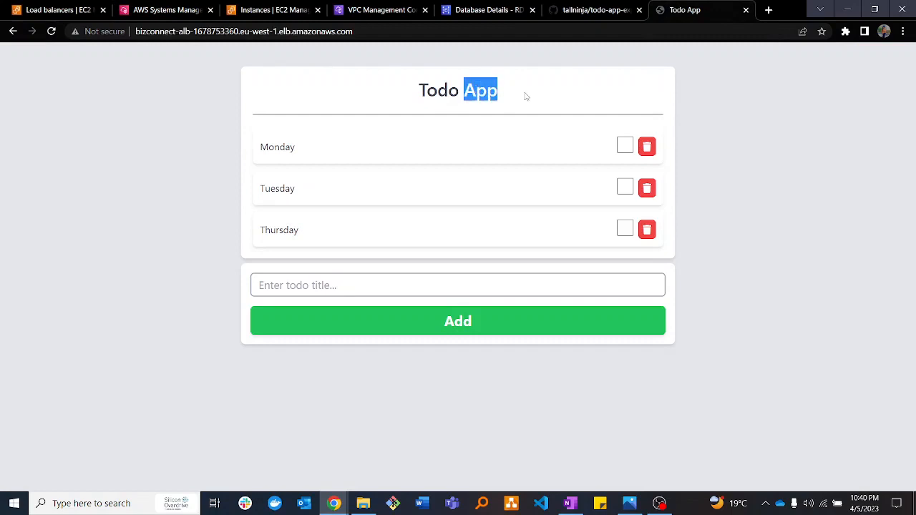
{"action": "left_click", "coordinate": [191, 74]}
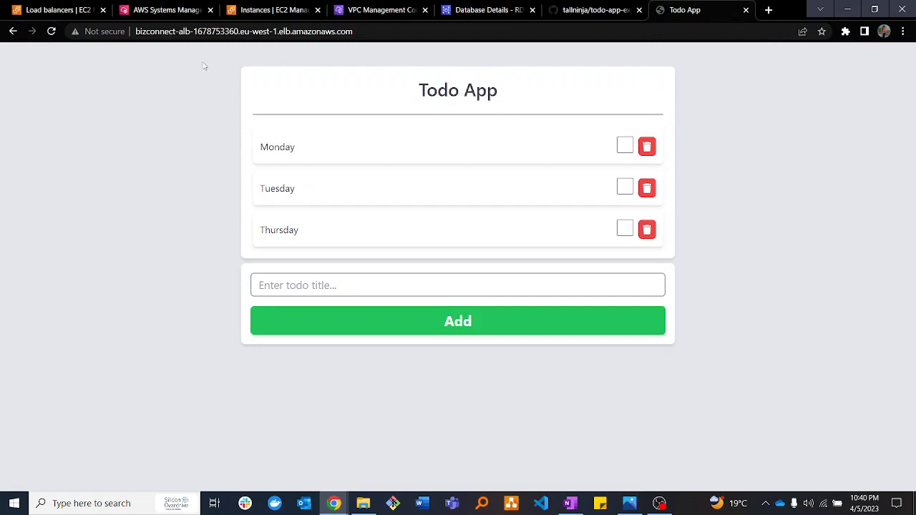
{"action": "left_click", "coordinate": [363, 33]}
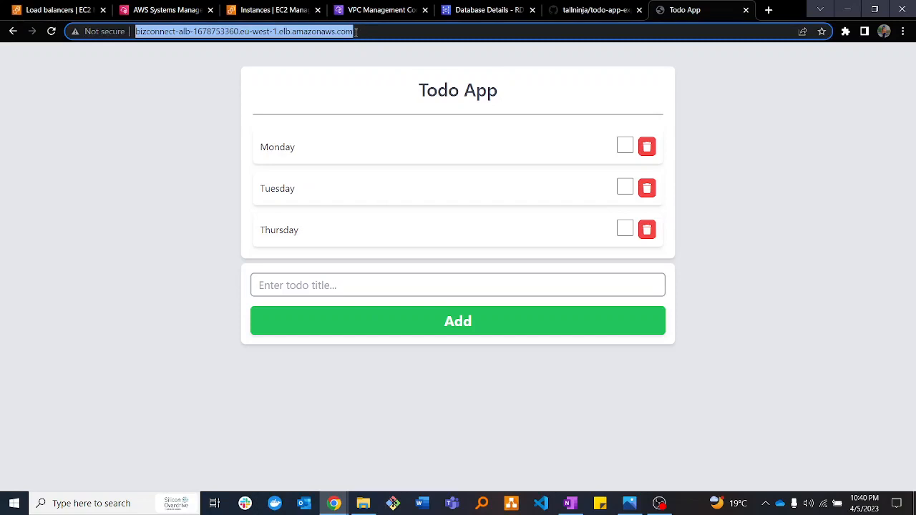
{"action": "left_click", "coordinate": [356, 32]}
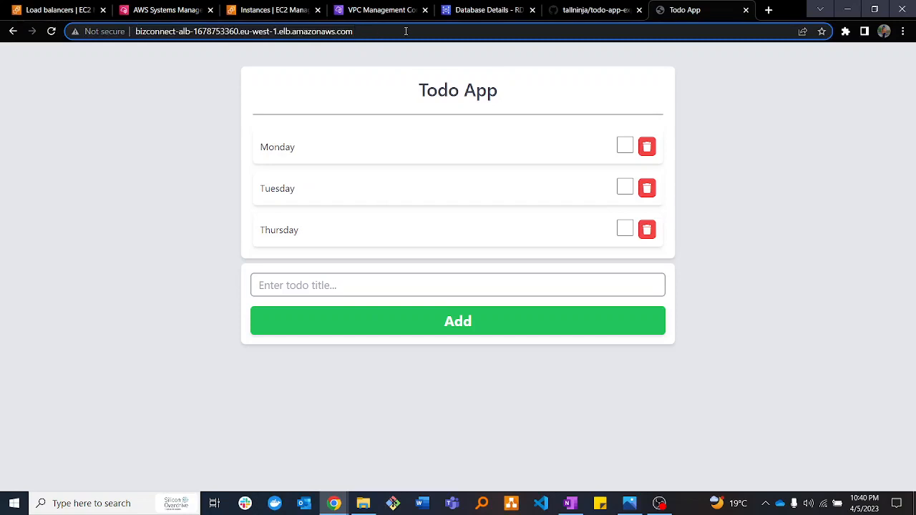
{"action": "left_click", "coordinate": [707, 69]}
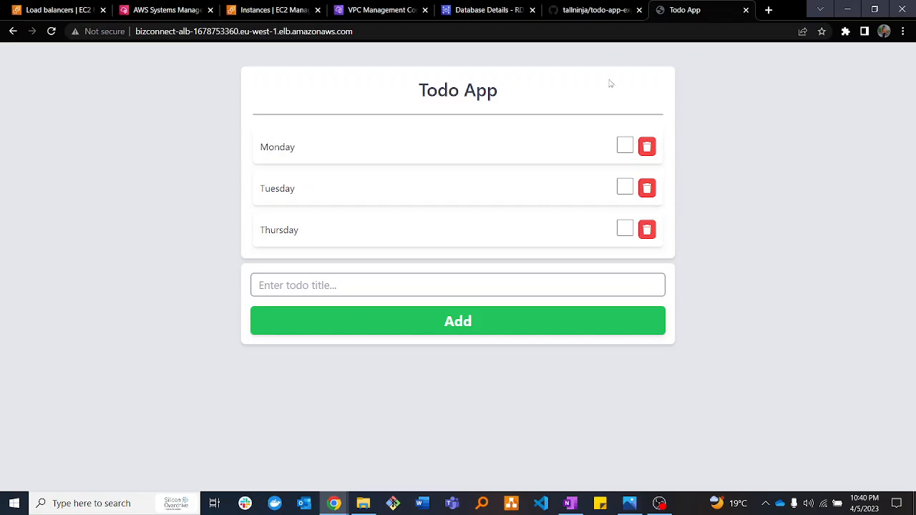
Return to the EC2 instances list and refresh it to check the status checks of the Bizconnect instances.
{"action": "left_click", "coordinate": [269, 13]}
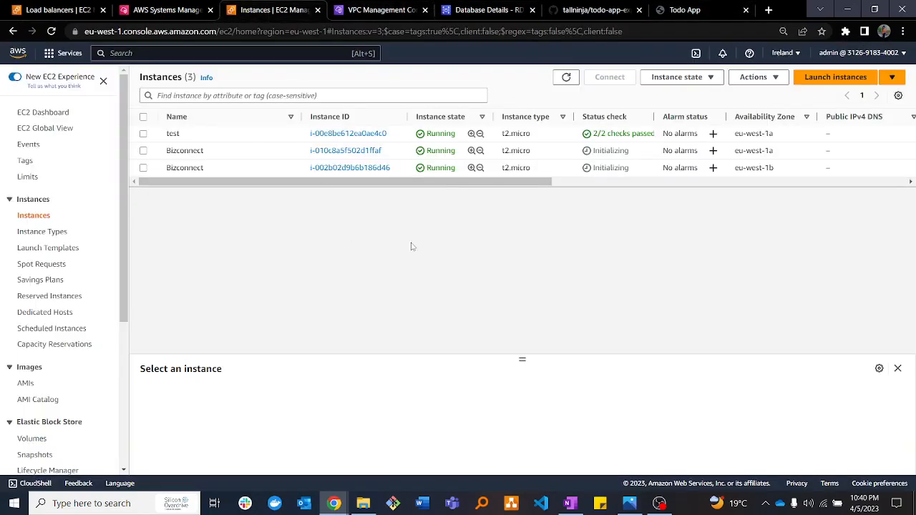
{"action": "left_click", "coordinate": [707, 10]}
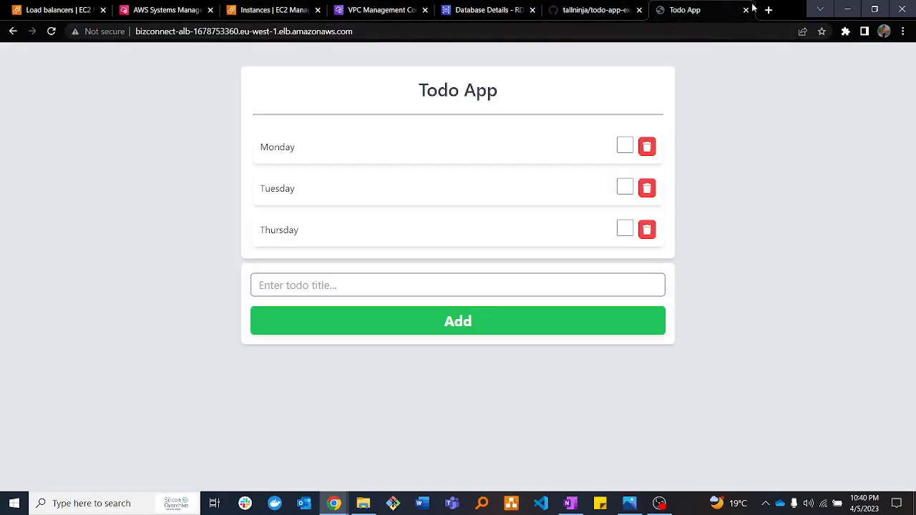
{"action": "left_click", "coordinate": [275, 11]}
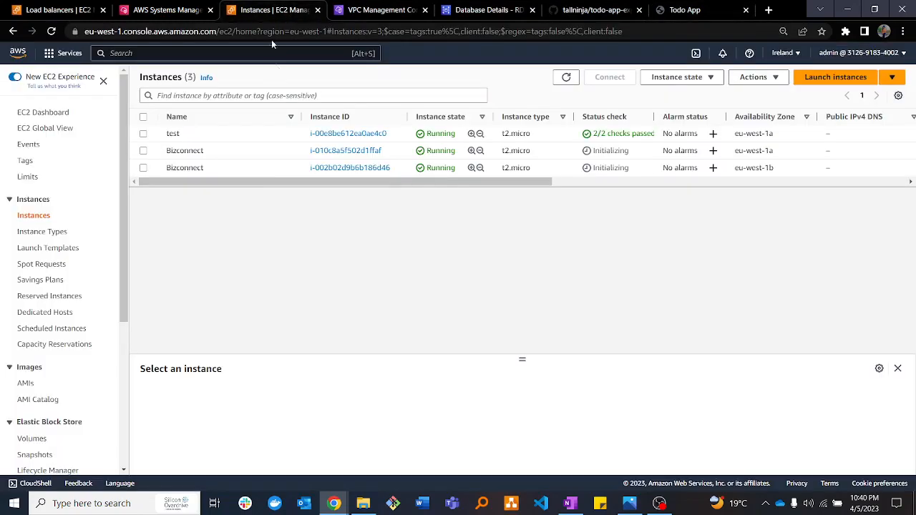
{"action": "left_click", "coordinate": [567, 79]}
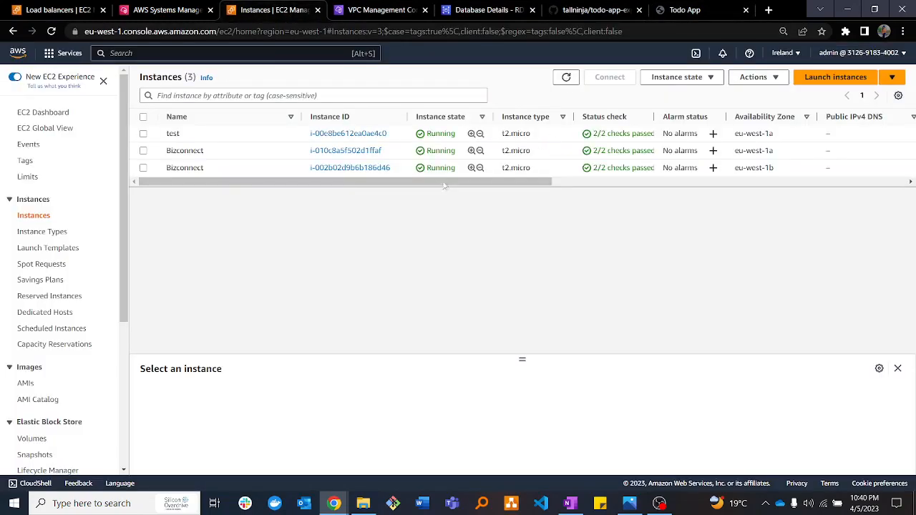
{"action": "left_click_drag", "start_coordinate": [446, 181], "coordinate": [250, 204]}
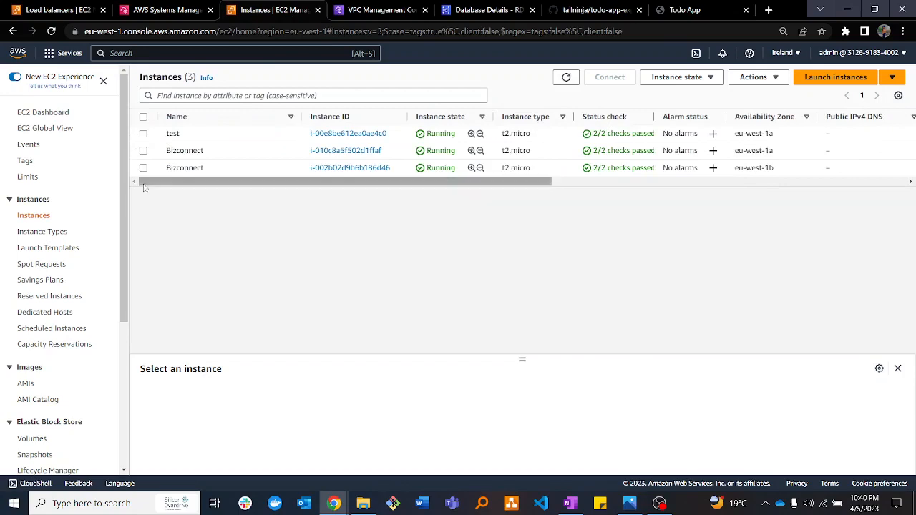
Search the AWS services for cloudfront, open CloudFront, and start creating a new distribution.
{"action": "left_click", "coordinate": [162, 10]}
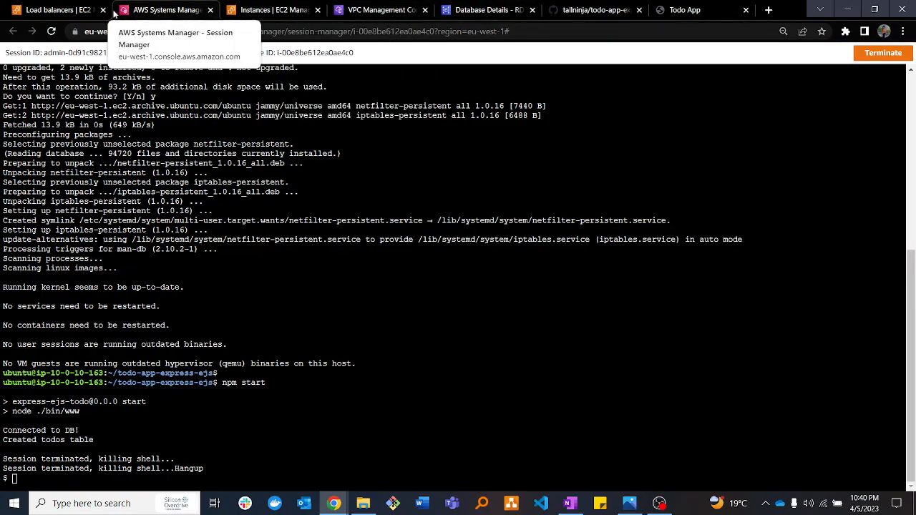
{"action": "left_click", "coordinate": [474, 9]}
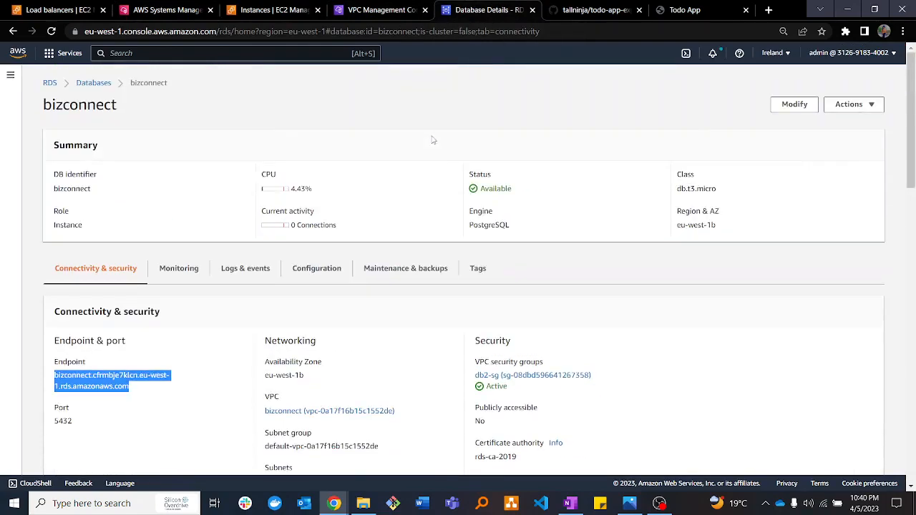
{"action": "scroll", "coordinate": [432, 139], "scroll_direction": "up", "scroll_amount": 3}
{"action": "left_click", "coordinate": [149, 54]}
{"action": "type", "text": "cloud"}
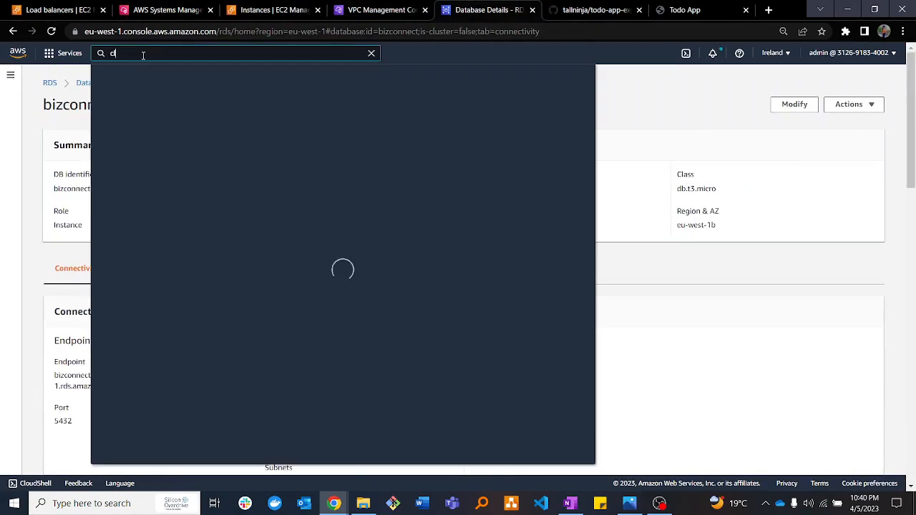
{"action": "type", "text": "front"}
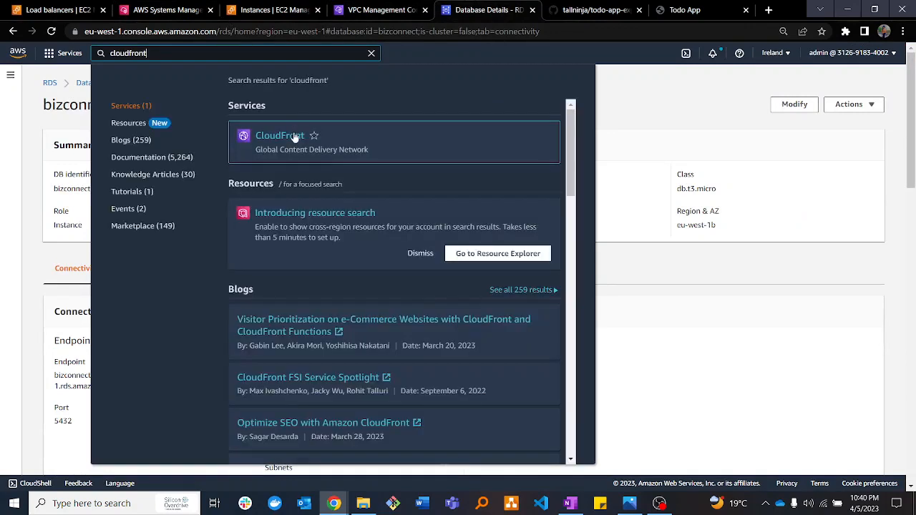
{"action": "left_click", "coordinate": [292, 129]}
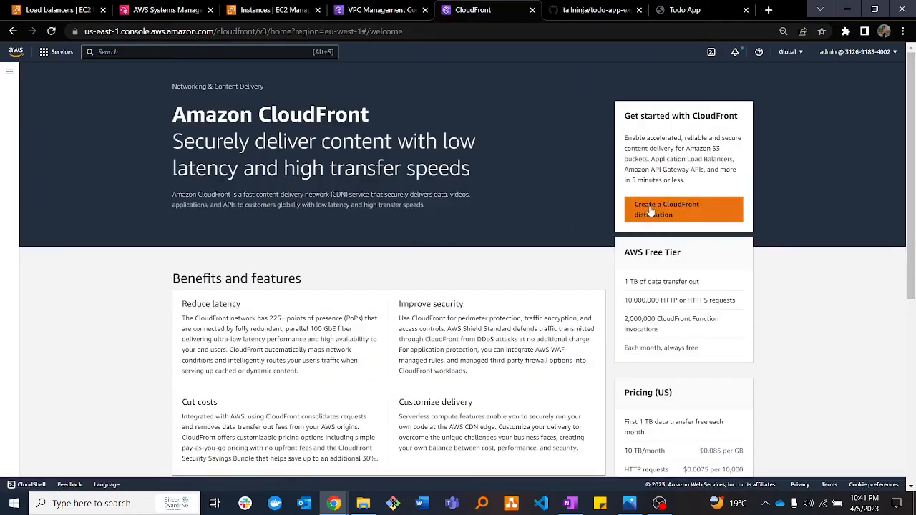
{"action": "left_click", "coordinate": [655, 208]}
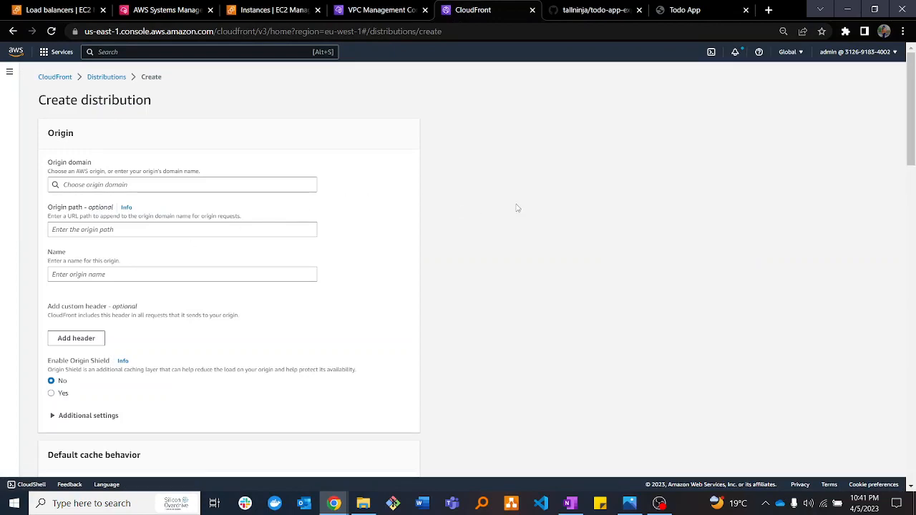
Close the Todo App page and return to the CloudFront distribution form.
{"action": "left_click", "coordinate": [680, 9]}
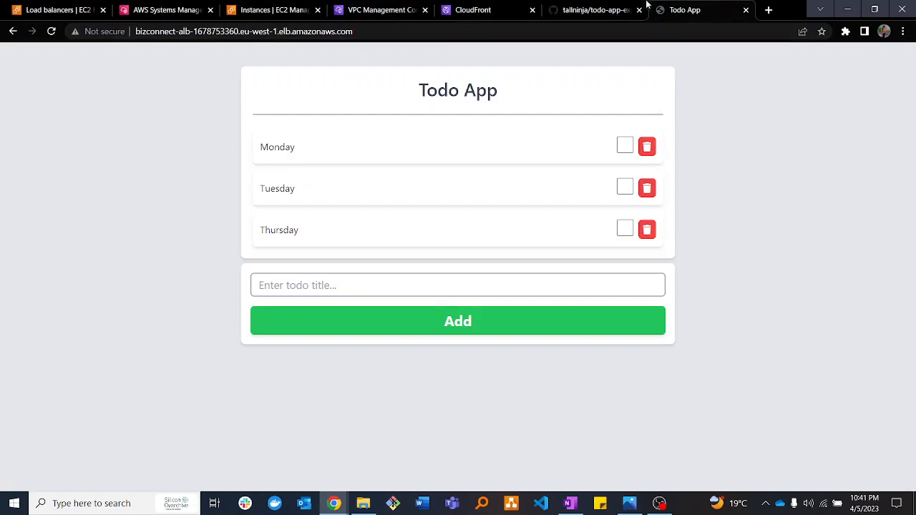
{"action": "left_click", "coordinate": [746, 11]}
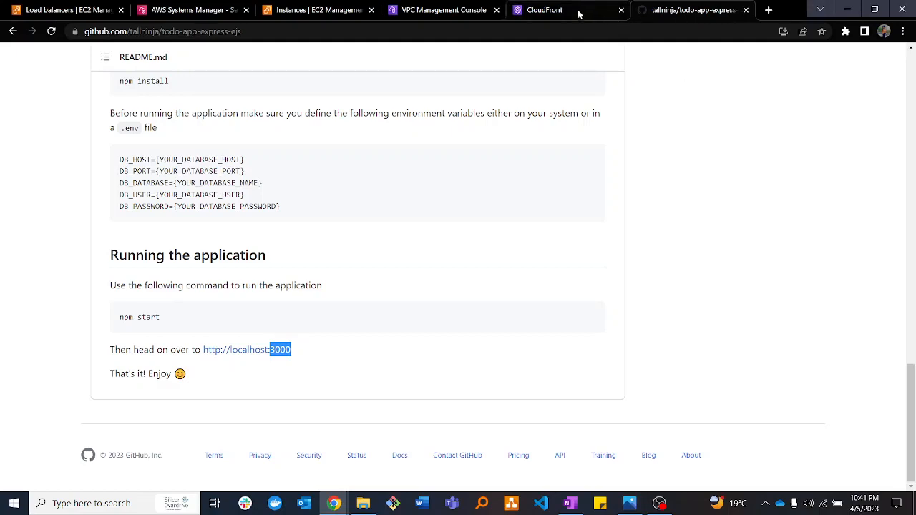
{"action": "left_click", "coordinate": [612, 18]}
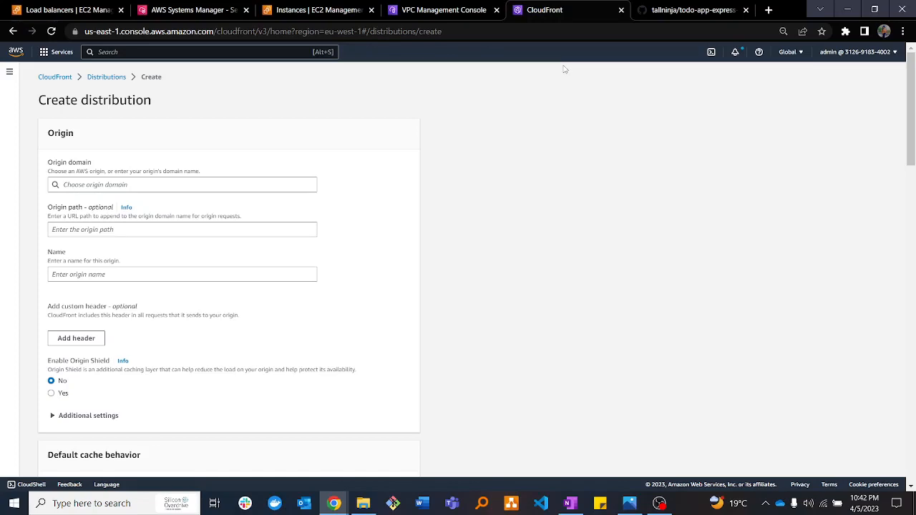
Reopen the create distribution form and set the origin domain to the load balancer bizconnect-alb-1678753360.eu-west-1.elb.amazonaws.com.
{"action": "left_click", "coordinate": [256, 188]}
{"action": "left_click", "coordinate": [514, 138]}
{"action": "left_click", "coordinate": [81, 13]}
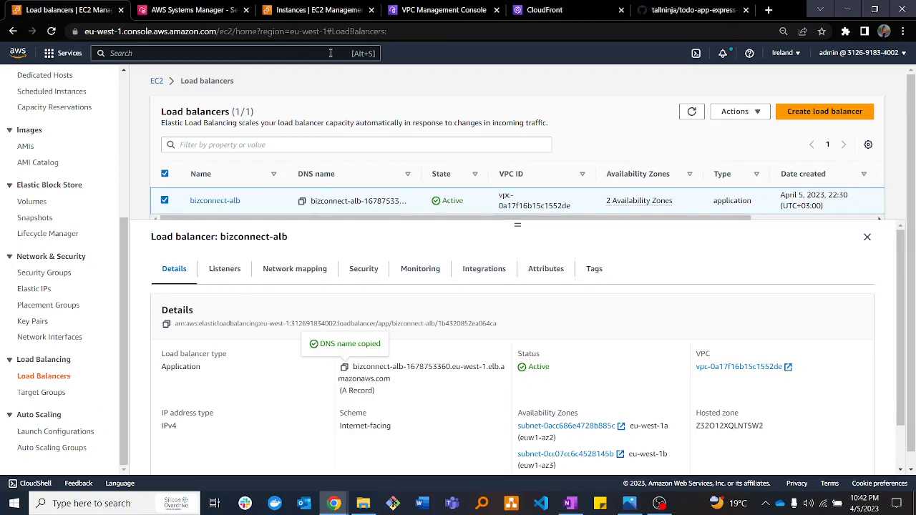
{"action": "left_click", "coordinate": [538, 11]}
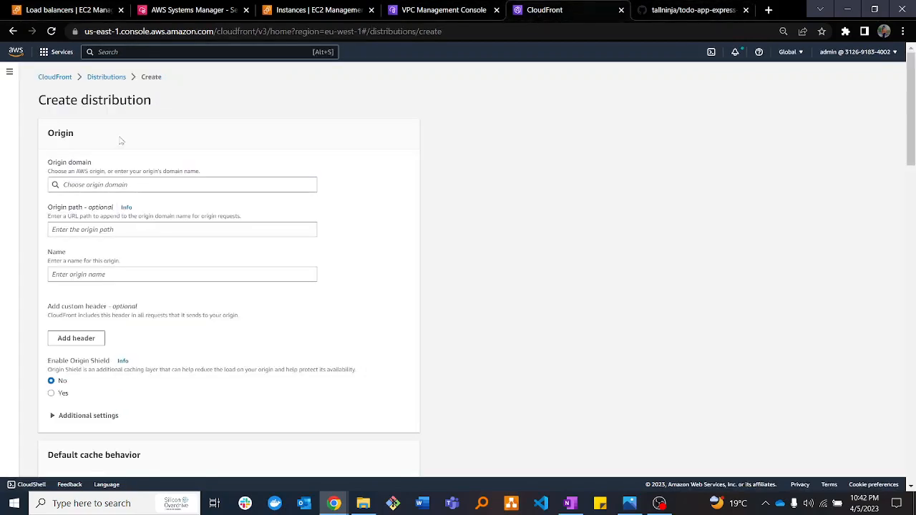
{"action": "left_click", "coordinate": [105, 78]}
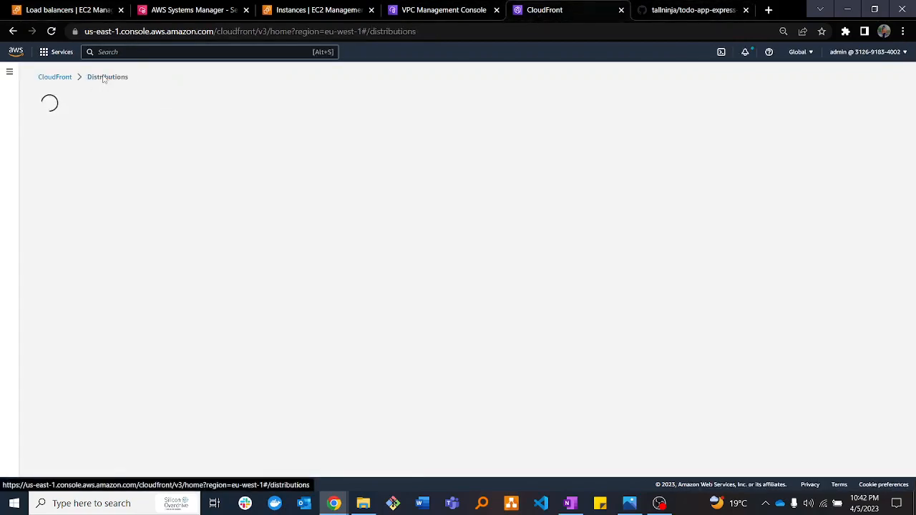
{"action": "left_click", "coordinate": [828, 106]}
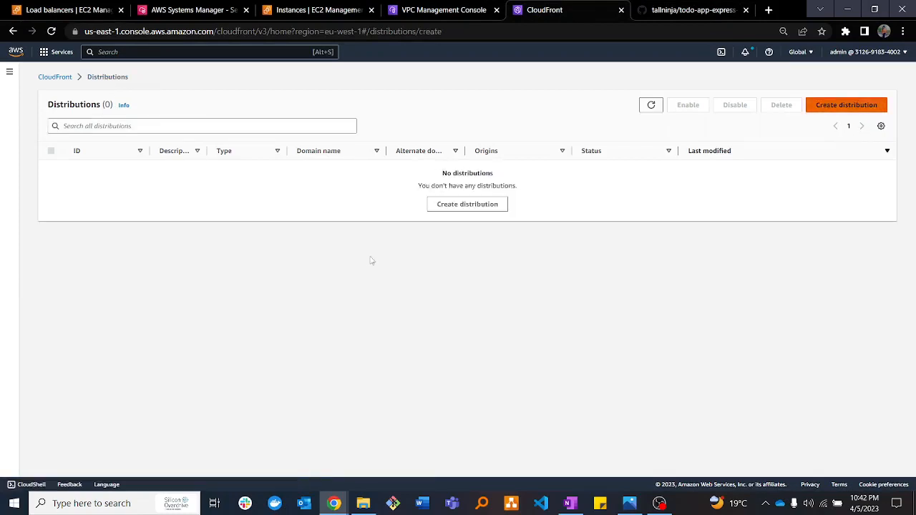
{"action": "left_click", "coordinate": [141, 185]}
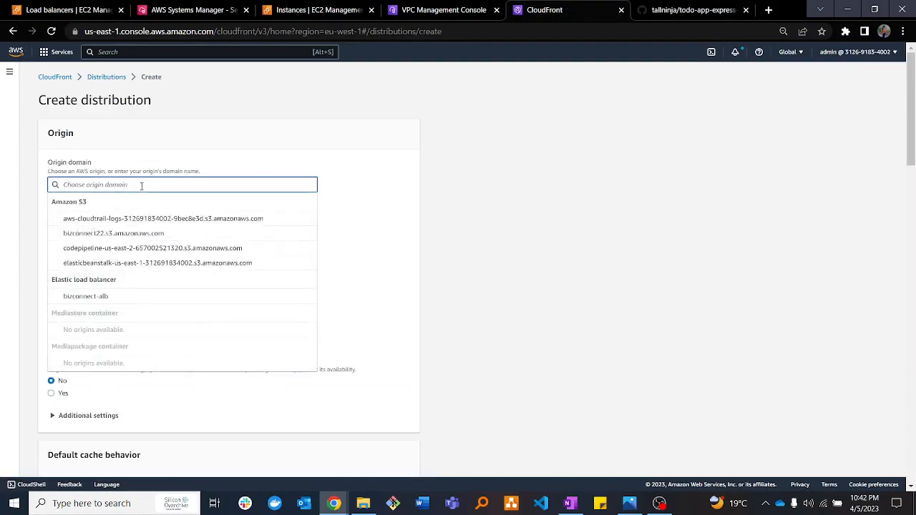
{"action": "key", "text": "ctrl+v"}
{"action": "left_click", "coordinate": [443, 219]}
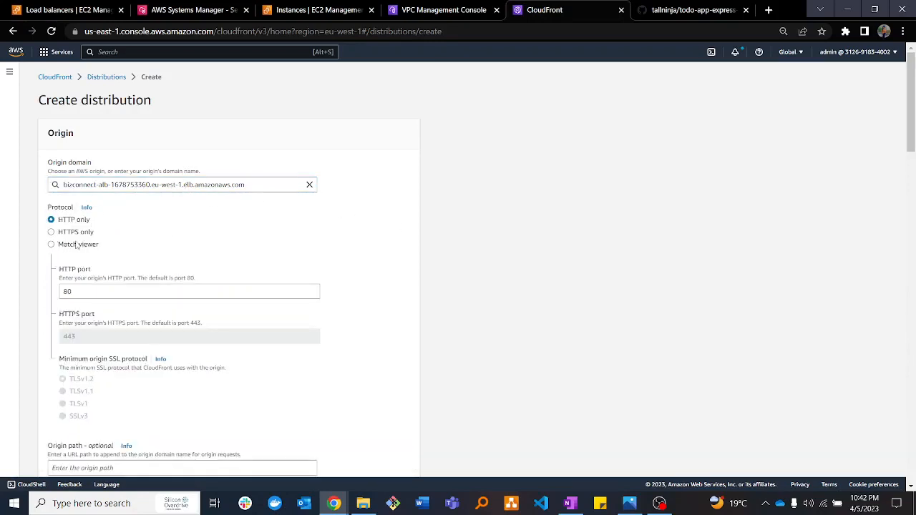
Shorten the origin name to bizconnect-alb.
{"action": "left_click_drag", "start_coordinate": [910, 112], "coordinate": [913, 162]}
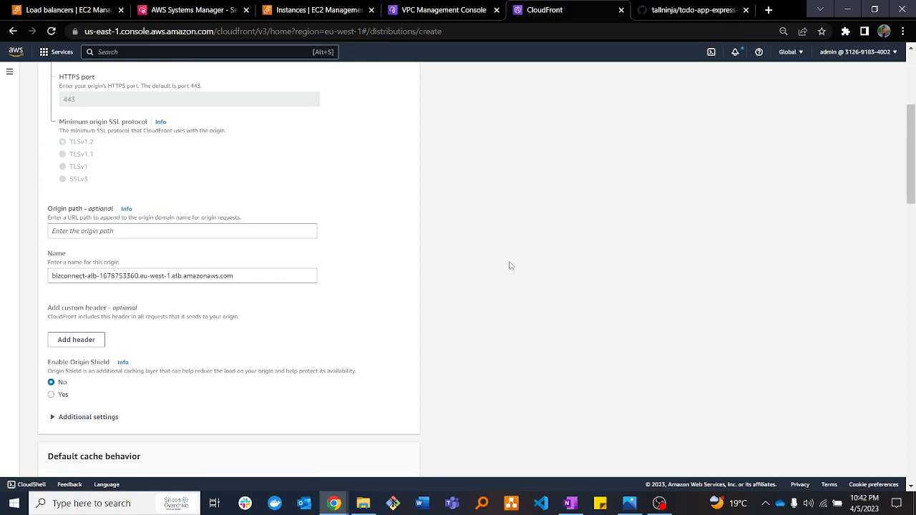
{"action": "left_click_drag", "start_coordinate": [244, 280], "coordinate": [2, 273]}
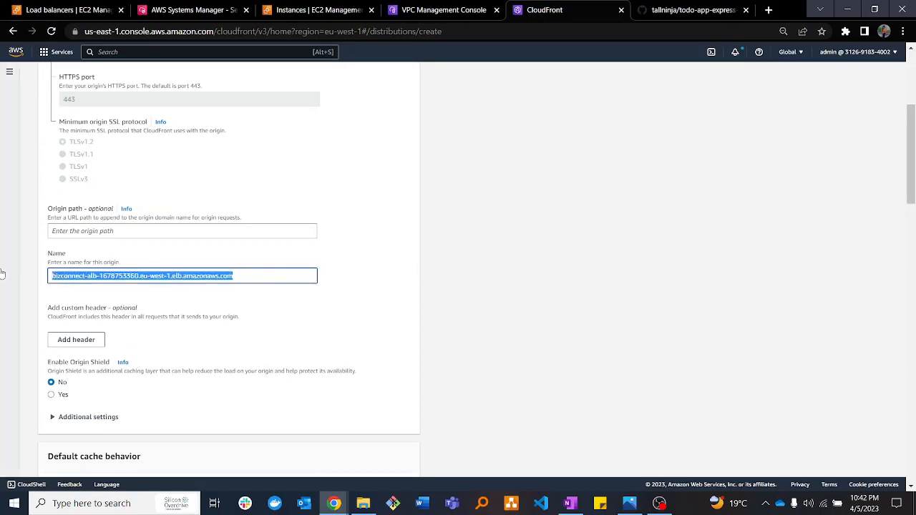
{"action": "left_click", "coordinate": [101, 275]}
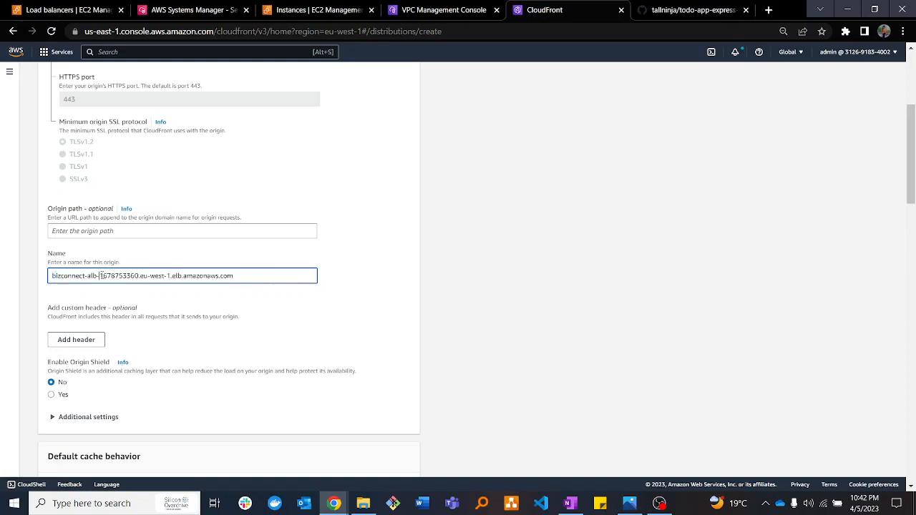
{"action": "left_click_drag", "start_coordinate": [233, 276], "coordinate": [100, 280]}
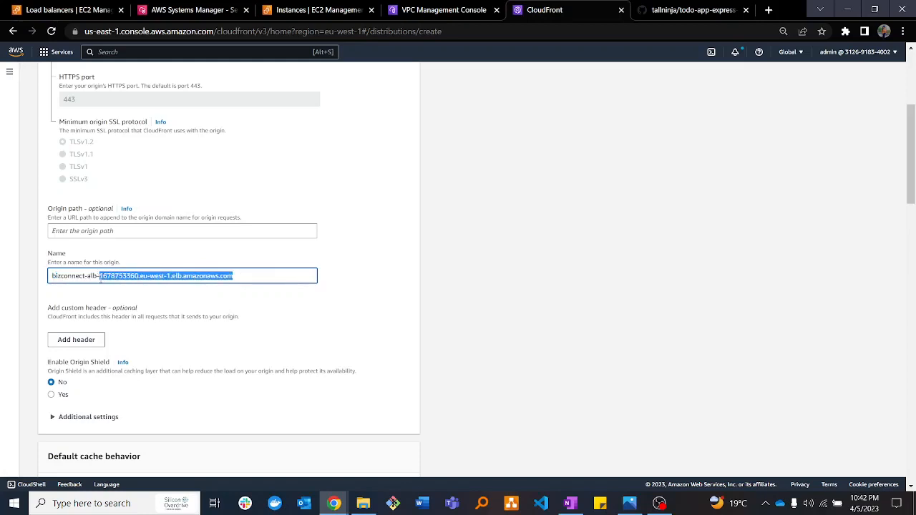
{"action": "key", "text": "BackSpace"}
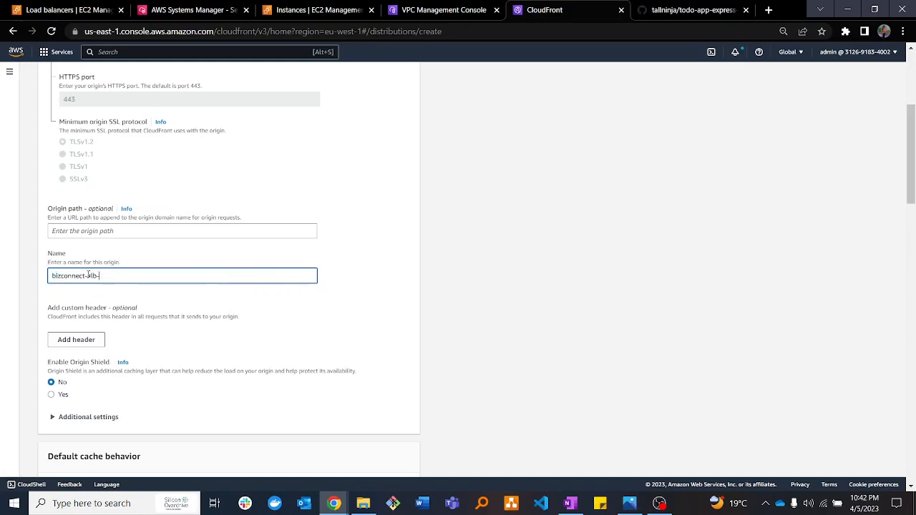
{"action": "left_click", "coordinate": [385, 297]}
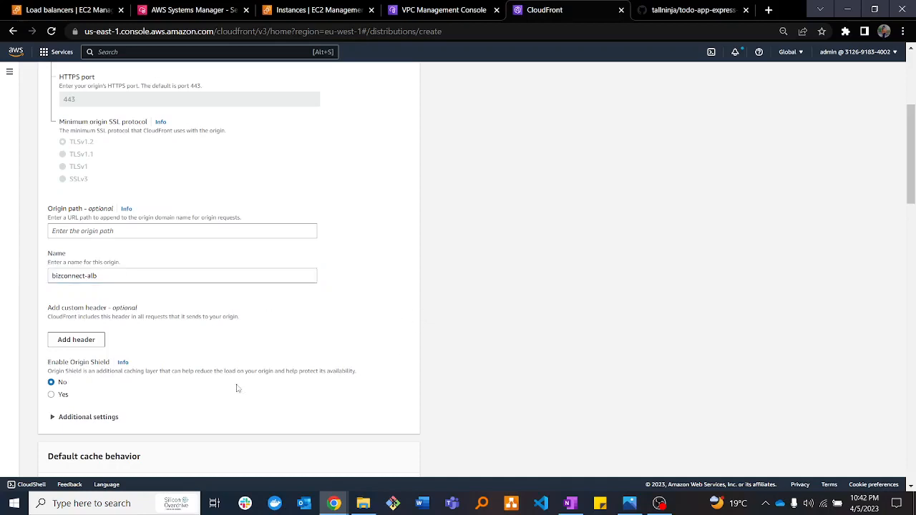
Set the default cache behavior's cache policy to CachingDisabled and its origin request policy to AllViewer.
{"action": "scroll", "coordinate": [237, 387], "scroll_direction": "down", "scroll_amount": 4}
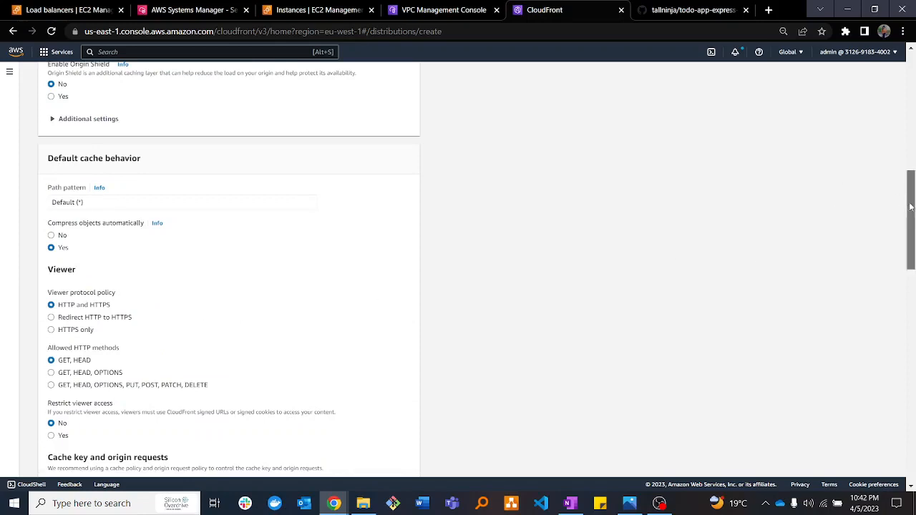
{"action": "left_click_drag", "start_coordinate": [913, 200], "coordinate": [913, 230]}
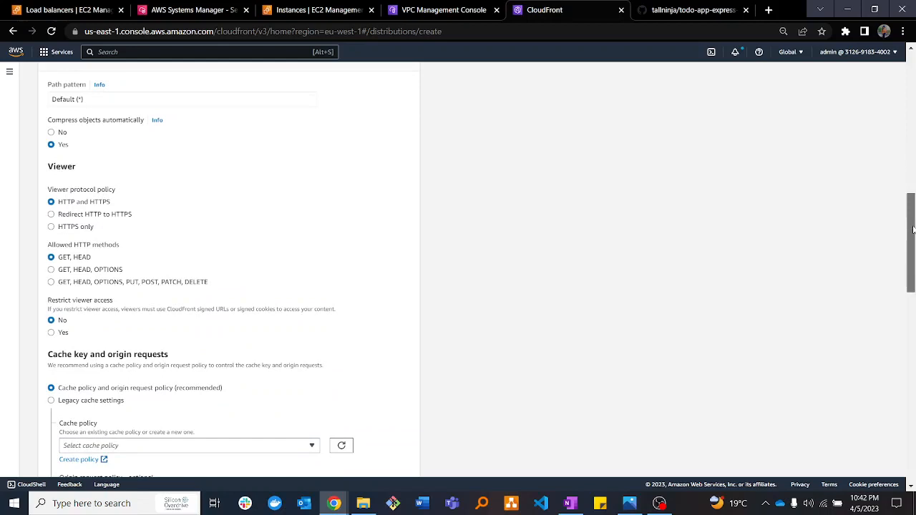
{"action": "left_click_drag", "start_coordinate": [913, 229], "coordinate": [913, 284]}
{"action": "left_click", "coordinate": [128, 197]}
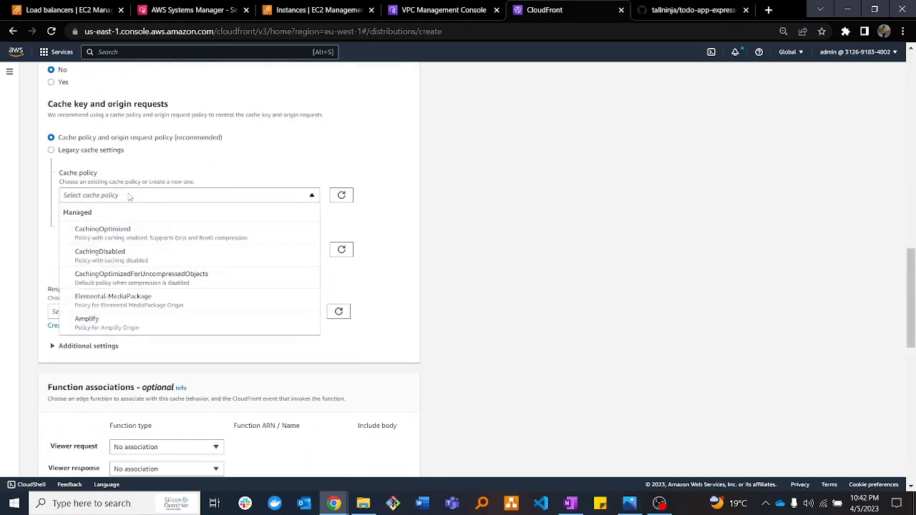
{"action": "left_click", "coordinate": [140, 253]}
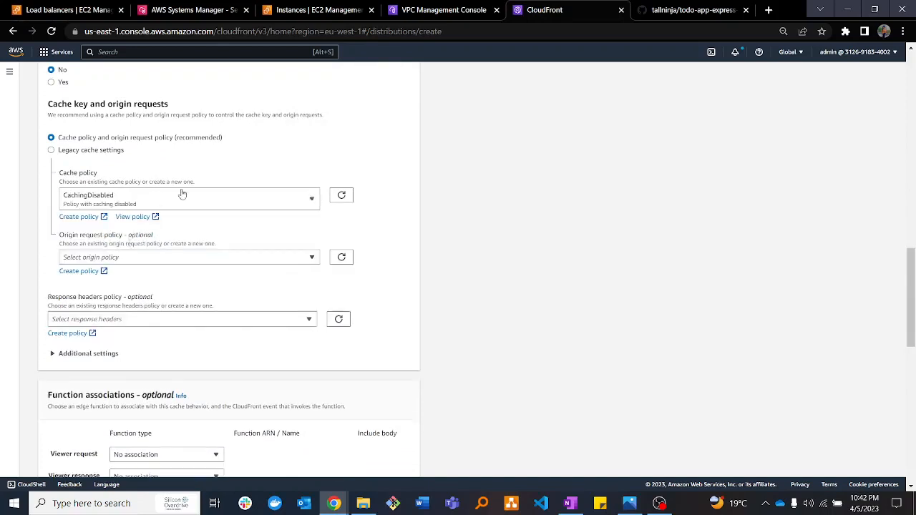
{"action": "left_click", "coordinate": [284, 259]}
{"action": "left_click", "coordinate": [113, 330]}
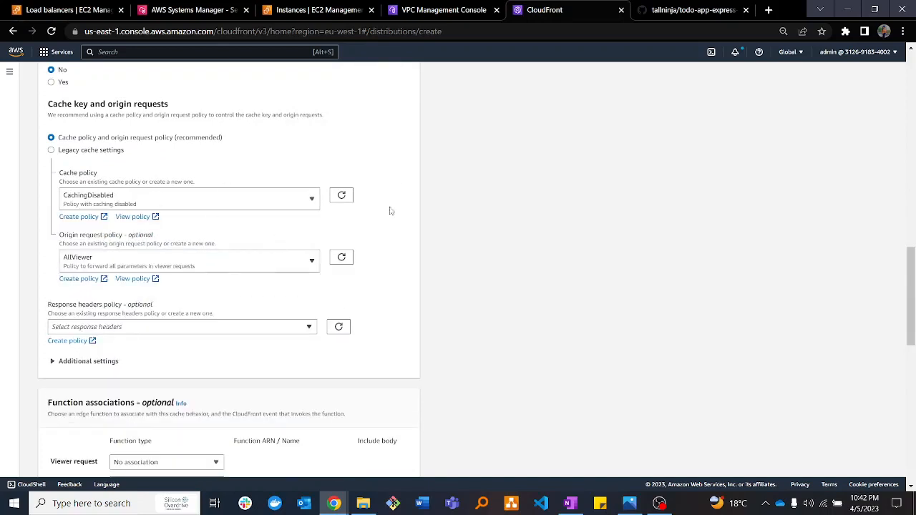
Set the price class to use only North America and Europe, and review the remaining distribution settings.
{"action": "scroll", "coordinate": [199, 357], "scroll_direction": "down", "scroll_amount": 4}
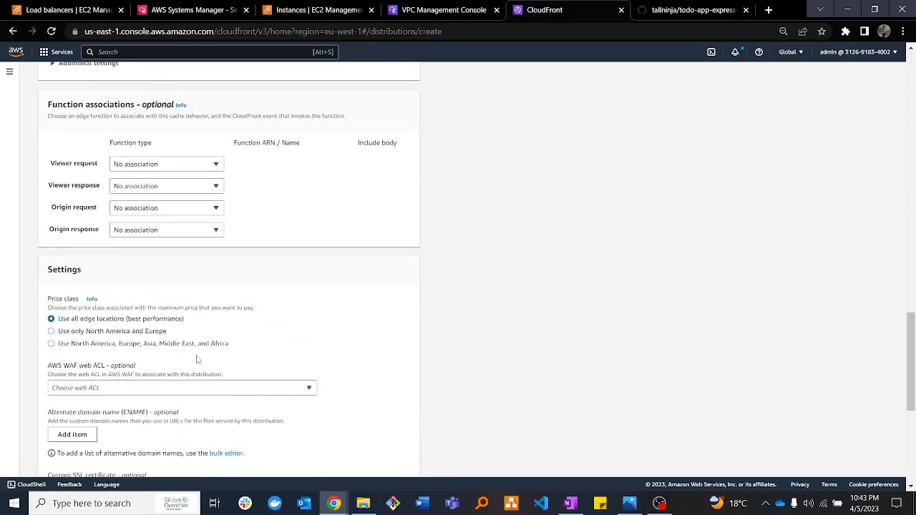
{"action": "left_click", "coordinate": [50, 330]}
{"action": "scroll", "coordinate": [491, 298], "scroll_direction": "down", "scroll_amount": 4}
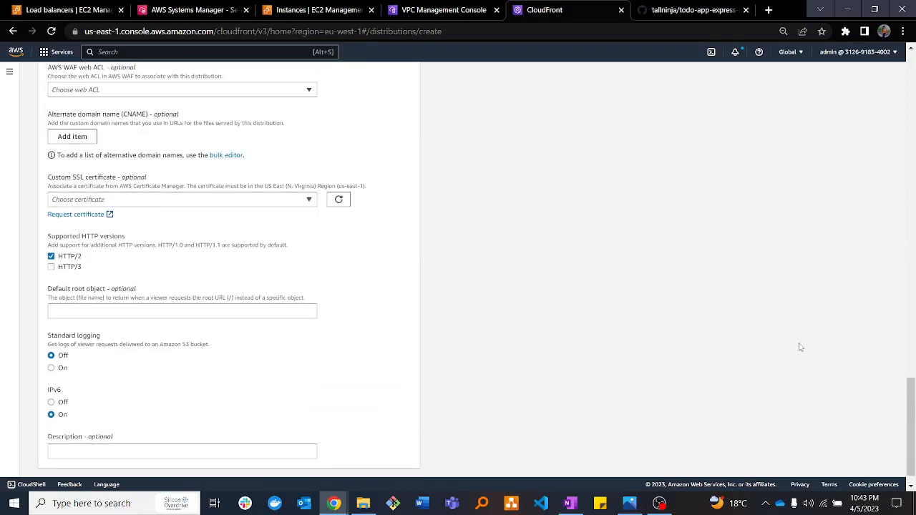
{"action": "mouse_move", "coordinate": [906, 423]}
{"action": "left_mouse_down"}
{"action": "mouse_move", "coordinate": [909, 376]}
{"action": "mouse_move", "coordinate": [912, 437]}
{"action": "mouse_move", "coordinate": [913, 421]}
{"action": "left_mouse_up"}
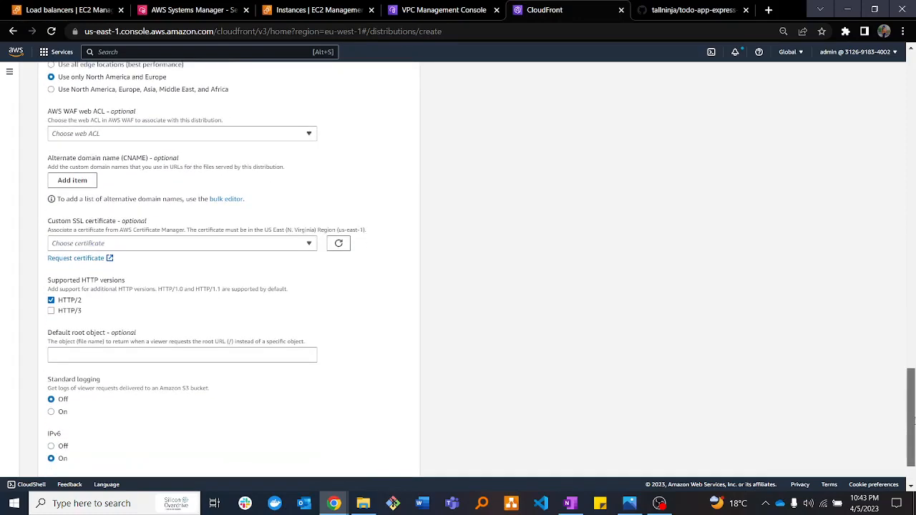
{"action": "scroll", "coordinate": [913, 421], "scroll_direction": "down", "scroll_amount": 2}
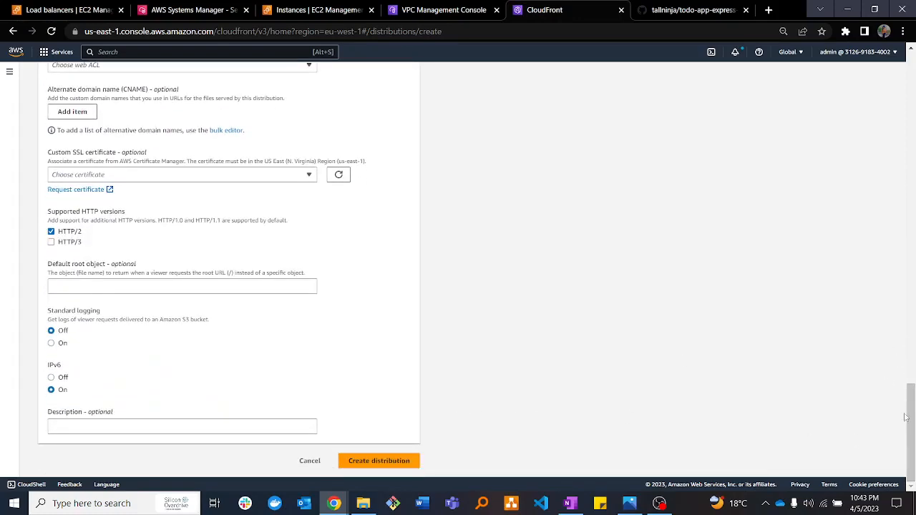
{"action": "left_click_drag", "start_coordinate": [906, 417], "coordinate": [904, 390]}
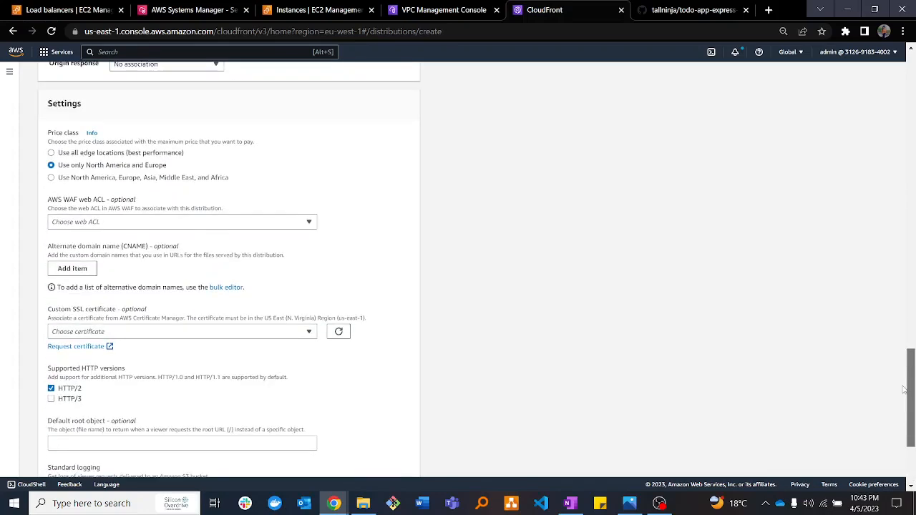
{"action": "left_click_drag", "start_coordinate": [904, 390], "coordinate": [890, 440]}
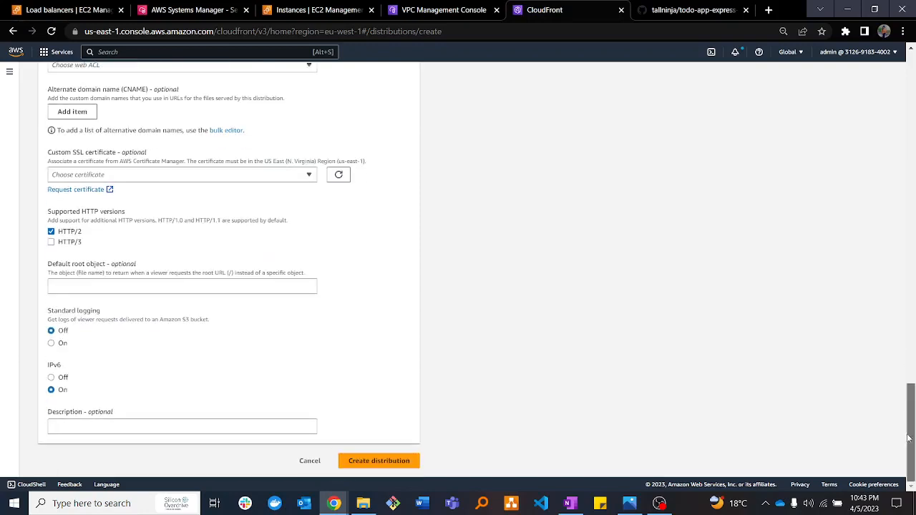
Create the distribution, dismiss the feedback banner, and return to the distributions list.
{"action": "left_click", "coordinate": [386, 460]}
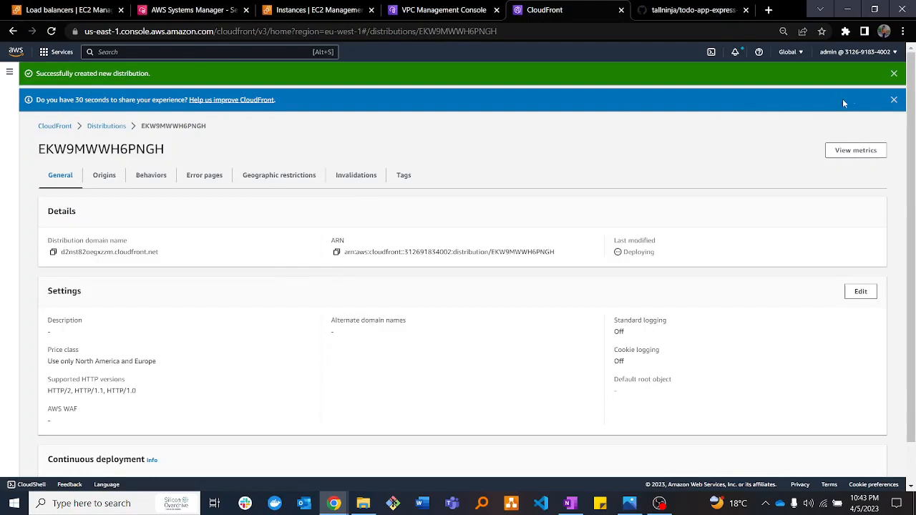
{"action": "left_click", "coordinate": [894, 100]}
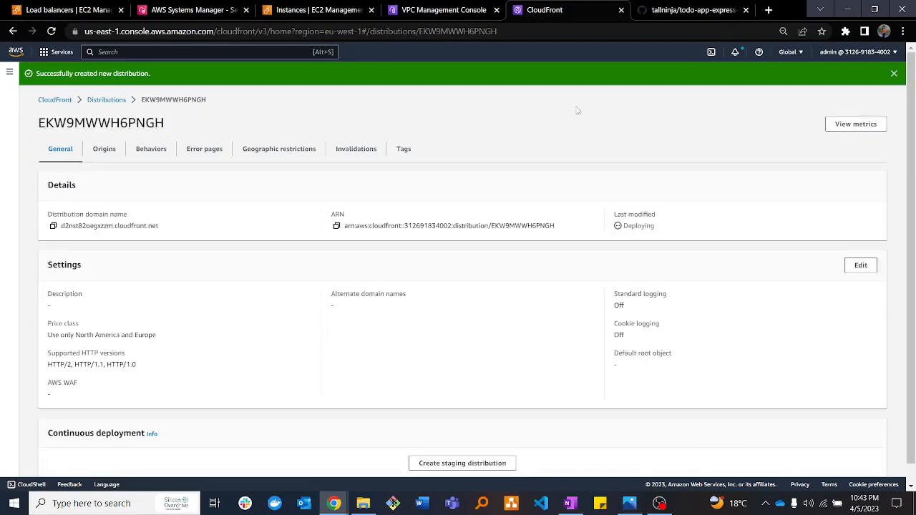
{"action": "left_click", "coordinate": [106, 99]}
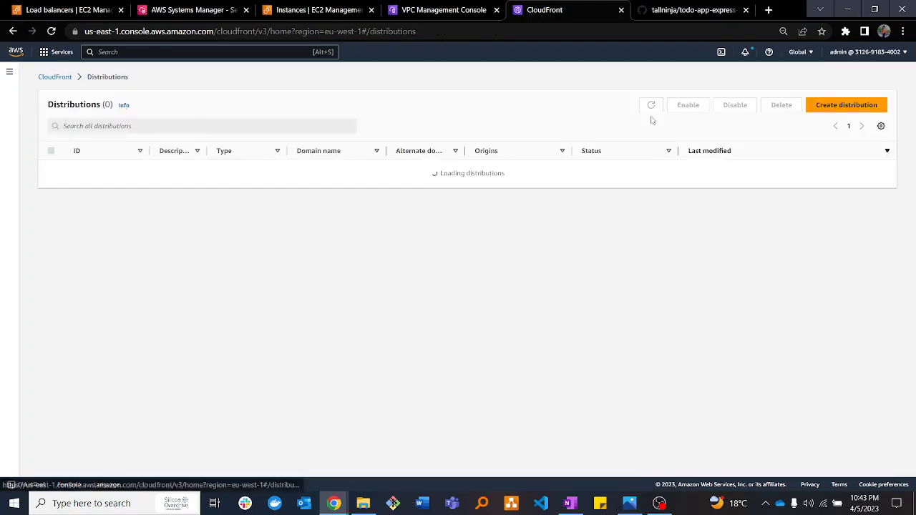
Refresh the distributions list, open the newly created distribution's details, and copy its distribution domain name.
{"action": "left_click", "coordinate": [649, 110]}
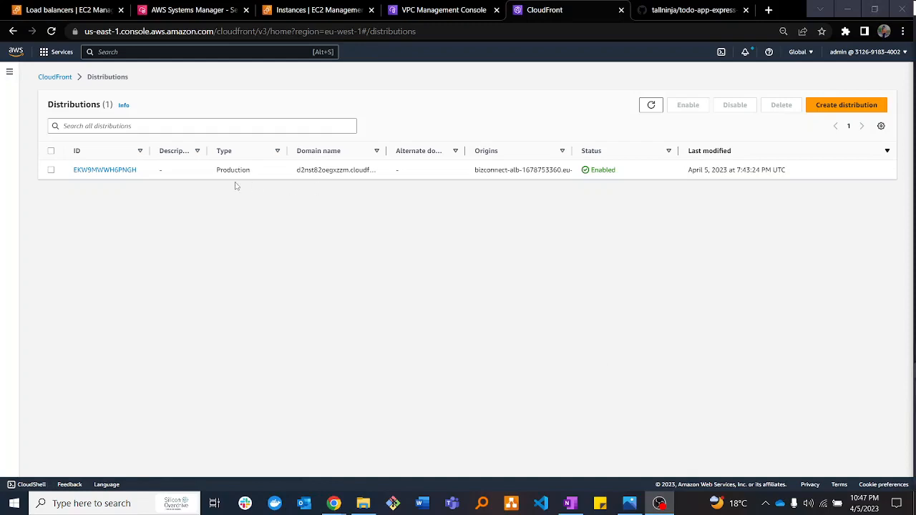
{"action": "left_click", "coordinate": [98, 173]}
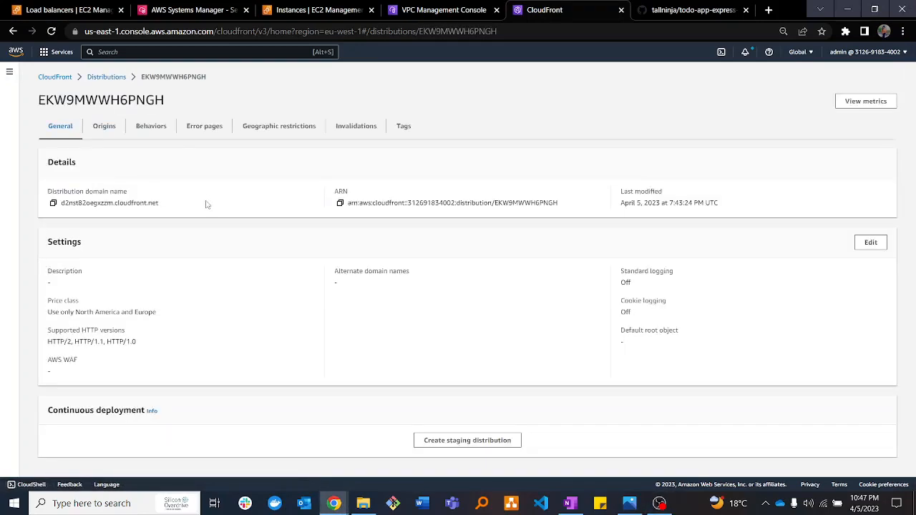
{"action": "left_click", "coordinate": [53, 203]}
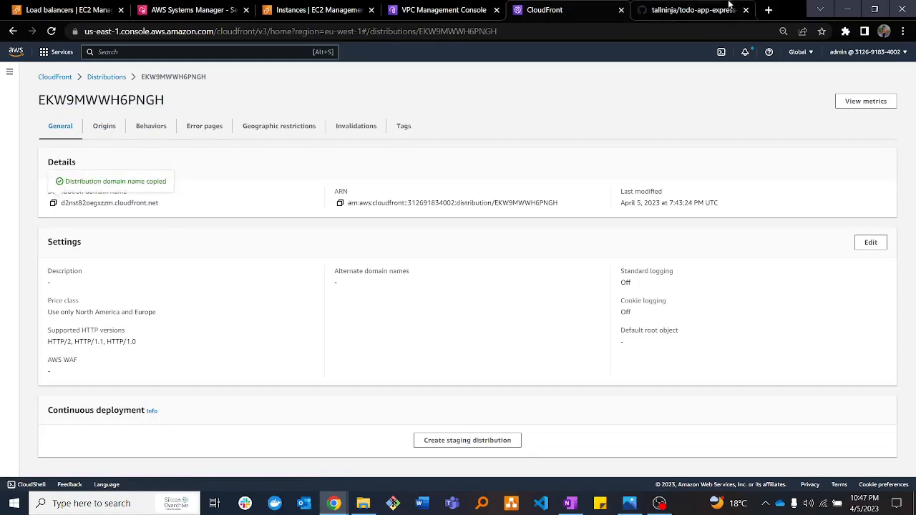
Load the copied CloudFront domain in a new browser tab to check the todo app, and close that tab.
{"action": "left_click", "coordinate": [768, 9]}
{"action": "right_click", "coordinate": [437, 31]}
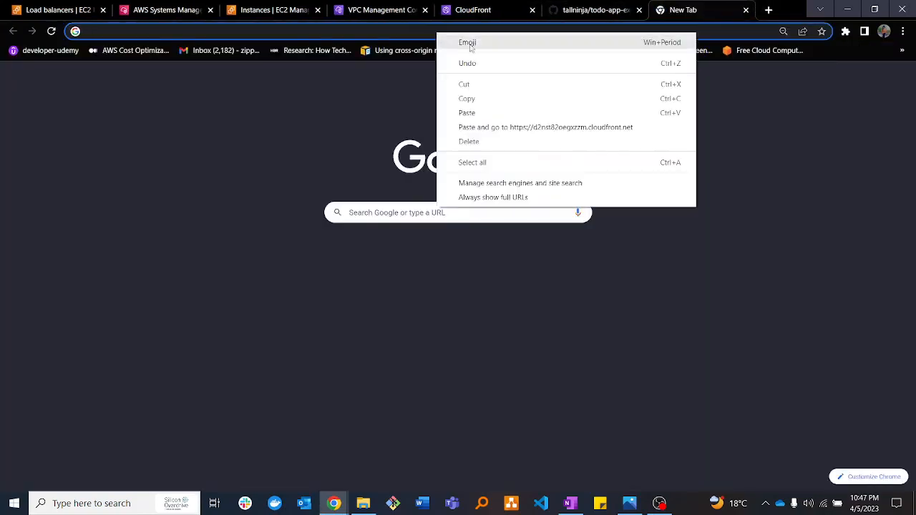
{"action": "left_click", "coordinate": [467, 113]}
{"action": "key", "text": "Return"}
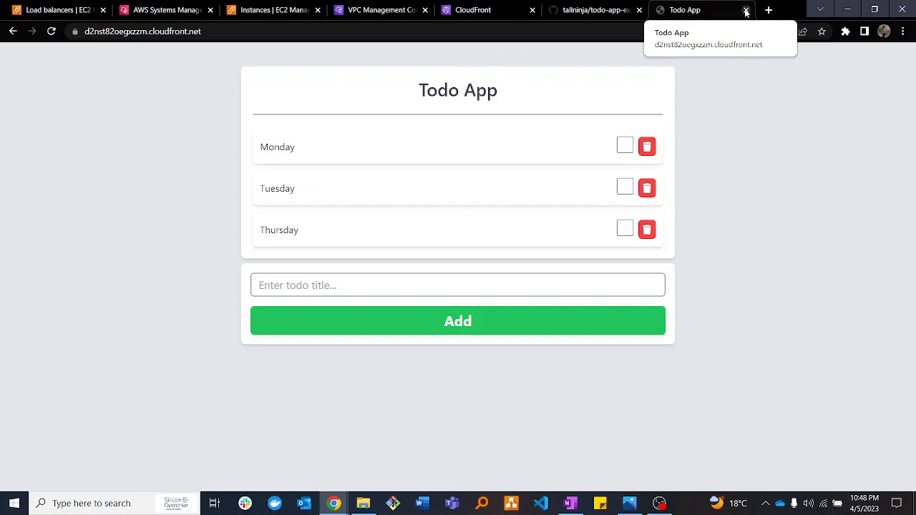
{"action": "left_click", "coordinate": [746, 11]}
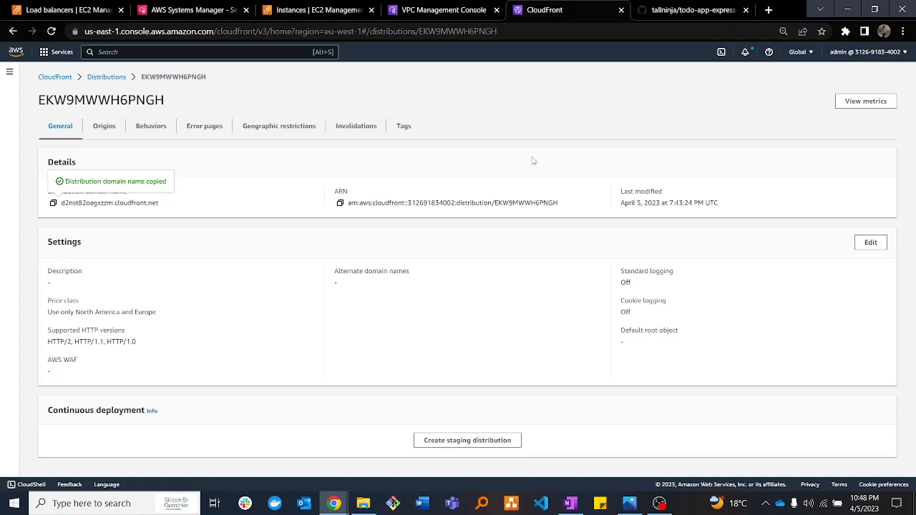
{"action": "left_click", "coordinate": [768, 10]}
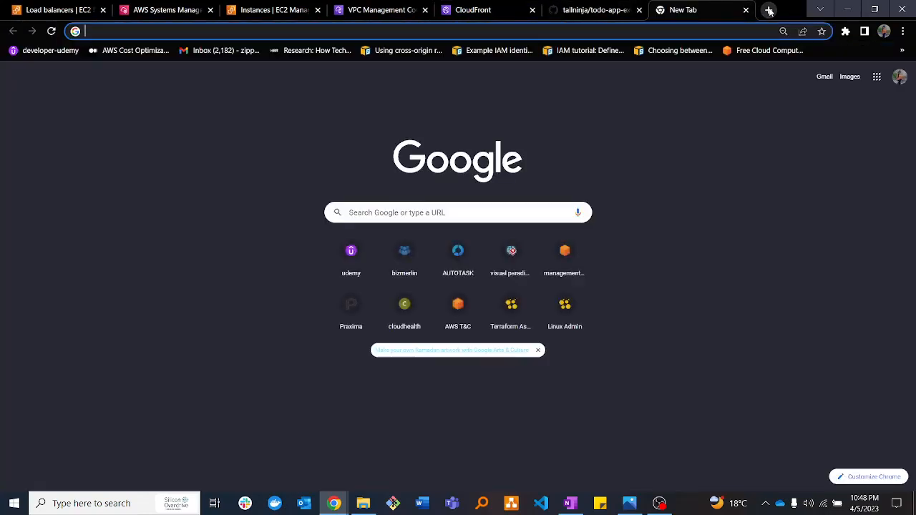
{"action": "left_click", "coordinate": [746, 10]}
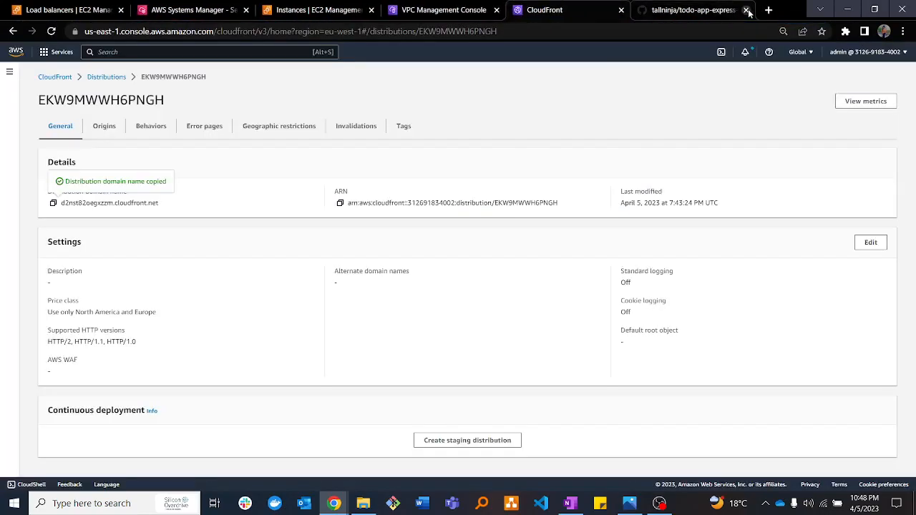